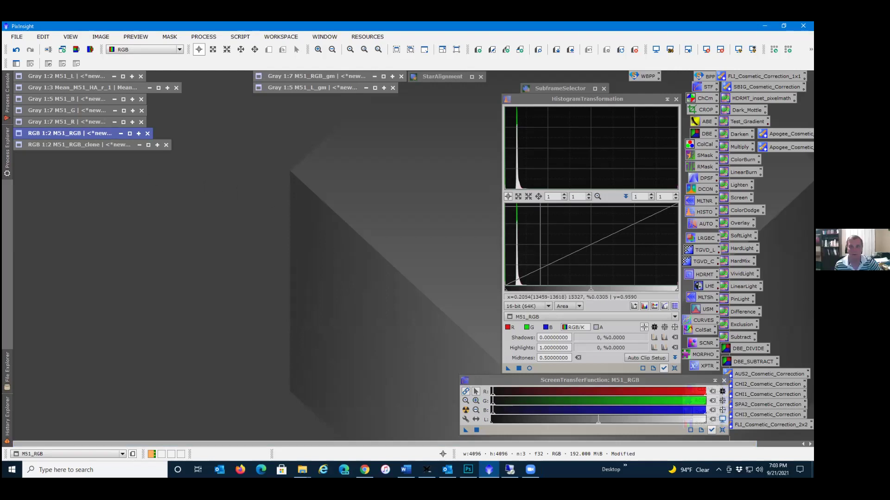
# - Expand the M51_RGB and M51_L images to view the galaxy in color and luminance, and collapse M51_L again
pyautogui.doubleClick(95, 135)
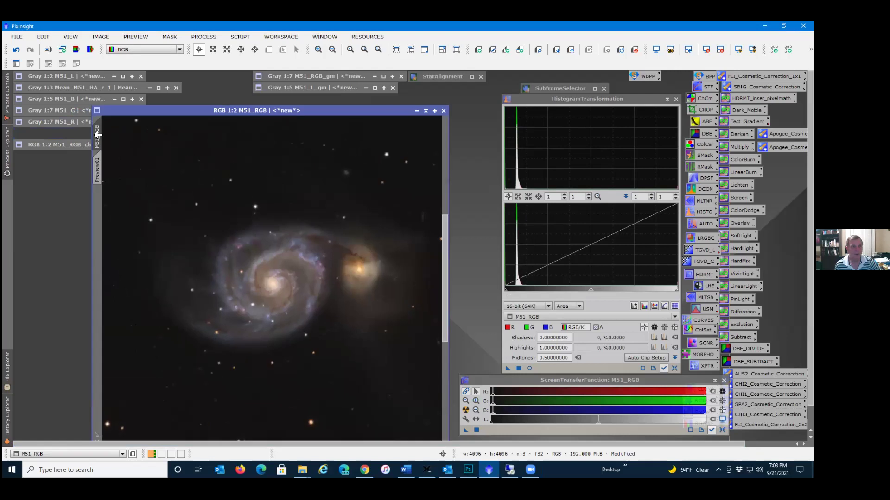
pyautogui.doubleClick(85, 79)
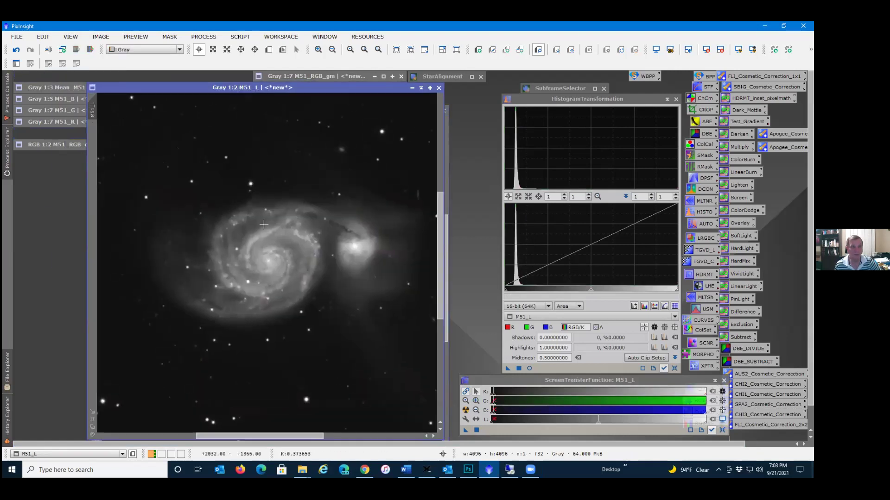
pyautogui.click(421, 88)
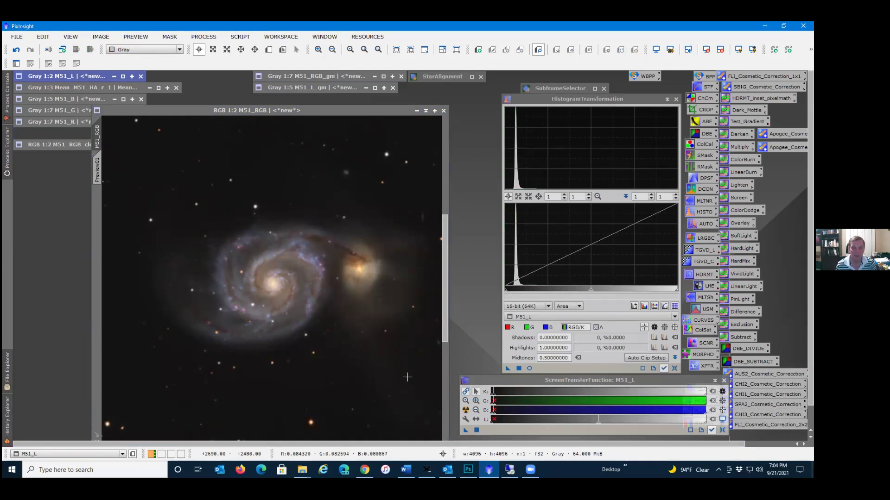
# - Switch to Photoshop and compare the M51_L.tif luminance image with the M51_RGB3.tif color image
pyautogui.click(468, 469)
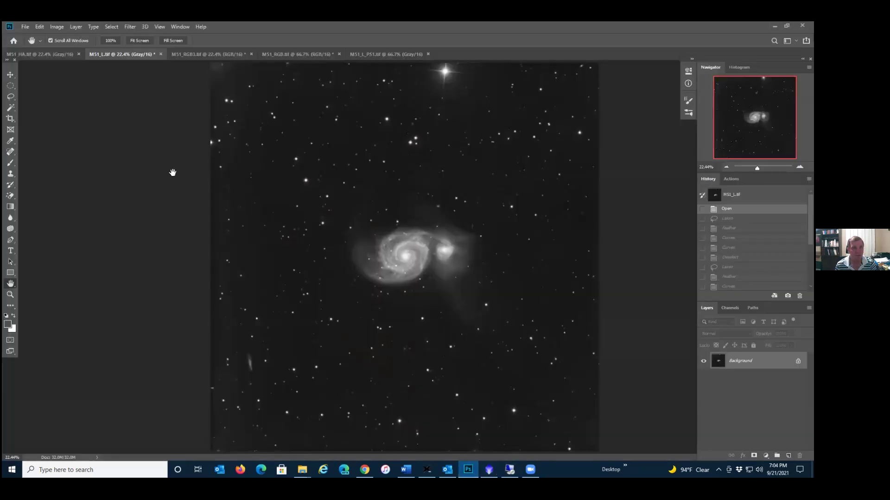
pyautogui.click(192, 56)
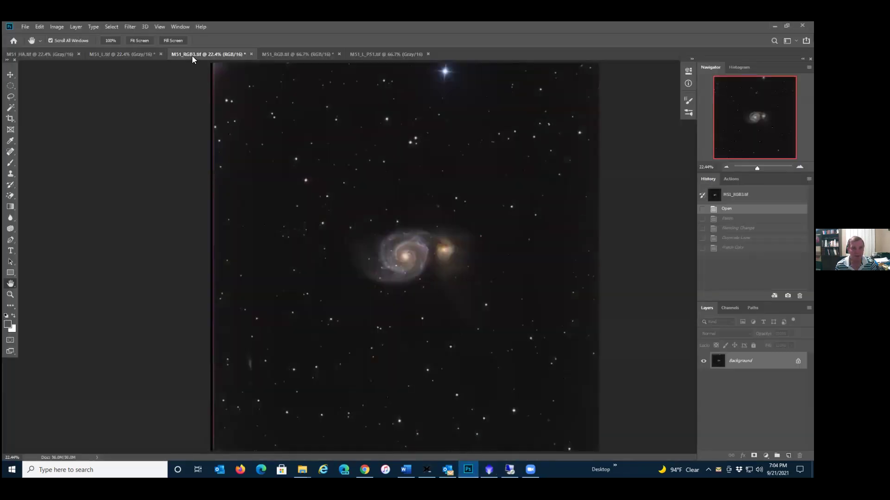
pyautogui.click(132, 55)
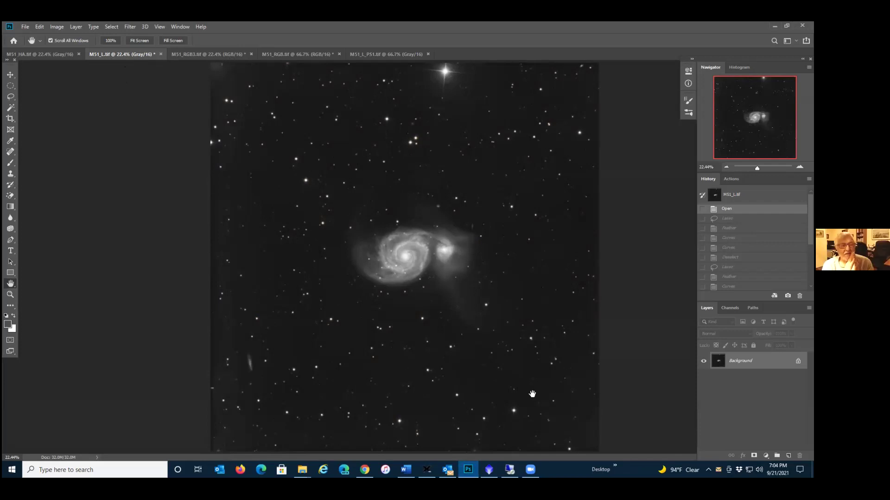
pyautogui.moveTo(489, 469)
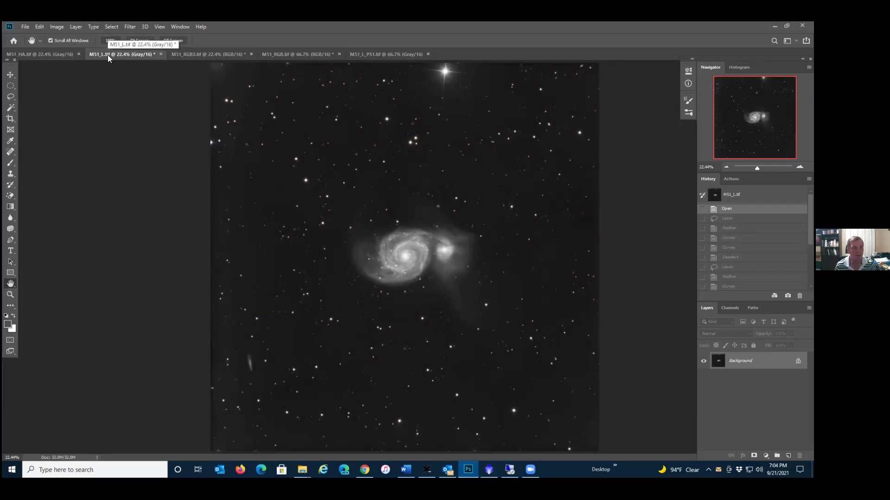
pyautogui.click(198, 55)
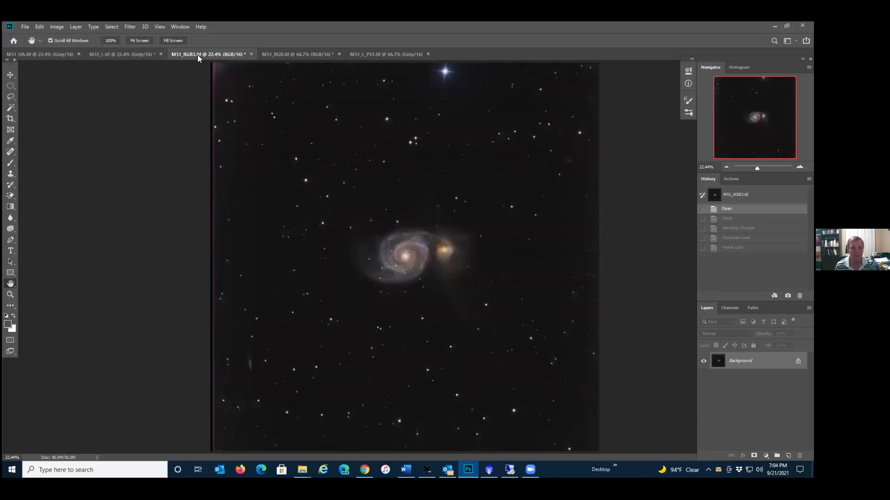
pyautogui.click(129, 54)
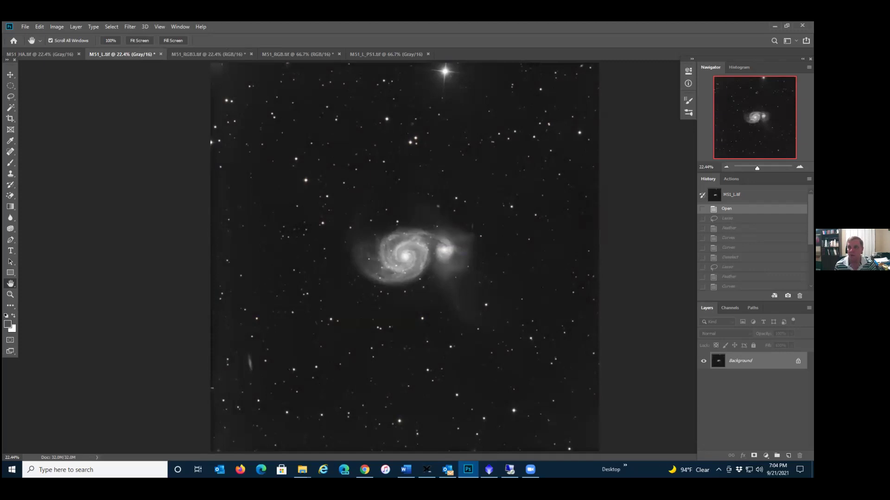
# - Select the entire canvas of M51_L.tif and copy it
pyautogui.hotkey('ctrl', '+')
pyautogui.hotkey('ctrl', '+')
pyautogui.hotkey('ctrl', '+')
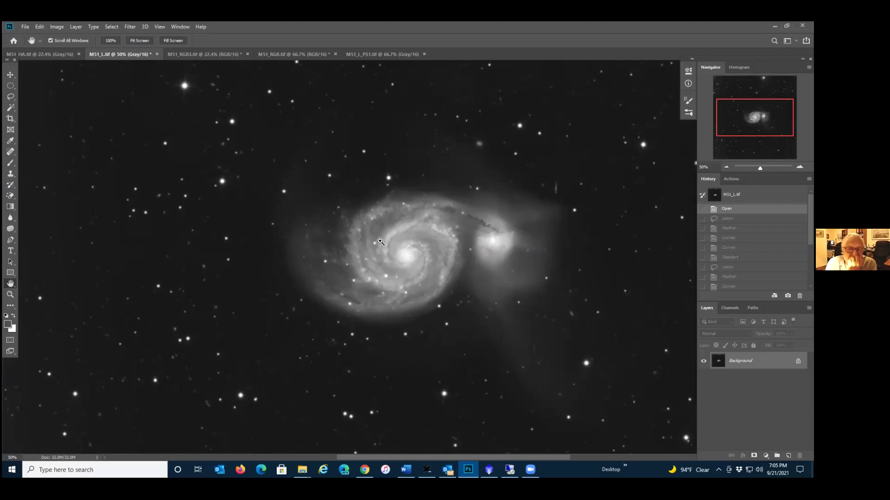
pyautogui.hotkey('ctrl', 'a')
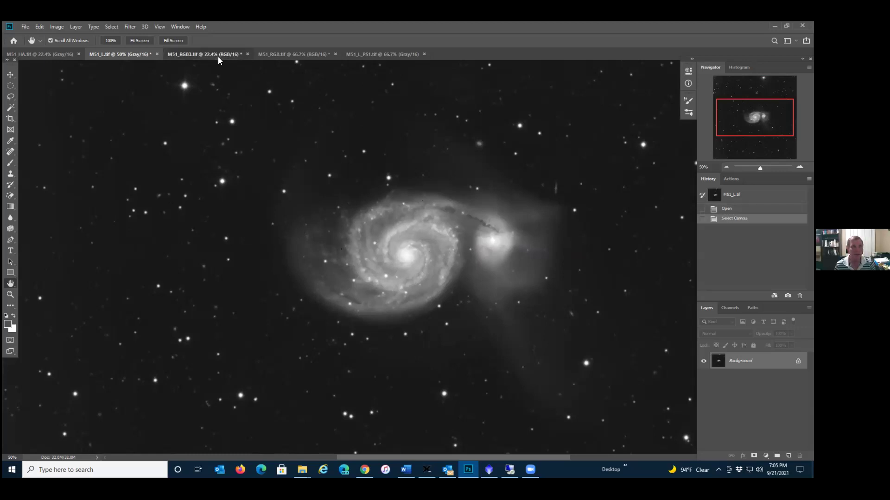
# - Paste the luminance image as a new layer in M51_RGB3.tif and set its blending mode to Luminosity
pyautogui.click(204, 54)
pyautogui.hotkey('ctrl', '+')
pyautogui.hotkey('ctrl', '+')
pyautogui.hotkey('ctrl', '+')
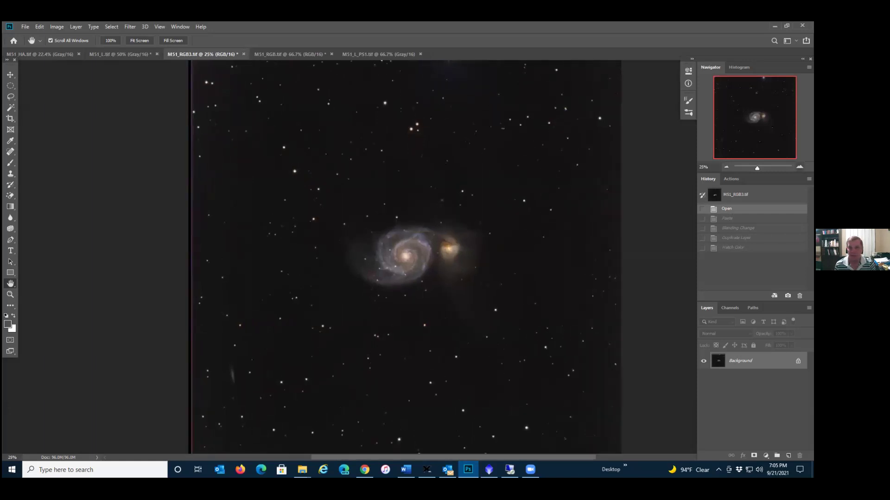
pyautogui.hotkey('ctrl', 'v')
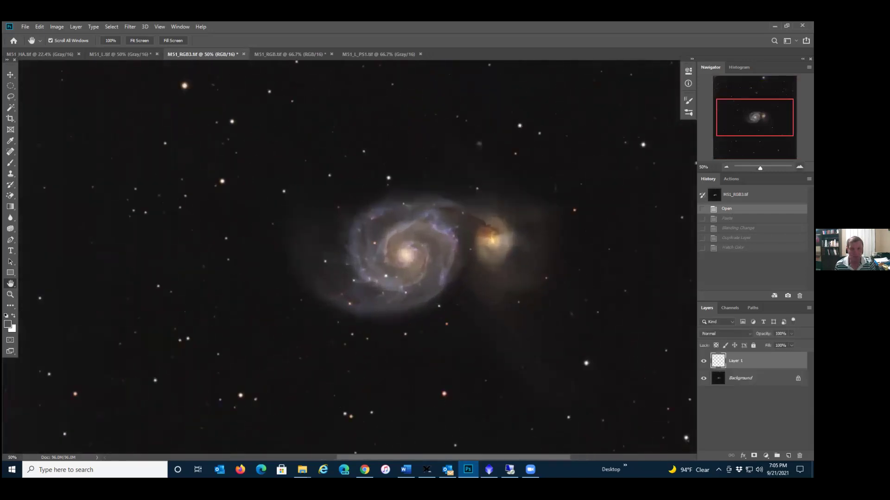
pyautogui.click(717, 335)
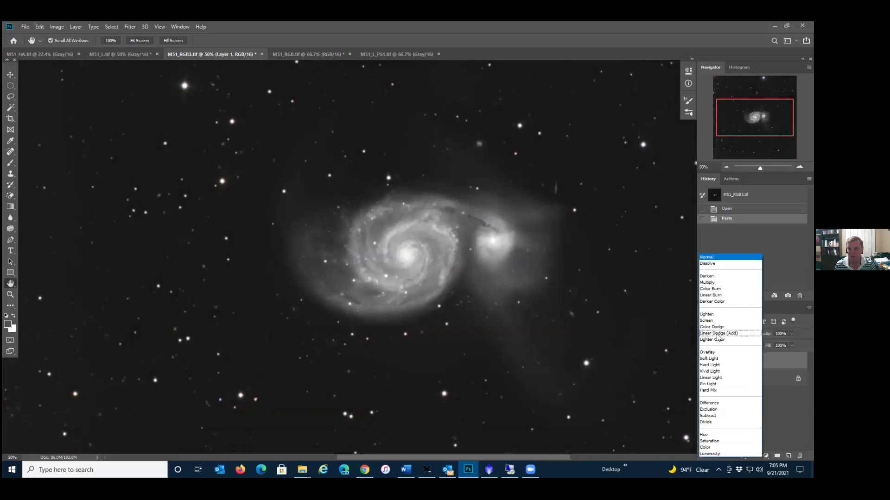
pyautogui.click(709, 454)
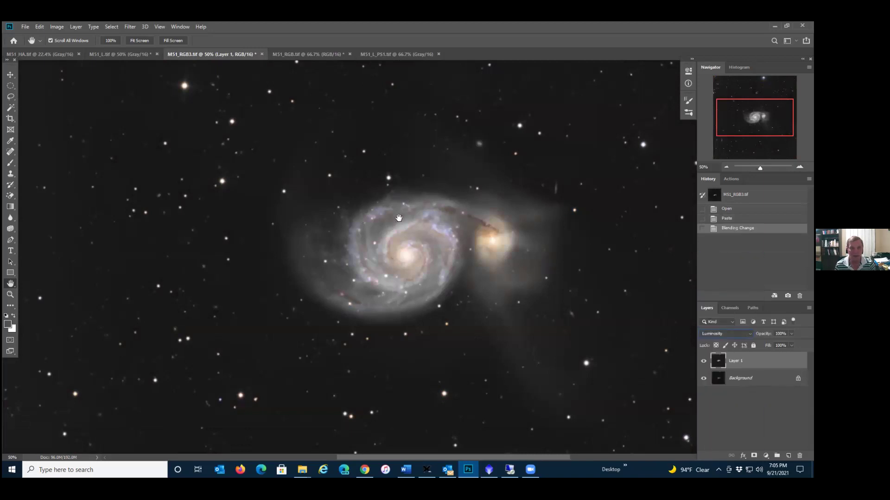
# - Compare M51_RGB3.tif with and without the luminance layer, and revert the image to its opened state
pyautogui.click(704, 361)
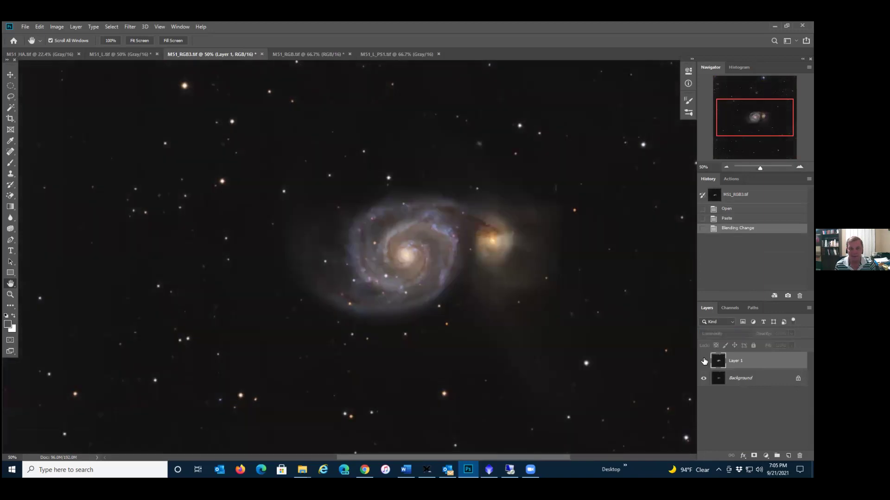
pyautogui.click(704, 361)
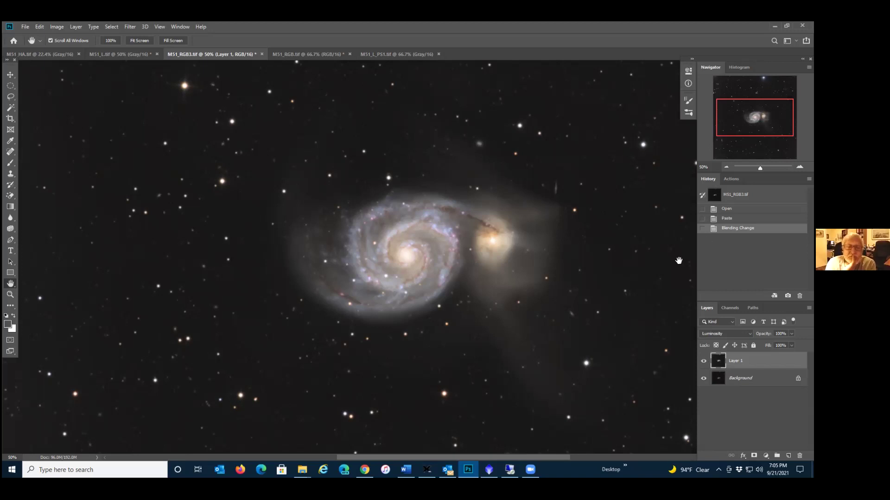
pyautogui.click(726, 209)
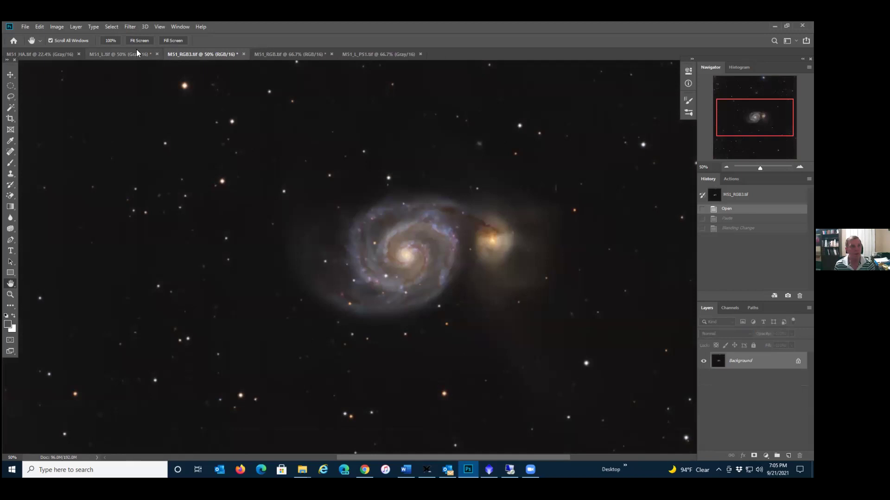
# - In M51_L.tif, discard the whole-canvas selection and lasso around the large spiral galaxy, leaving out its companion
pyautogui.click(118, 55)
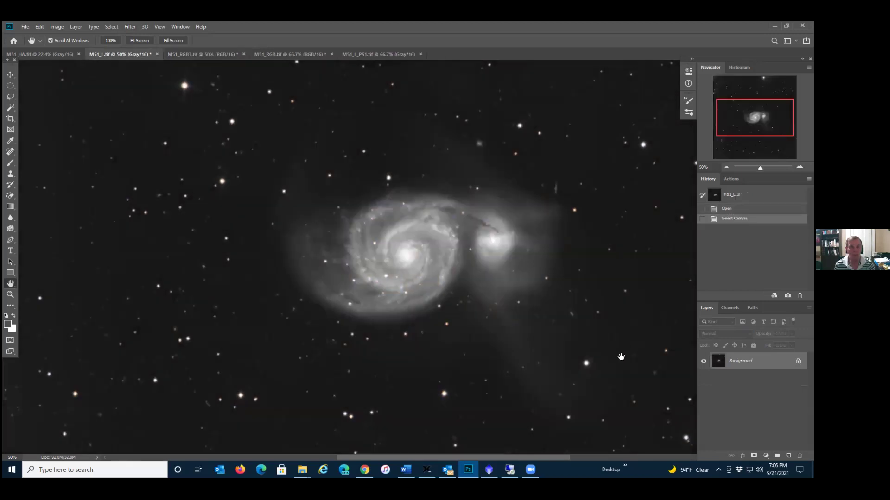
pyautogui.click(8, 98)
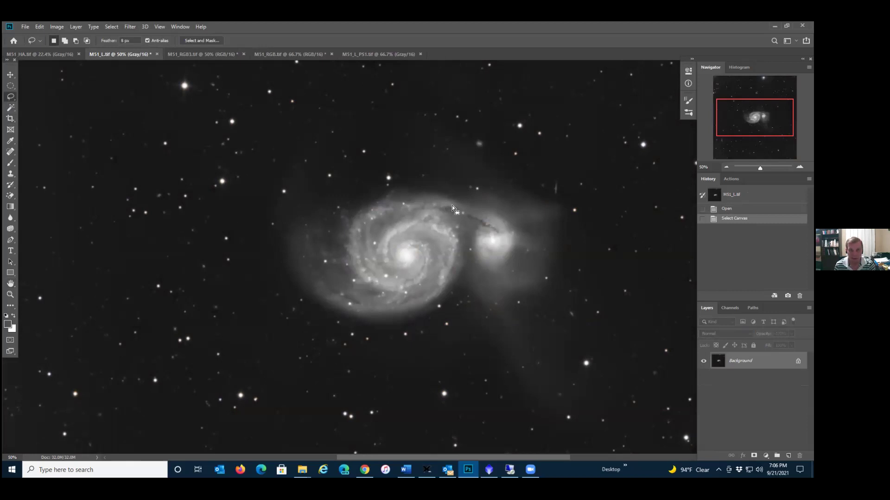
pyautogui.moveTo(452, 204); pyautogui.dragTo(454, 224)
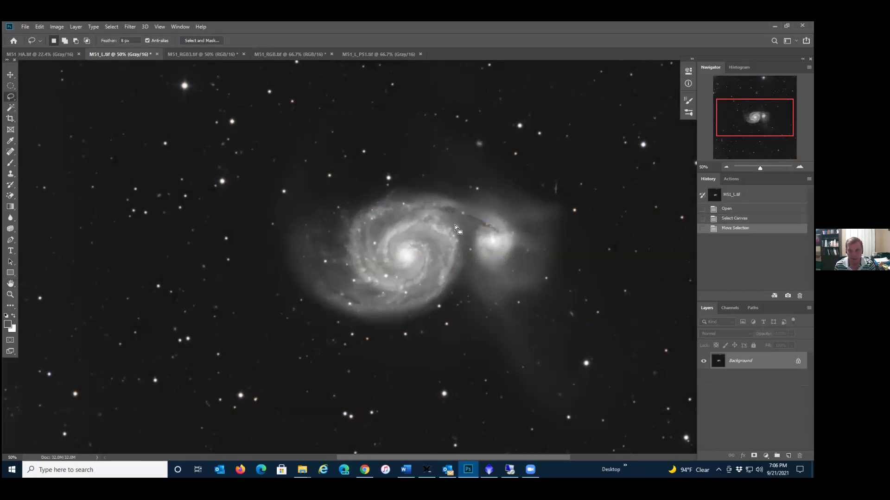
pyautogui.hotkey('ctrl', 'z')
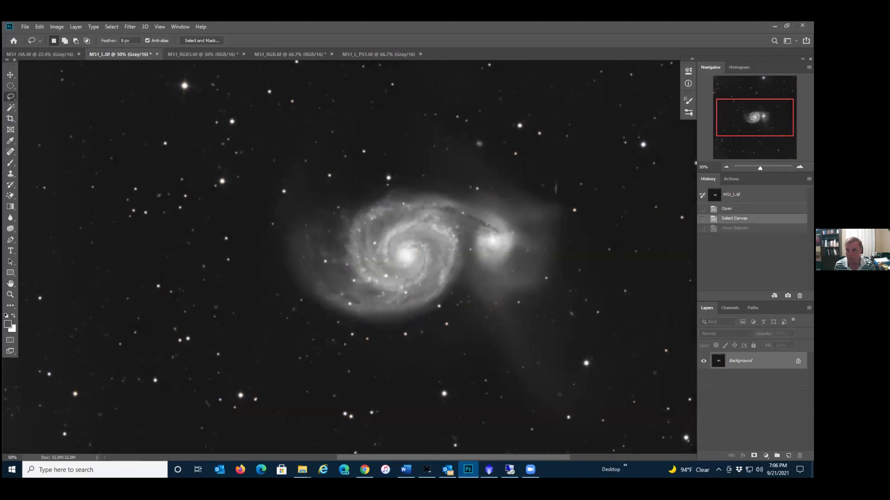
pyautogui.hotkey('ctrl', 'z')
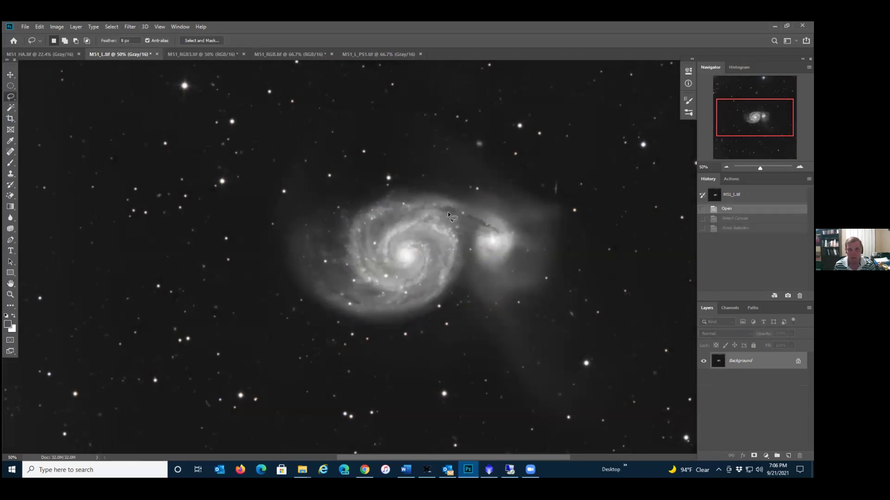
pyautogui.moveTo(450, 201)
pyautogui.mouseDown()
pyautogui.moveTo(459, 251)
pyautogui.moveTo(435, 305)
pyautogui.moveTo(354, 317)
pyautogui.moveTo(311, 297)
pyautogui.moveTo(297, 277)
pyautogui.moveTo(289, 250)
pyautogui.moveTo(308, 222)
pyautogui.moveTo(418, 193)
pyautogui.moveTo(446, 204)
pyautogui.mouseUp()
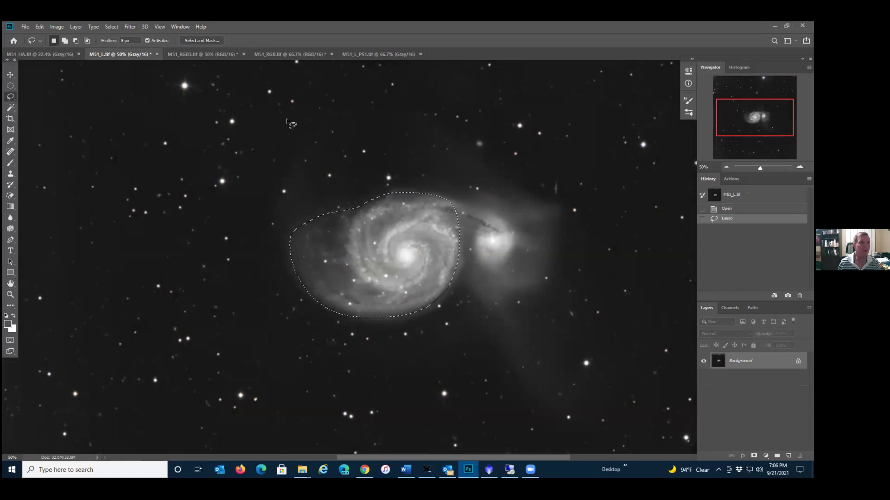
# - Try feathering the spiral galaxy selection by 20 pixels, with the effect applied at canvas bounds
pyautogui.click(112, 25)
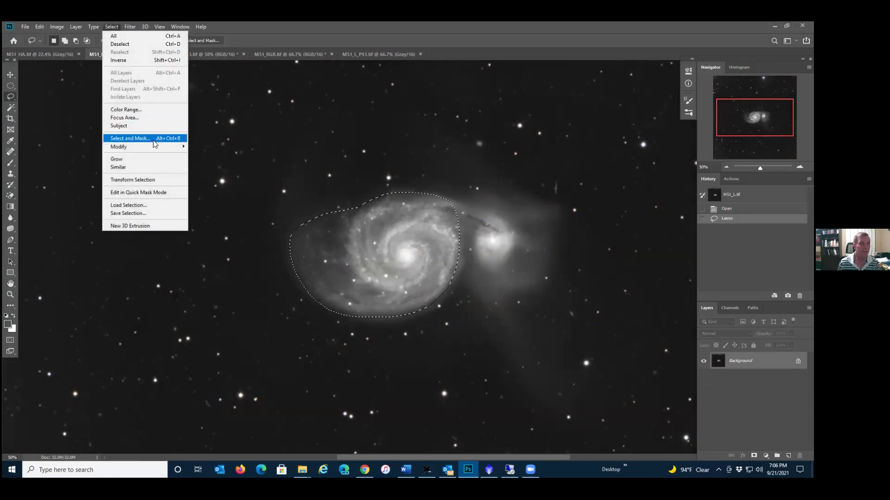
pyautogui.moveTo(170, 146)
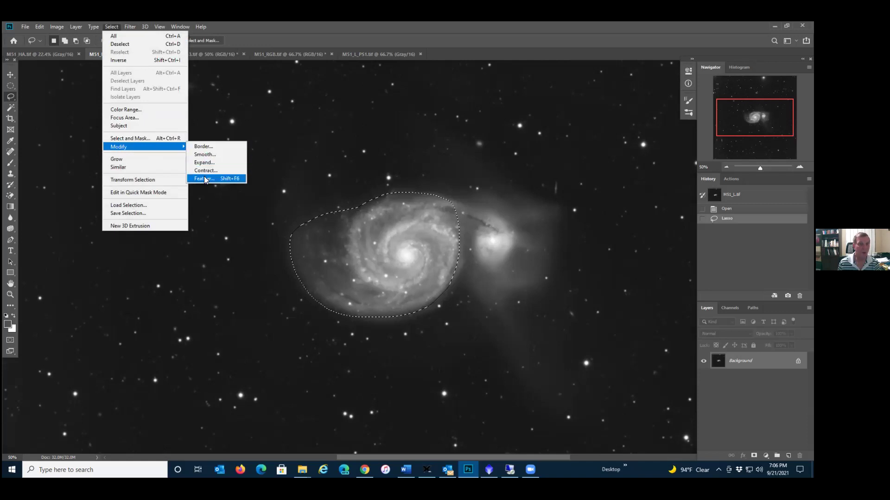
pyautogui.click(267, 42)
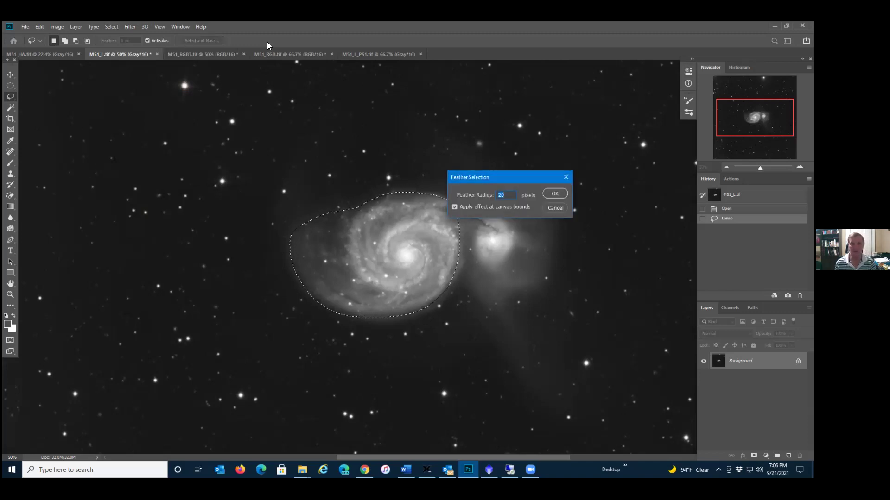
pyautogui.moveTo(527, 178); pyautogui.dragTo(604, 140)
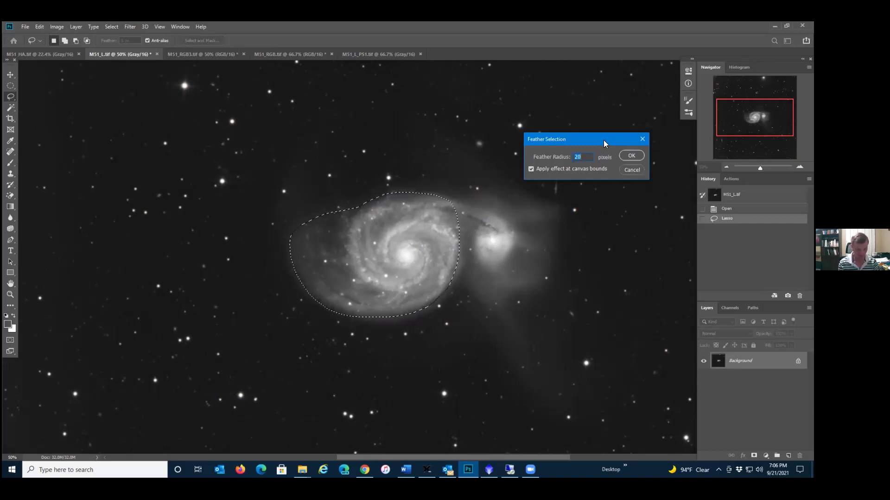
pyautogui.press('Return')
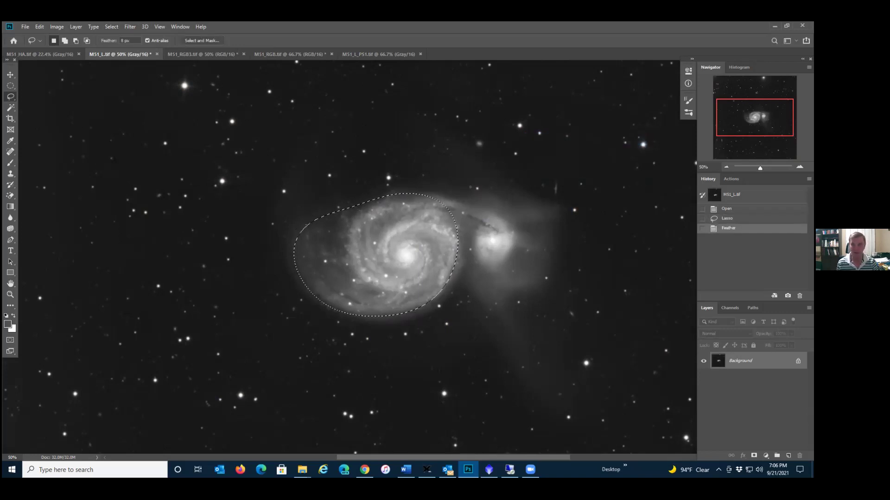
# - Undo the 20-pixel feather and try a much larger feather radius on the galaxy selection
pyautogui.hotkey('ctrl', 'z')
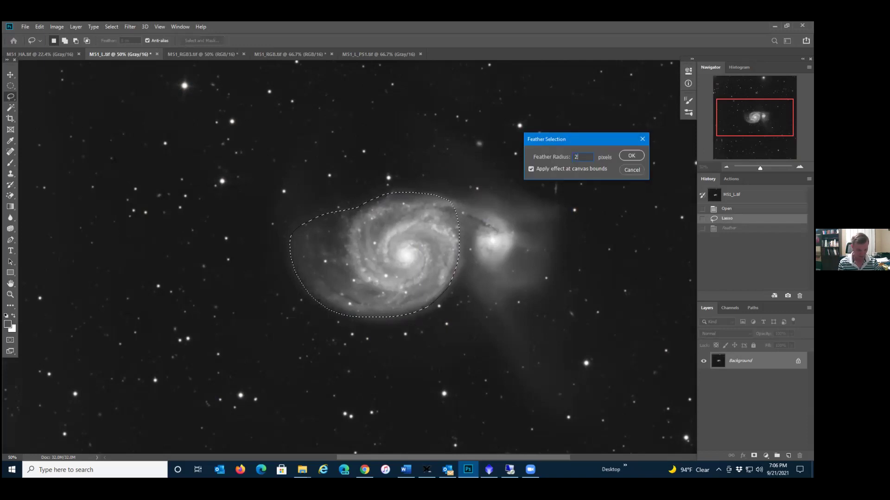
pyautogui.press('Return')
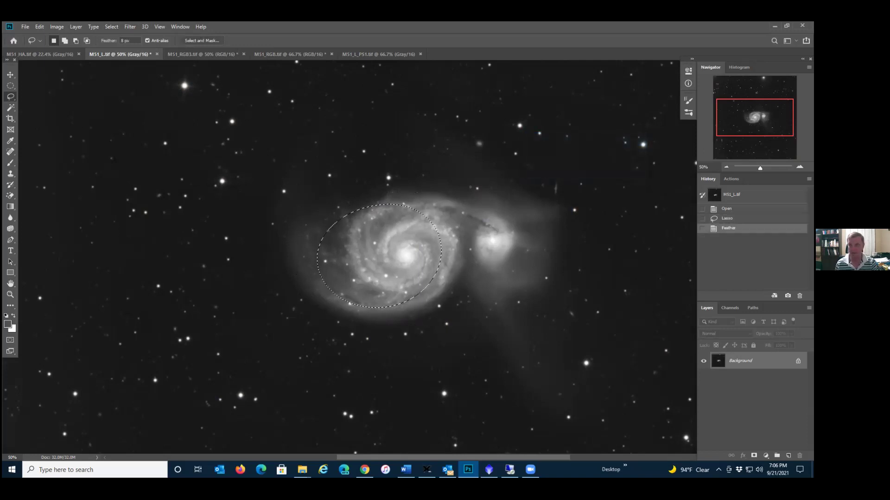
pyautogui.hotkey('ctrl', 'z')
# - Feather the original lasso selection of the spiral galaxy with a radius of 285 pixels
pyautogui.hotkey('shift', 'F6')
pyautogui.write('285')
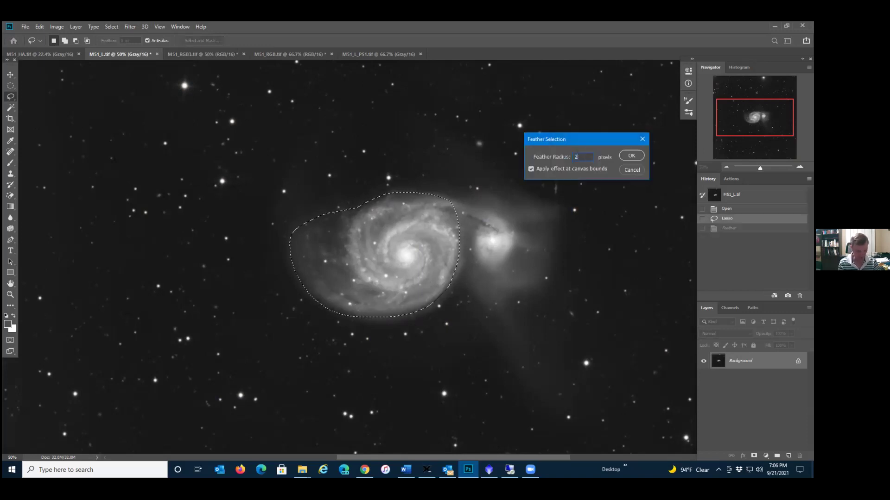
pyautogui.press('Return')
pyautogui.press('Return')
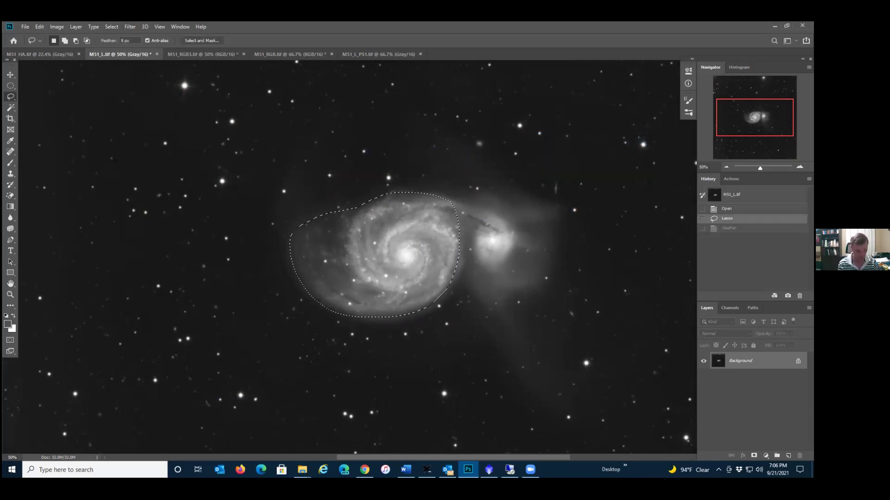
pyautogui.hotkey('shift', 'F6')
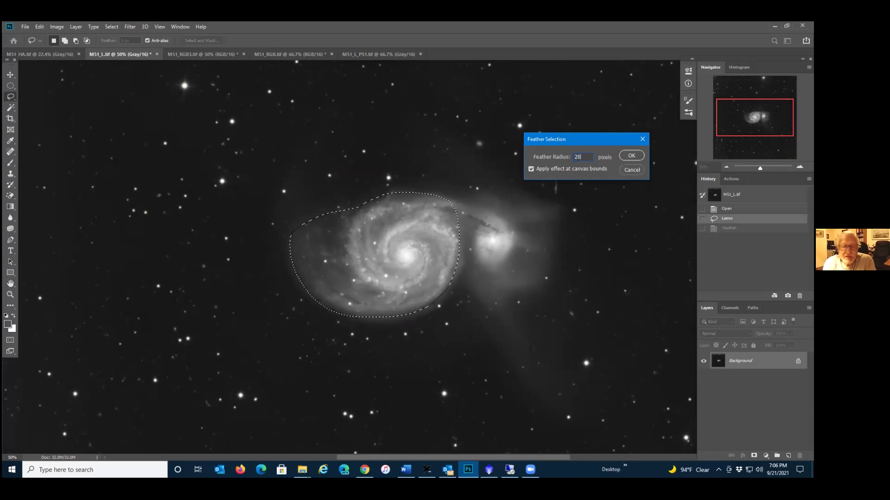
pyautogui.press('Return')
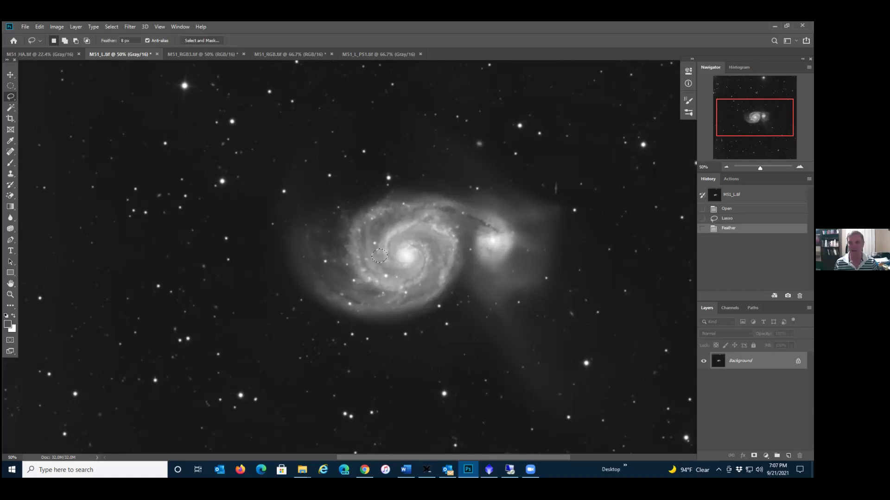
# - Darken the feathered spiral galaxy selection with a Curves adjustment, mapping midtone input 151 to output 101
pyautogui.hotkey('ctrl', 'z')
pyautogui.hotkey('ctrl', 'shift', 'z')
pyautogui.click(55, 27)
pyautogui.moveTo(70, 49)
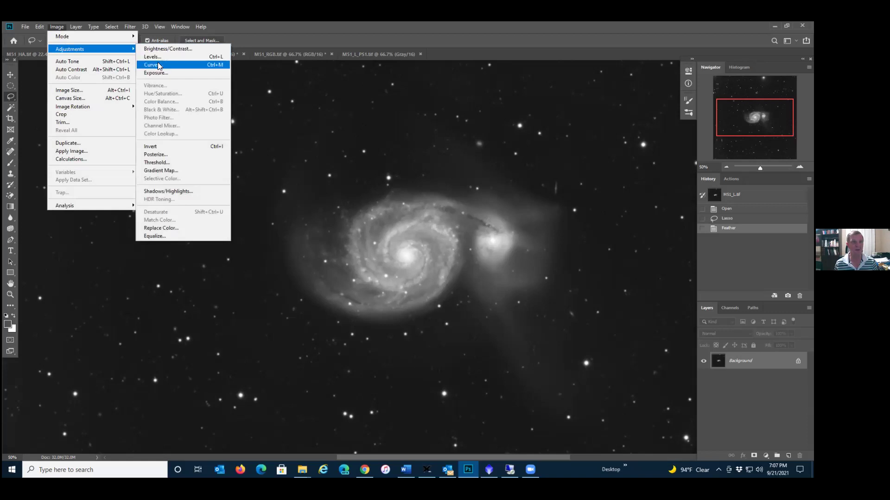
pyautogui.click(304, 362)
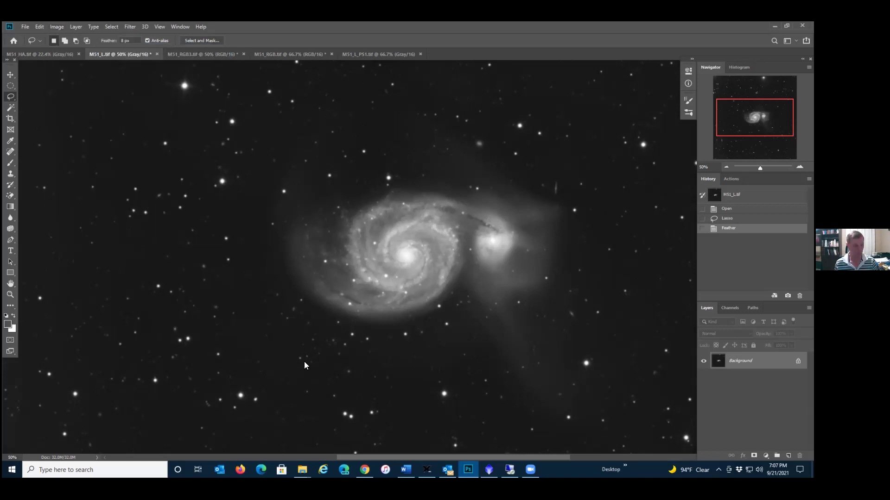
pyautogui.hotkey('ctrl', 'm')
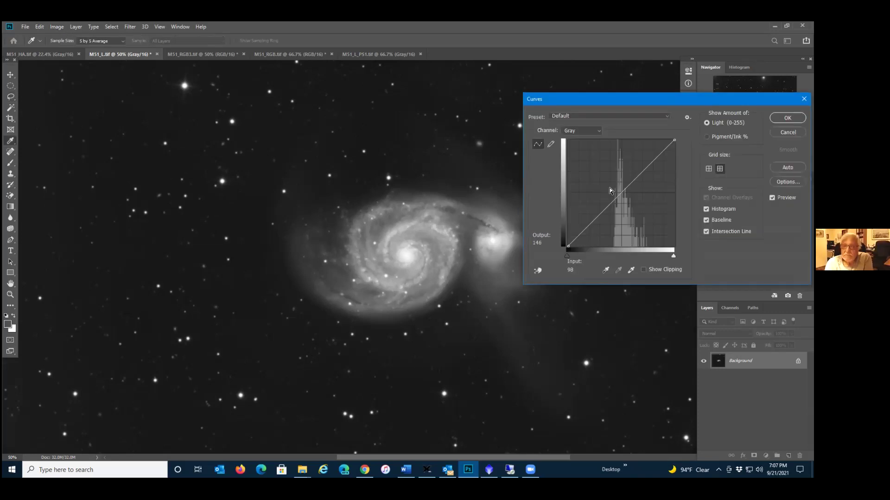
pyautogui.moveTo(622, 193); pyautogui.dragTo(631, 202)
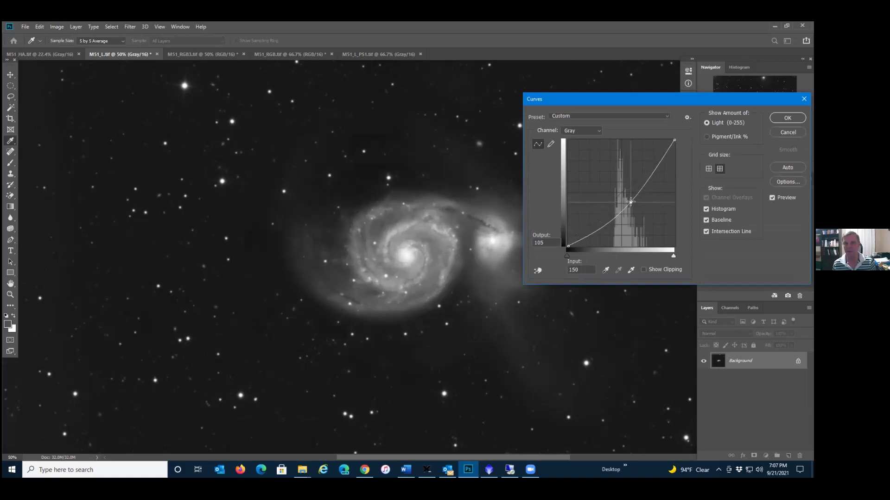
pyautogui.press('Right')
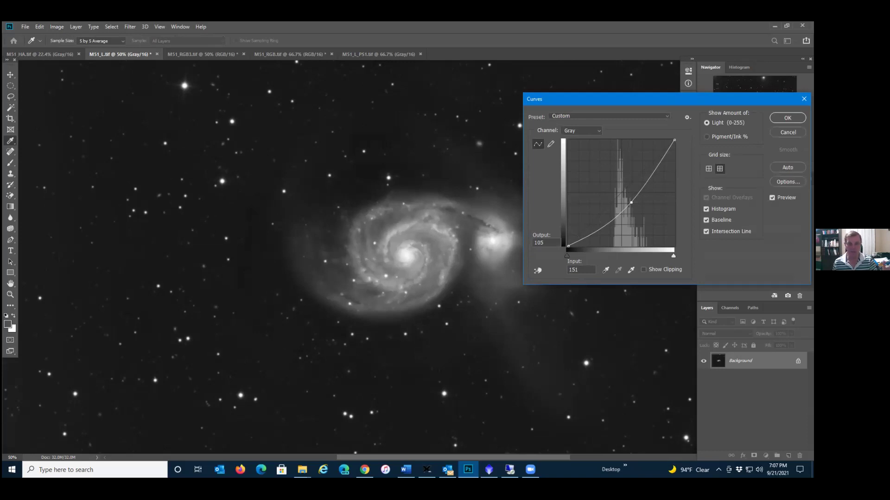
pyautogui.moveTo(635, 195); pyautogui.dragTo(632, 204)
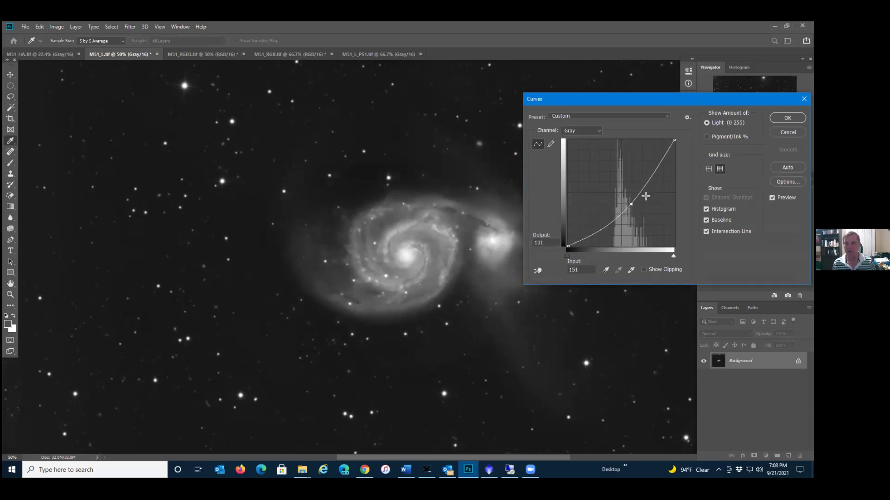
pyautogui.click(788, 118)
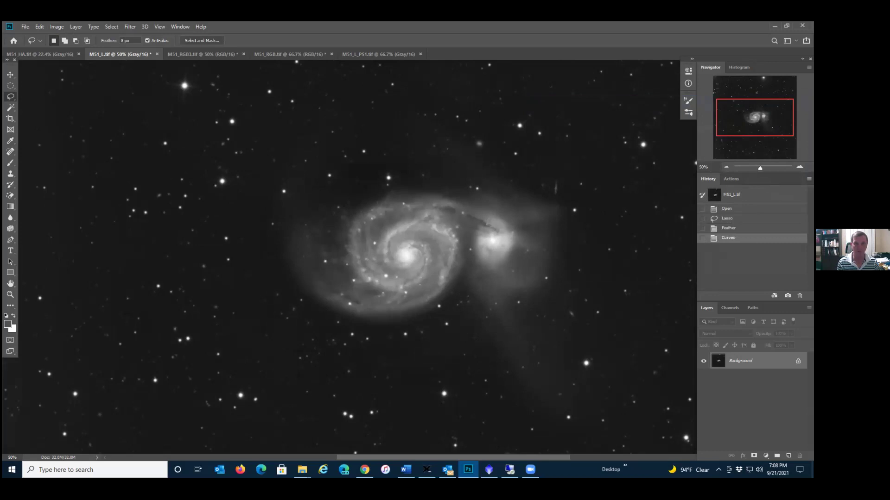
# - Apply a second darkening Curves adjustment to the galaxy selection, mapping input 153 to output 102
pyautogui.hotkey('ctrl', 'm')
pyautogui.moveTo(626, 194); pyautogui.dragTo(632, 203)
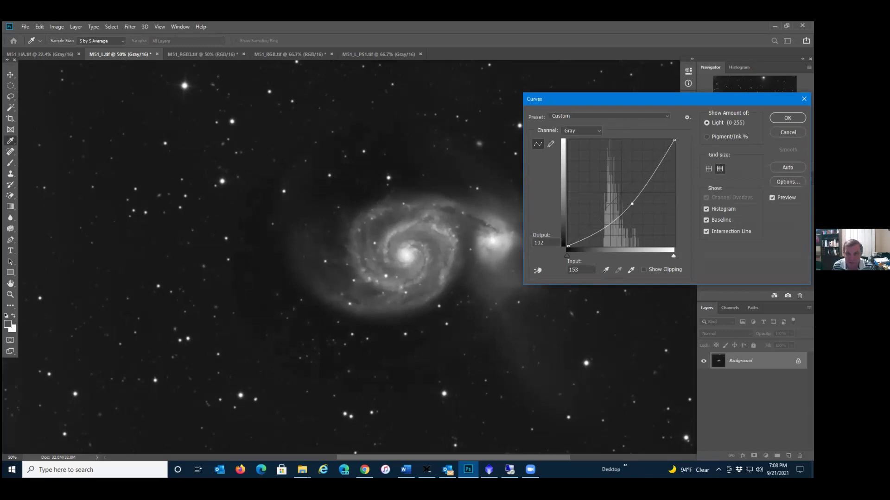
pyautogui.click(788, 118)
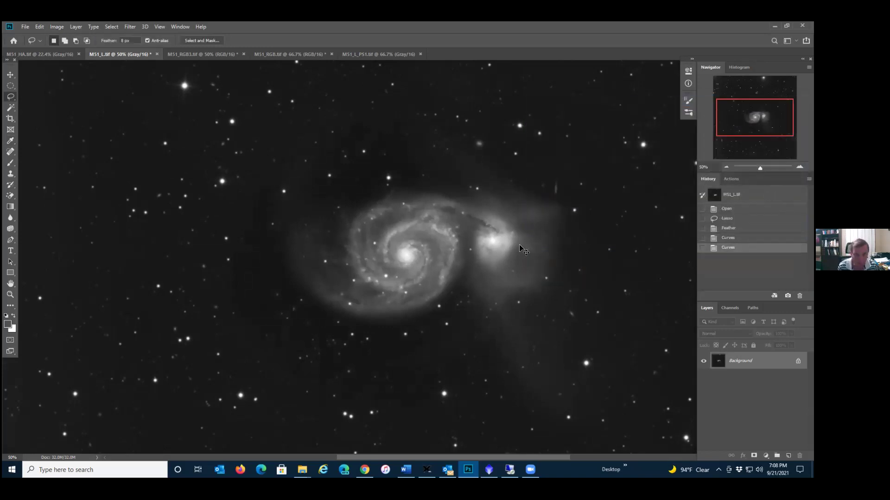
# - Apply a third, gentler Curves adjustment to the galaxy selection, mapping input 134 to output 122
pyautogui.hotkey('ctrl', 'm')
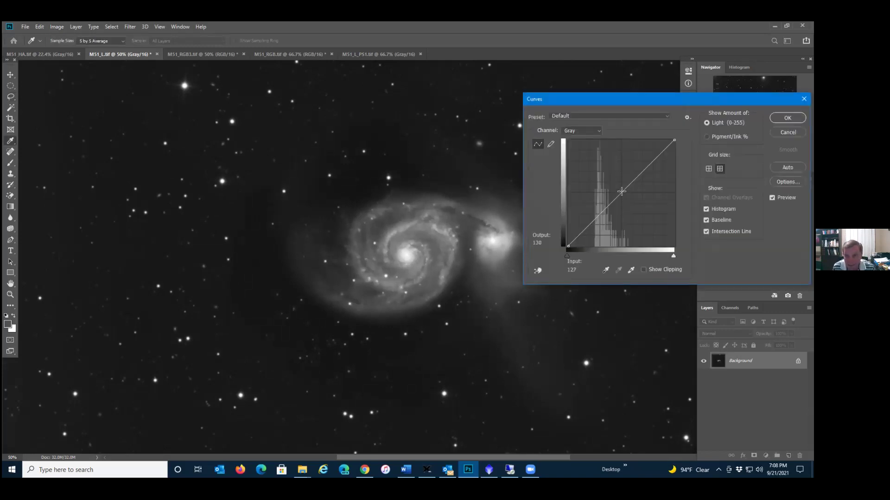
pyautogui.moveTo(623, 193); pyautogui.dragTo(624, 195)
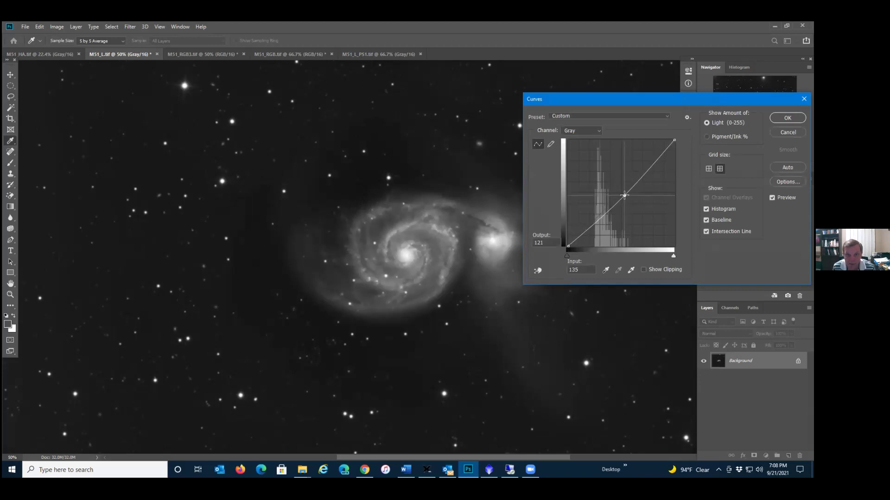
pyautogui.moveTo(624, 195); pyautogui.dragTo(624, 195)
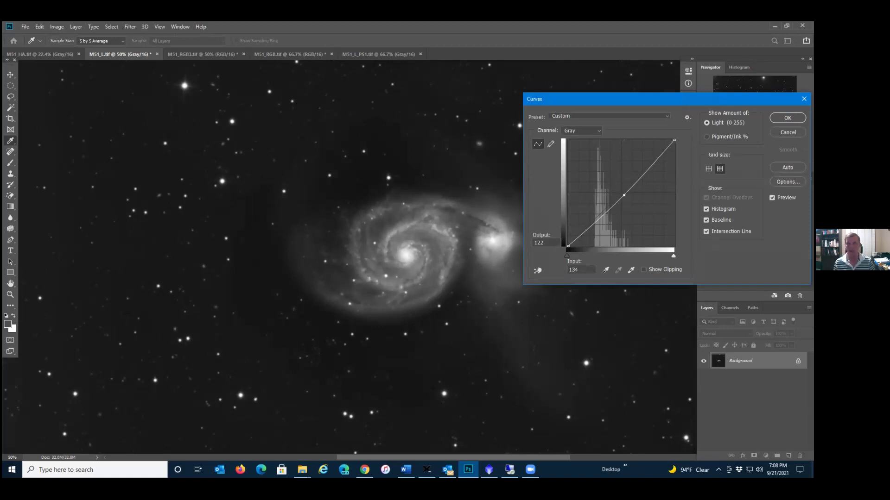
pyautogui.press('Return')
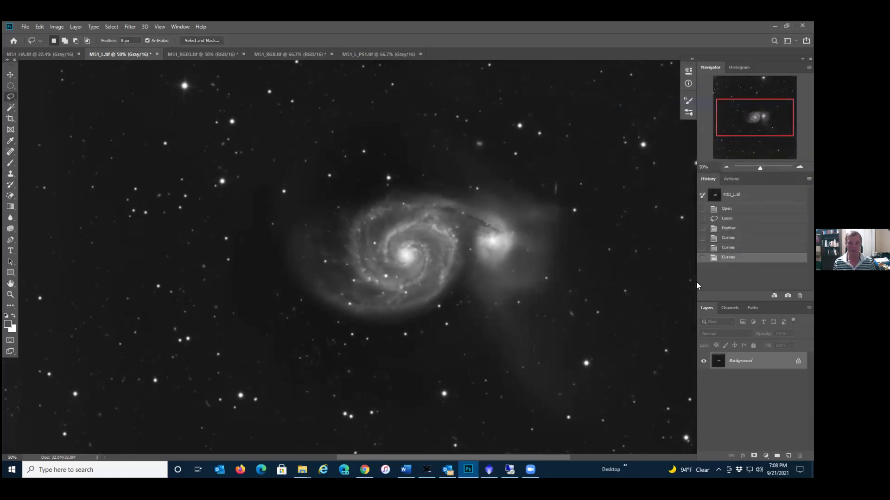
# - Compare the galaxy in its opened state and after the second and third Curves adjustments, ending on the latest state
pyautogui.keyDown('alt'); pyautogui.scroll(1, 407, 254); pyautogui.keyUp('alt')
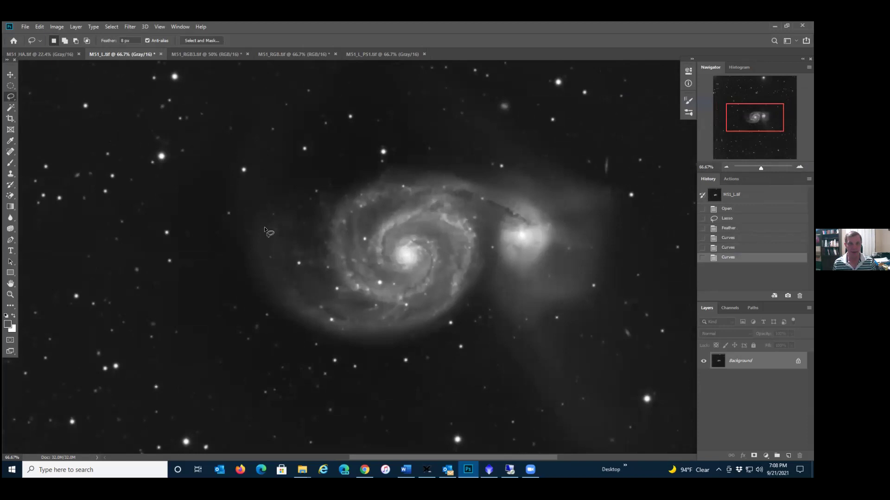
pyautogui.click(726, 208)
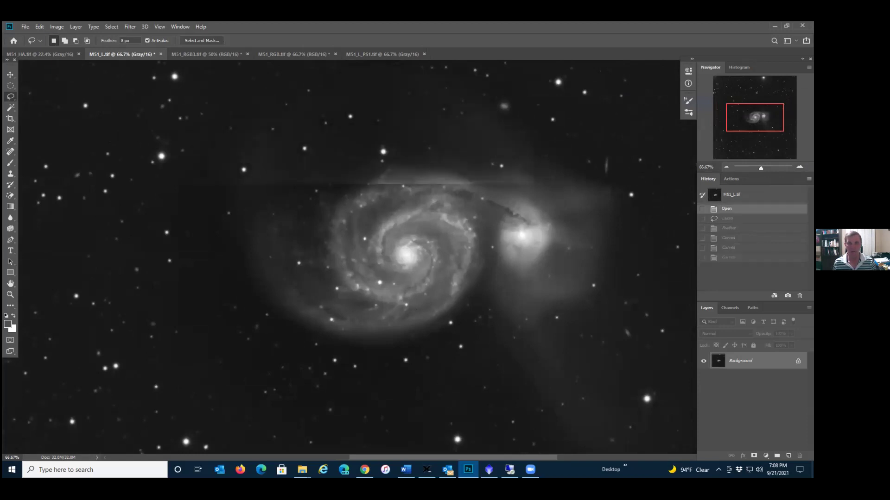
pyautogui.click(728, 257)
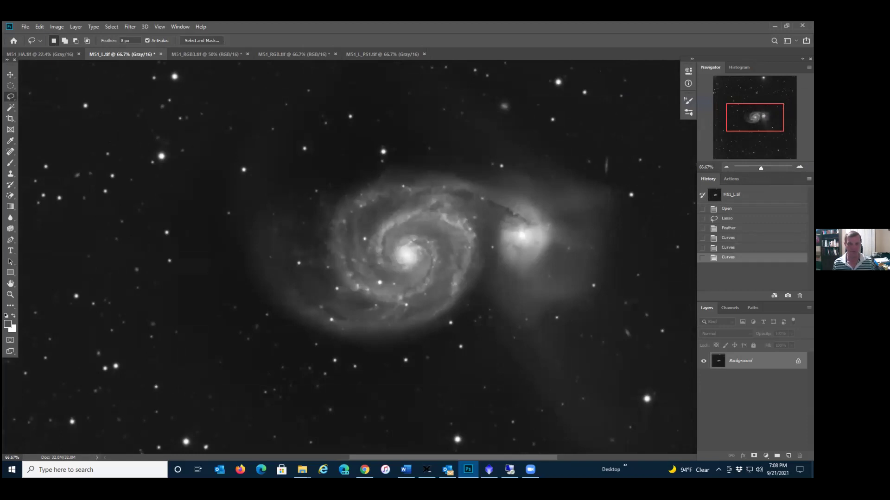
pyautogui.click(728, 248)
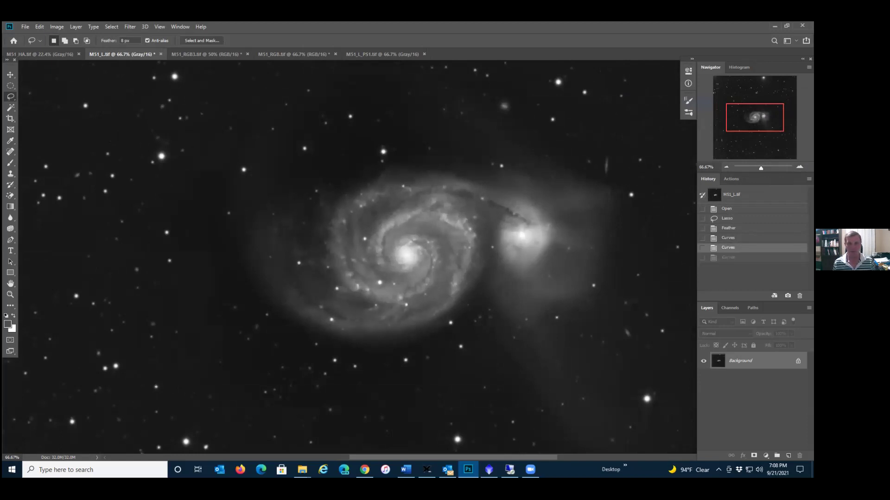
pyautogui.click(728, 258)
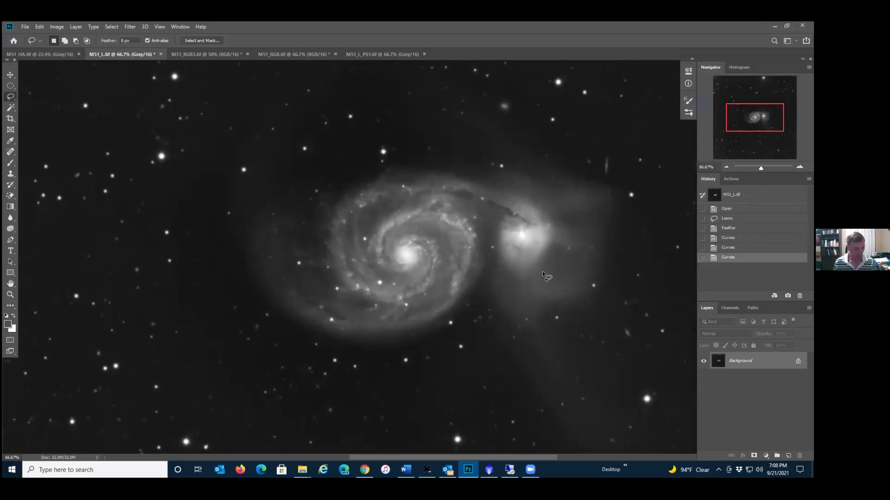
# - Deselect the galaxy and lasso tightly around the bright core of the large spiral
pyautogui.click(111, 26)
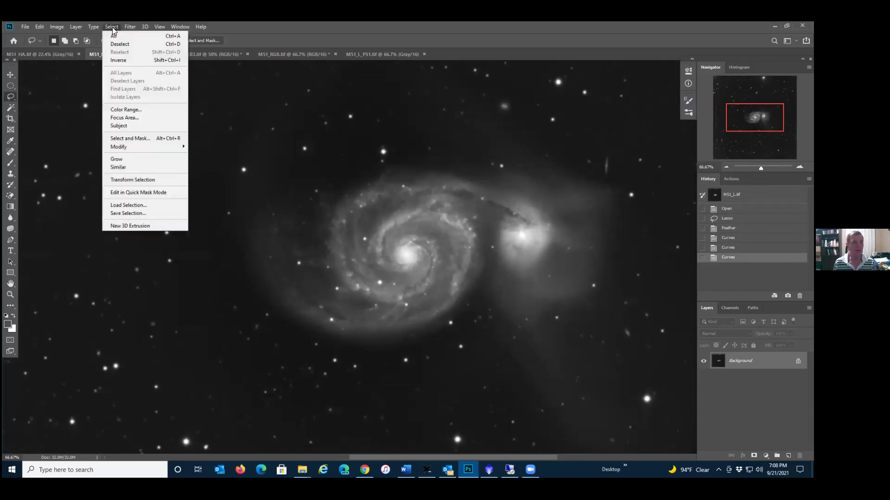
pyautogui.click(115, 43)
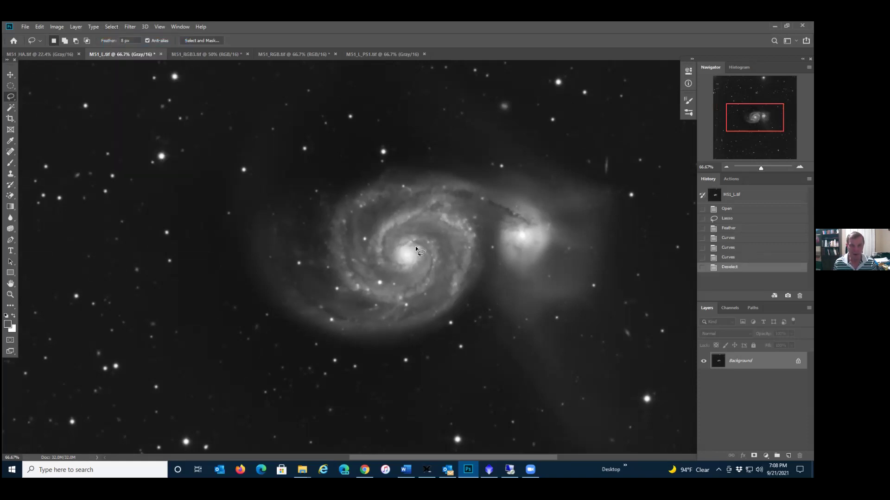
pyautogui.moveTo(417, 256); pyautogui.dragTo(410, 266)
pyautogui.moveTo(411, 242); pyautogui.dragTo(412, 243)
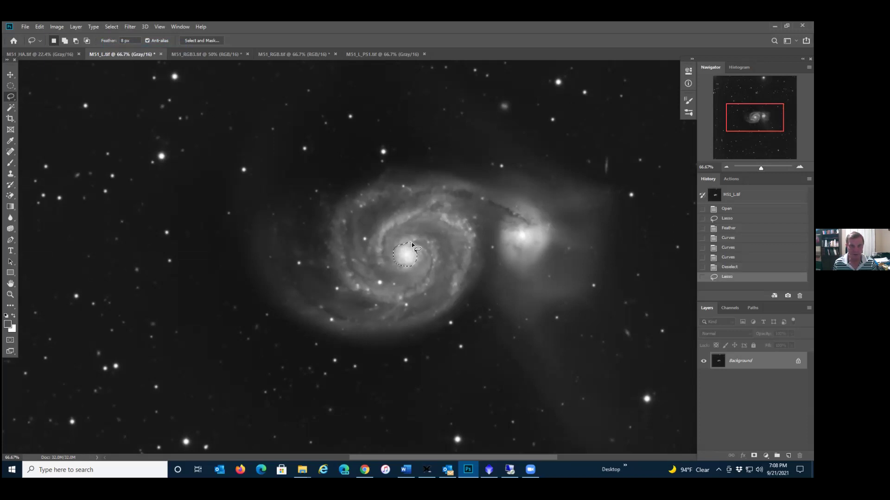
# - Try feathering the core selection by 25 pixels and by a larger radius, undoing each attempt
pyautogui.hotkey('shift', 'F6')
pyautogui.write('25')
pyautogui.press('Return')
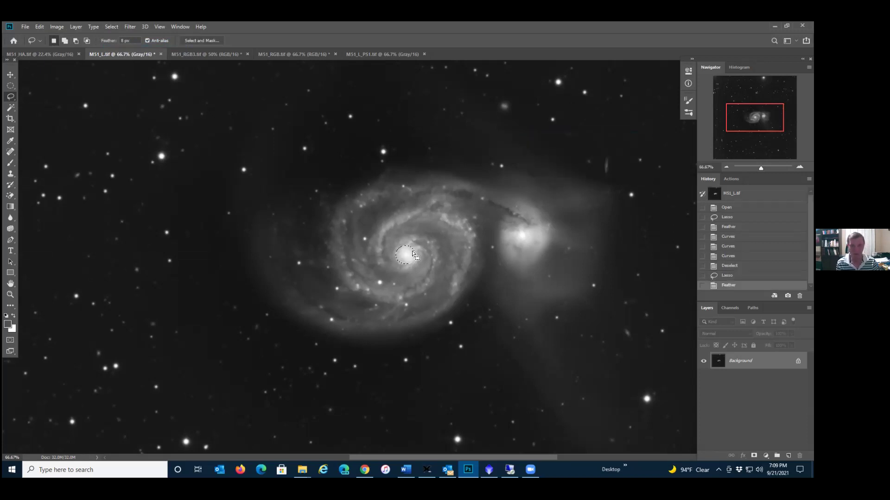
pyautogui.hotkey('ctrl', 'z')
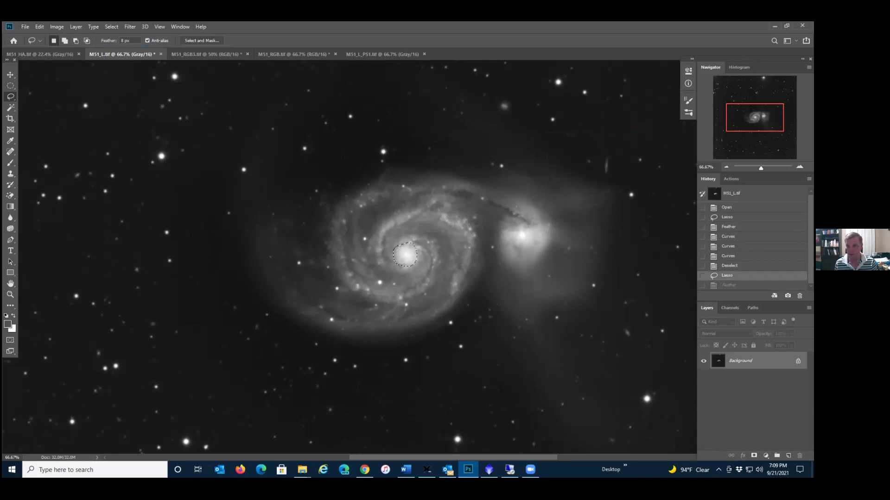
pyautogui.hotkey('shift', 'F6')
pyautogui.write('3')
pyautogui.press('Return')
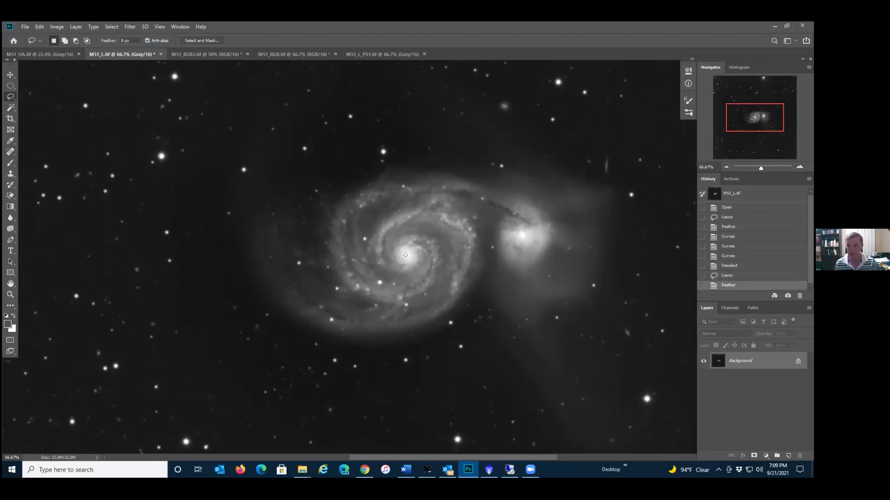
pyautogui.hotkey('ctrl', 'z')
# - Feather the lasso selection of the galaxy core by 32 pixels, with the effect applied at canvas bounds
pyautogui.hotkey('shift', 'F6')
pyautogui.write('32')
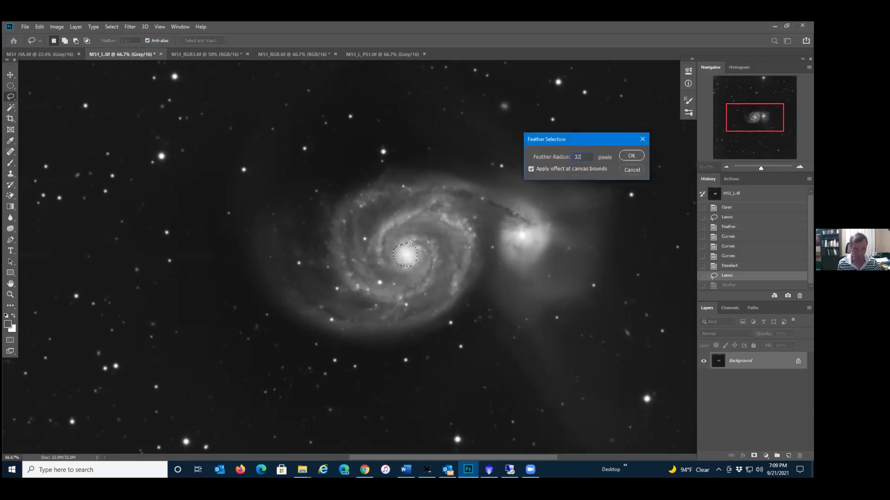
pyautogui.press('Return')
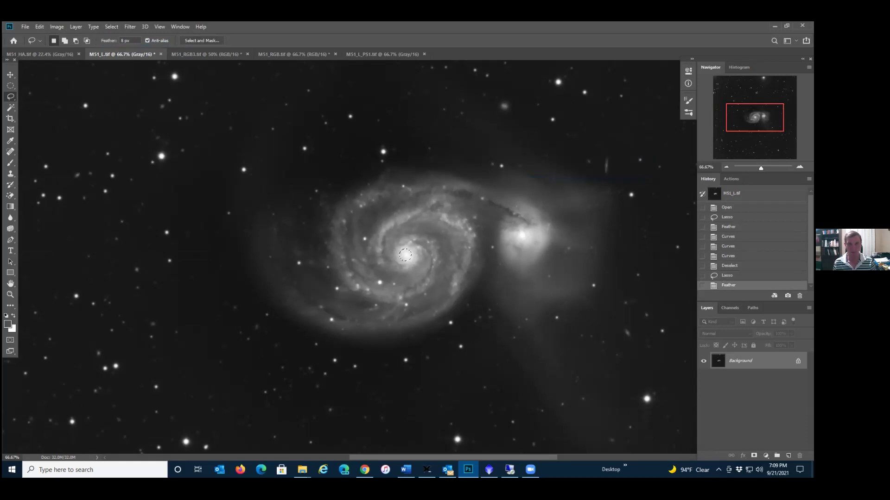
pyautogui.click(105, 26)
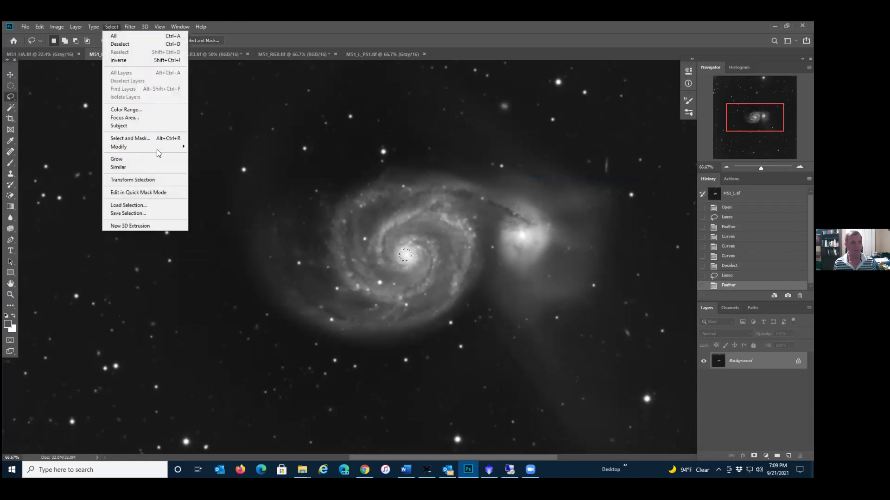
pyautogui.moveTo(160, 146)
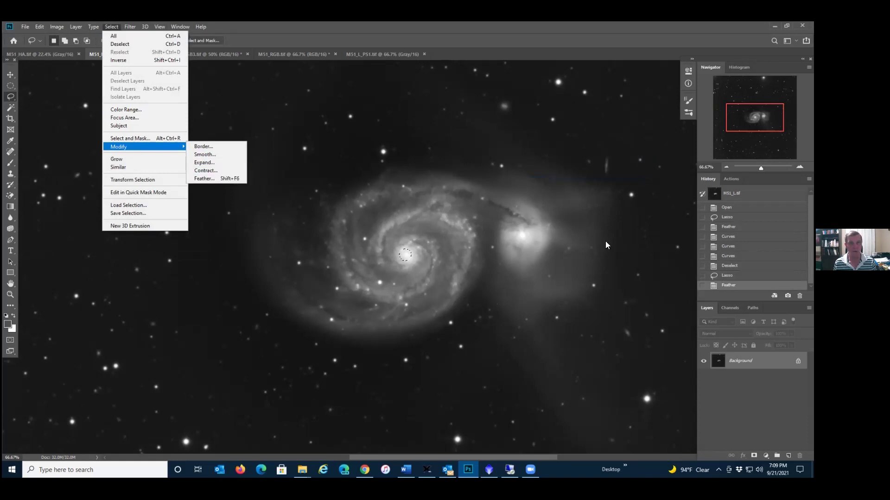
pyautogui.click(632, 267)
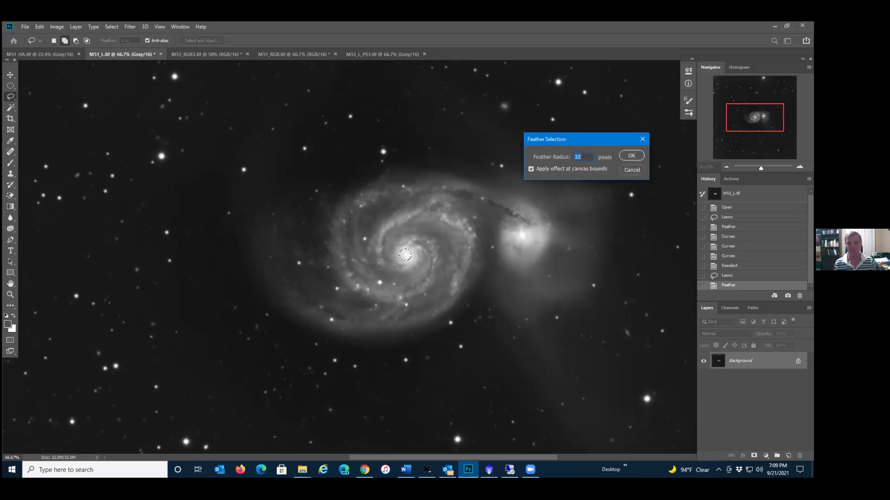
pyautogui.click(626, 169)
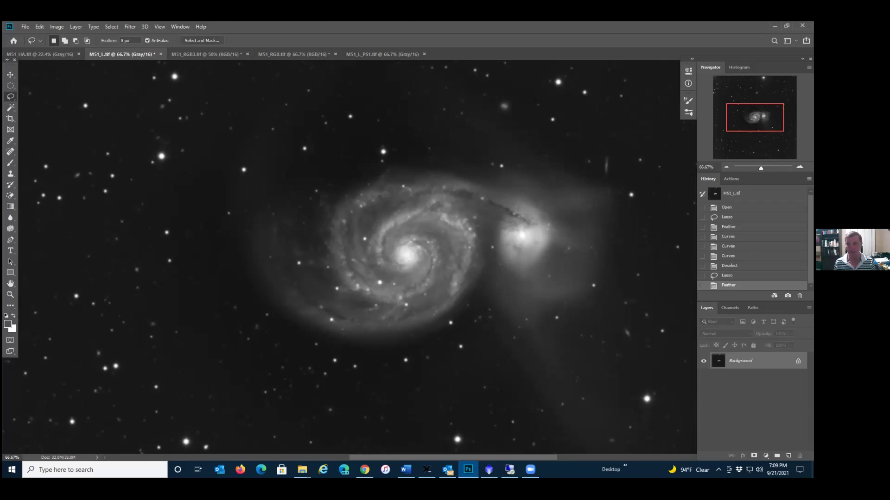
# - Darken the feathered galaxy core with a Curves adjustment, mapping input 154 to an output of about 105
pyautogui.scroll(3, 405, 254)
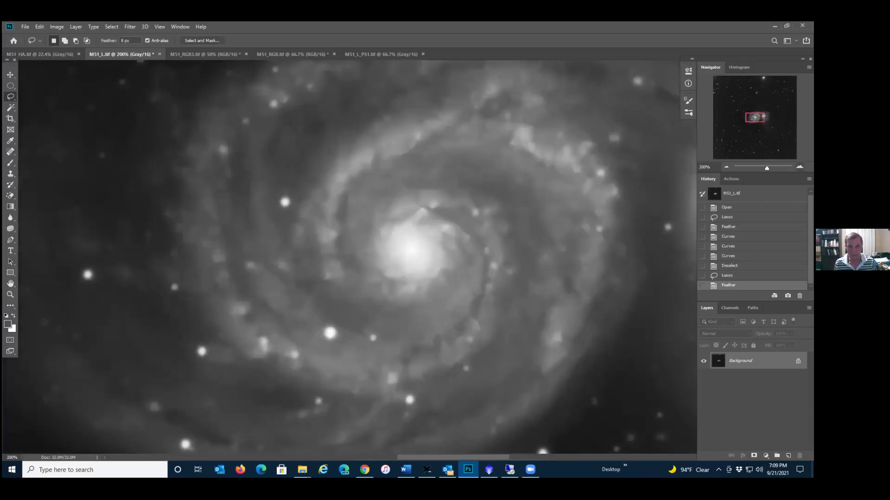
pyautogui.click(726, 168)
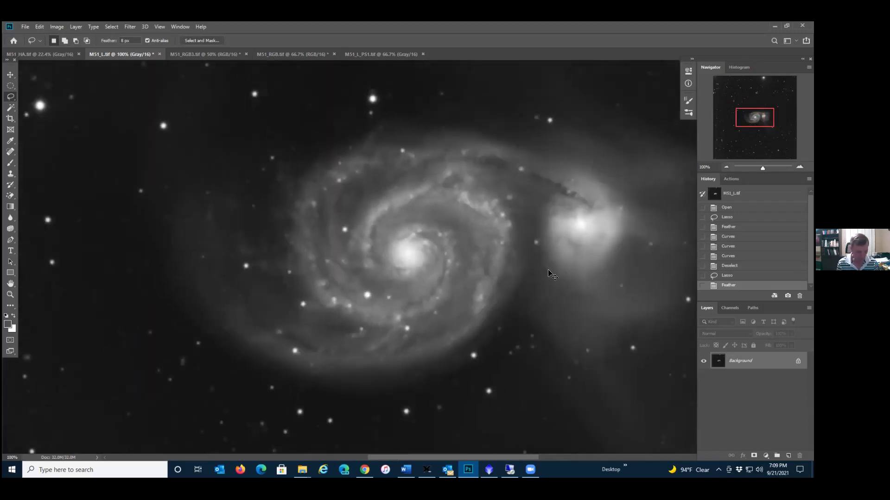
pyautogui.hotkey('ctrl', 'm')
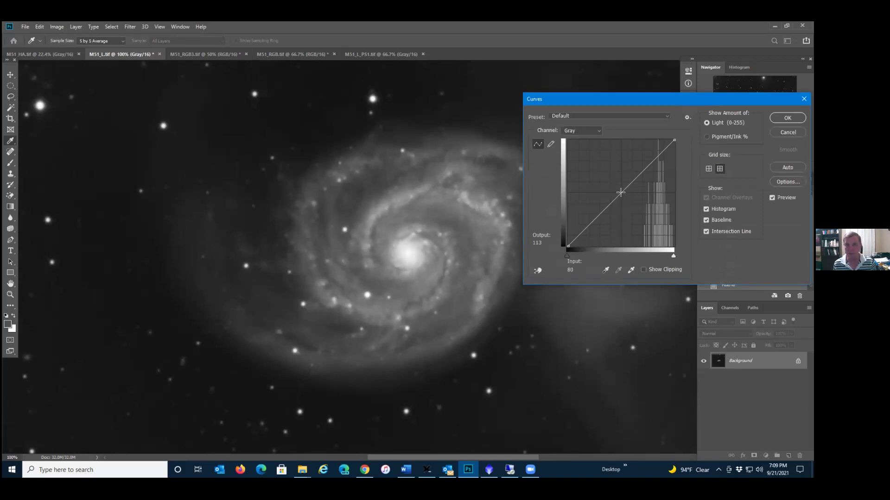
pyautogui.moveTo(620, 191); pyautogui.dragTo(632, 202)
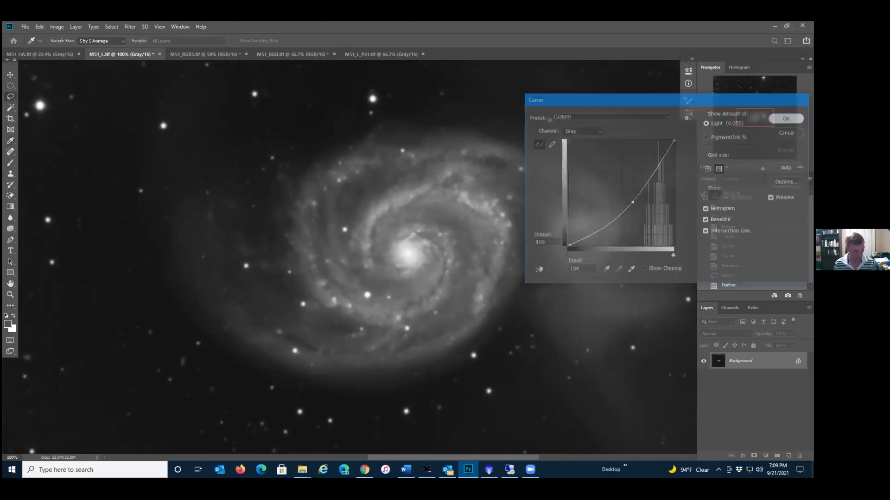
pyautogui.click(788, 117)
# - Darken the feathered galaxy core with two more Curves adjustments, mapping input 154 to output 104 and input 140 to output 115
pyautogui.hotkey('ctrl', 'm')
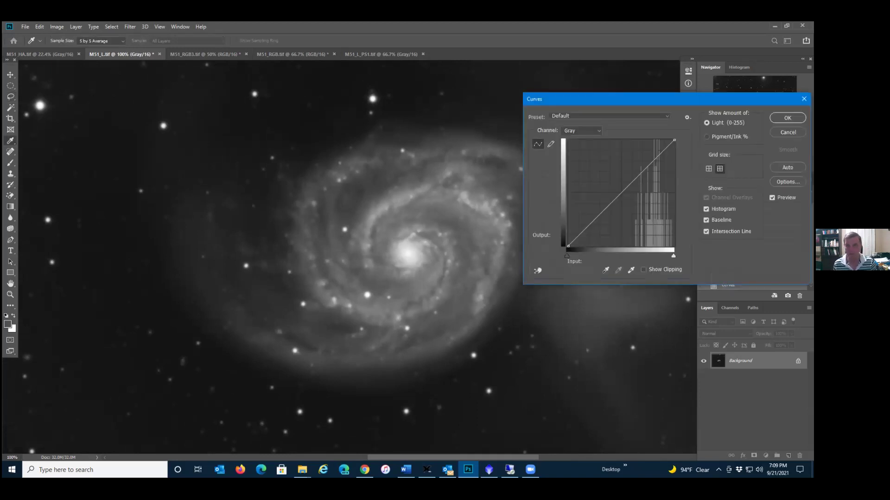
pyautogui.moveTo(621, 192); pyautogui.dragTo(633, 202)
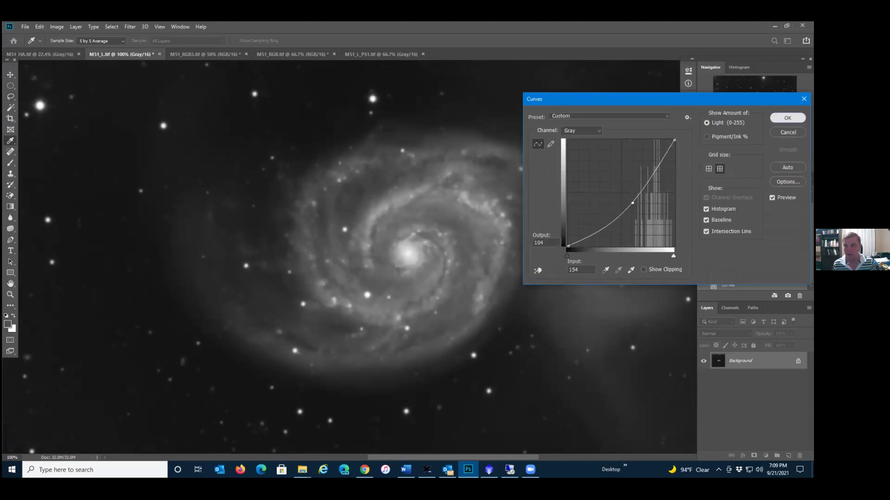
pyautogui.click(788, 118)
pyautogui.press('l')
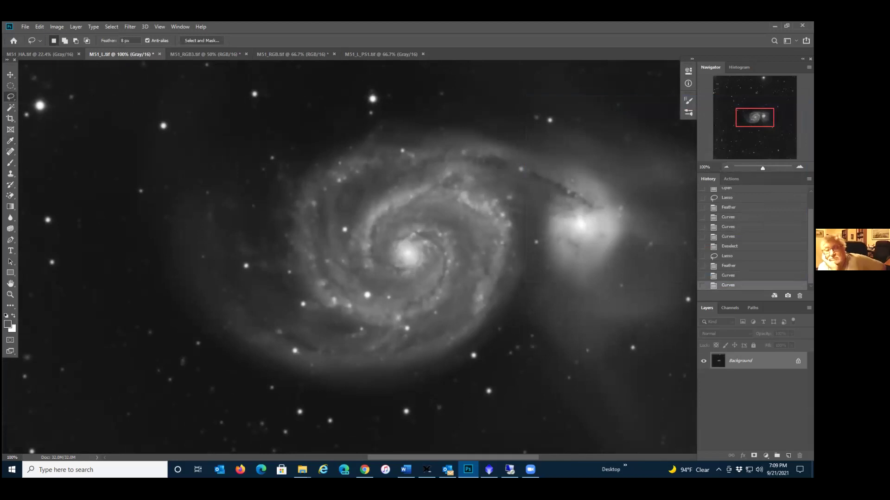
pyautogui.hotkey('ctrl', 'm')
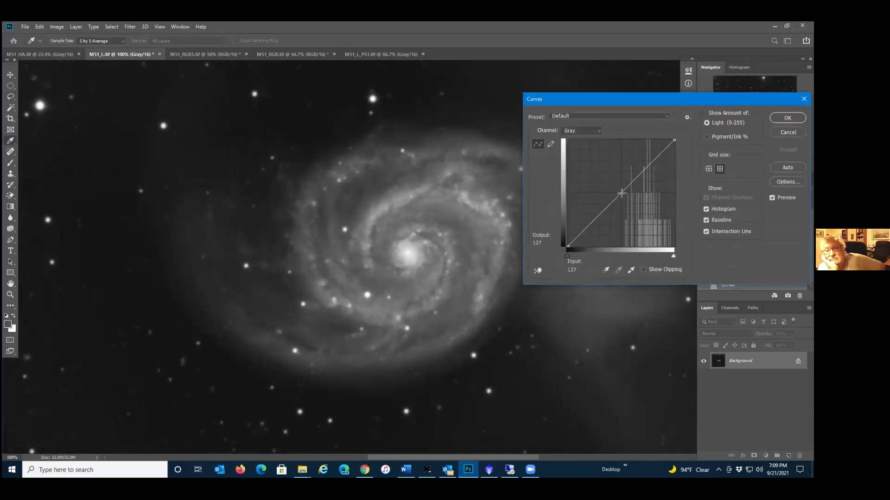
pyautogui.moveTo(622, 192); pyautogui.dragTo(627, 199)
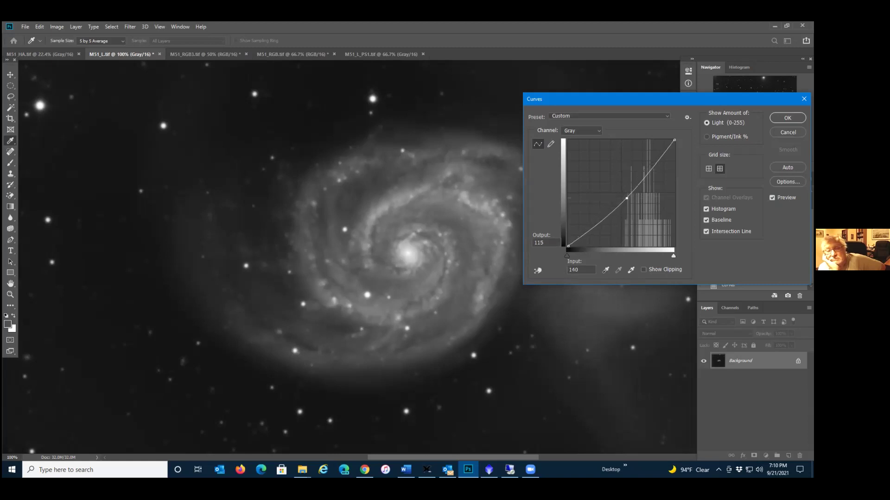
pyautogui.press('Return')
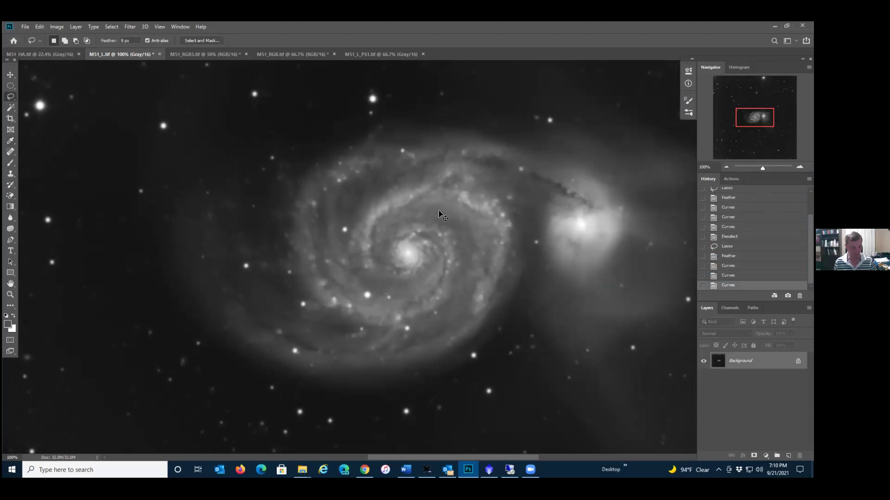
# - Replace the core selection with a tighter lasso around the spiral's bright nucleus, feathered by 20 pixels
pyautogui.hotkey('ctrl', 'd')
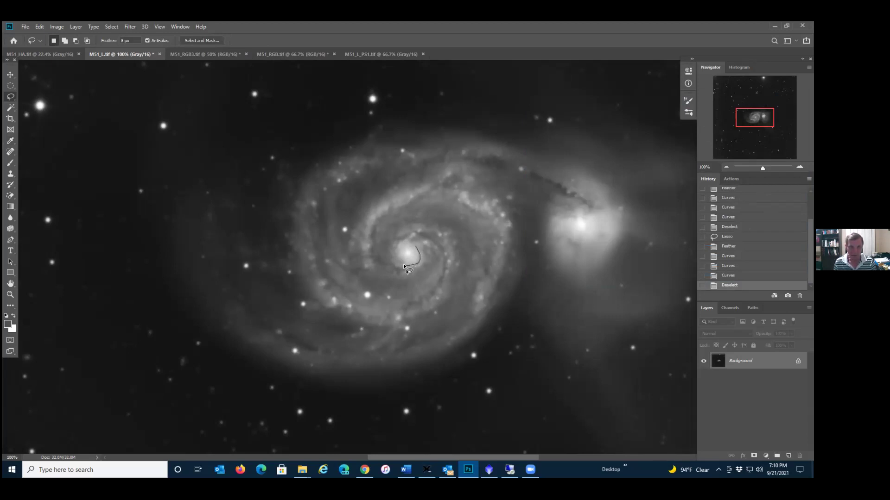
pyautogui.moveTo(414, 243); pyautogui.dragTo(416, 244)
pyautogui.hotkey('shift', 'F6')
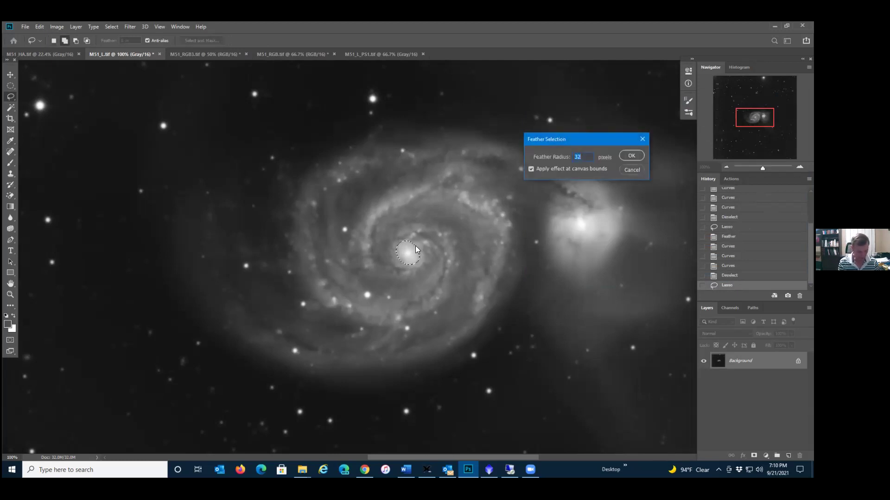
pyautogui.press('Return')
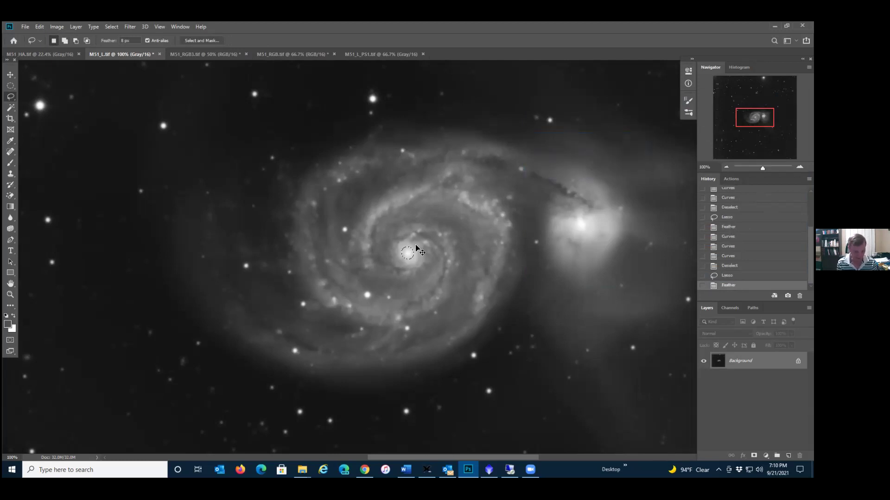
# - Darken the feathered nucleus with two Curves adjustments, the second mapping input 139 to output 118
pyautogui.hotkey('ctrl', 'm')
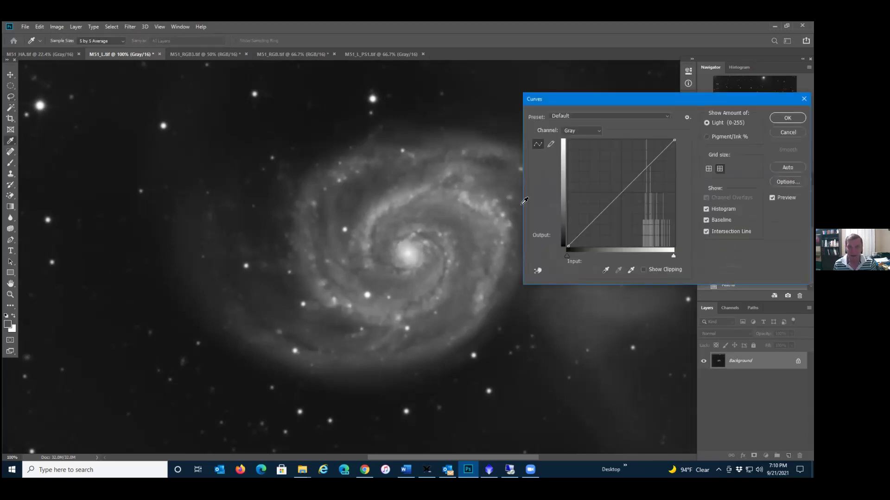
pyautogui.moveTo(620, 193); pyautogui.dragTo(632, 204)
pyautogui.press('Return')
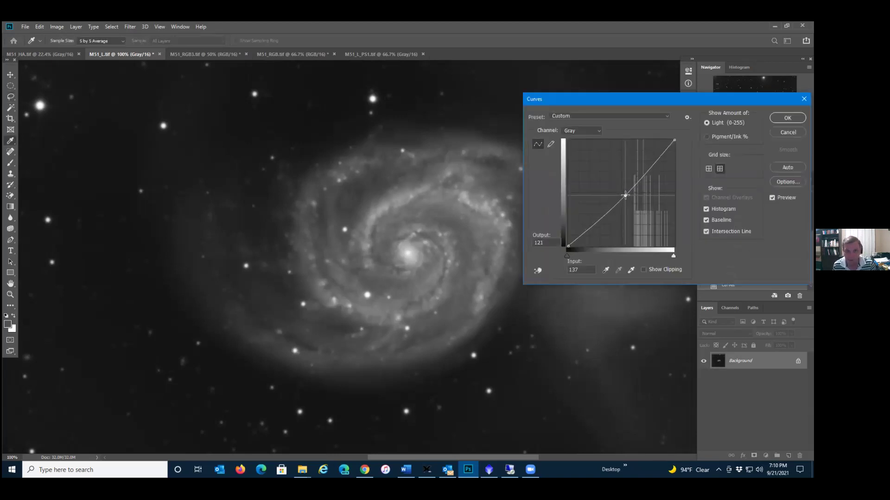
pyautogui.moveTo(625, 195); pyautogui.dragTo(626, 197)
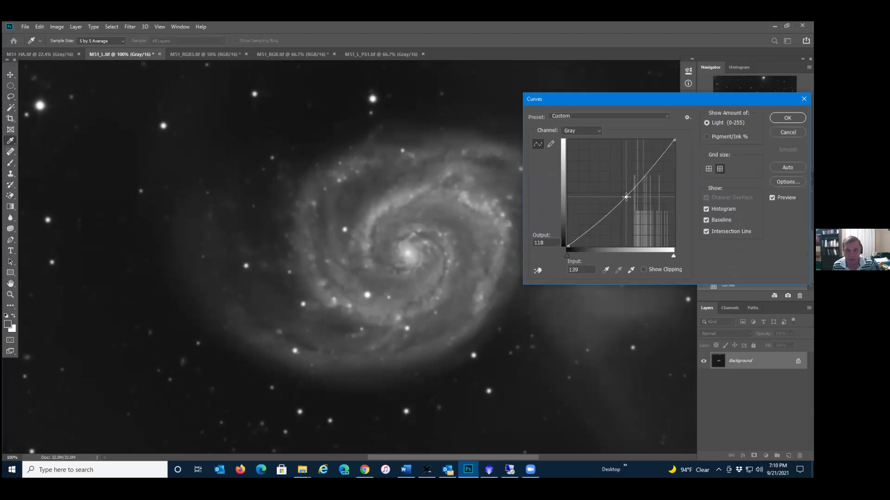
pyautogui.press('Return')
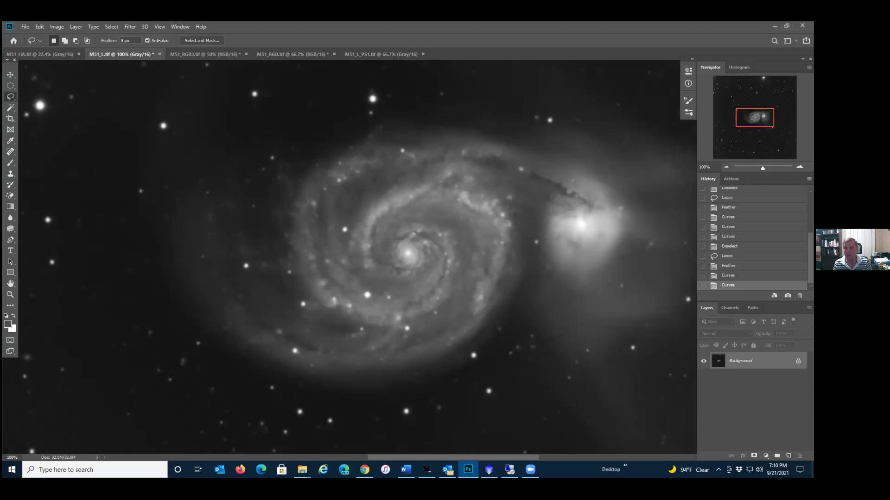
# - Compare the image state before the core adjustments with the latest state in the history
pyautogui.click(729, 188)
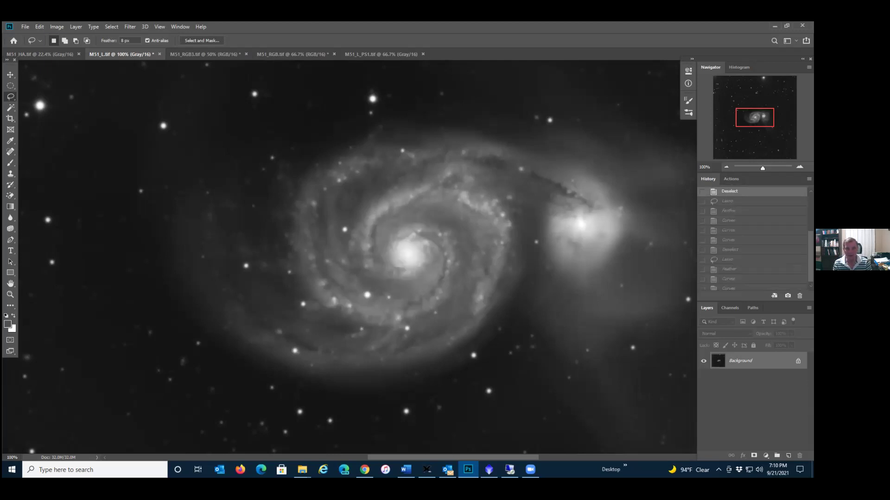
pyautogui.scroll(-1, 753, 238)
pyautogui.click(728, 285)
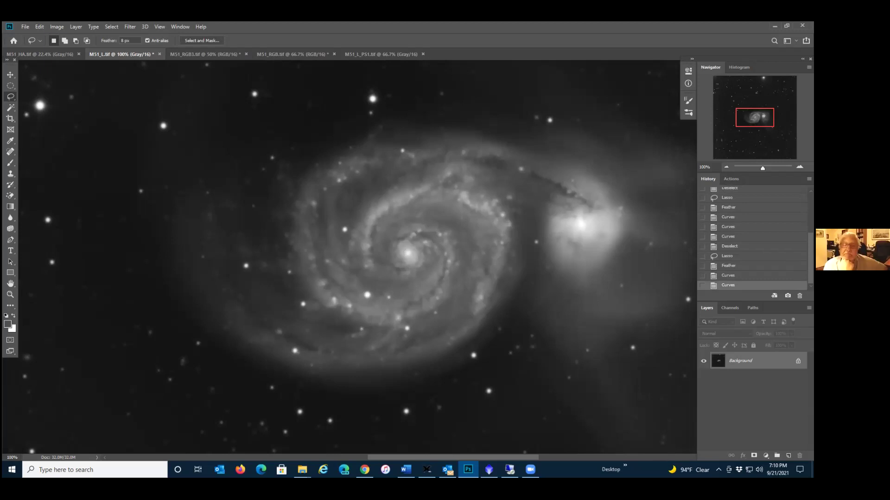
# - Lasso around the bright companion galaxy beside the large spiral
pyautogui.click(723, 166)
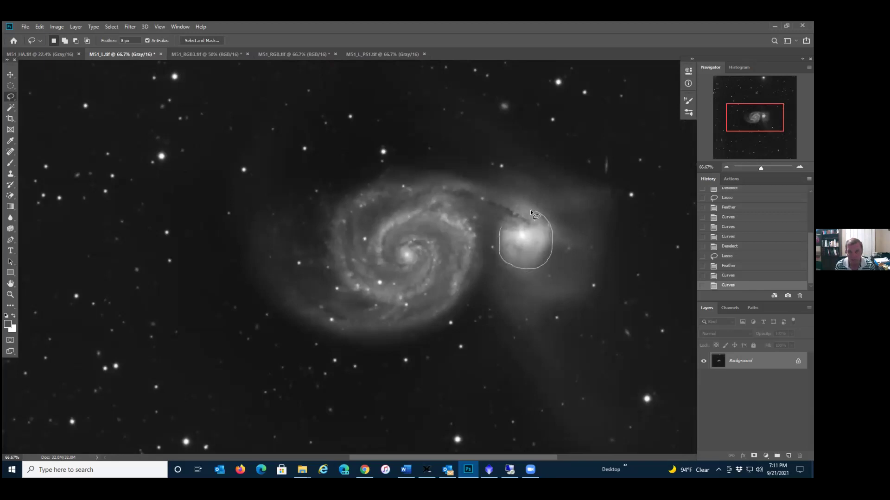
pyautogui.moveTo(506, 213); pyautogui.dragTo(498, 224)
# - Try feathering the companion galaxy's selection and undo the attempt
pyautogui.hotkey('shift', 'F6')
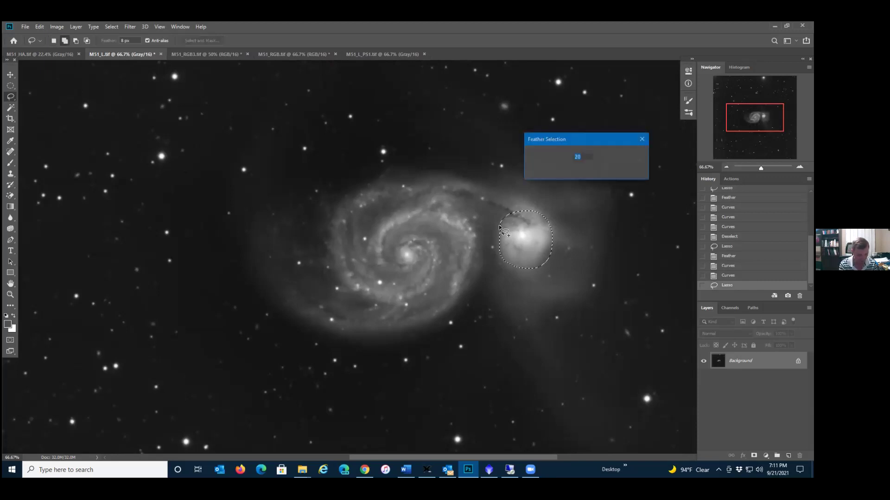
pyautogui.press('Return')
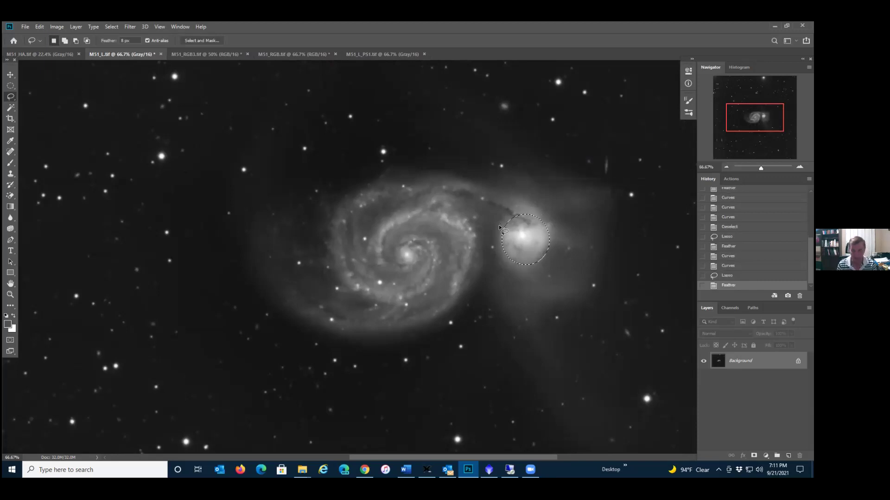
pyautogui.hotkey('ctrl', 'z')
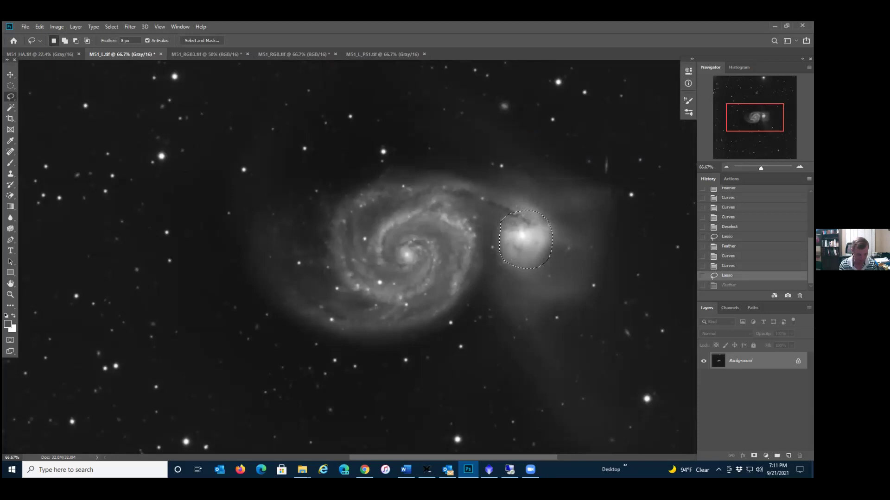
# - Feather the companion galaxy's selection and darken it with a Curves adjustment mapping input 155 to output 107
pyautogui.hotkey('shift', 'F6')
pyautogui.press('Return')
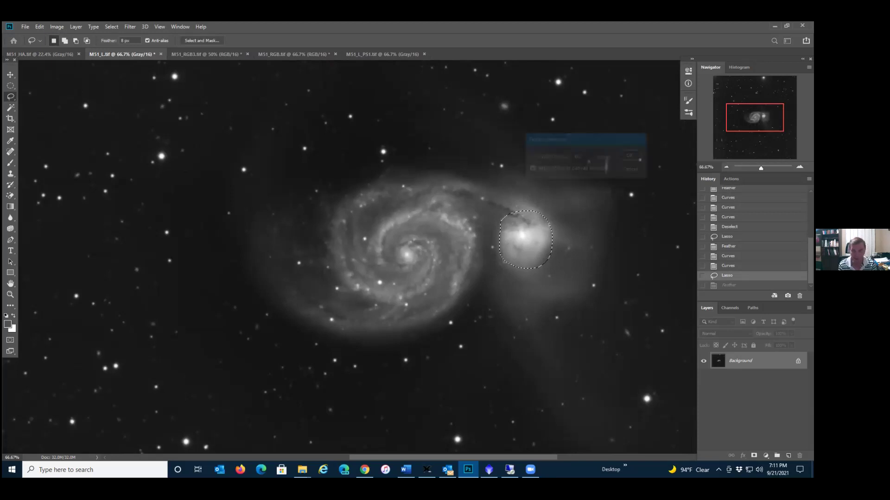
pyautogui.hotkey('ctrl', 'm')
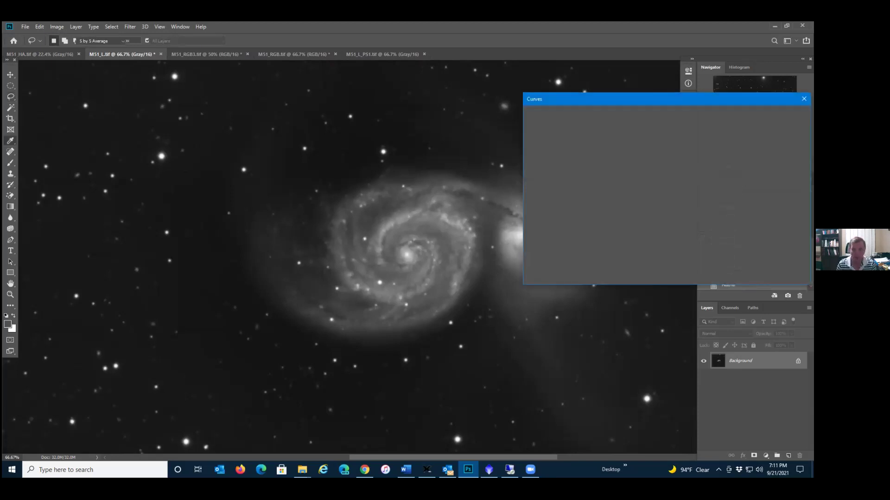
pyautogui.moveTo(580, 99); pyautogui.dragTo(623, 96)
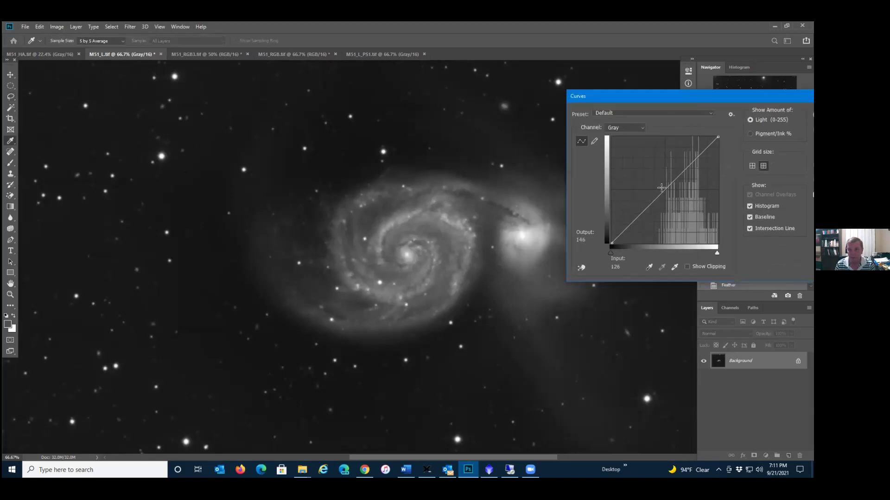
pyautogui.moveTo(675, 179); pyautogui.dragTo(676, 199)
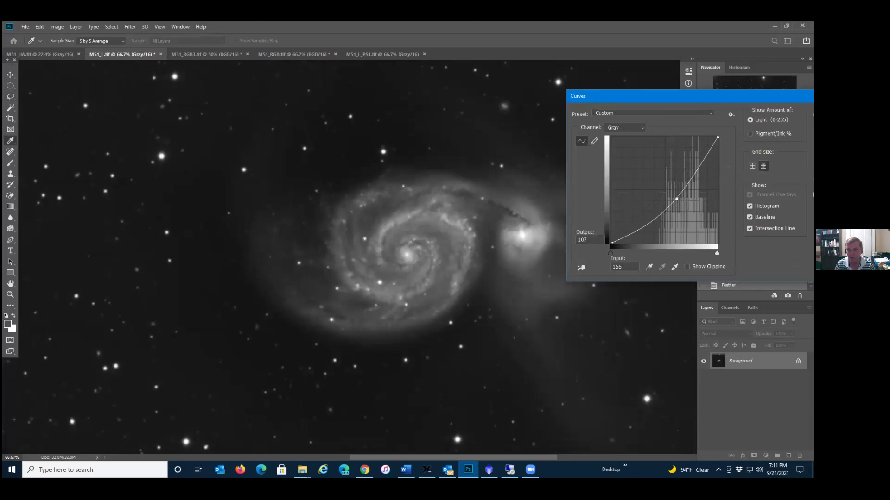
pyautogui.moveTo(649, 96); pyautogui.dragTo(588, 79)
pyautogui.click(774, 103)
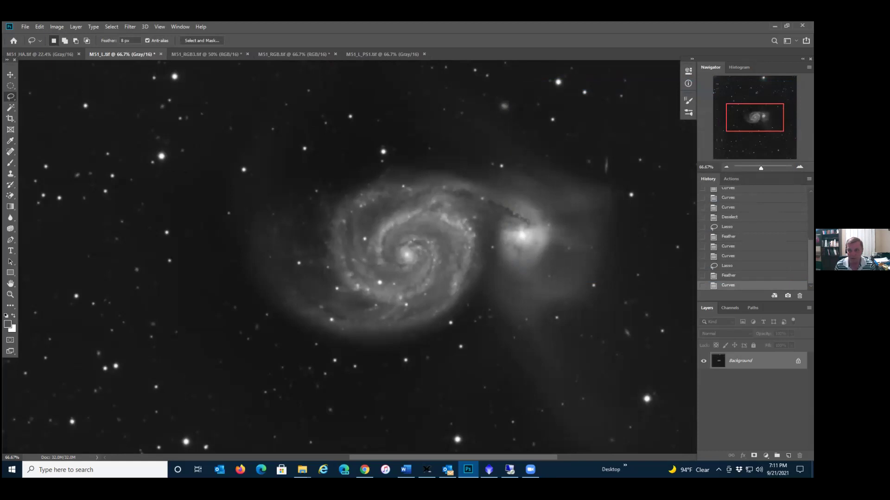
# - Compare the companion galaxy with and without its Curves adjustment, keep the adjustment, and clear the selection
pyautogui.hotkey('ctrl', 'z')
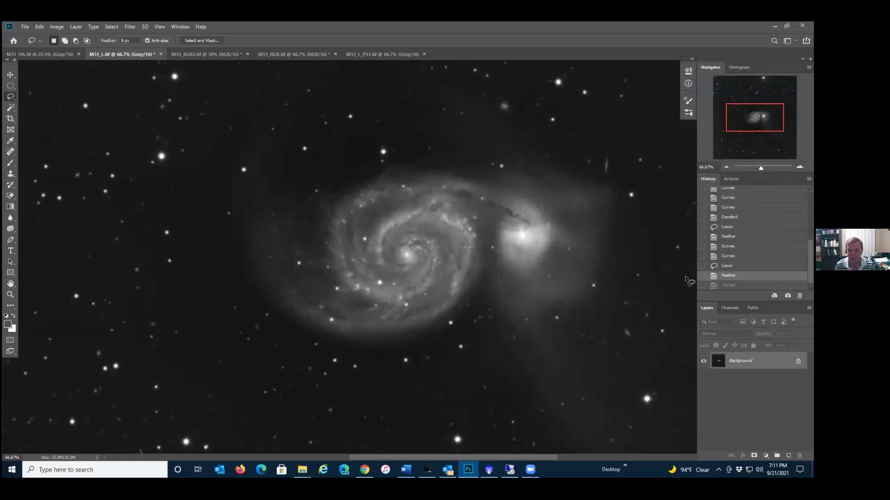
pyautogui.click(726, 285)
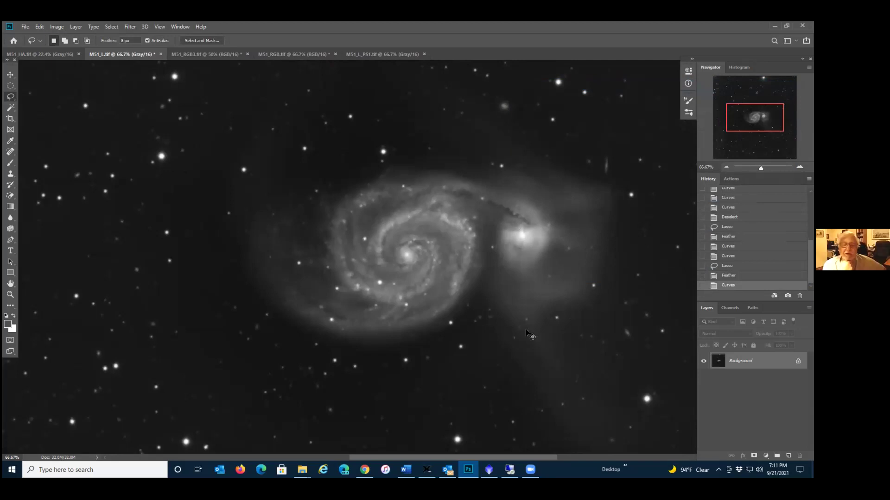
pyautogui.hotkey('ctrl', 'd')
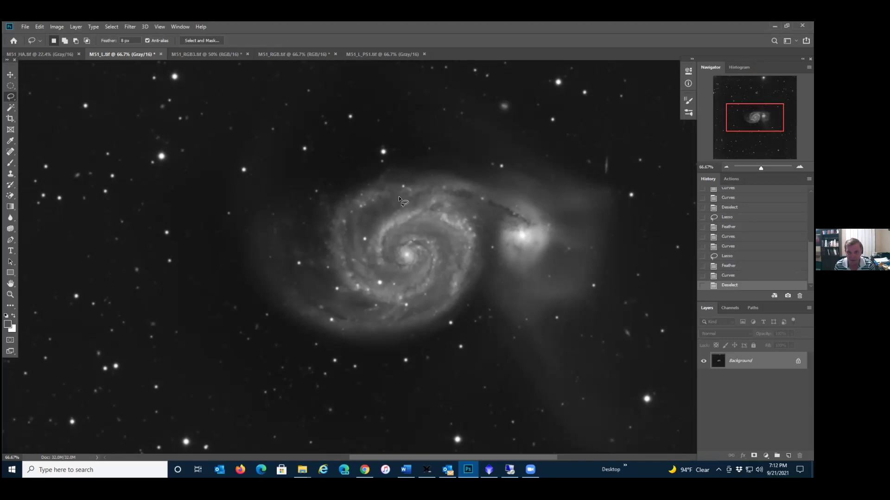
# - Try duplicating the Background layer and setting the copy's opacity to 50%, and undo both changes
pyautogui.moveTo(740, 361); pyautogui.dragTo(789, 456)
pyautogui.click(781, 334)
pyautogui.write('5')
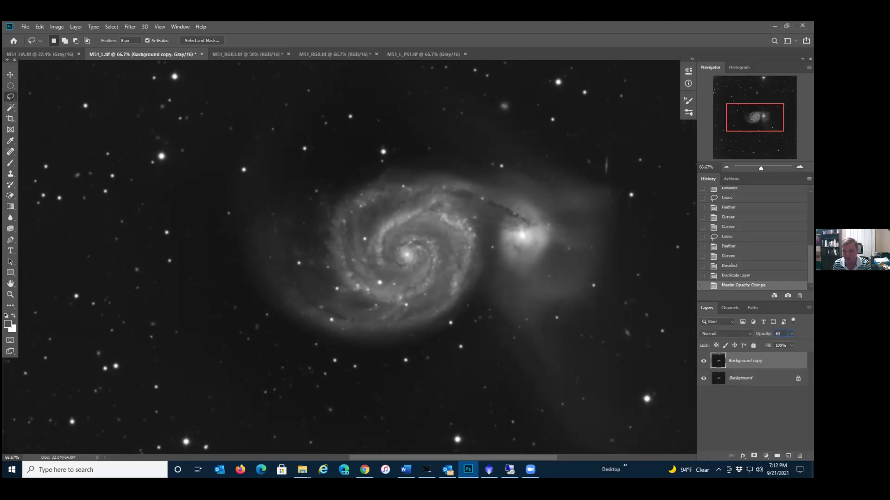
pyautogui.write('0')
pyautogui.hotkey('ctrl', 'z')
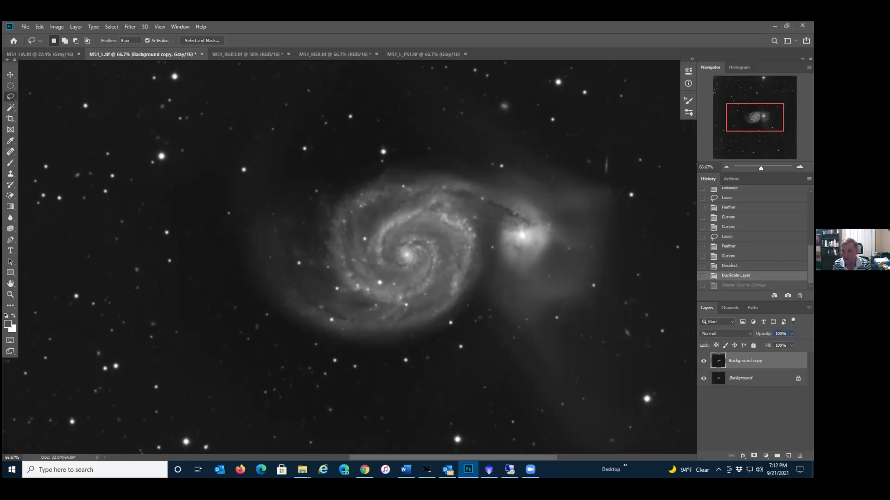
pyautogui.hotkey('ctrl', 'z')
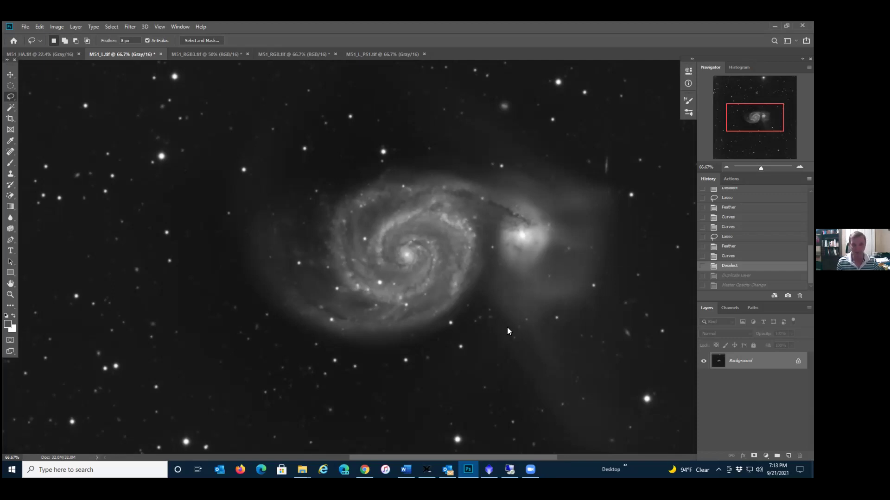
# - Darken the sky background with a Levels adjustment, setting the black input level to 2
pyautogui.hotkey('ctrl', 'l')
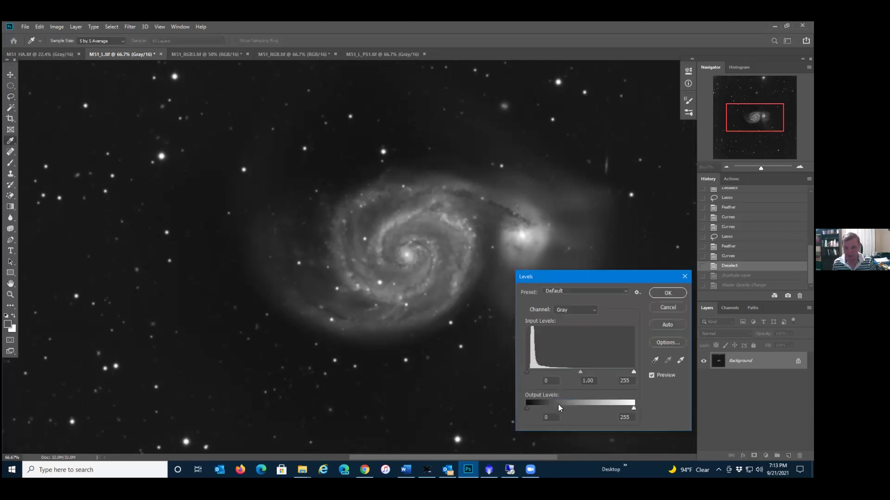
pyautogui.click(551, 381)
pyautogui.press('Up')
pyautogui.press('Up')
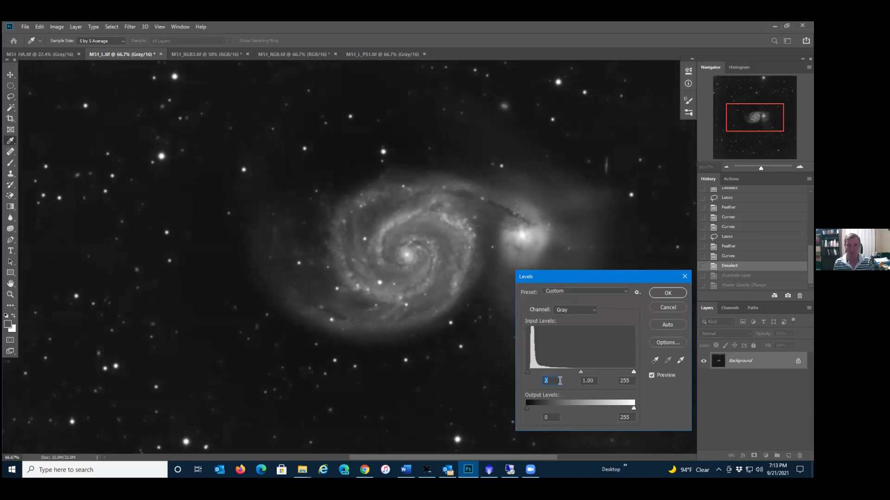
pyautogui.click(666, 293)
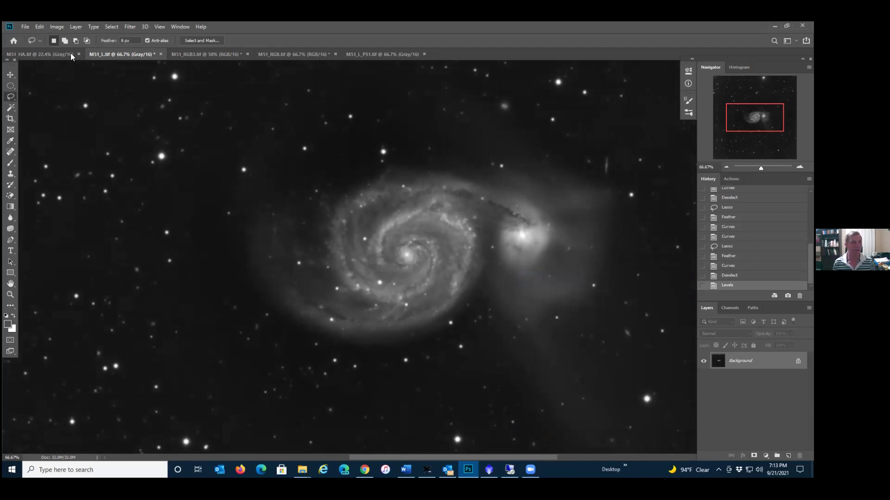
# - Save the luminance image as a TIFF named M51_L_PS2 with no image compression
pyautogui.click(25, 27)
pyautogui.press('Escape')
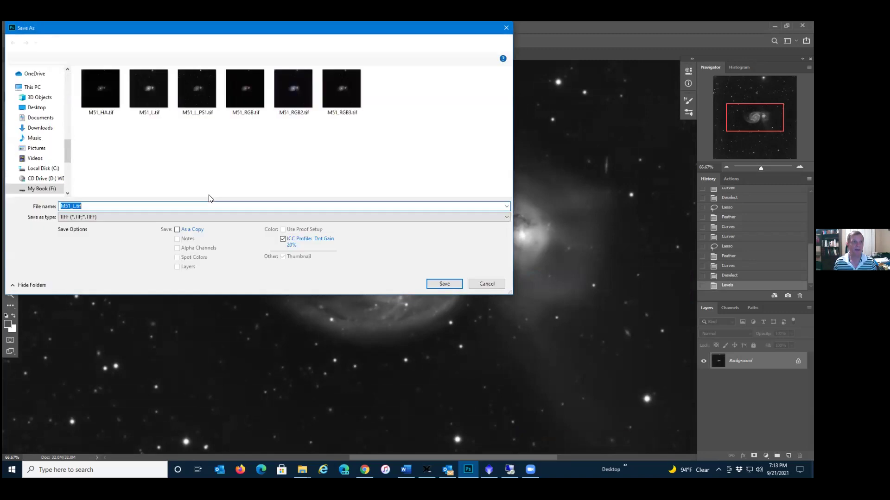
pyautogui.click(101, 206)
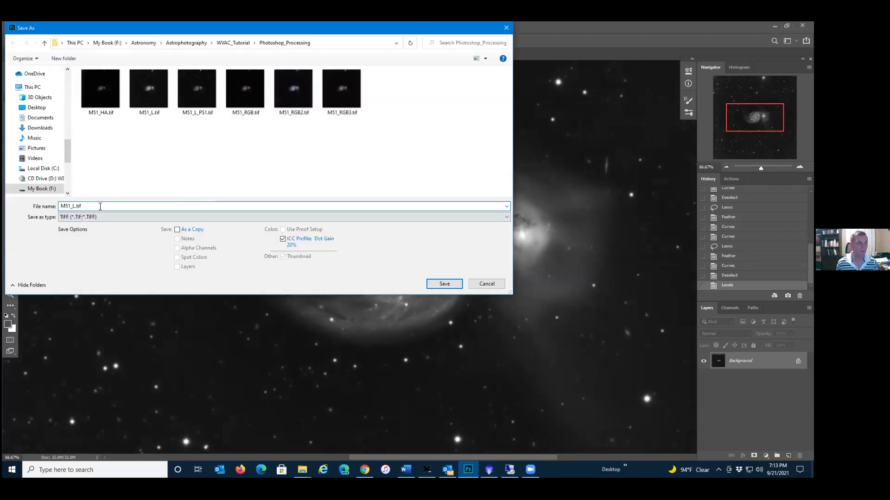
pyautogui.press('BackSpace')
pyautogui.press('BackSpace')
pyautogui.press('BackSpace')
pyautogui.press('BackSpace')
pyautogui.write('_PS2')
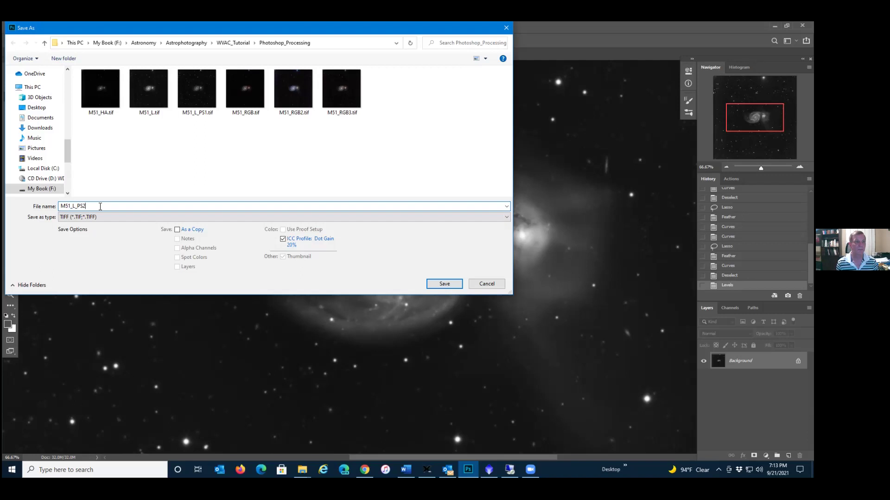
pyautogui.press('Return')
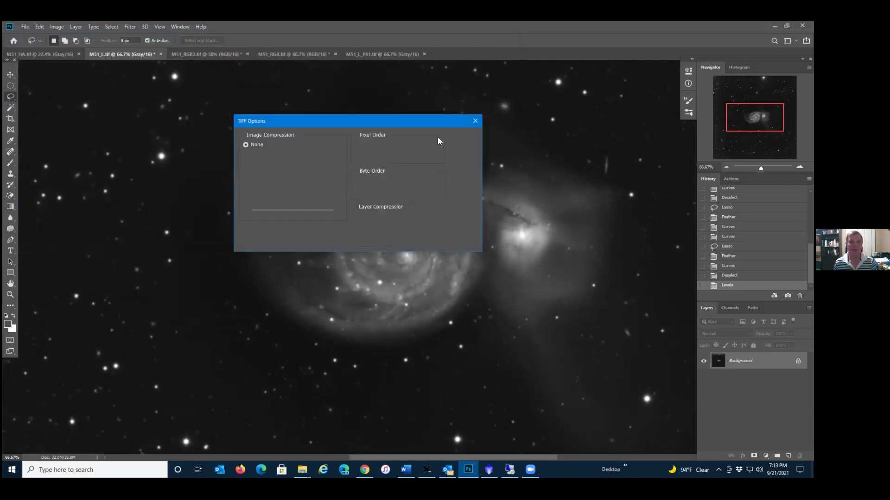
pyautogui.click(462, 140)
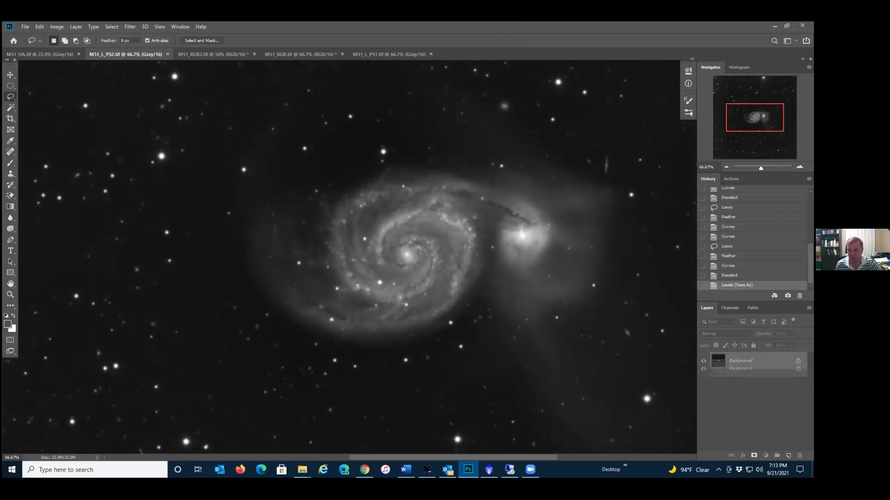
# - Make three duplicates of the Background layer and hide the original Background
pyautogui.moveTo(741, 361); pyautogui.dragTo(788, 456)
pyautogui.moveTo(742, 378); pyautogui.dragTo(788, 455)
pyautogui.moveTo(742, 395); pyautogui.dragTo(789, 456)
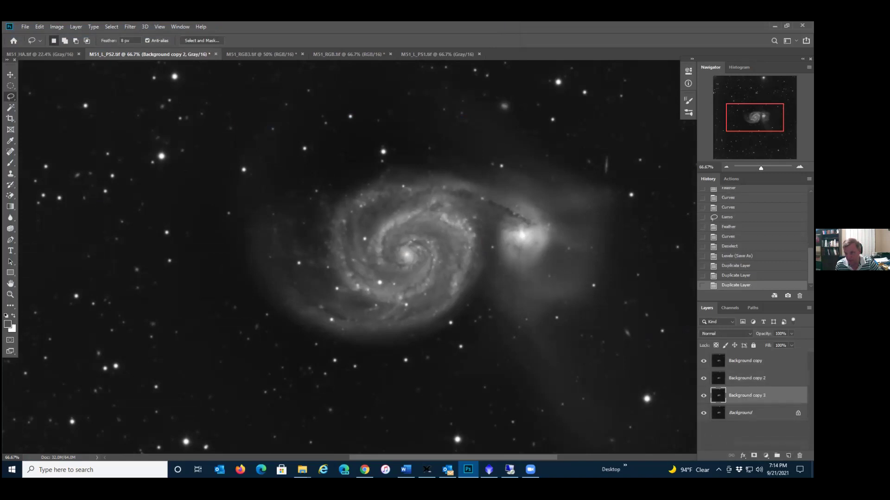
pyautogui.click(705, 414)
pyautogui.click(704, 414)
# - Apply a High Pass filter with a 25-pixel radius to the Background copy layer and blend it in Soft Light mode
pyautogui.click(746, 360)
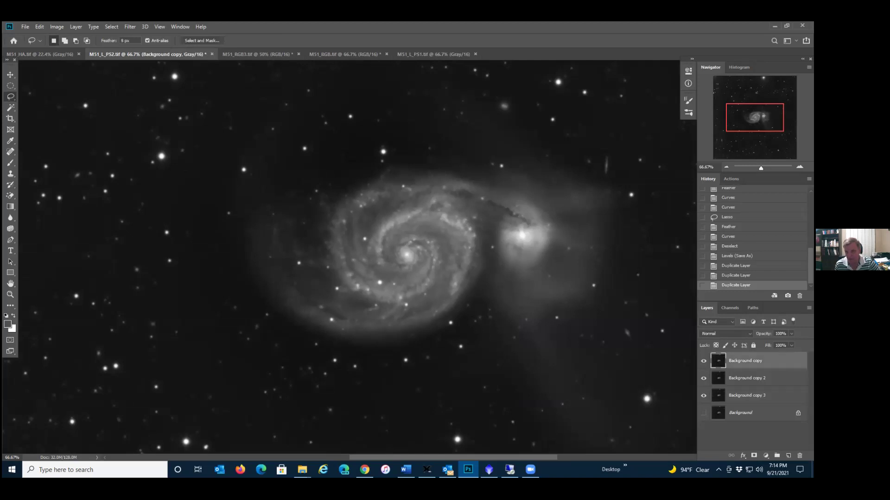
pyautogui.click(128, 27)
pyautogui.moveTo(209, 192)
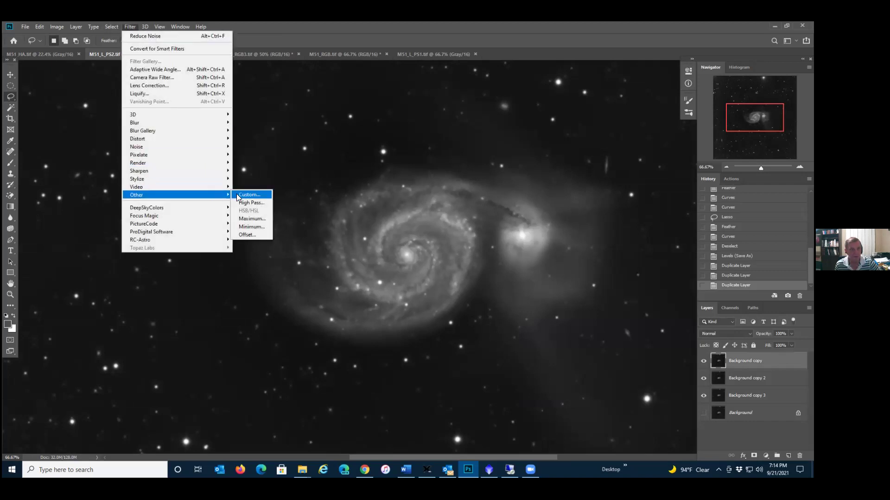
pyautogui.click(249, 203)
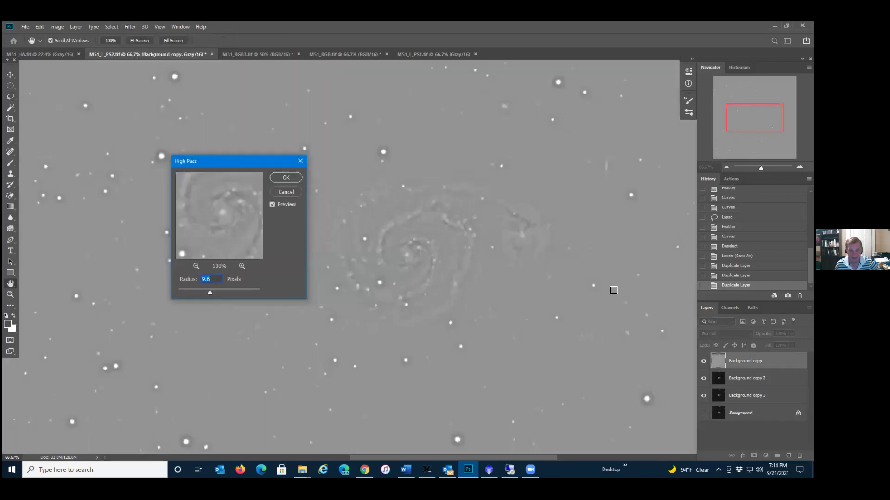
pyautogui.write('25')
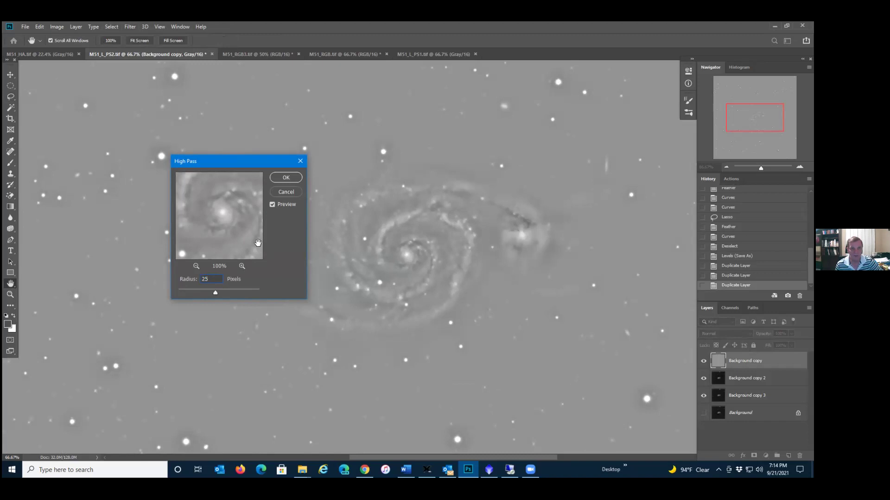
pyautogui.moveTo(214, 291); pyautogui.dragTo(215, 293)
pyautogui.click(281, 177)
pyautogui.click(718, 332)
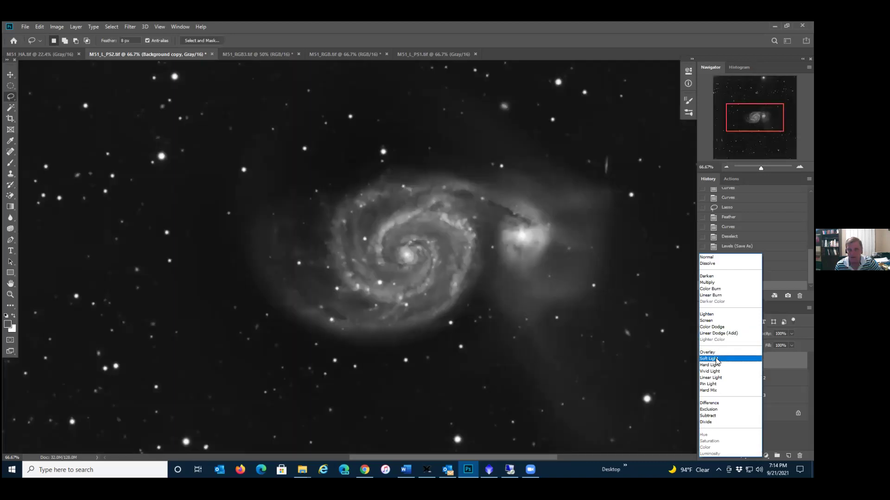
pyautogui.click(715, 358)
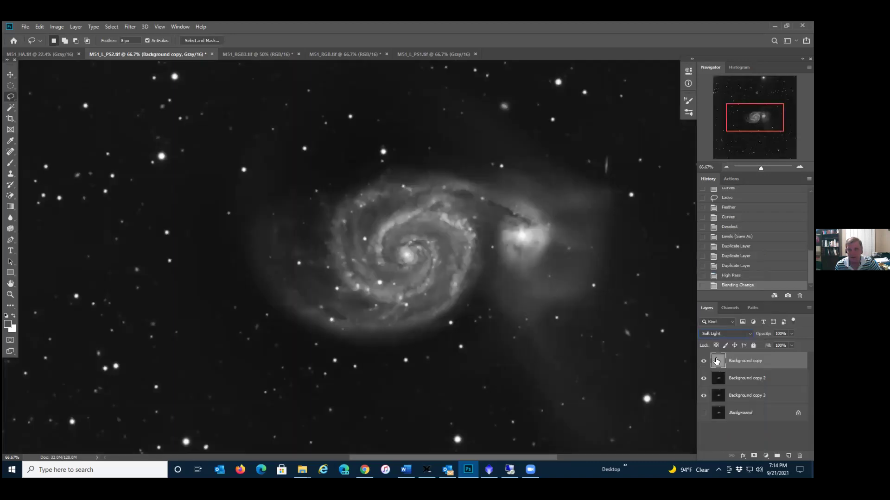
# - Try Overlay blending on the Background copy layer, undo it, and compare the image with and without that layer
pyautogui.click(717, 332)
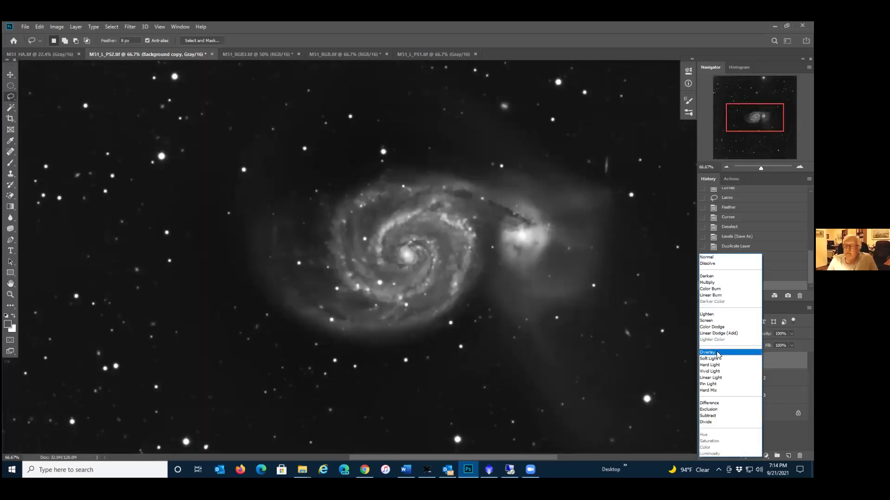
pyautogui.click(716, 352)
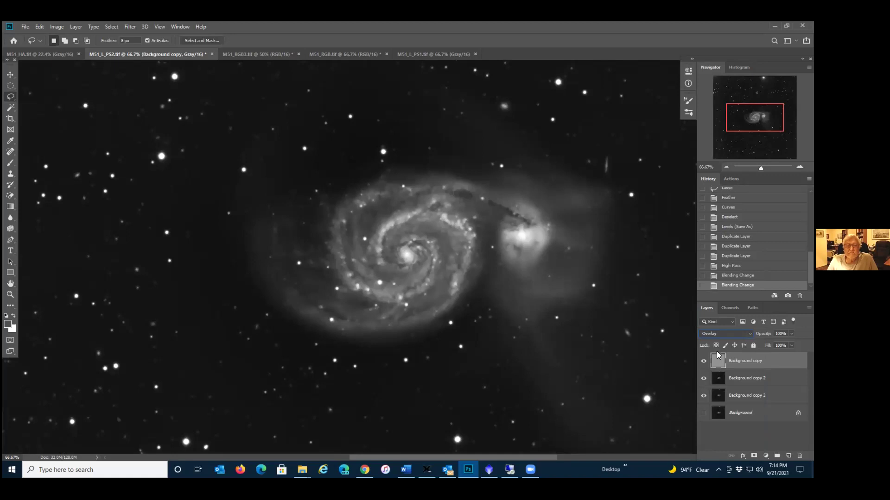
pyautogui.click(719, 332)
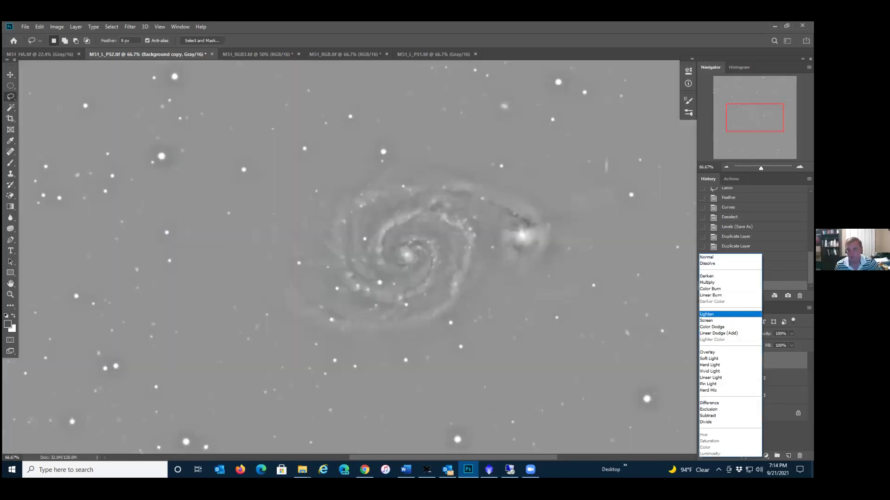
pyautogui.click(708, 352)
pyautogui.hotkey('ctrl', 'z')
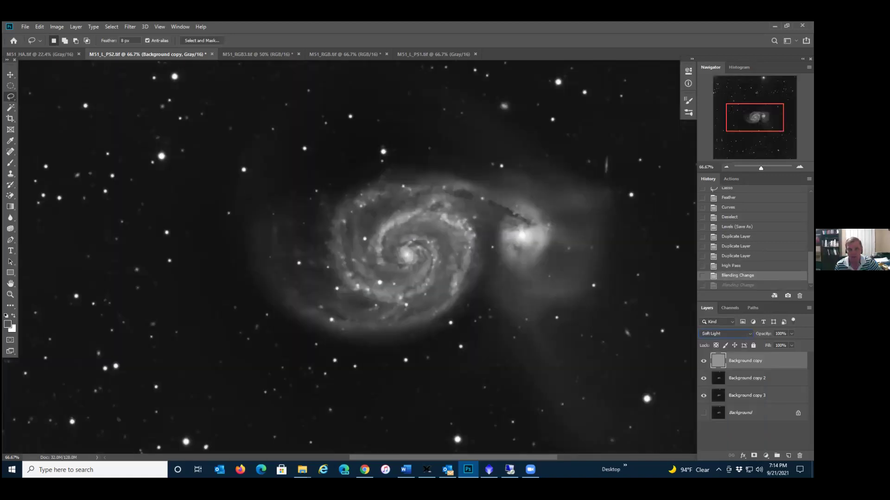
pyautogui.click(704, 362)
pyautogui.click(704, 363)
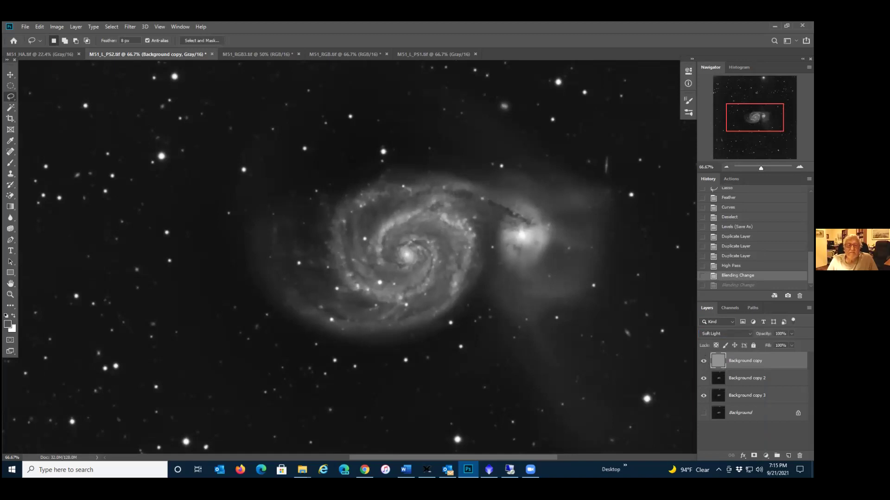
# - Apply a High Pass filter with a 5-pixel radius to the Background copy 2 layer and blend it in Soft Light mode
pyautogui.click(743, 378)
pyautogui.click(133, 27)
pyautogui.moveTo(199, 194)
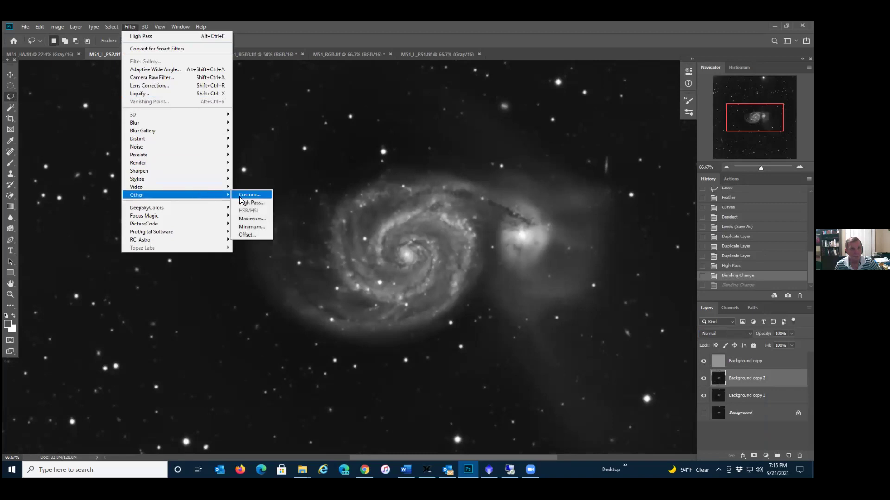
pyautogui.click(246, 204)
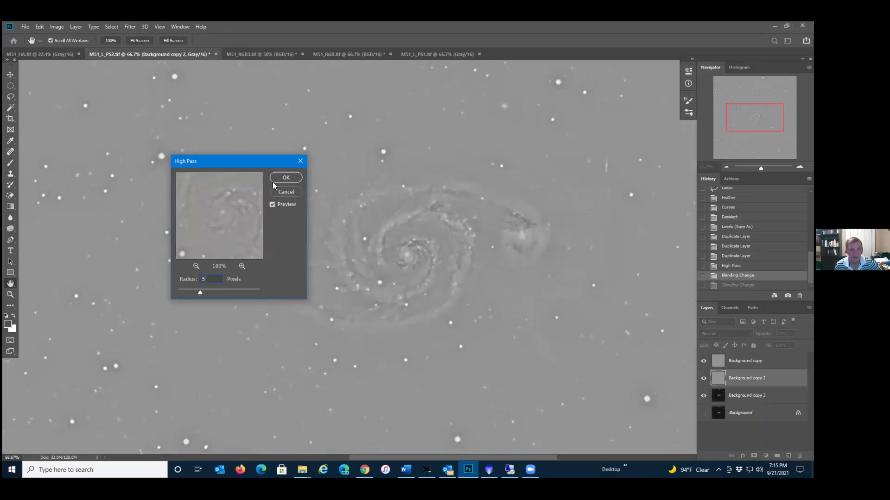
pyautogui.click(284, 178)
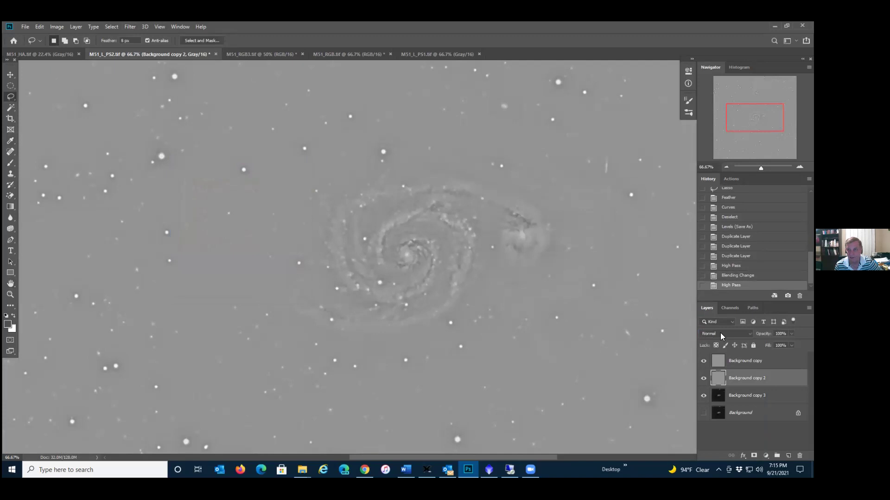
pyautogui.click(721, 334)
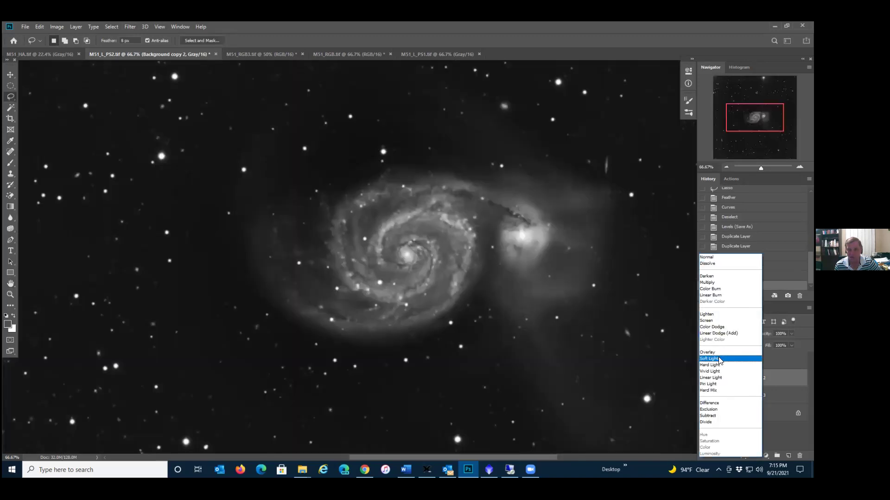
pyautogui.click(718, 359)
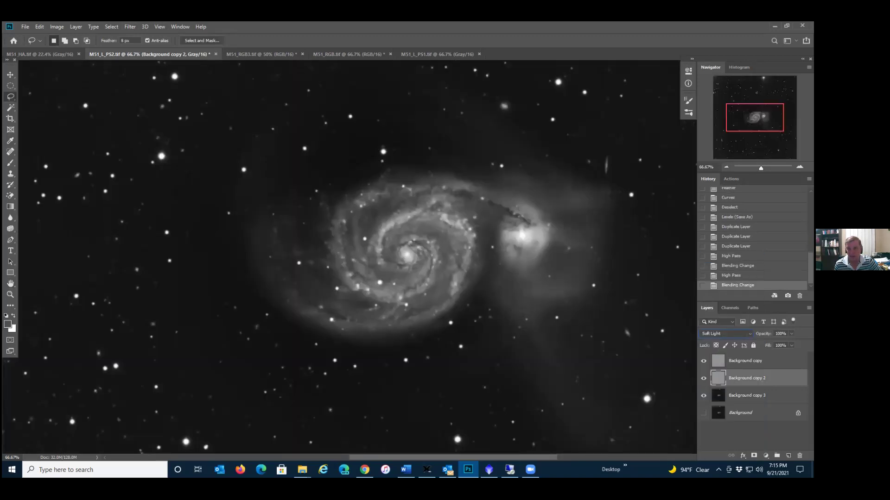
# - Select the highlights on the Background copy 3 layer using Color Range with 30% fuzziness
pyautogui.click(751, 395)
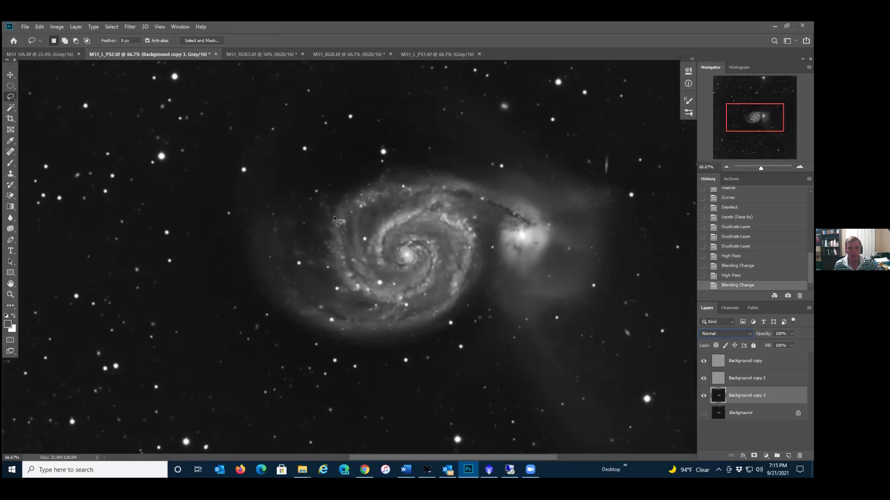
pyautogui.click(111, 27)
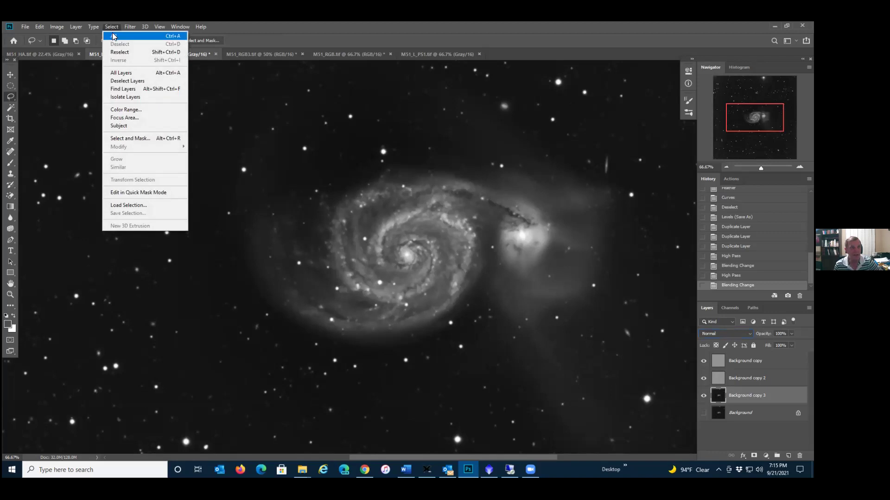
pyautogui.click(125, 110)
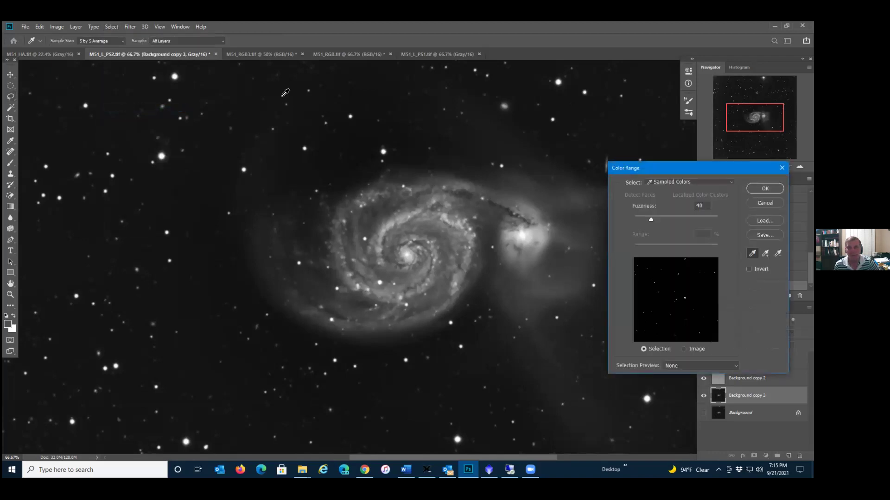
pyautogui.click(662, 182)
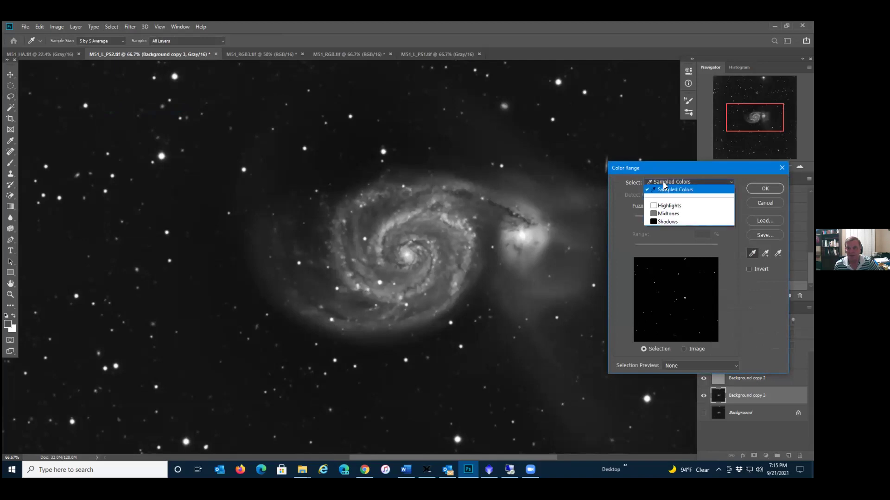
pyautogui.click(663, 203)
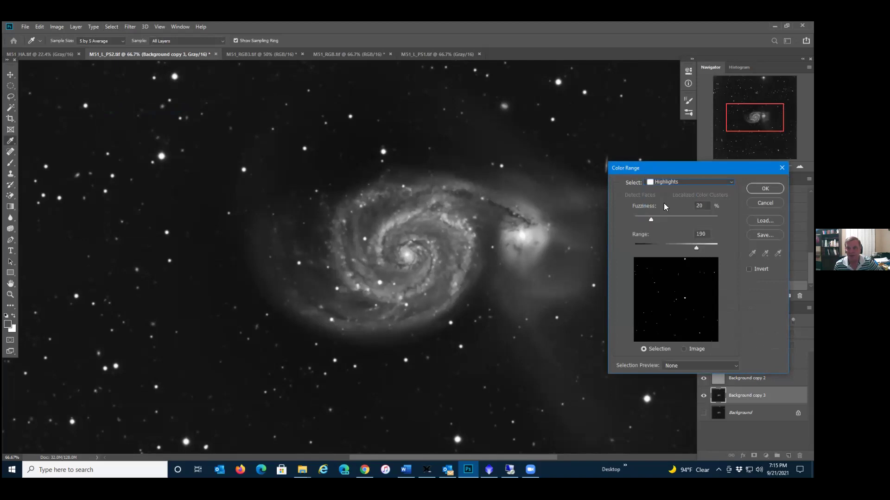
pyautogui.doubleClick(709, 205)
pyautogui.write('30')
pyautogui.click(765, 188)
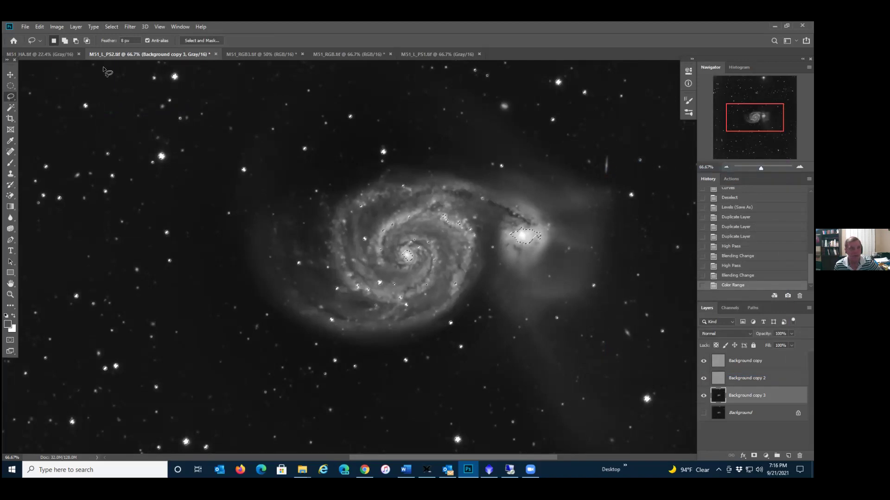
# - Expand the highlights selection by 6 pixels
pyautogui.click(111, 27)
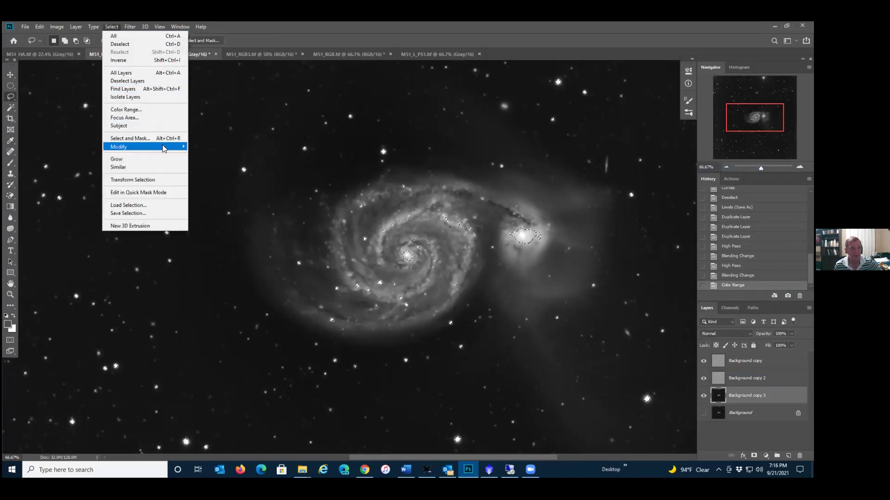
pyautogui.moveTo(163, 148)
pyautogui.click(198, 161)
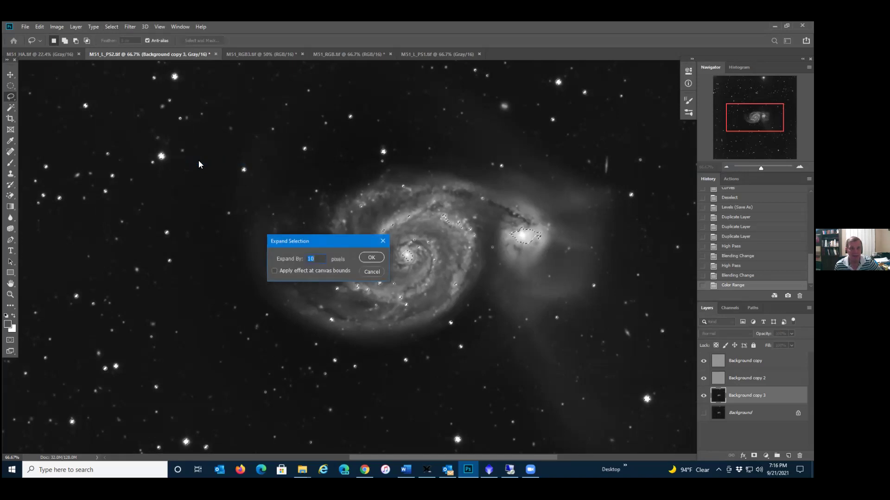
pyautogui.write('6')
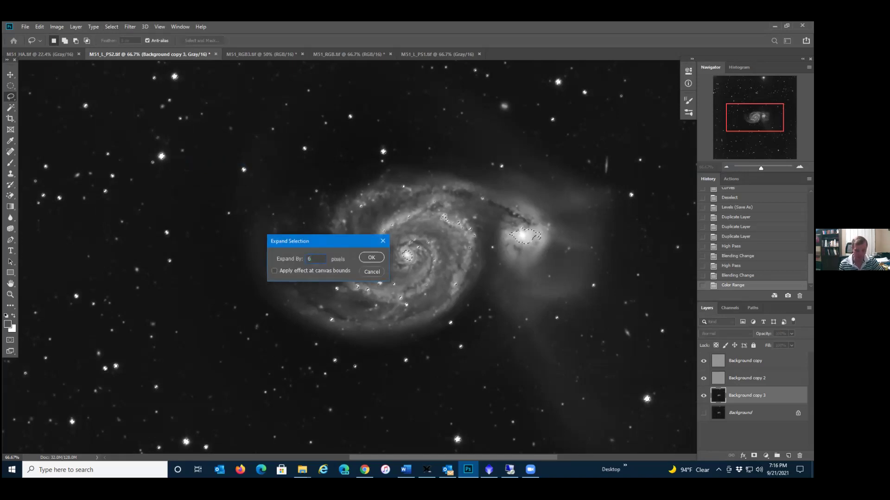
pyautogui.press('Return')
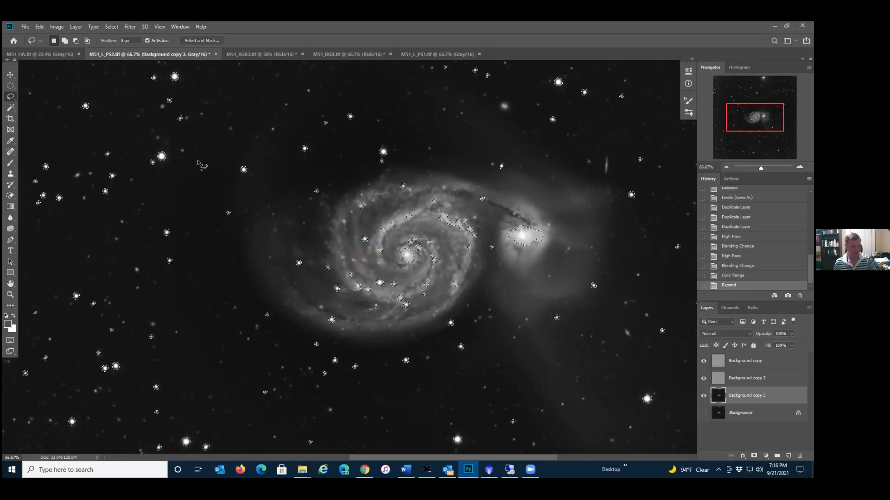
# - Feather the expanded highlights selection
pyautogui.click(111, 26)
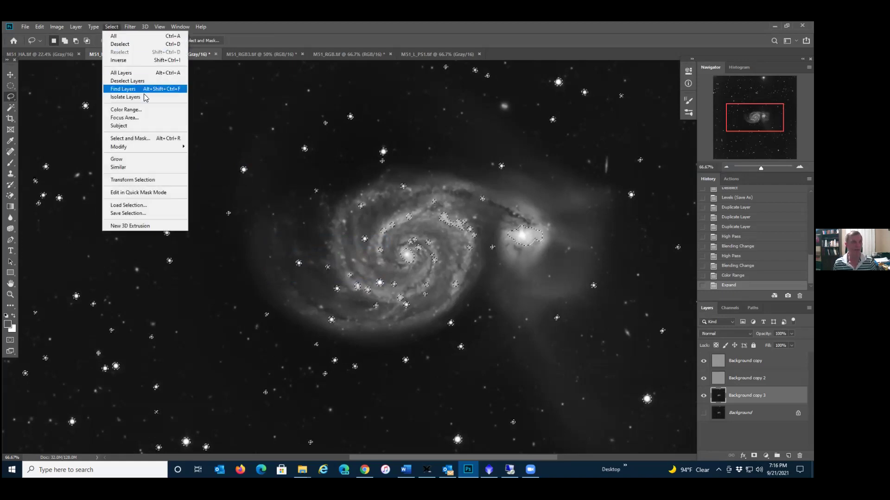
pyautogui.moveTo(180, 147)
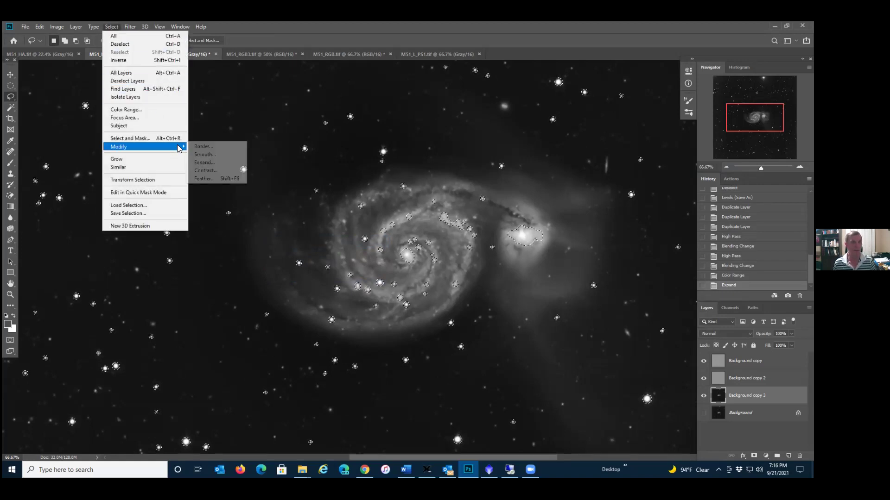
pyautogui.click(197, 178)
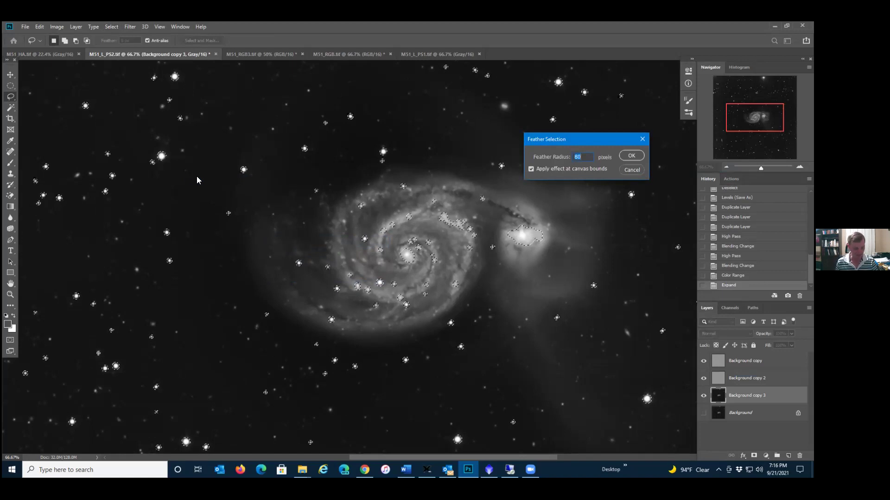
pyautogui.press('Return')
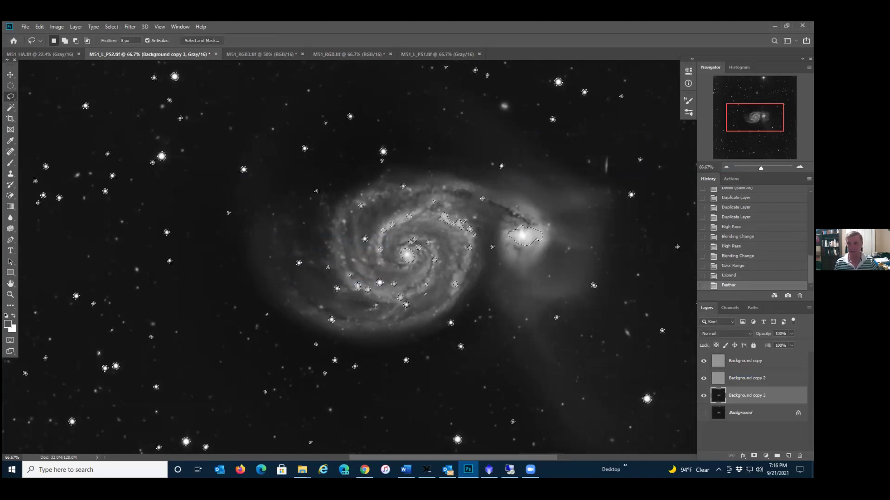
# - Cut the selected highlights out of the Background copy layer and check that layer by itself
pyautogui.click(745, 361)
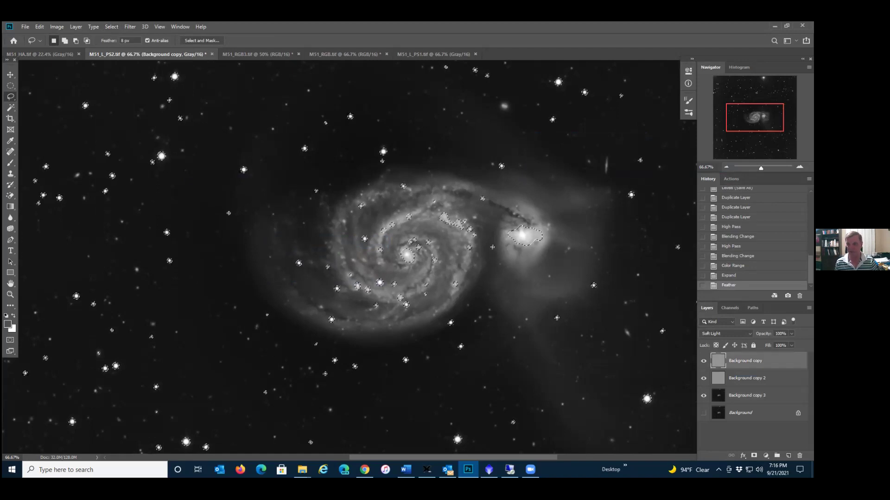
pyautogui.click(40, 27)
pyautogui.click(47, 77)
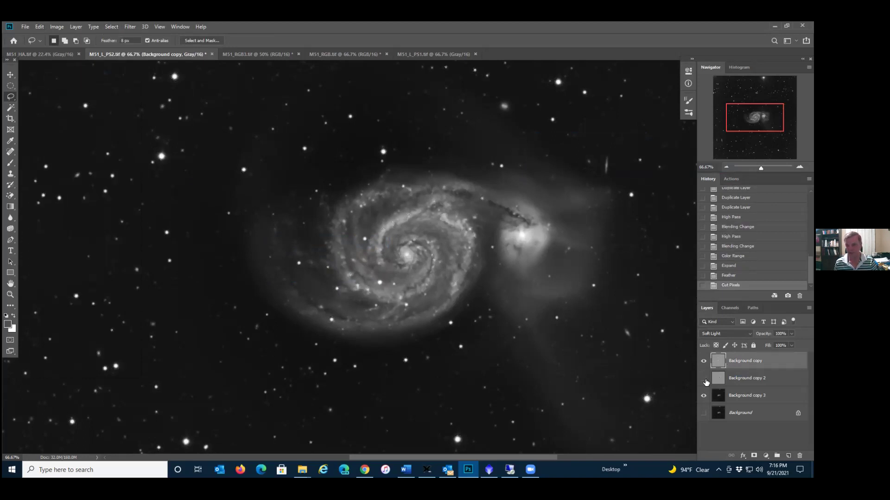
pyautogui.click(703, 396)
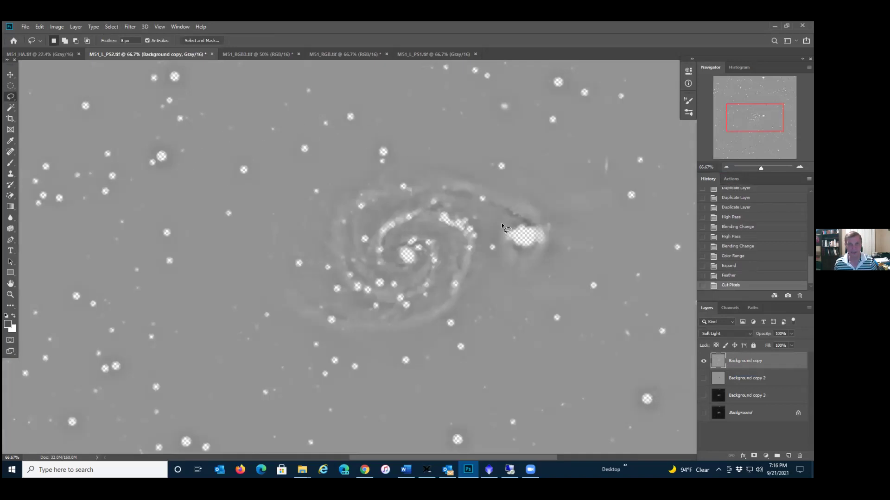
pyautogui.click(704, 378)
pyautogui.click(703, 395)
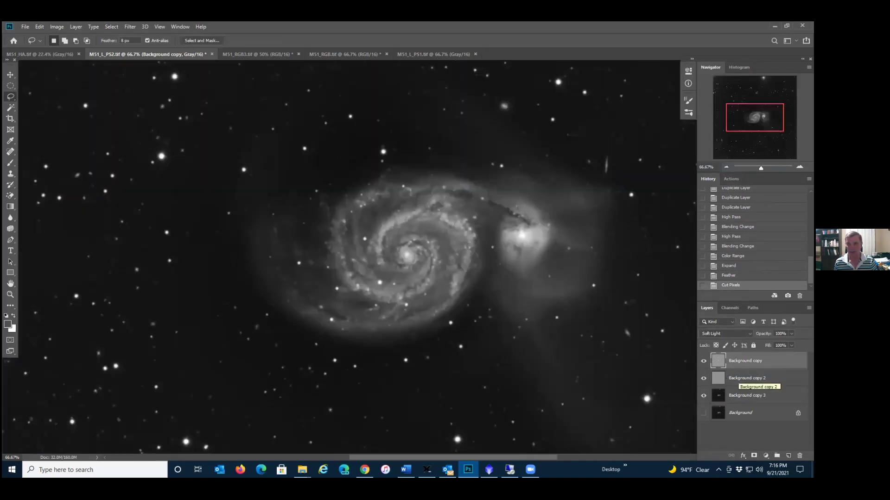
# - Reselect the highlights and cut them out of the Background copy 2 layer
pyautogui.click(746, 378)
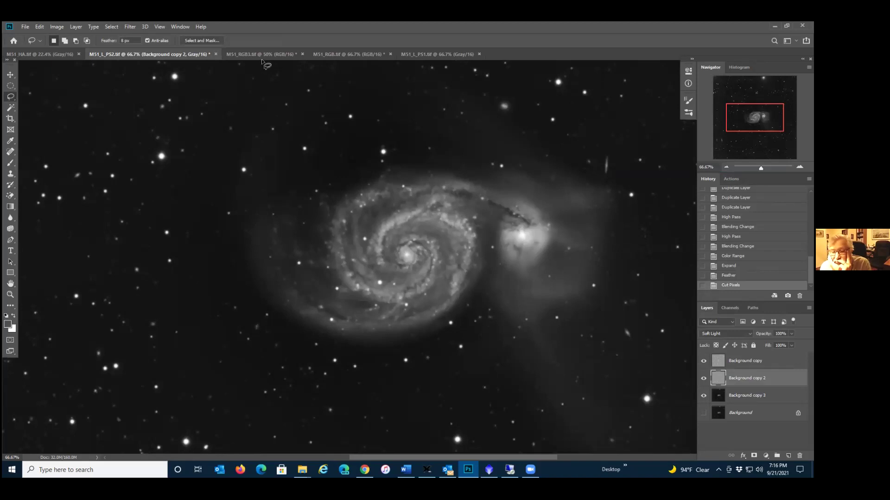
pyautogui.click(111, 27)
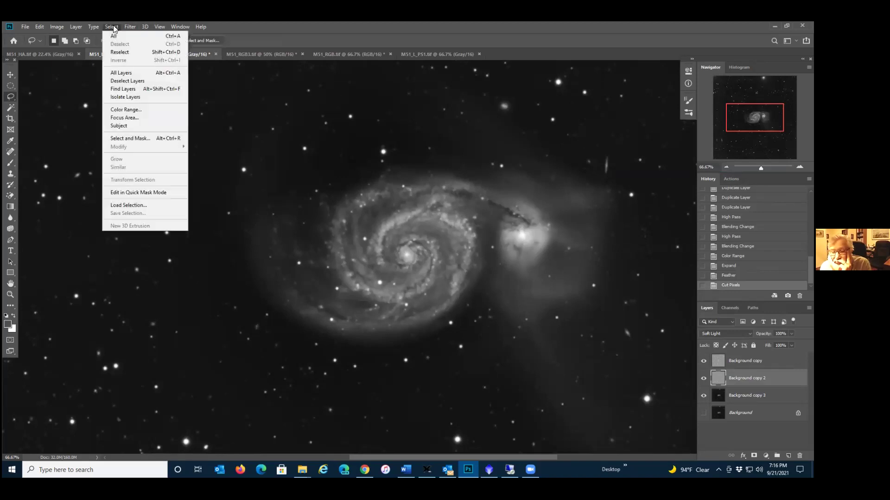
pyautogui.click(115, 52)
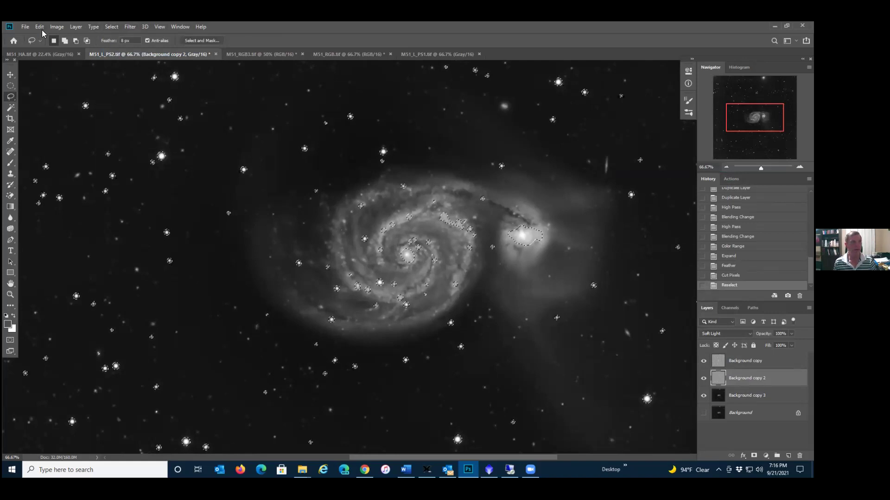
pyautogui.hotkey('ctrl', 'x')
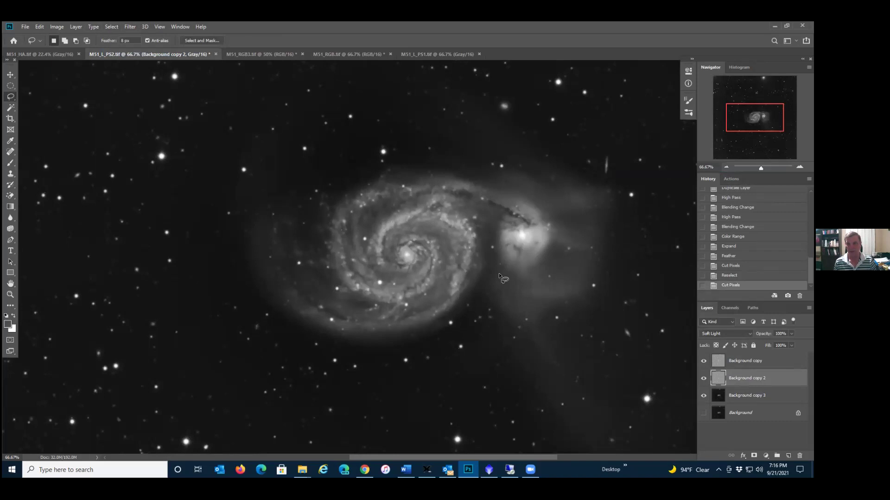
# - Merge the visible layers, leaving the hidden Background layer separate
pyautogui.click(74, 26)
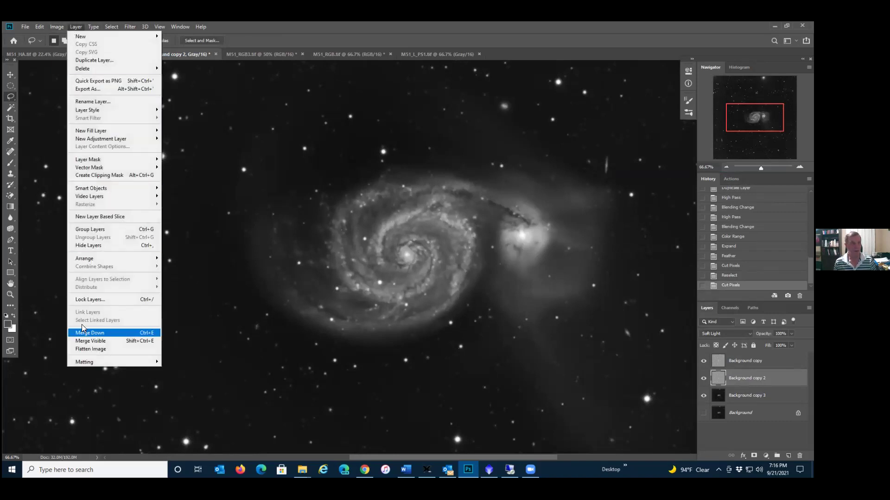
pyautogui.click(99, 340)
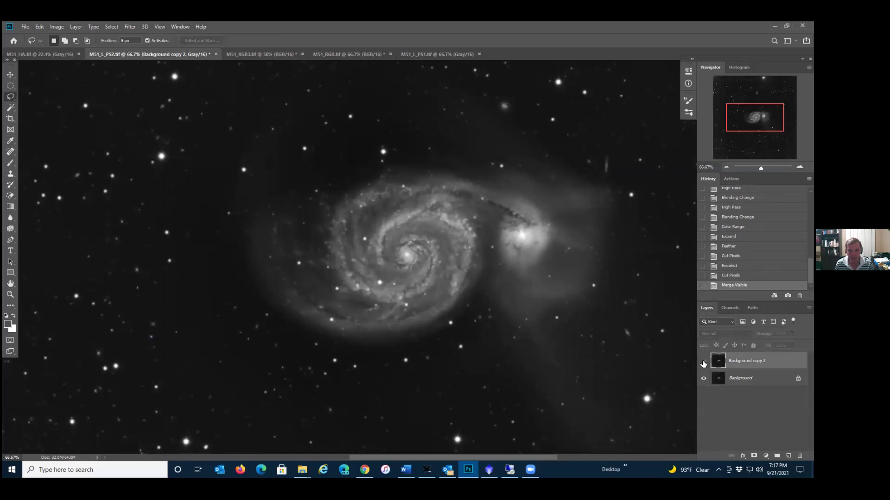
# - Try 80% opacity on the merged Background copy 2 layer with a flattened image, and undo both changes
pyautogui.click(792, 333)
pyautogui.moveTo(794, 343); pyautogui.dragTo(752, 343)
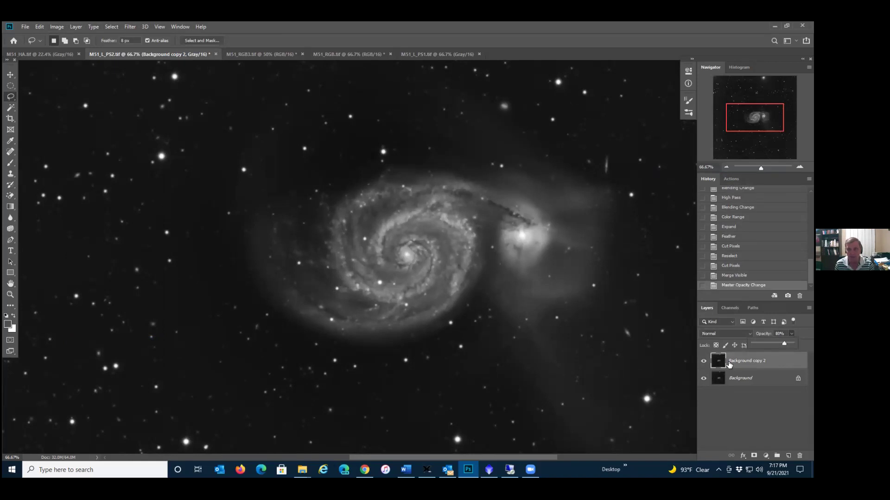
pyautogui.click(703, 362)
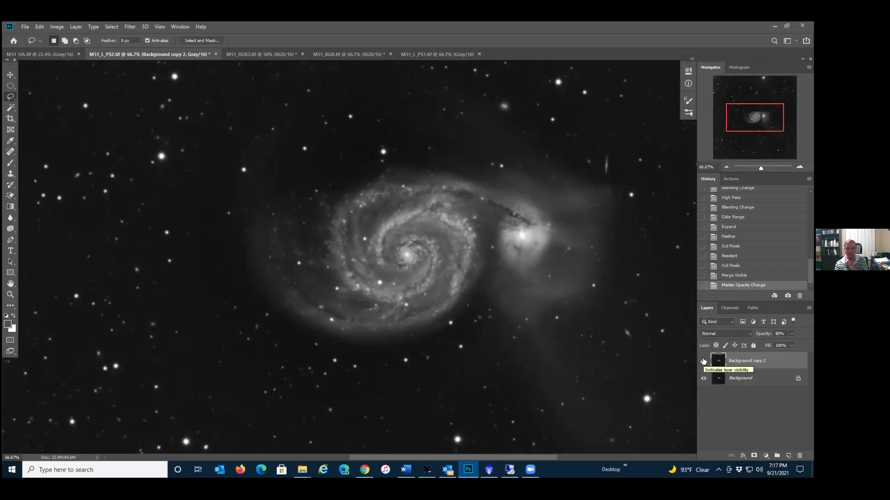
pyautogui.click(73, 26)
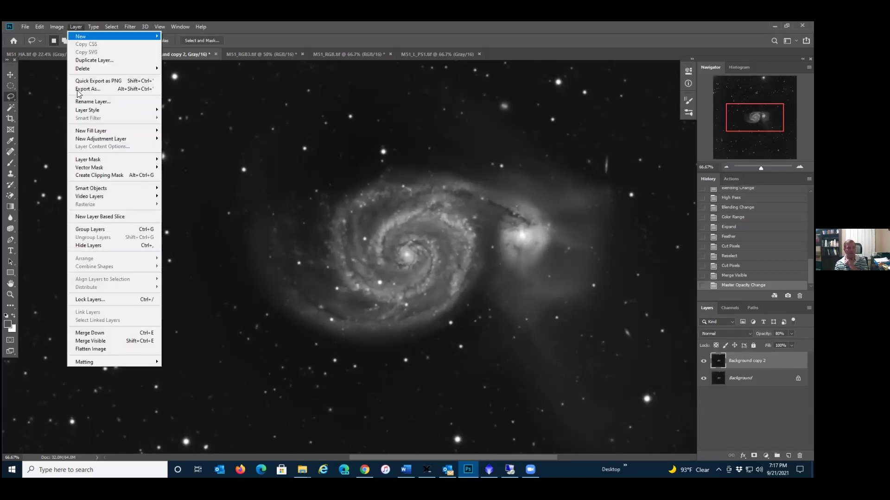
pyautogui.click(105, 349)
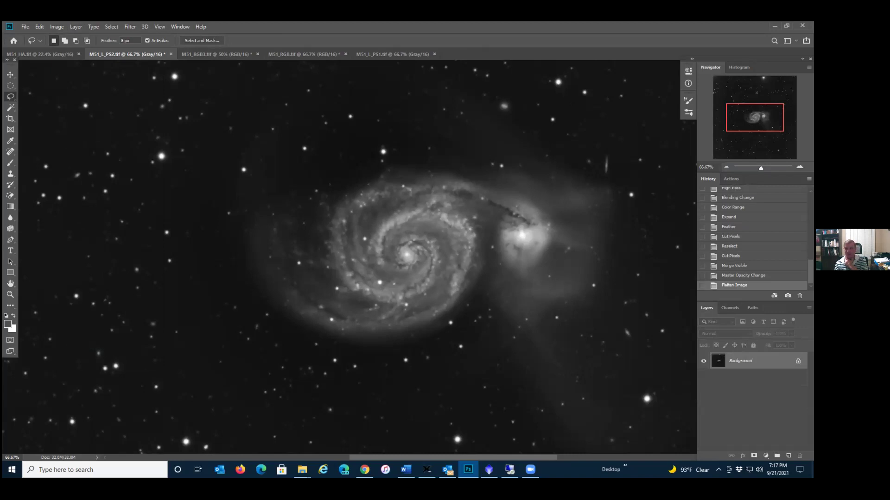
pyautogui.hotkey('ctrl', 'z')
pyautogui.hotkey('ctrl', 'z')
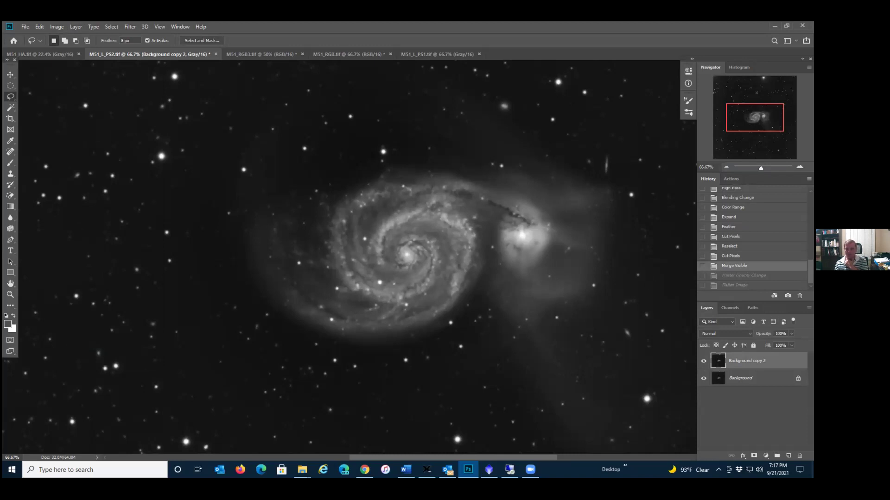
# - Set the Background copy 2 layer's opacity to 80% and add a black layer mask to it
pyautogui.press('8')
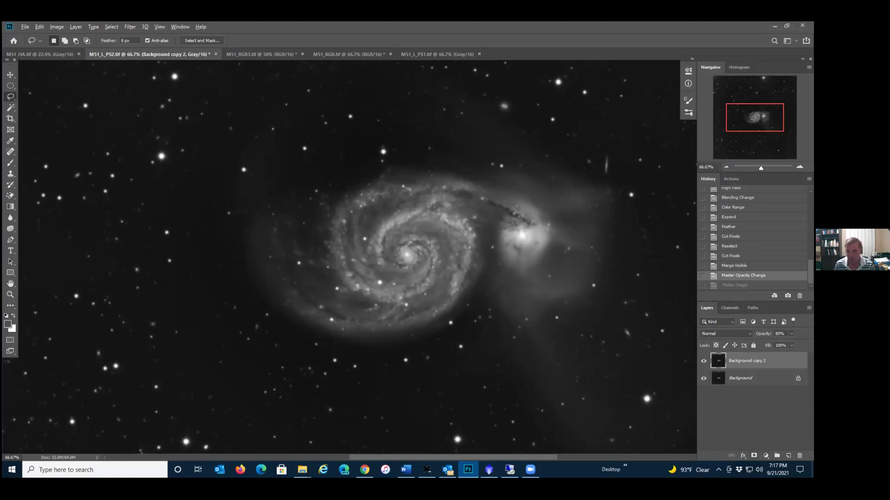
pyautogui.keyDown('alt'); pyautogui.click(754, 456); pyautogui.keyUp('alt')
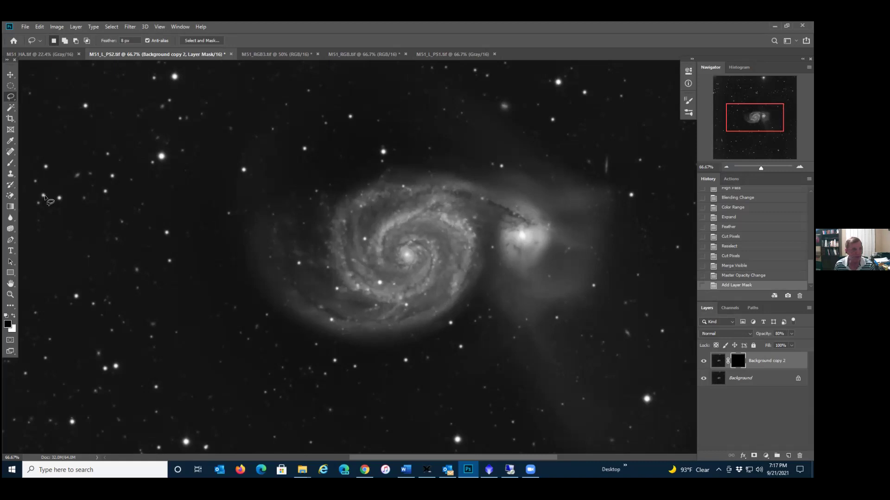
# - Paint the mask white over both galaxies with a soft 300-pixel brush to reveal the sharpened layer there
pyautogui.click(10, 164)
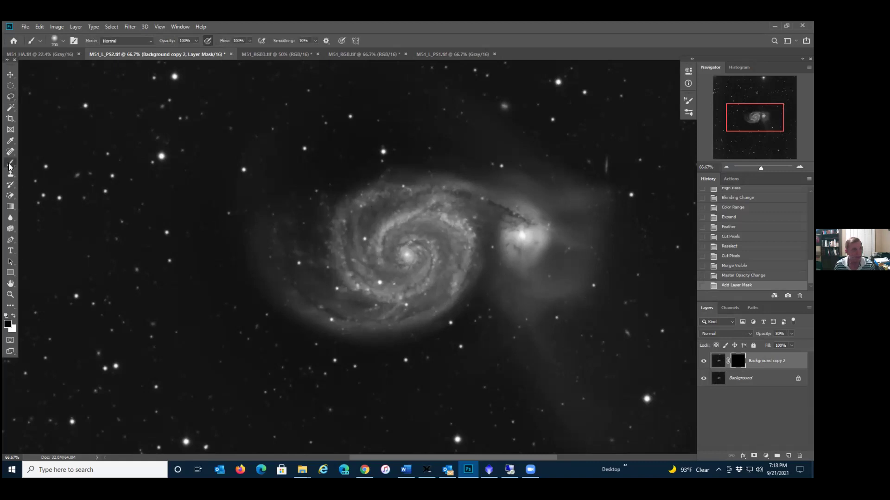
pyautogui.click(13, 316)
pyautogui.press(']')
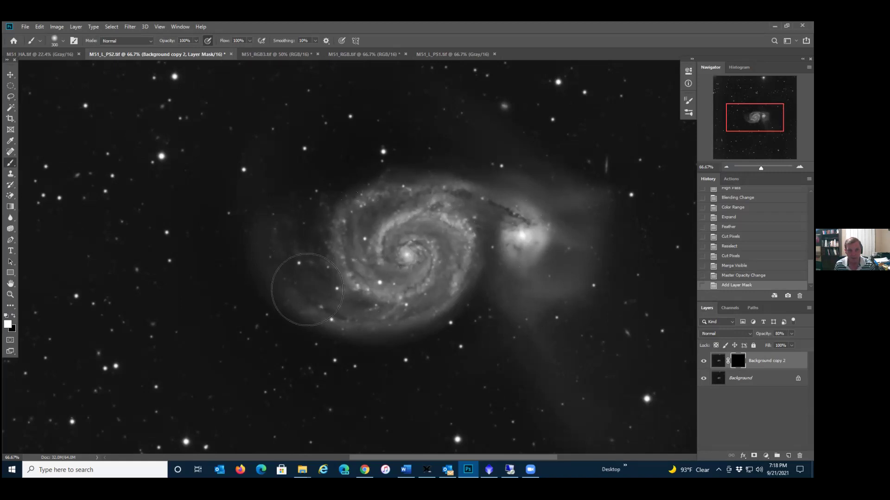
pyautogui.click(420, 279)
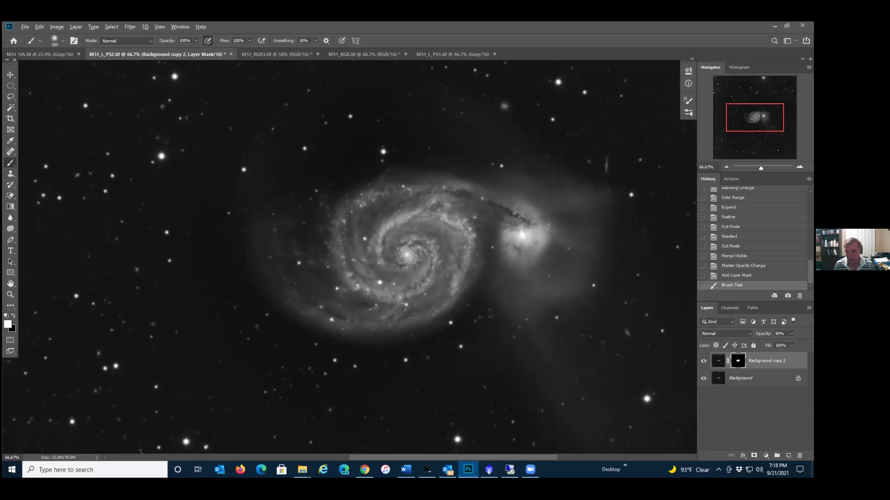
# - Inspect the painted mask alone, and compare the image with and without the Background copy 2 layer
pyautogui.keyDown('alt'); pyautogui.click(738, 361); pyautogui.keyUp('alt')
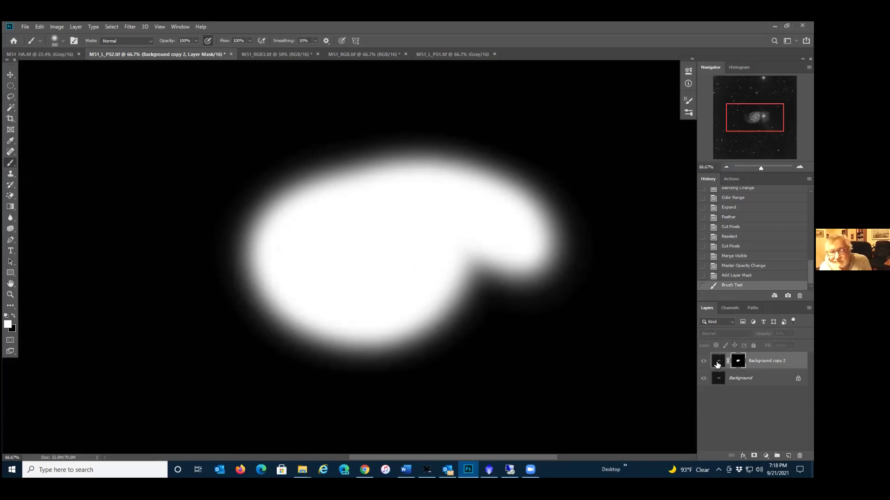
pyautogui.click(717, 365)
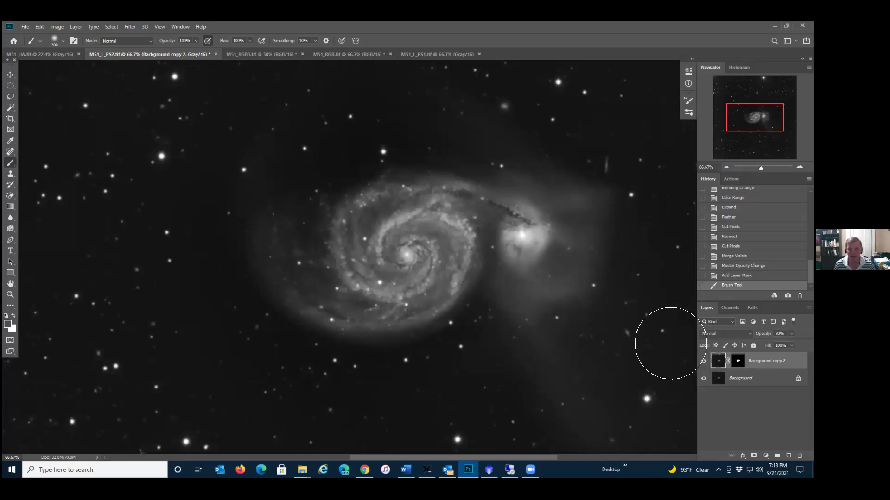
pyautogui.click(704, 362)
pyautogui.click(704, 362)
pyautogui.click(704, 362)
pyautogui.click(704, 362)
pyautogui.click(704, 362)
pyautogui.click(704, 362)
pyautogui.click(704, 362)
pyautogui.click(703, 362)
pyautogui.click(704, 362)
pyautogui.click(703, 362)
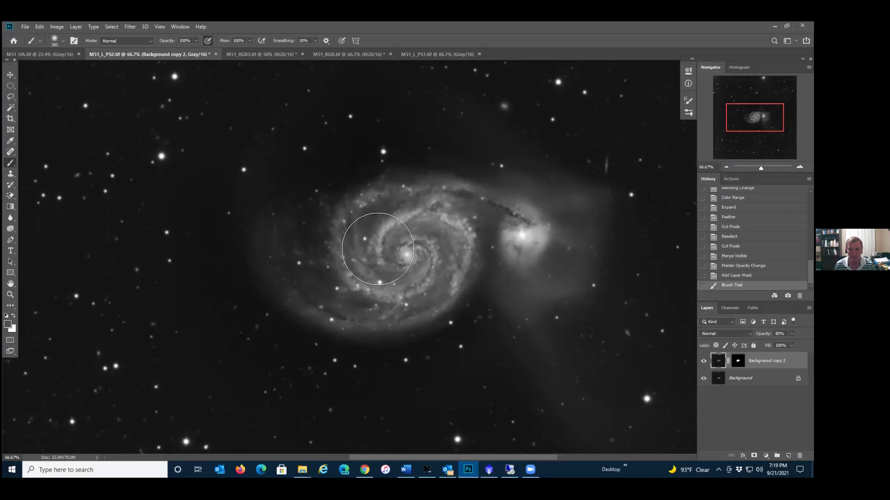
# - Paint black spots on the Background copy 2 mask over the foreground stars around the galaxies with a 50-pixel brush
pyautogui.click(735, 361)
pyautogui.click(14, 316)
pyautogui.press('[')
pyautogui.press('[')
pyautogui.press('[')
pyautogui.press('[')
pyautogui.press('[')
pyautogui.press('[')
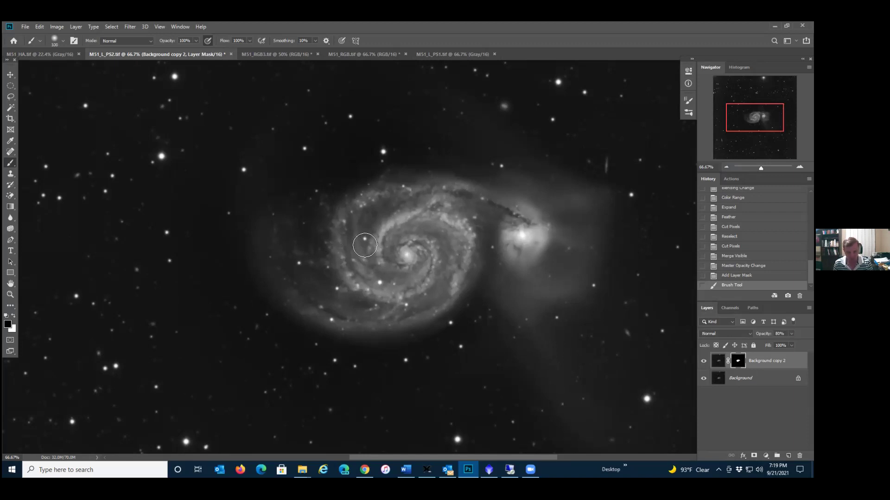
pyautogui.press('[')
pyautogui.press(']')
pyautogui.press('[')
pyautogui.press('[')
pyautogui.press('[')
pyautogui.click(363, 238)
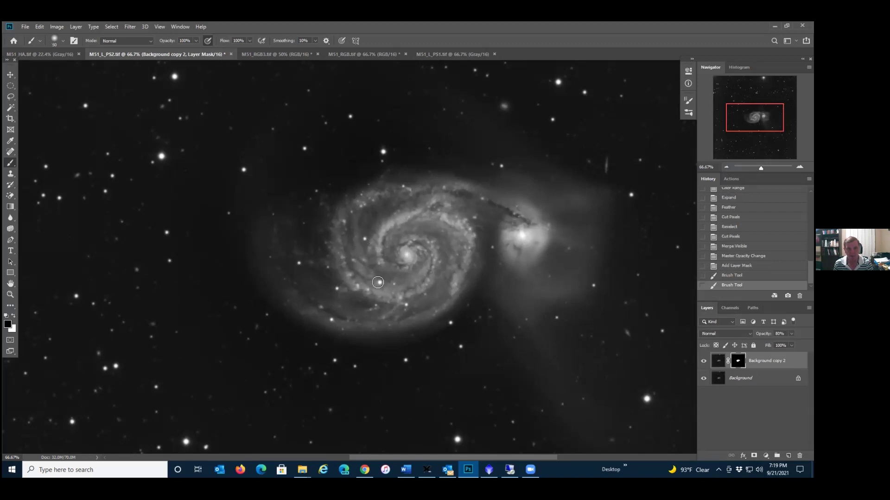
pyautogui.click(379, 282)
pyautogui.click(392, 284)
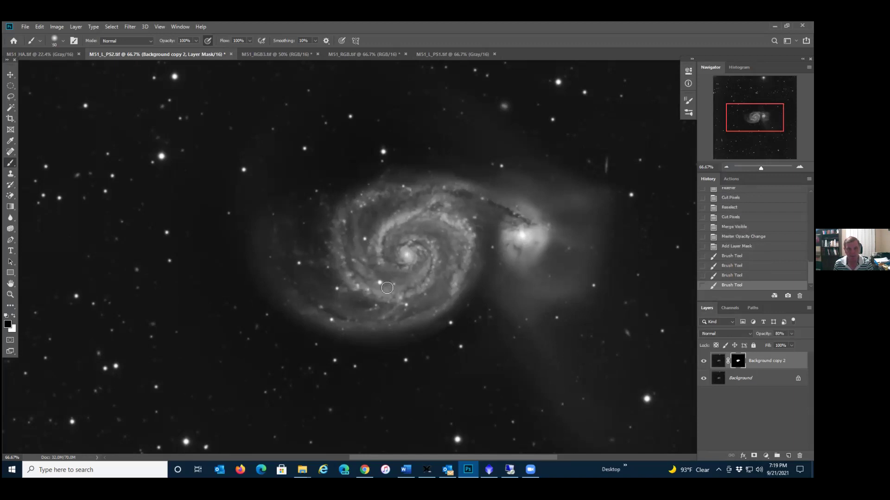
pyautogui.click(338, 291)
pyautogui.click(299, 267)
pyautogui.click(366, 330)
pyautogui.click(447, 322)
pyautogui.click(394, 248)
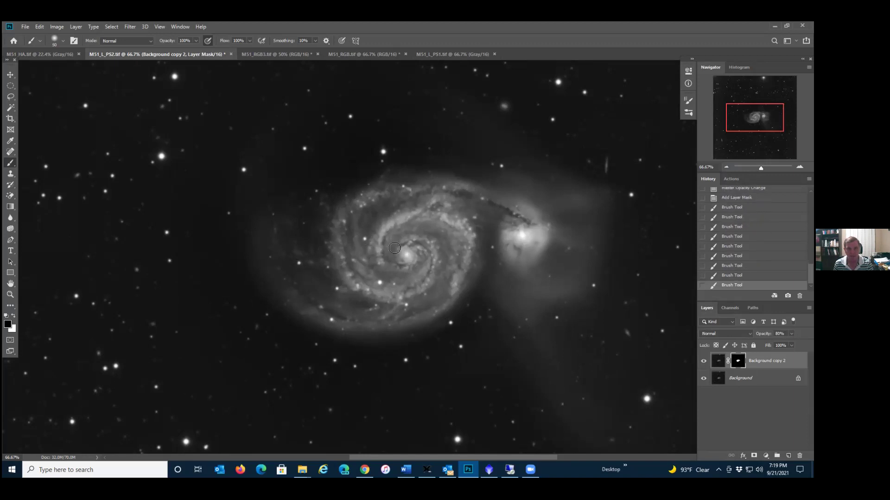
pyautogui.click(401, 183)
pyautogui.click(497, 248)
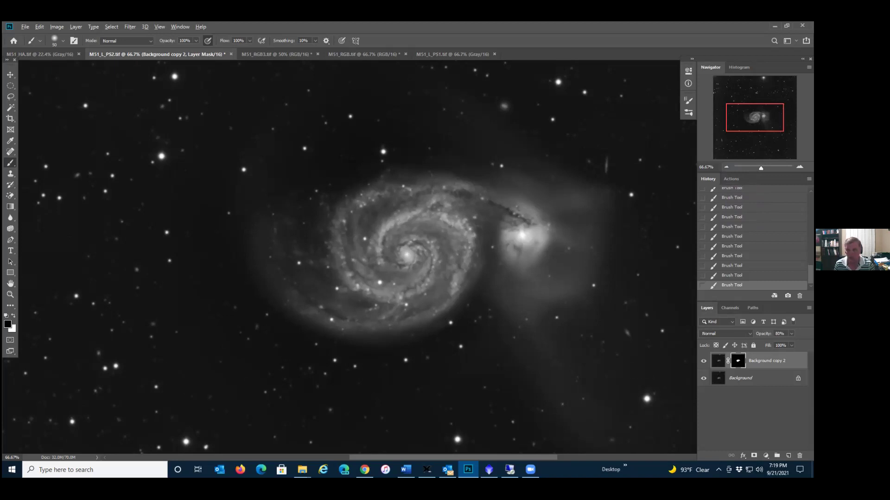
# - Inspect the Background copy 2 mask alone, and feather it by 4.4 px in Select and Mask
pyautogui.hotkey('alt', '\\')
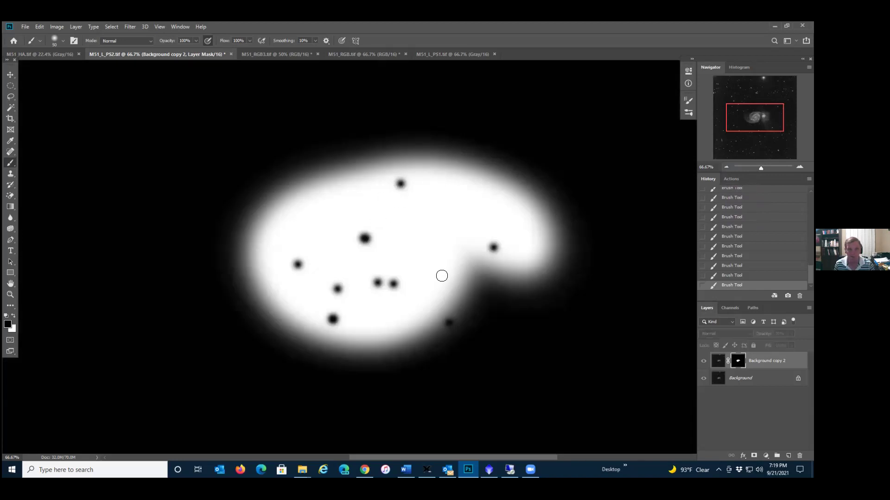
pyautogui.click(721, 362)
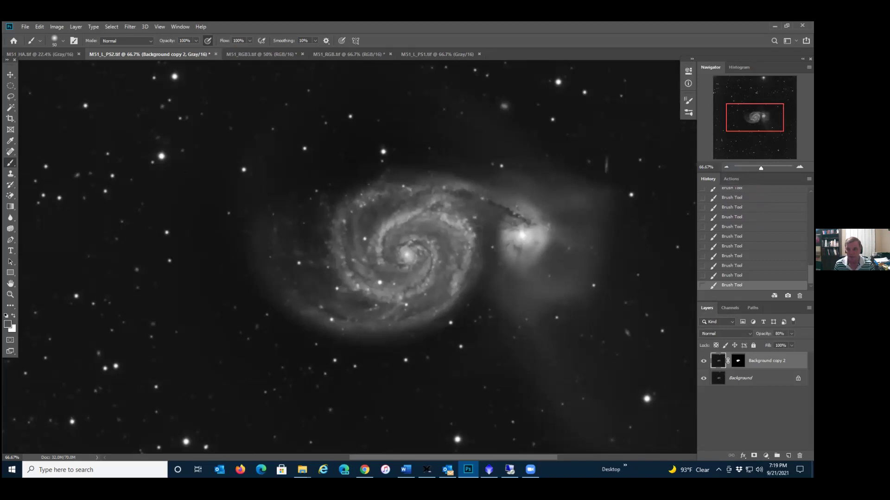
pyautogui.rightClick(738, 361)
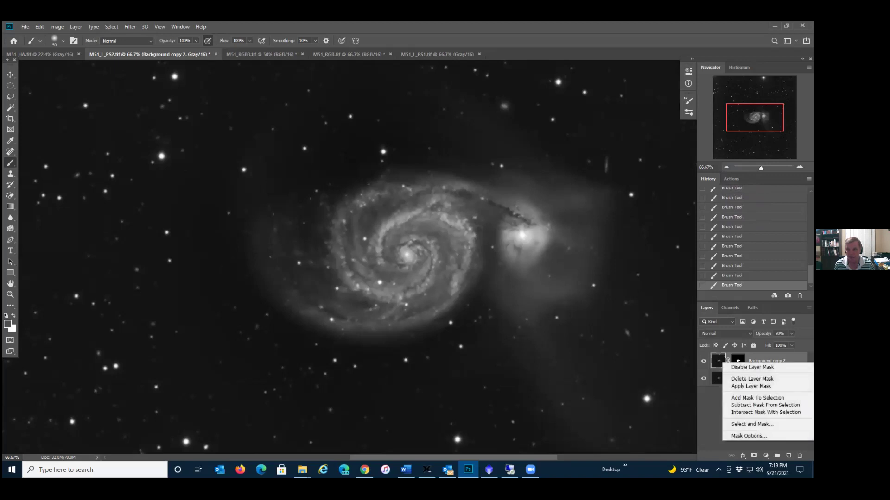
pyautogui.click(751, 424)
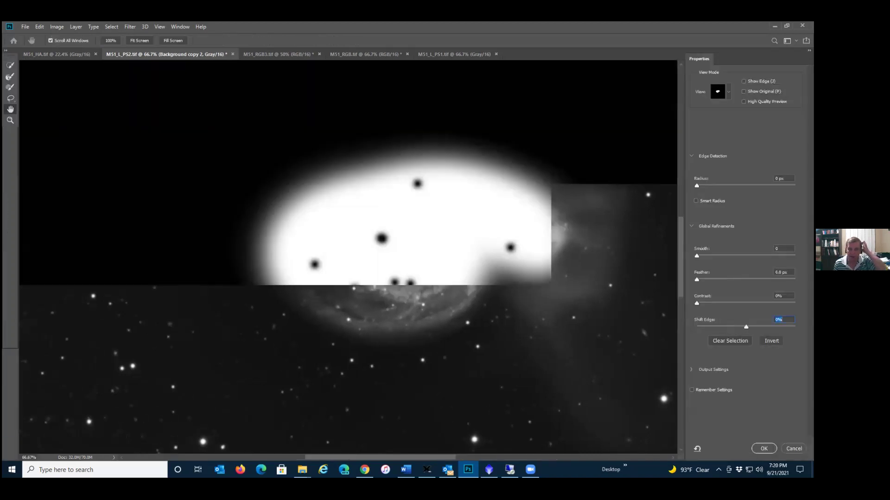
pyautogui.moveTo(697, 279); pyautogui.dragTo(709, 280)
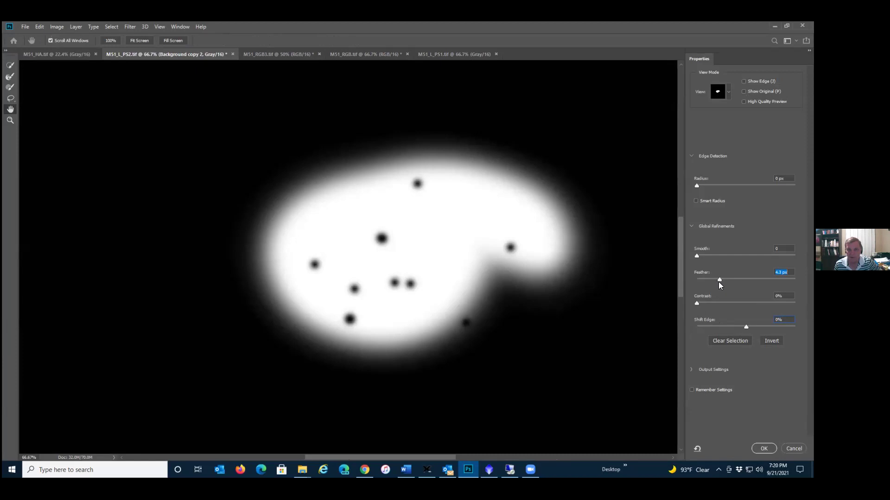
# - Shift the mask's edge outward to +10% and apply the mask refinement
pyautogui.moveTo(746, 327)
pyautogui.mouseDown()
pyautogui.moveTo(766, 327)
pyautogui.moveTo(741, 327)
pyautogui.mouseUp()
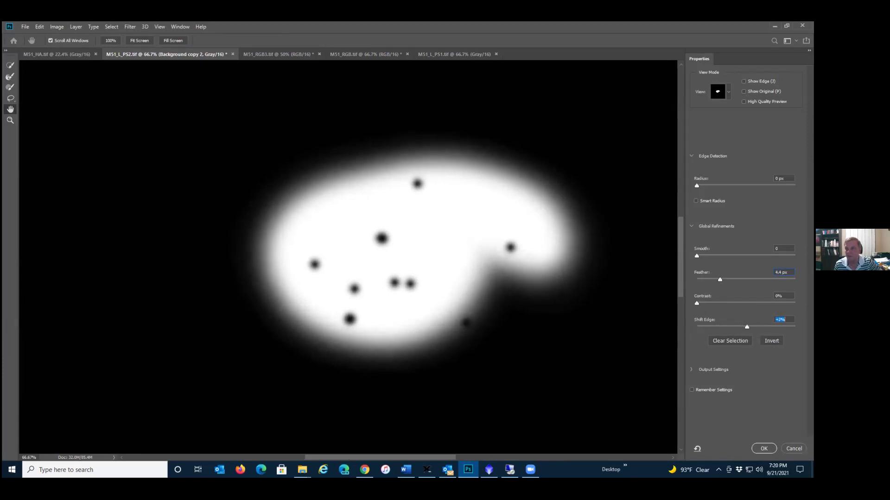
pyautogui.press('Up')
pyautogui.press('Up')
pyautogui.press('Up')
pyautogui.press('Up')
pyautogui.press('Up')
pyautogui.press('Up')
pyautogui.press('Up')
pyautogui.press('Up')
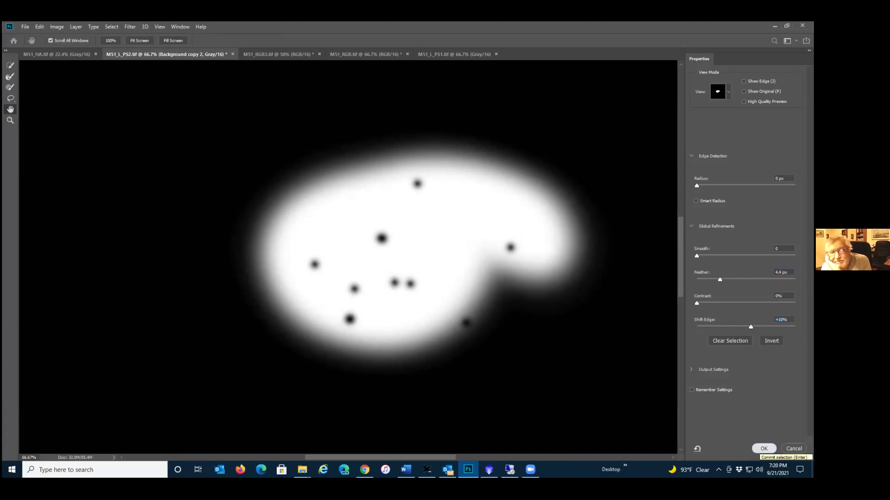
pyautogui.click(763, 448)
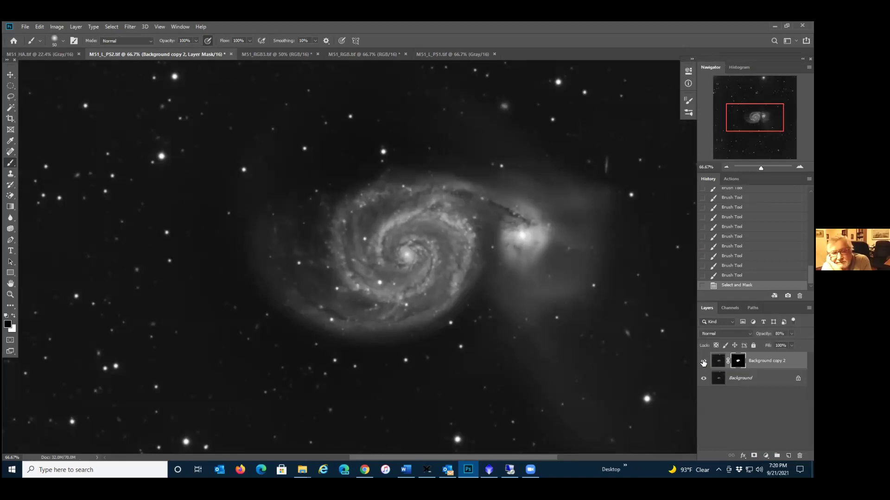
# - Flatten the sharpened luminance image and save M51_L_PS2.tif
pyautogui.click(74, 27)
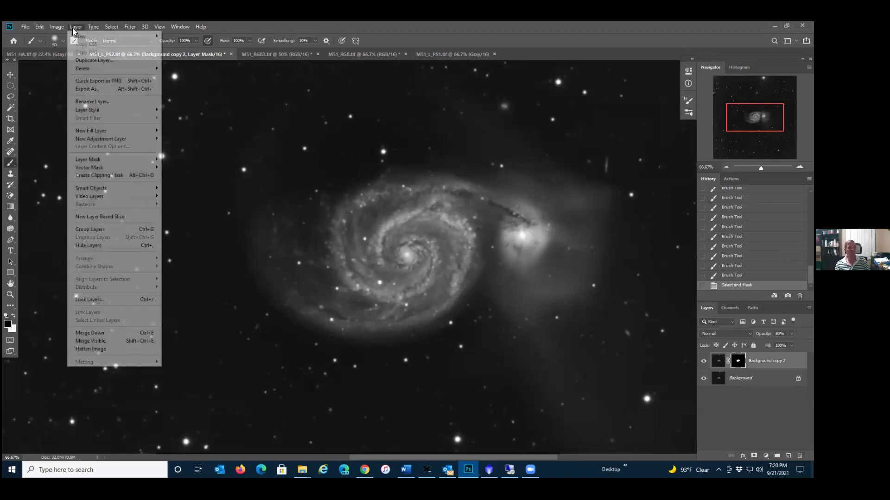
pyautogui.click(91, 349)
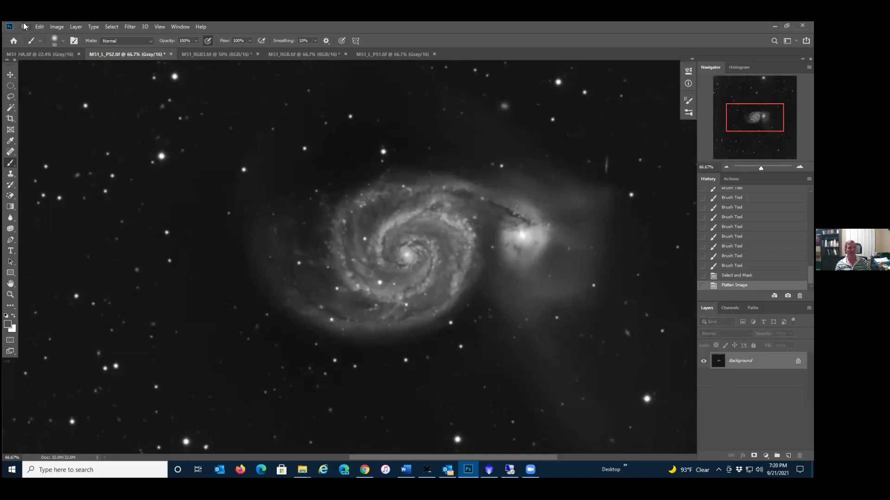
pyautogui.click(23, 24)
pyautogui.click(35, 109)
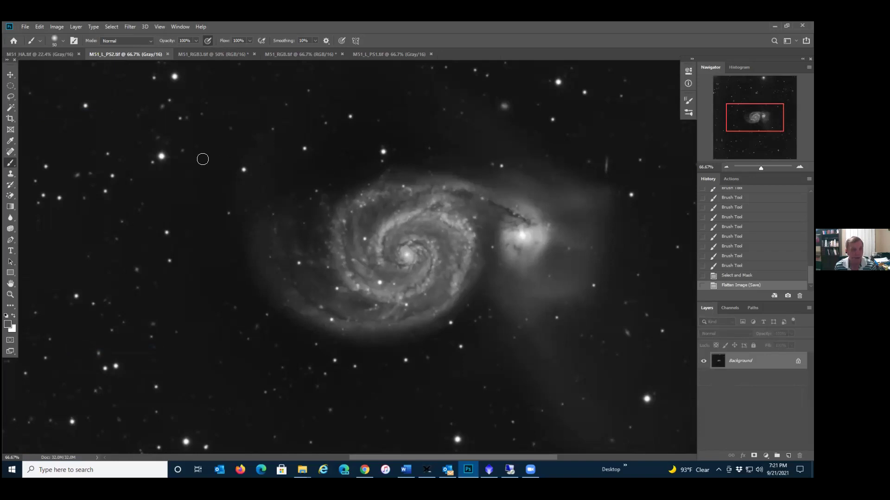
# - Copy the whole luminance image into M51_RGB3.tif as a new layer with the Luminosity blend mode
pyautogui.hotkey('ctrl', 'a')
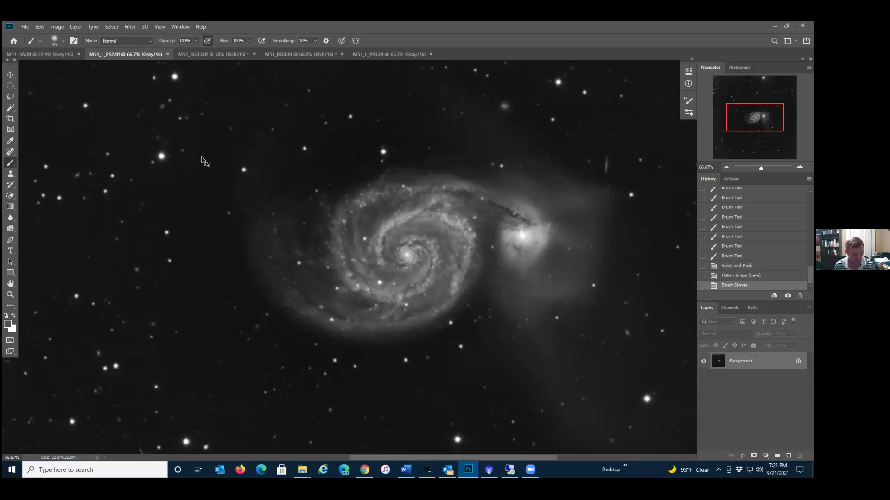
pyautogui.click(204, 54)
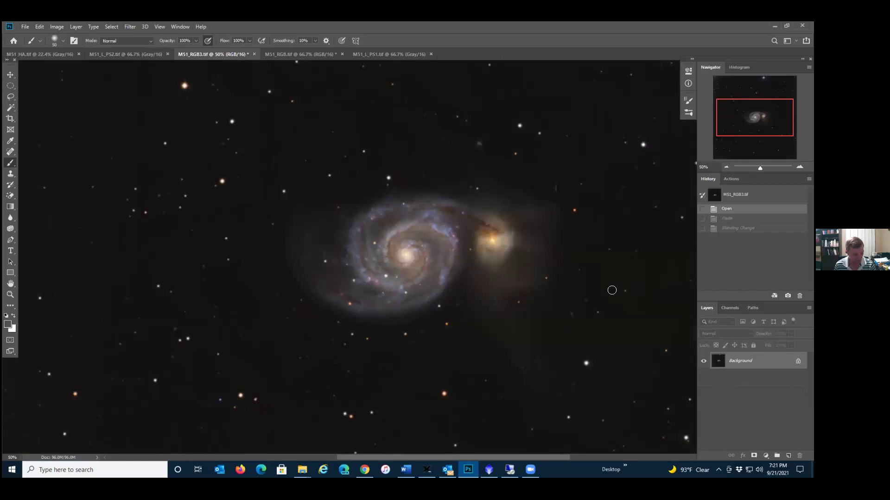
pyautogui.hotkey('ctrl', 'v')
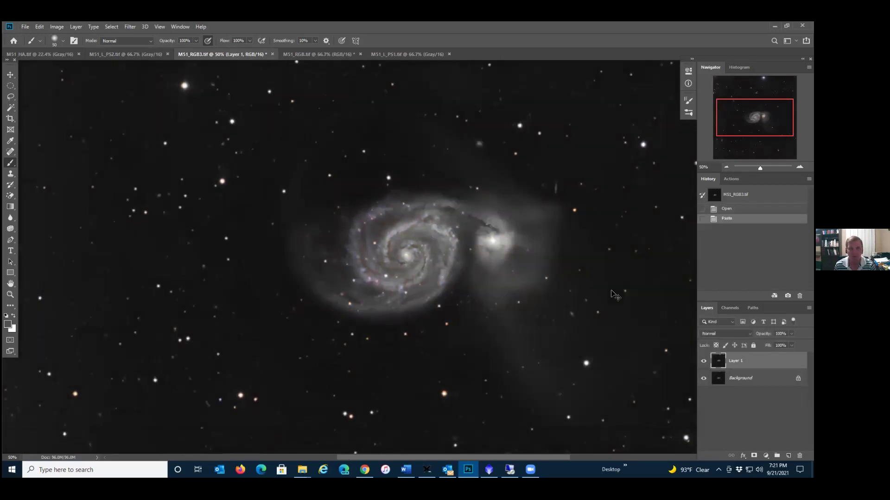
pyautogui.click(714, 331)
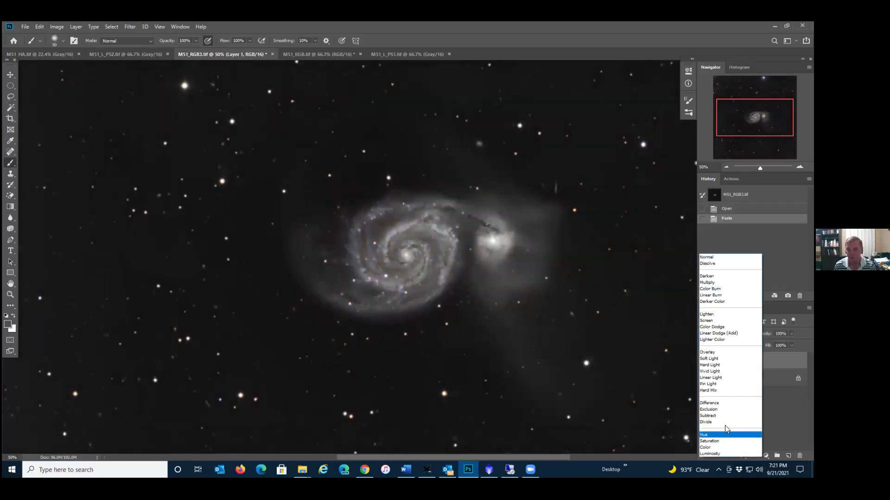
pyautogui.click(723, 455)
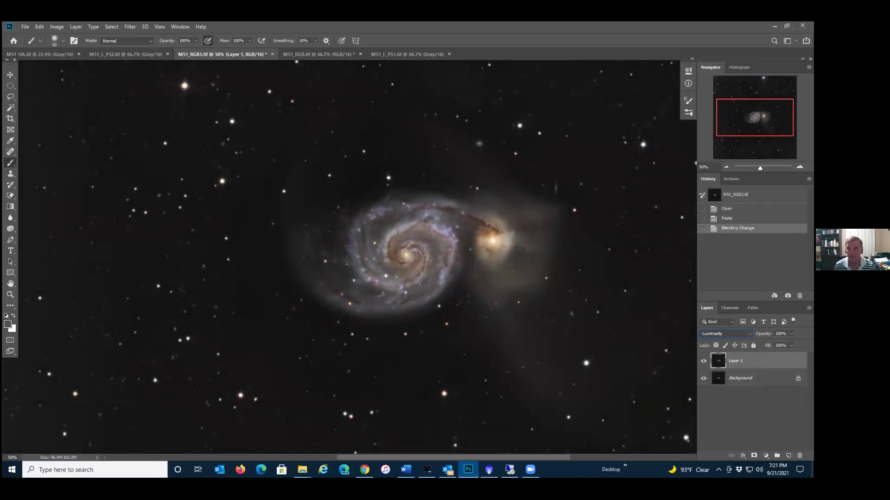
# - Try Layer 1 at 50% opacity, compare the image with and without it, and undo the opacity change
pyautogui.click(800, 167)
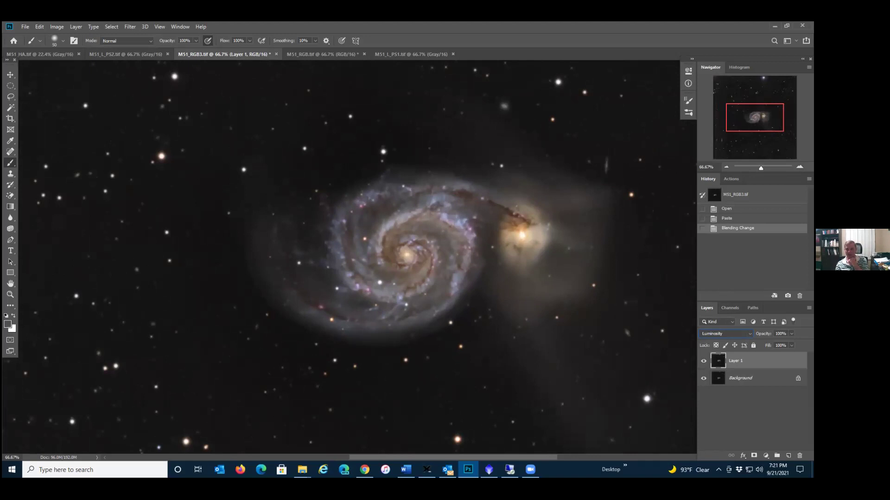
pyautogui.click(781, 334)
pyautogui.write('50')
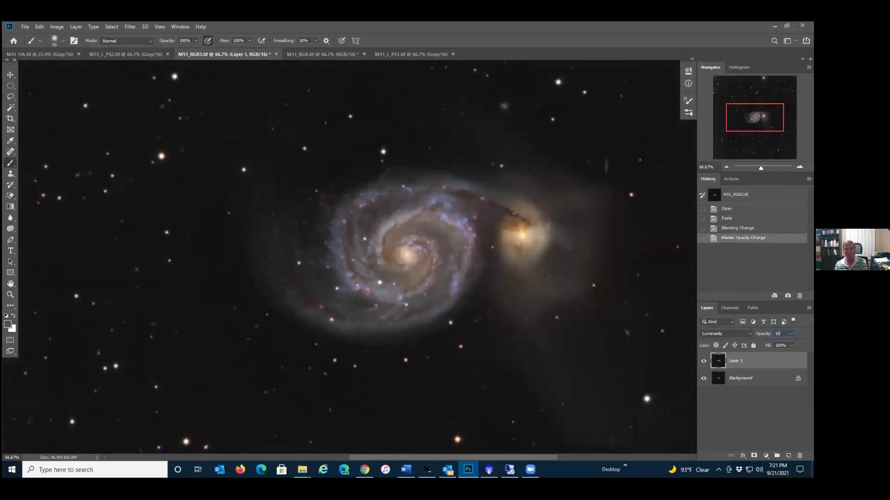
pyautogui.click(704, 361)
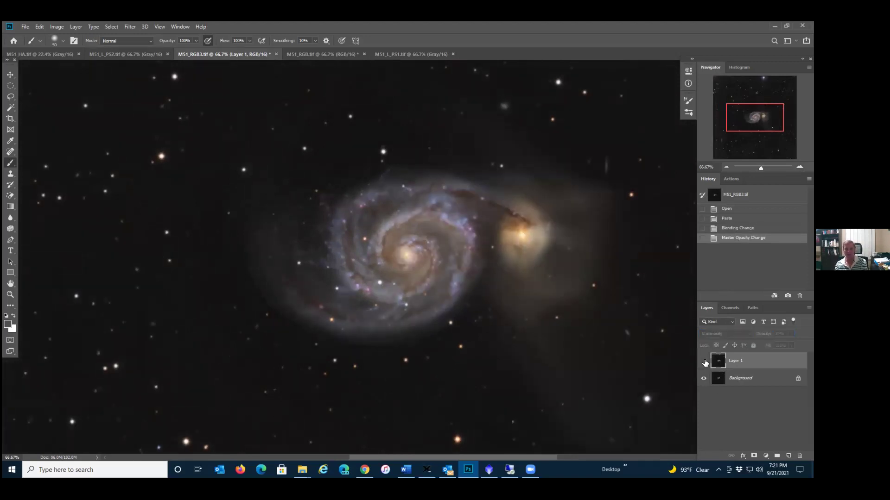
pyautogui.click(705, 362)
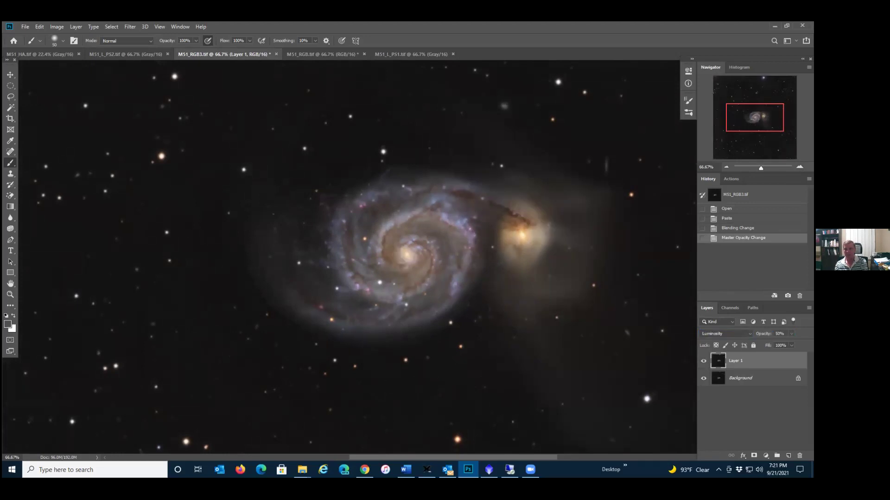
pyautogui.hotkey('ctrl', 'z')
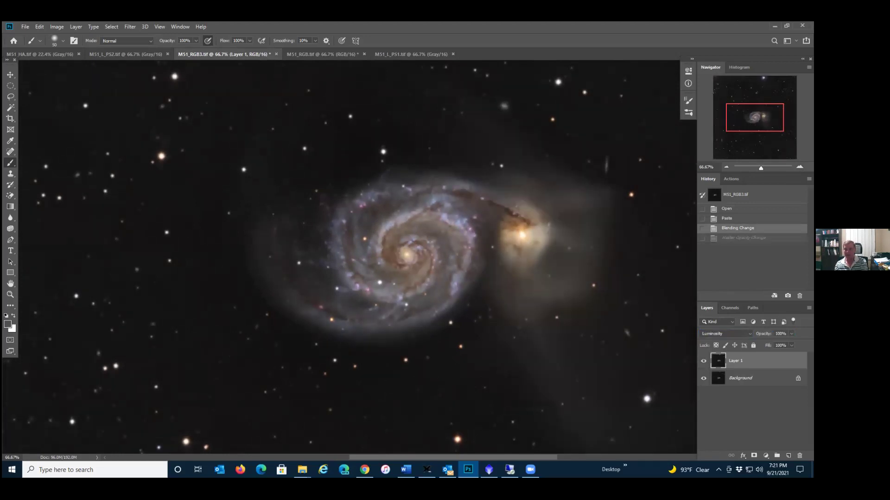
# - Duplicate the Background layer and start Match Color on the copy with M51_RGB3.tif as the source
pyautogui.click(751, 378)
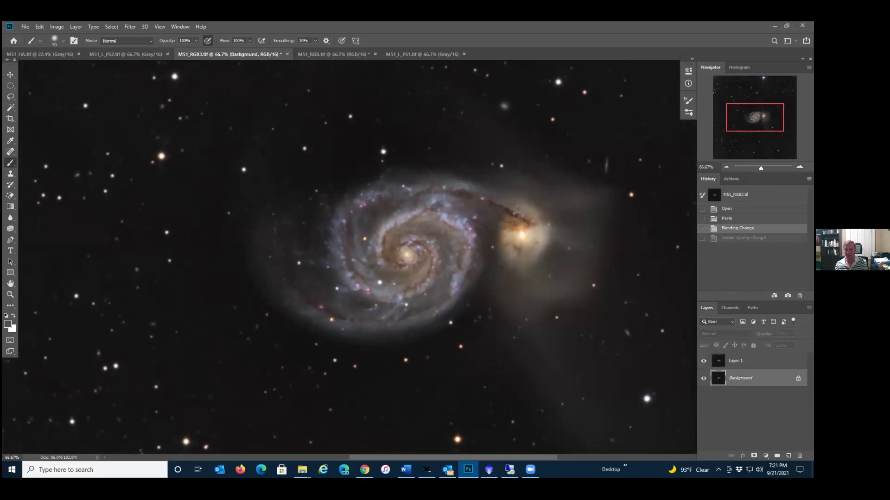
pyautogui.moveTo(750, 378); pyautogui.dragTo(788, 456)
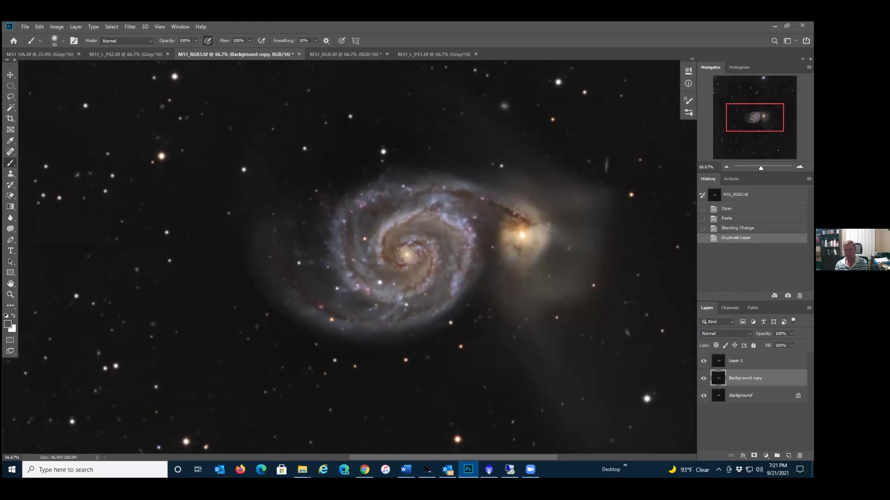
pyautogui.click(57, 27)
pyautogui.moveTo(62, 47)
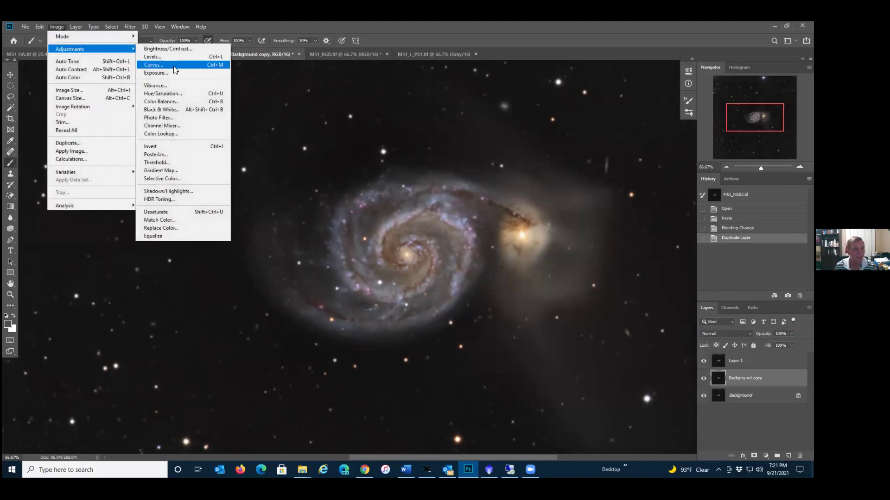
pyautogui.click(177, 220)
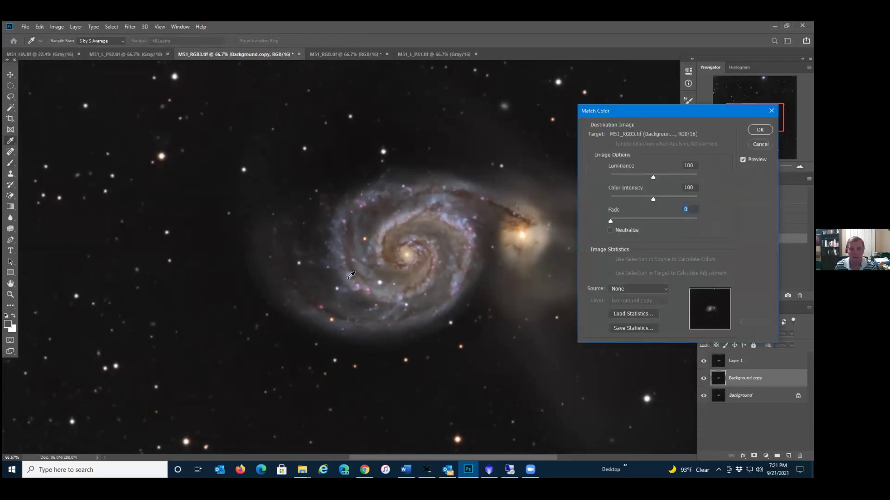
pyautogui.click(626, 289)
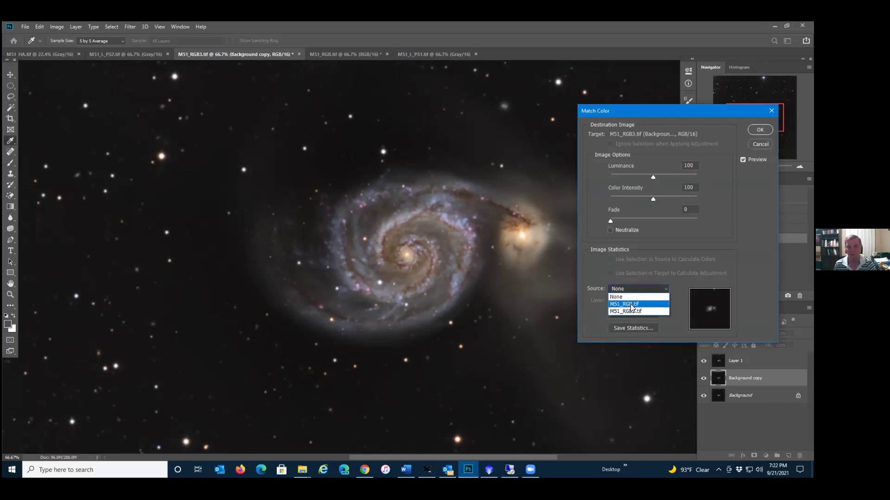
pyautogui.click(629, 312)
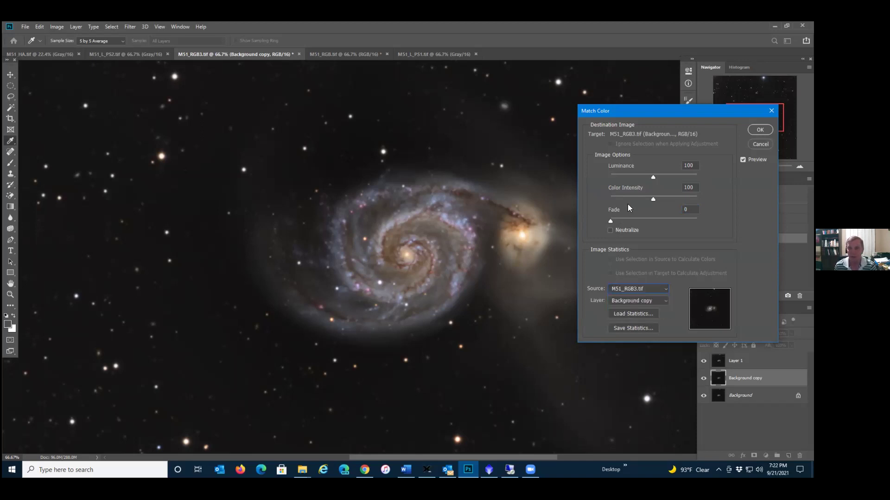
# - Set the Match Color color intensity to 125 and luminance to 110, and apply the adjustment
pyautogui.doubleClick(688, 187)
pyautogui.write('125')
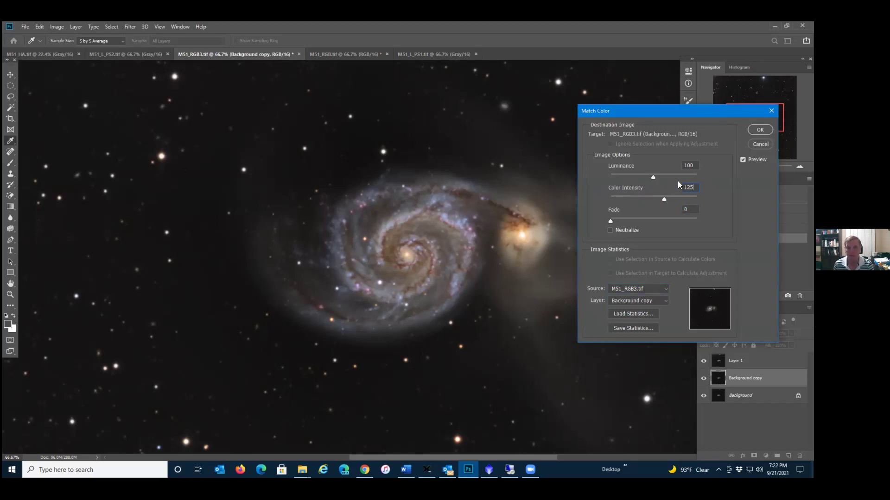
pyautogui.doubleClick(688, 166)
pyautogui.write('110')
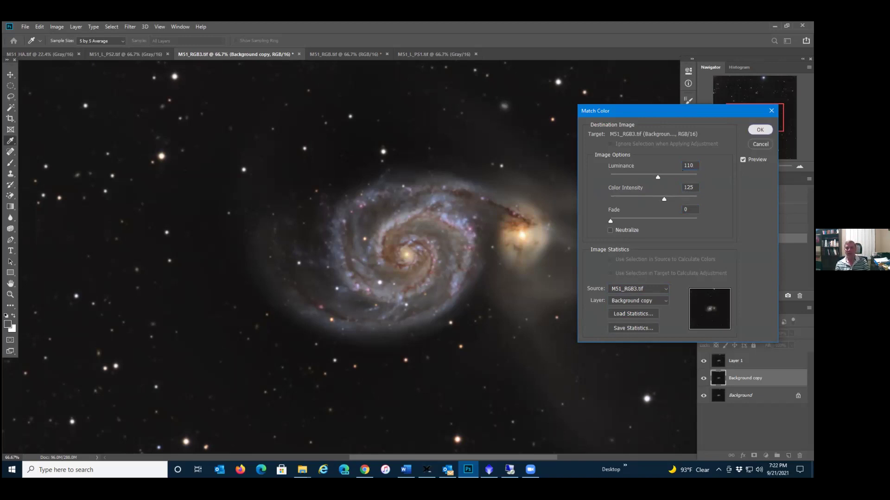
pyautogui.click(760, 130)
# - Compare the galaxy colors repeatedly with and without the color-boosted Background copy layer
pyautogui.click(704, 380)
pyautogui.click(703, 380)
pyautogui.click(704, 380)
pyautogui.click(703, 379)
pyautogui.click(703, 380)
pyautogui.click(704, 380)
pyautogui.click(704, 379)
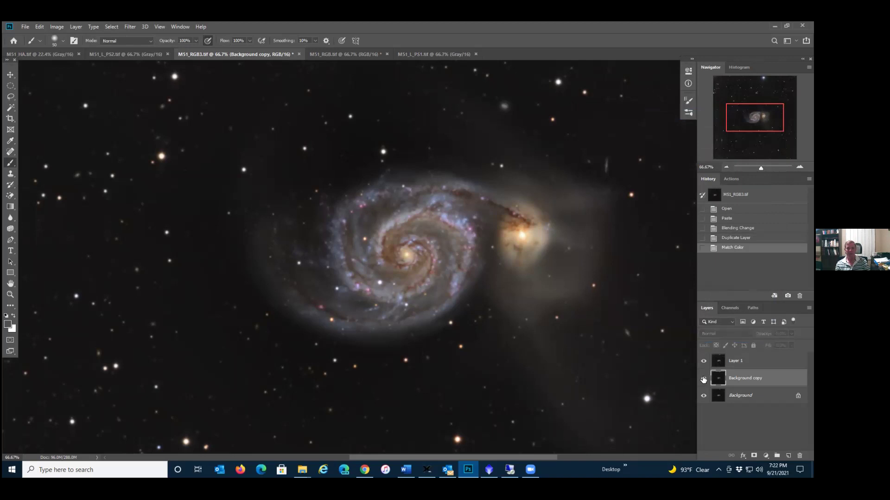
pyautogui.click(704, 379)
pyautogui.click(703, 379)
pyautogui.click(703, 380)
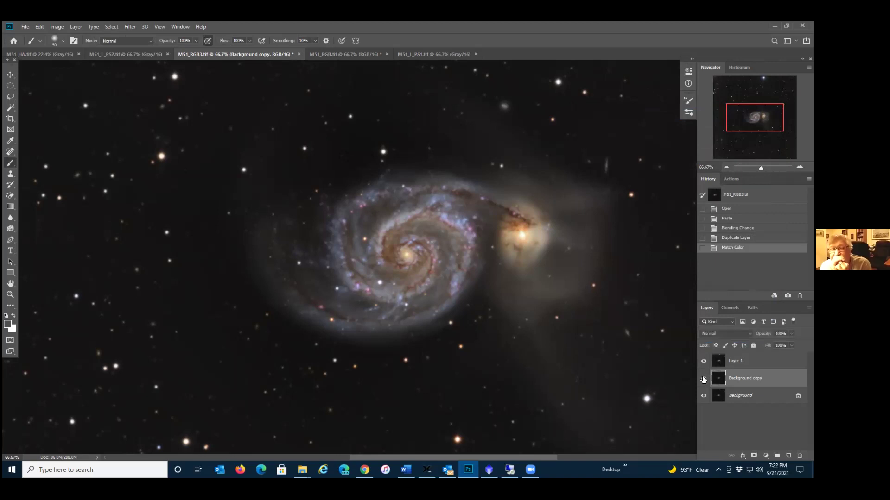
pyautogui.click(704, 379)
pyautogui.click(704, 379)
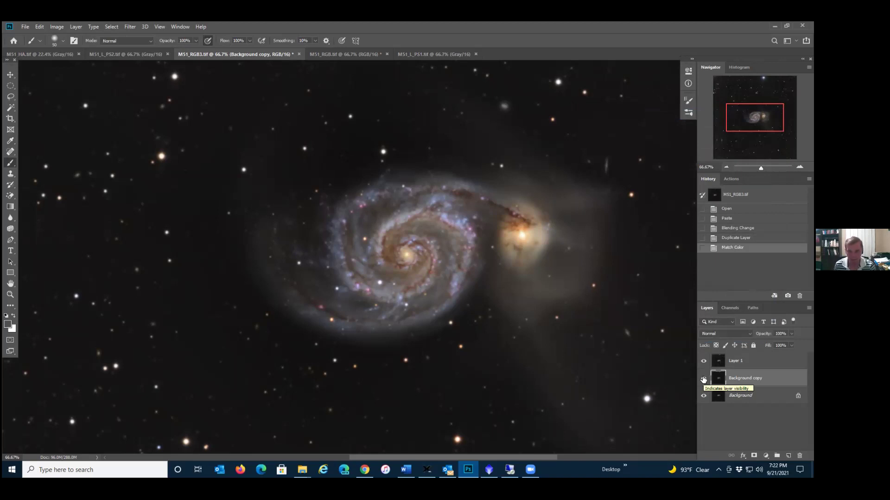
pyautogui.click(704, 379)
pyautogui.click(703, 379)
pyautogui.click(703, 380)
pyautogui.click(703, 380)
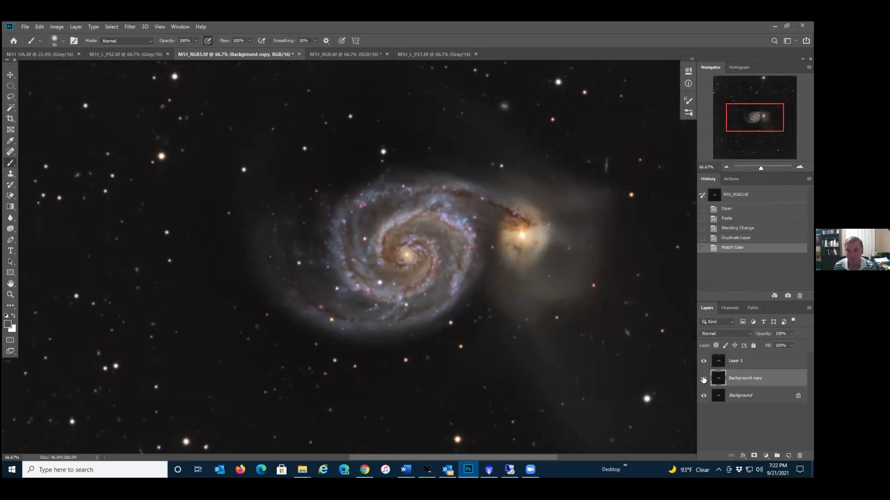
# - Merge the Background copy layer down into the Background layer
pyautogui.click(80, 26)
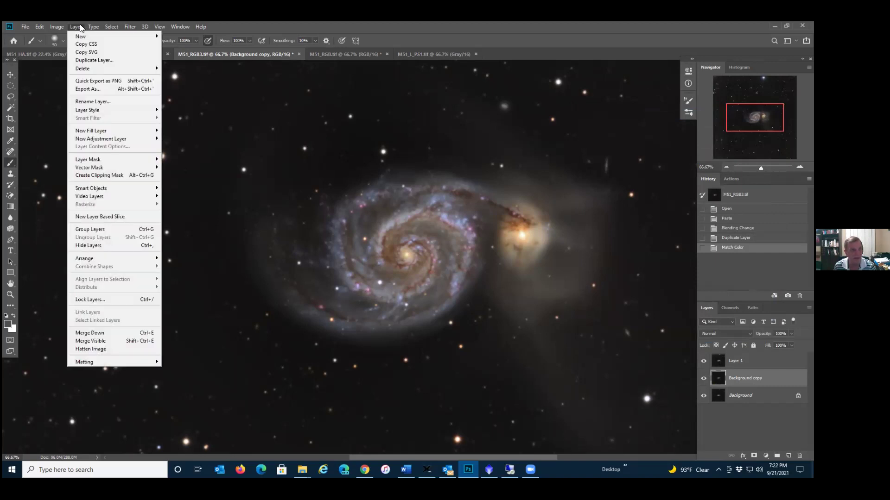
pyautogui.click(114, 332)
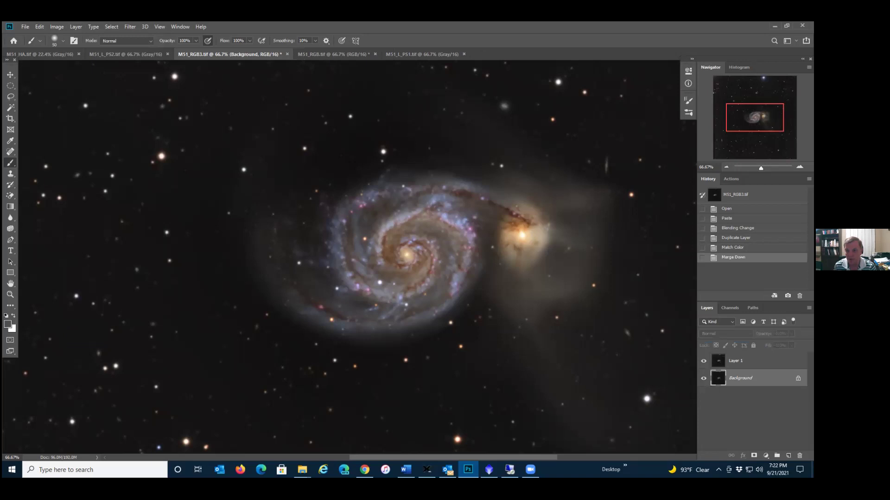
# - Compare the galaxy's detail and color repeatedly with and without the luminosity Layer 1, including a closer view at 100%
pyautogui.click(702, 378)
pyautogui.click(704, 361)
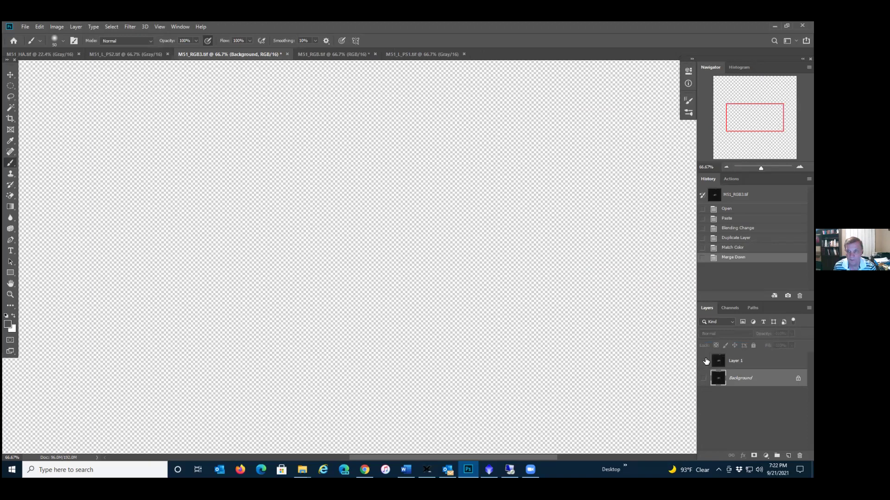
pyautogui.click(704, 361)
pyautogui.click(704, 379)
pyautogui.click(703, 361)
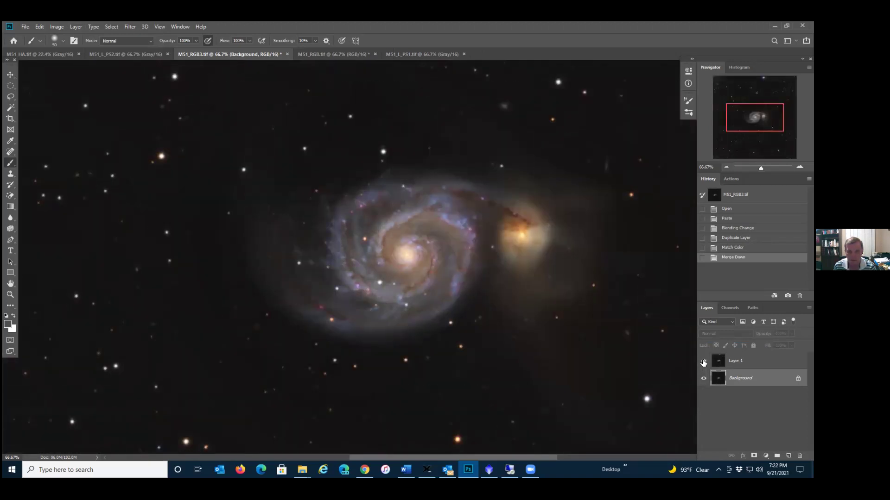
pyautogui.click(704, 361)
pyautogui.scroll(-1, 604, 282)
pyautogui.hotkey('ctrl', '+')
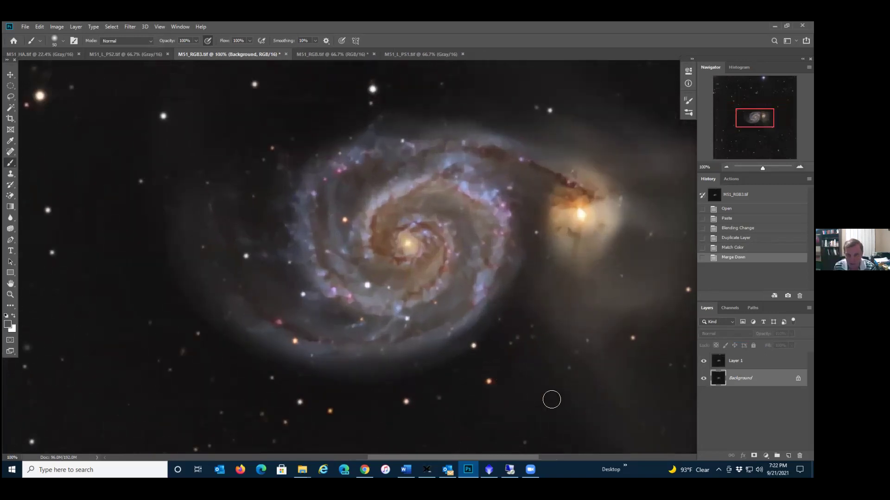
pyautogui.click(703, 361)
pyautogui.click(703, 361)
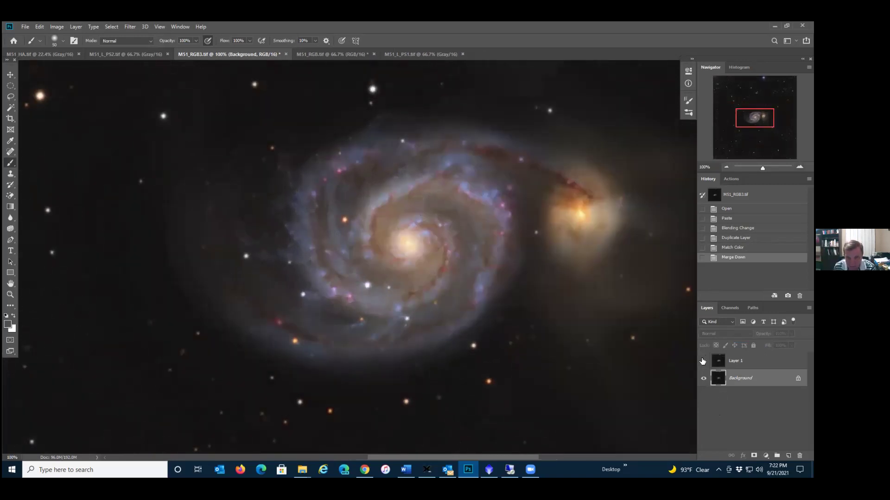
pyautogui.click(703, 361)
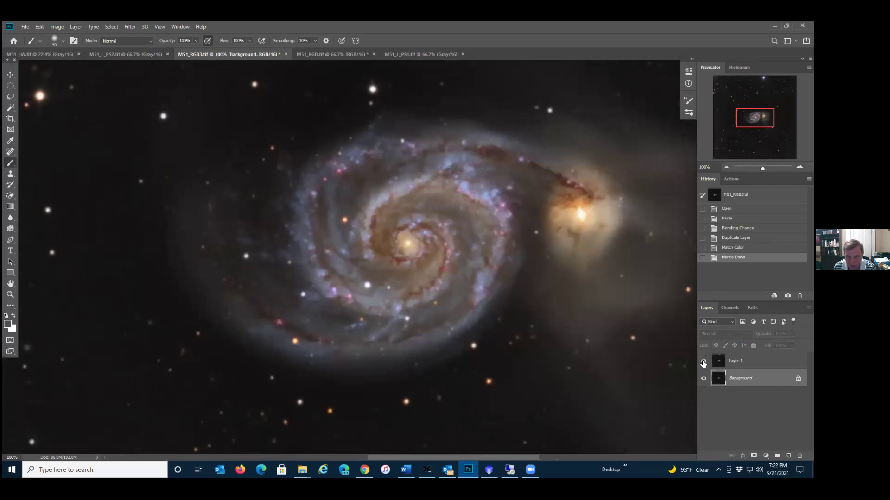
pyautogui.click(703, 363)
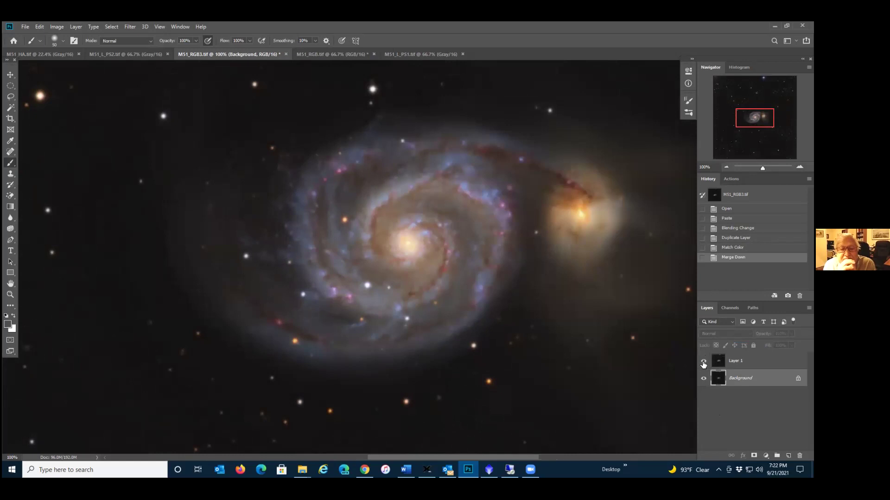
pyautogui.click(703, 365)
pyautogui.click(703, 365)
pyautogui.click(703, 365)
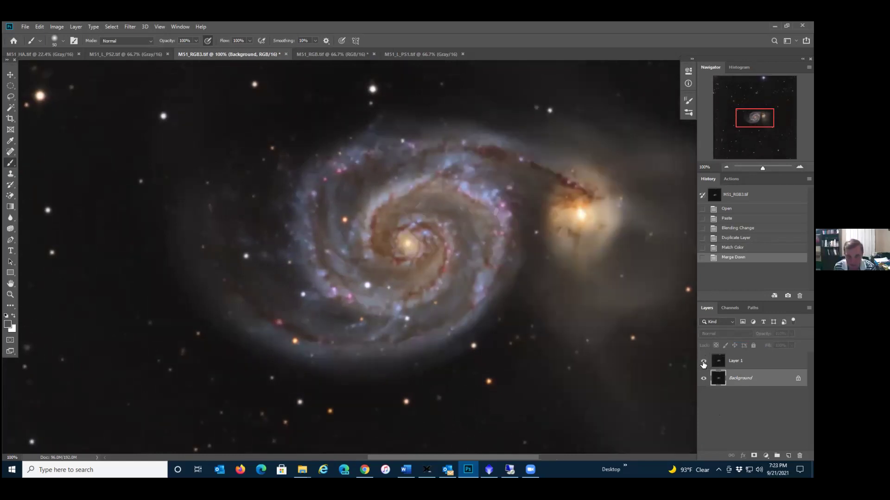
pyautogui.click(703, 365)
pyautogui.click(703, 365)
pyautogui.click(703, 362)
# - Try shrinking the stars on Layer 1 with the StarShrink filter at a 20-pixel radius and a reduced strength
pyautogui.click(736, 361)
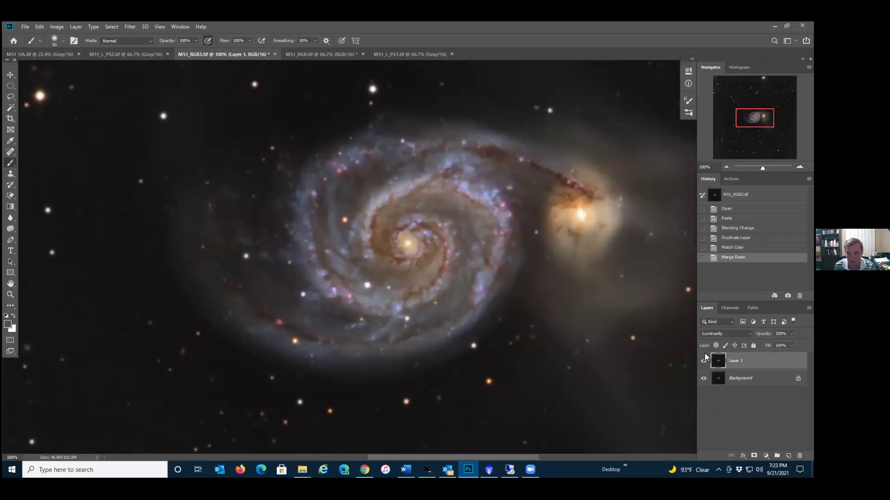
pyautogui.click(129, 27)
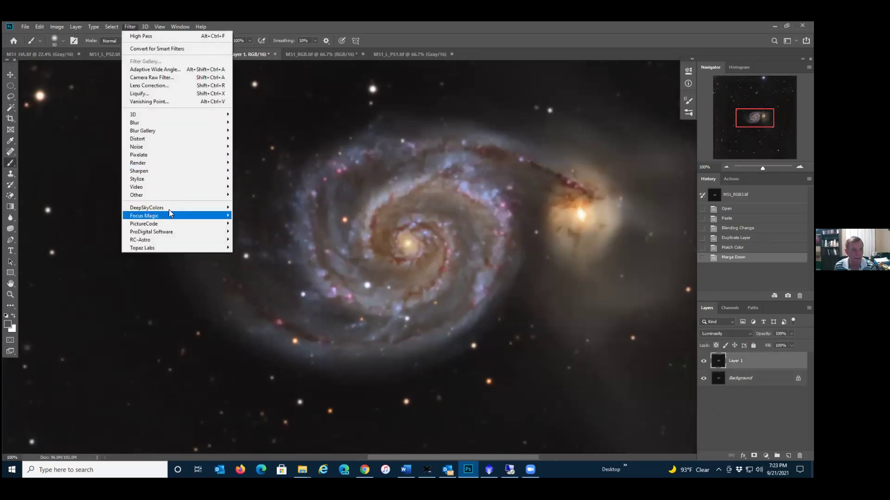
pyautogui.moveTo(194, 239)
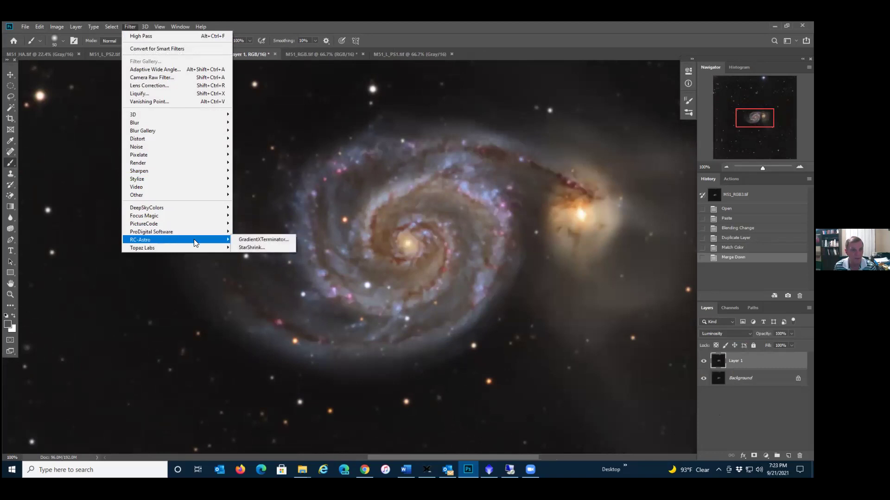
pyautogui.click(245, 247)
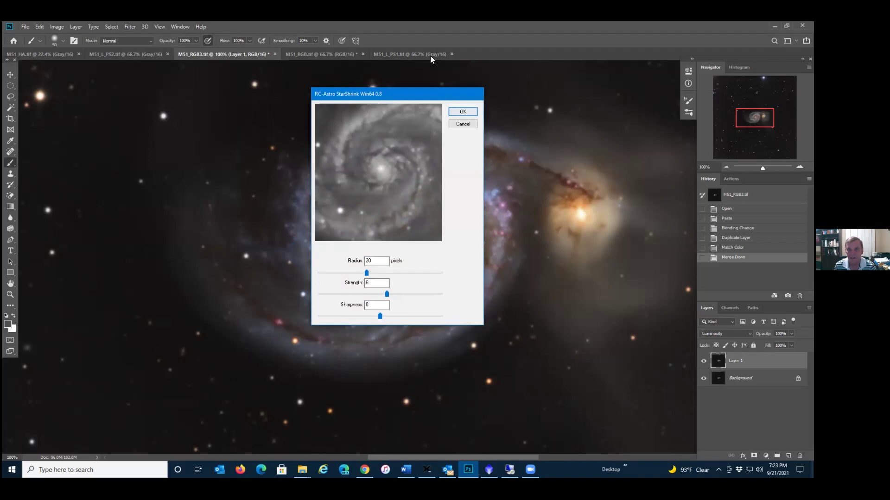
pyautogui.moveTo(430, 93); pyautogui.dragTo(656, 99)
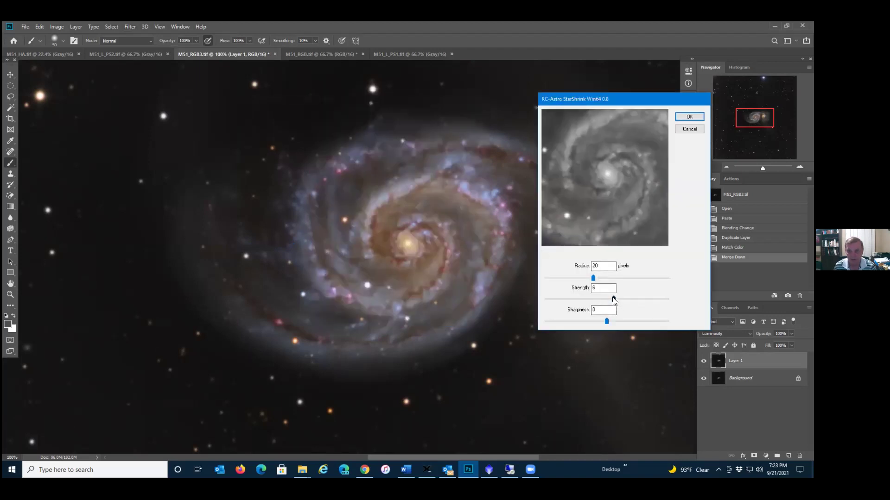
pyautogui.moveTo(611, 298); pyautogui.dragTo(592, 300)
pyautogui.click(688, 117)
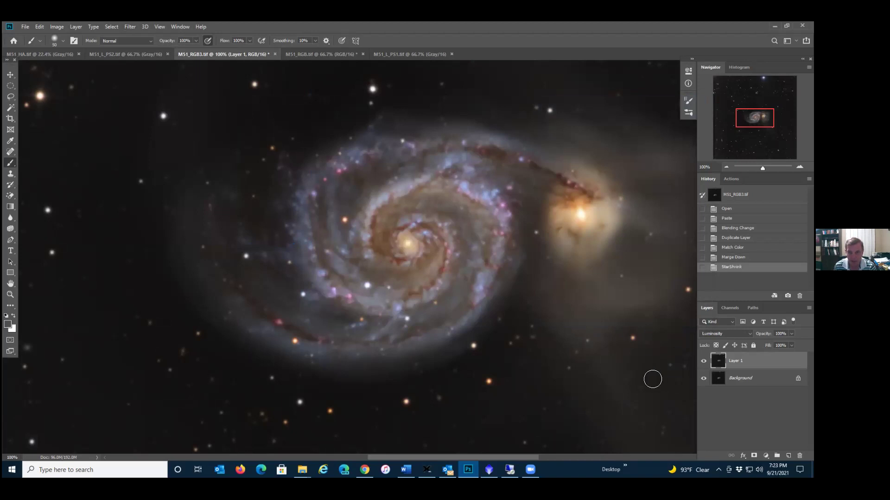
# - Compare the stars with and without the filtered Layer 1 to judge the StarShrink effect
pyautogui.click(703, 363)
pyautogui.click(703, 364)
pyautogui.click(704, 364)
pyautogui.click(703, 364)
pyautogui.click(704, 363)
pyautogui.click(704, 363)
pyautogui.click(703, 363)
pyautogui.click(703, 363)
pyautogui.click(703, 363)
pyautogui.click(704, 364)
pyautogui.click(704, 364)
pyautogui.click(703, 363)
# - Undo the StarShrink and reapply it to Layer 1 with radius 20 pixels, strength 3 and sharpness 0
pyautogui.click(723, 259)
pyautogui.click(129, 27)
pyautogui.moveTo(180, 238)
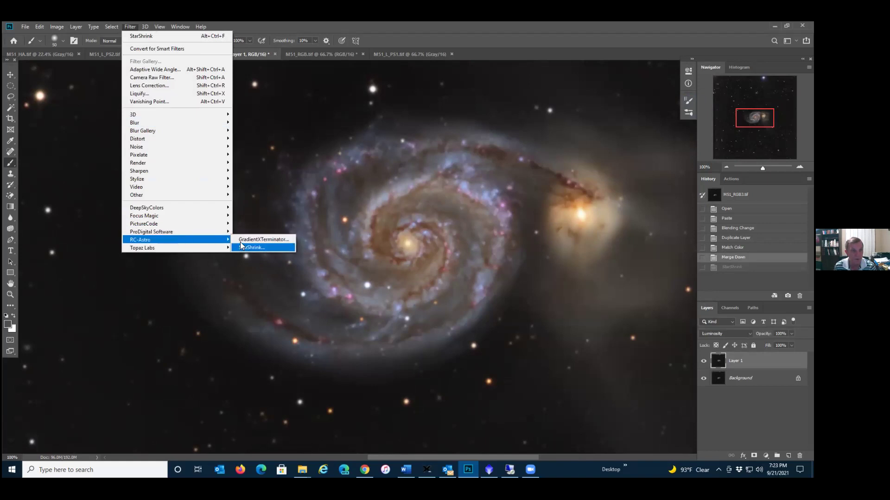
pyautogui.click(271, 247)
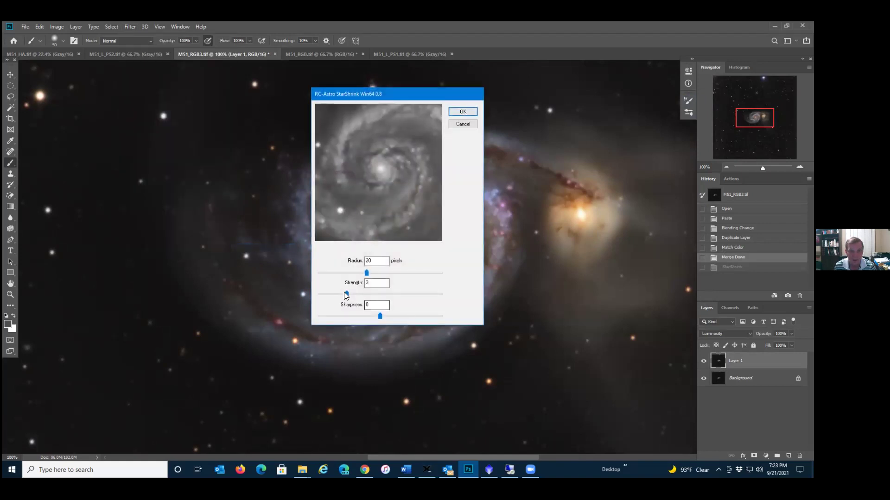
pyautogui.click(463, 112)
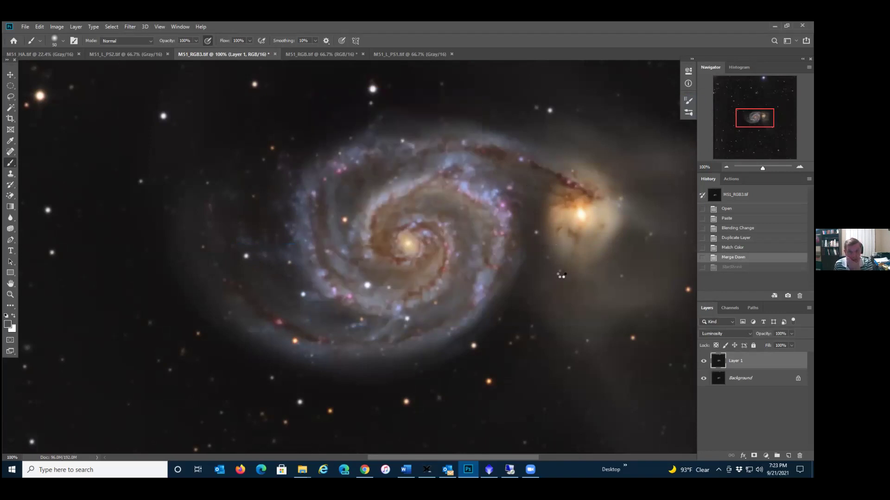
# - Check the star sizes and galaxy detail by repeatedly hiding and showing the star-reduced Layer 1
pyautogui.click(703, 361)
pyautogui.click(704, 361)
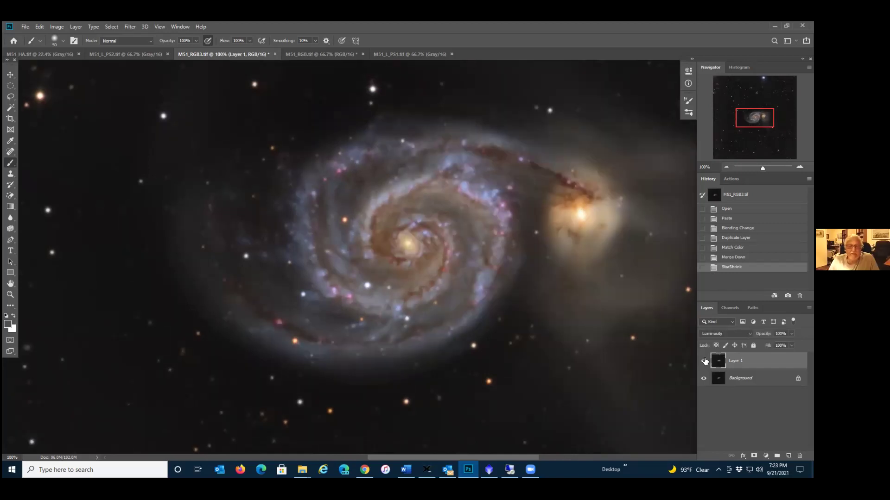
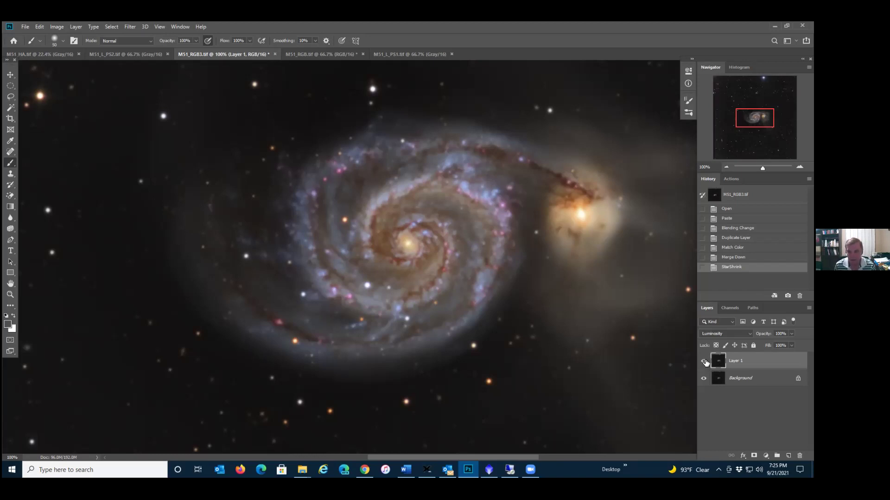
pyautogui.click(704, 362)
pyautogui.click(704, 361)
pyautogui.click(704, 362)
pyautogui.click(704, 362)
pyautogui.click(704, 361)
pyautogui.click(704, 362)
pyautogui.click(704, 361)
pyautogui.click(704, 362)
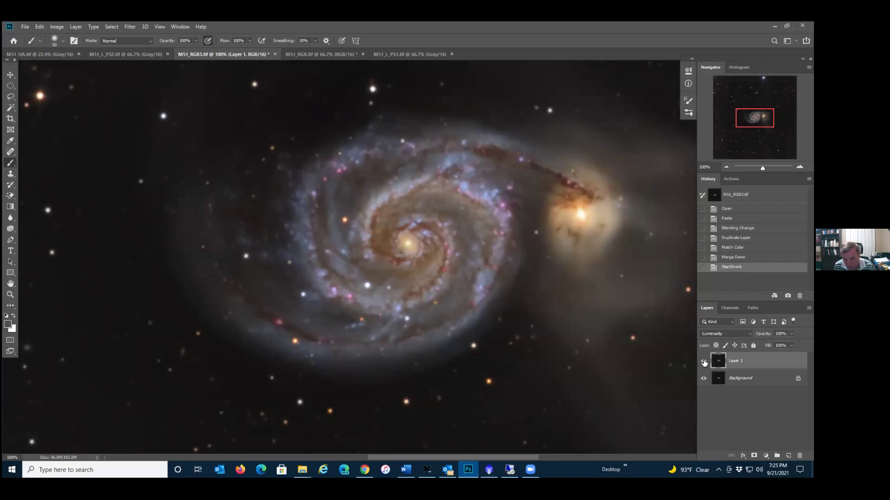
pyautogui.click(704, 362)
pyautogui.click(704, 362)
pyautogui.click(704, 361)
pyautogui.click(704, 362)
pyautogui.click(704, 362)
pyautogui.click(704, 362)
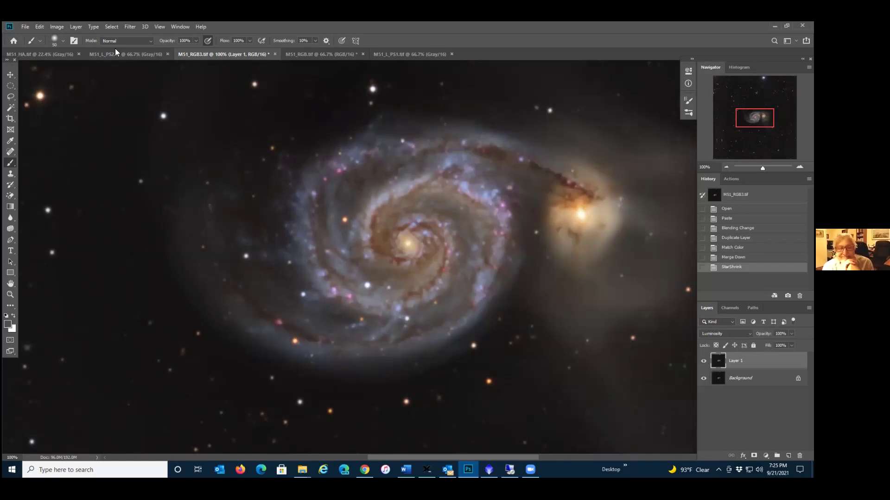
# - Flatten the image into a single Background layer and examine its Levels histogram without making an adjustment
pyautogui.click(73, 26)
pyautogui.click(104, 350)
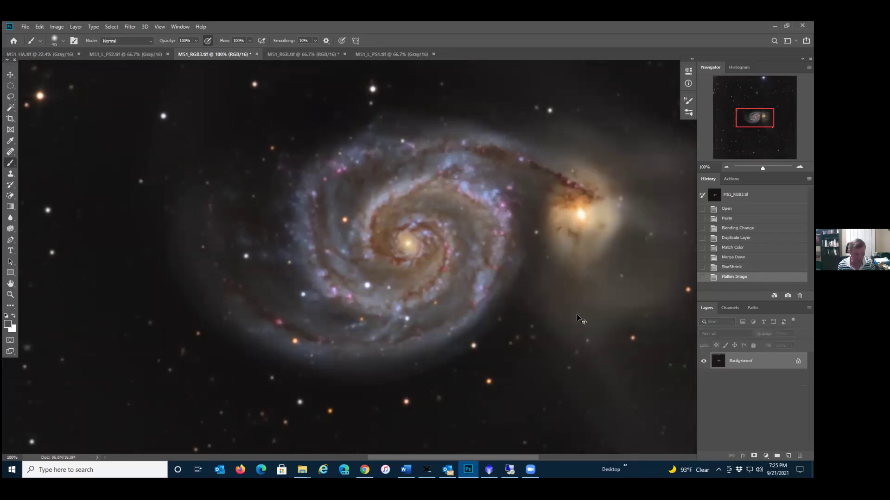
pyautogui.hotkey('ctrl', 'l')
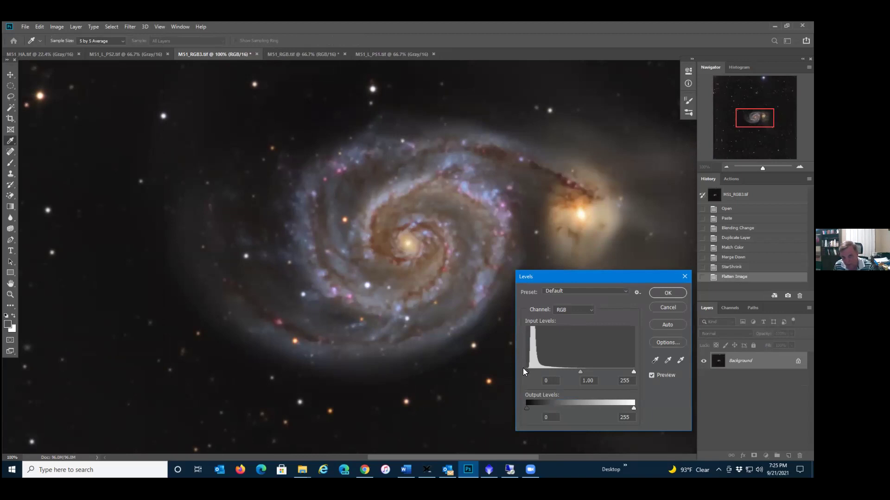
pyautogui.click(660, 307)
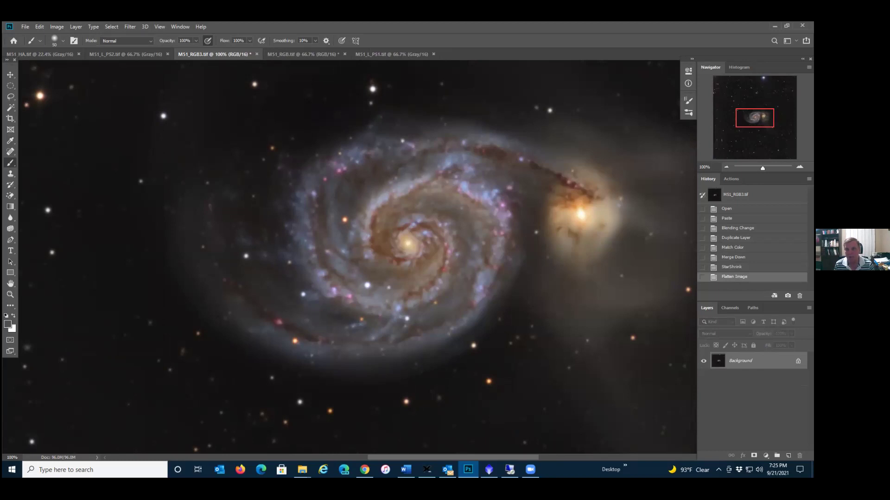
# - Go back to the image's opened state in the history and examine its Levels histogram and full frame
pyautogui.click(726, 208)
pyautogui.hotkey('ctrl', 'l')
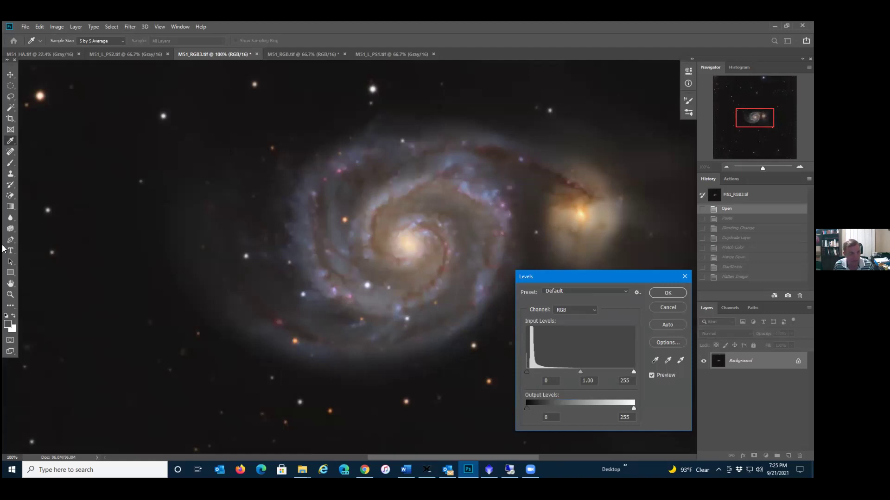
pyautogui.click(667, 307)
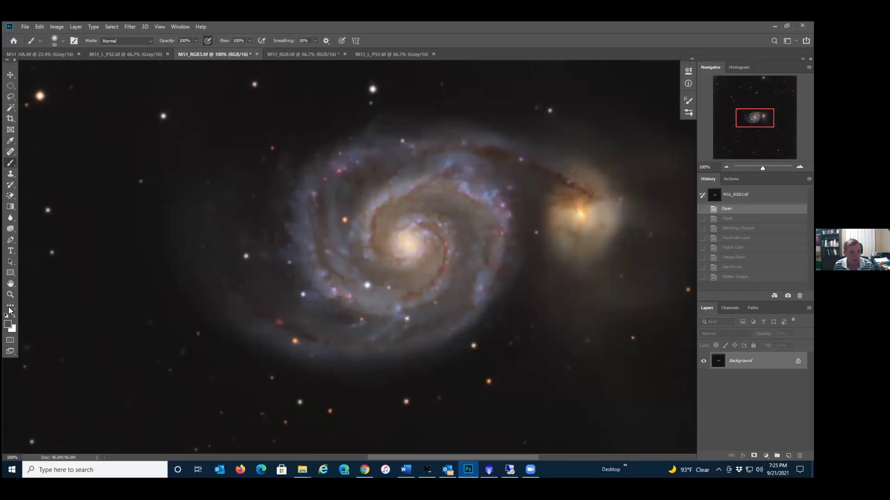
pyautogui.doubleClick(10, 284)
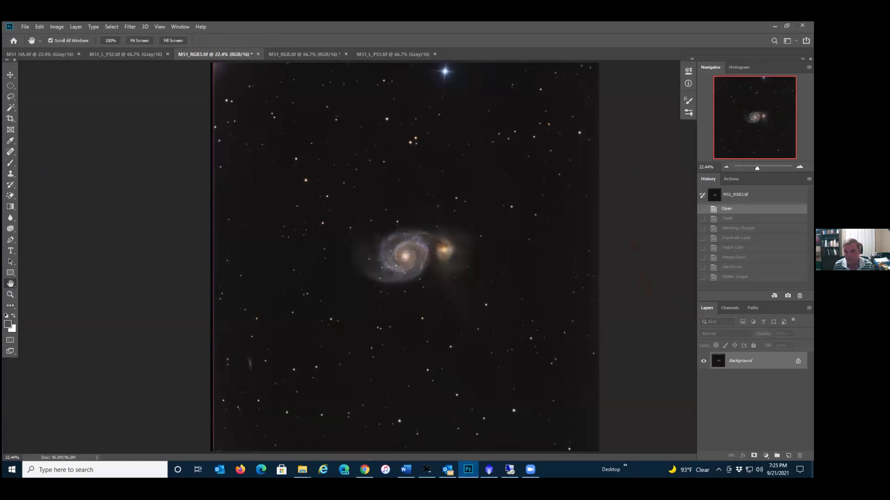
# - Return to the flattened history state and examine the galaxy and the Levels histogram without making an adjustment
pyautogui.click(734, 277)
pyautogui.hotkey('ctrl', '+')
pyautogui.hotkey('ctrl', '+')
pyautogui.hotkey('ctrl', '+')
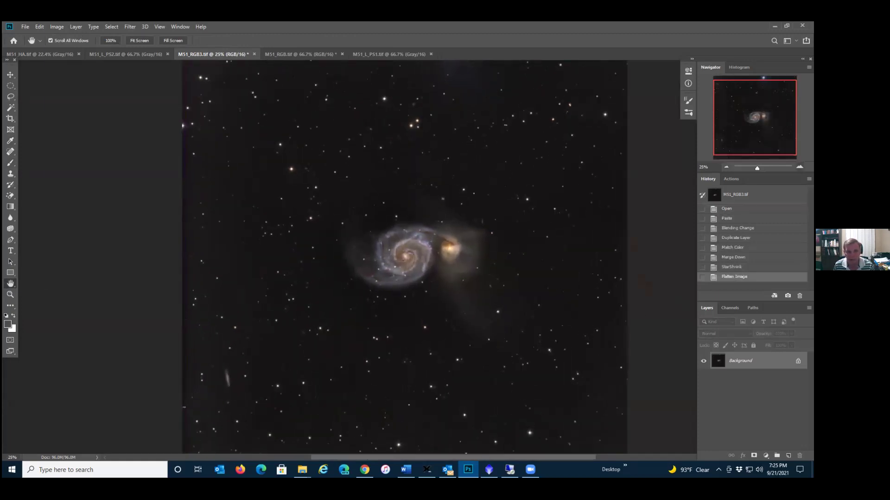
pyautogui.hotkey('ctrl', '+')
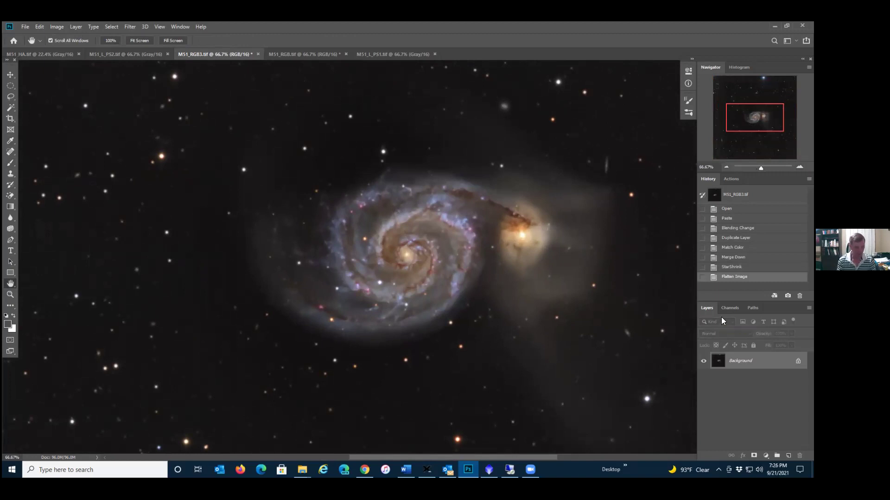
pyautogui.hotkey('ctrl', 'l')
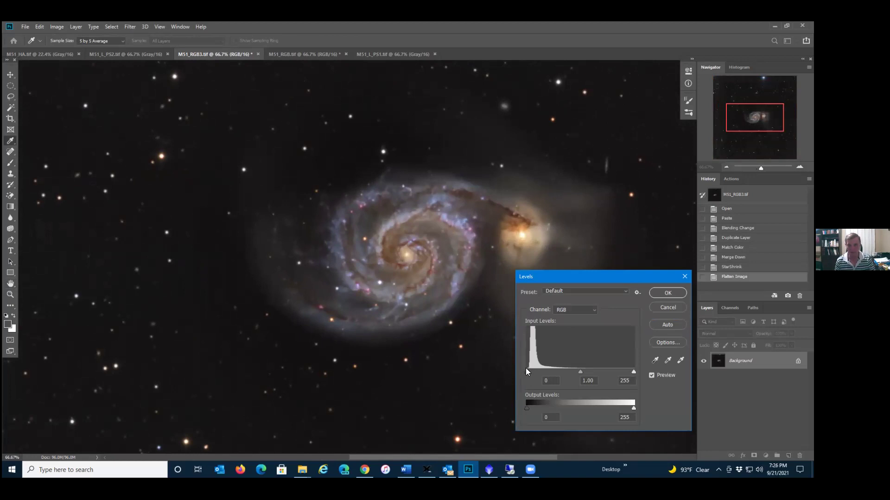
pyautogui.click(664, 308)
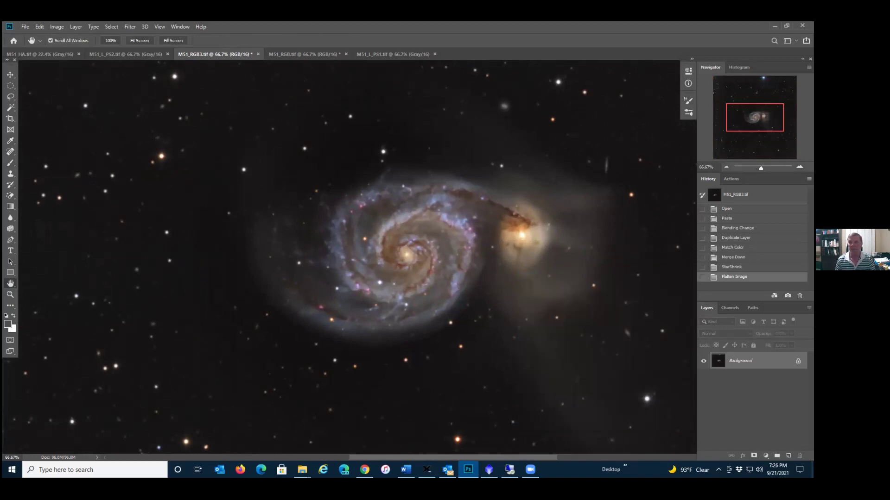
# - Examine the image's histogram in the Colors channel view, then return to the Navigator
pyautogui.click(739, 67)
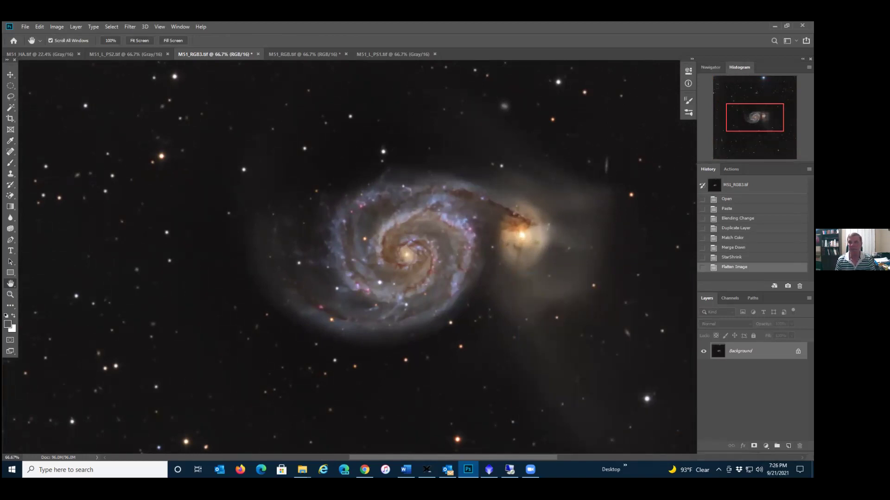
pyautogui.click(742, 81)
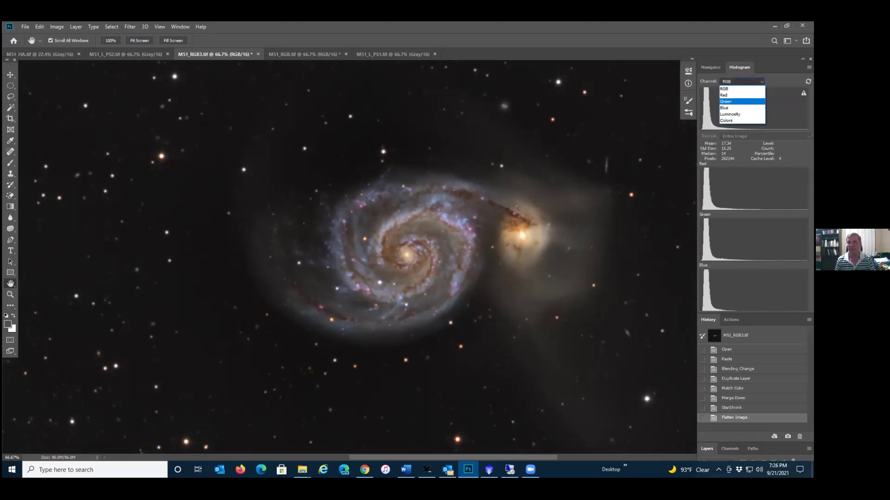
pyautogui.click(741, 121)
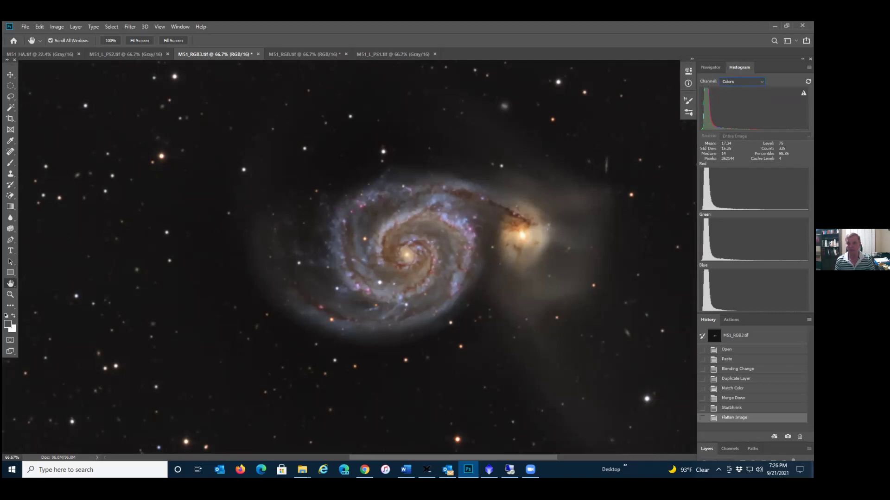
pyautogui.click(718, 69)
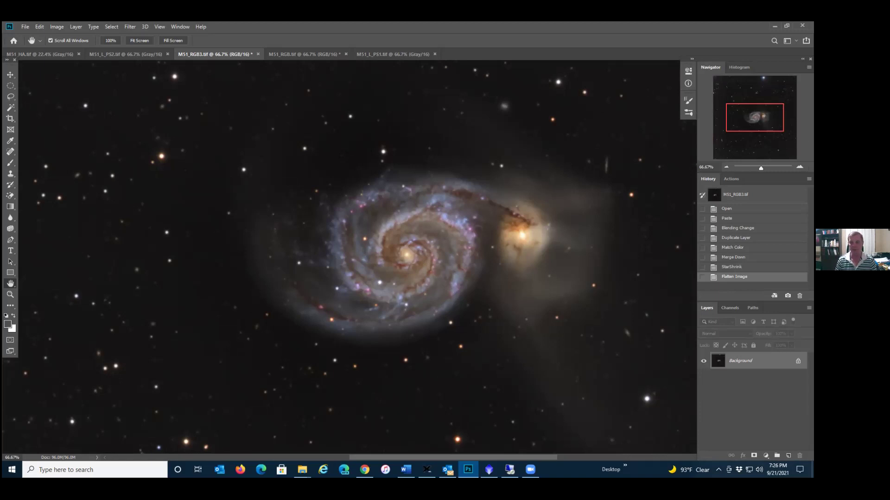
# - Duplicate the flattened Background layer
pyautogui.moveTo(788, 361); pyautogui.dragTo(788, 455)
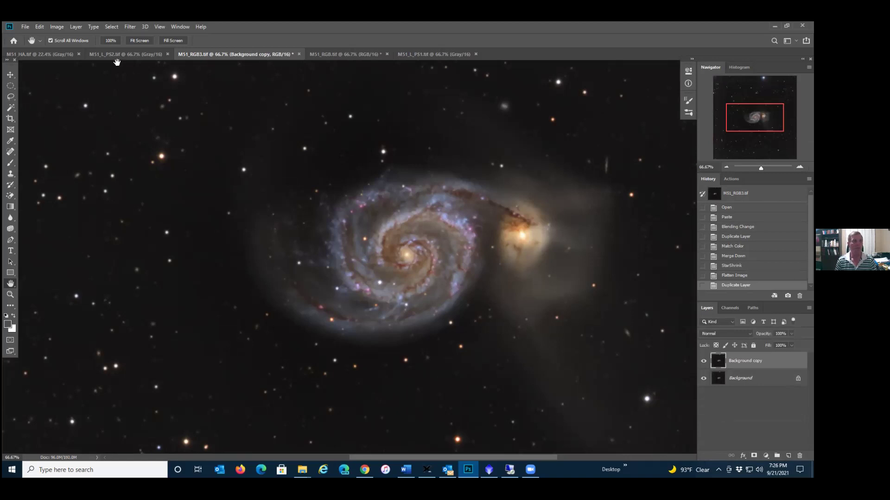
# - Apply a High Pass filter with a 1-pixel radius to the Background copy layer
pyautogui.click(128, 26)
pyautogui.moveTo(210, 195)
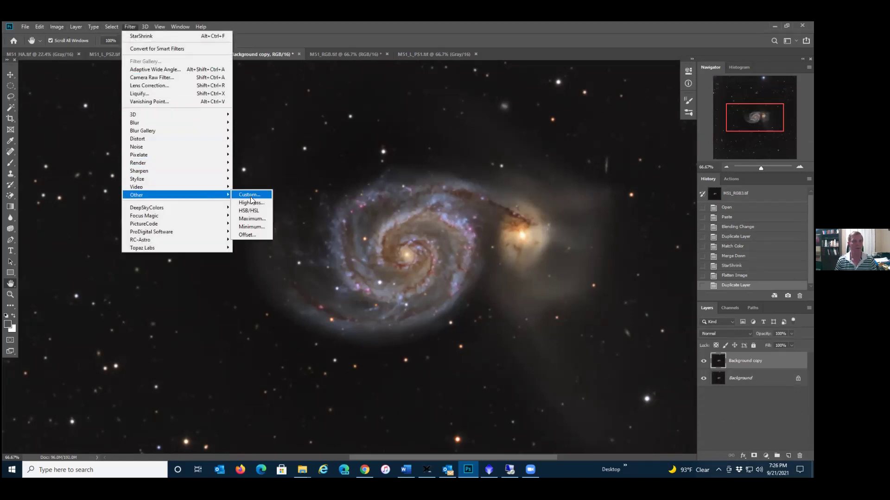
pyautogui.click(248, 200)
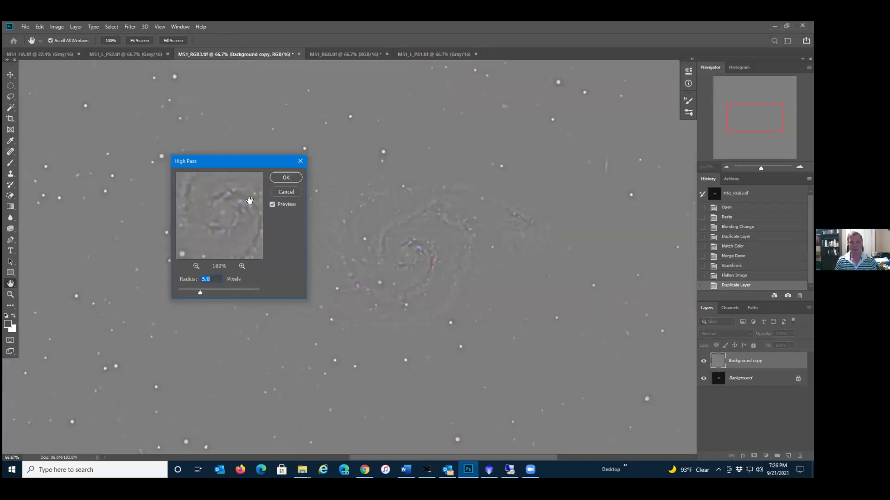
pyautogui.write('1')
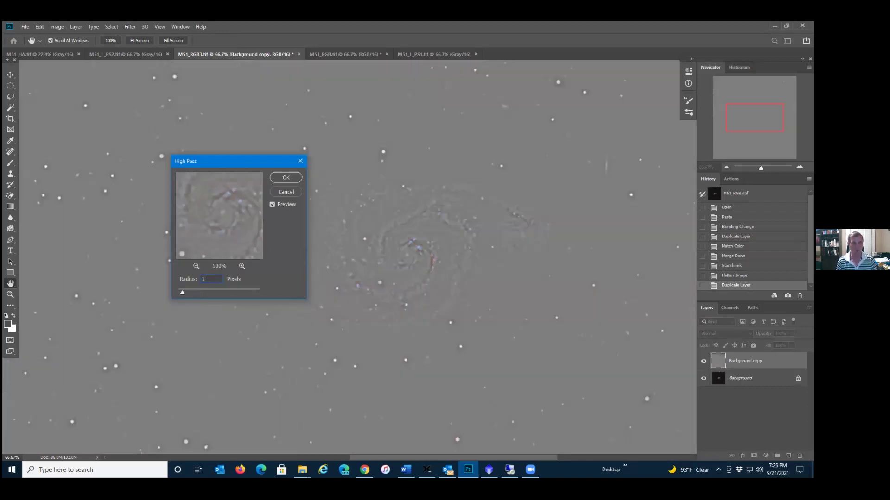
pyautogui.click(275, 177)
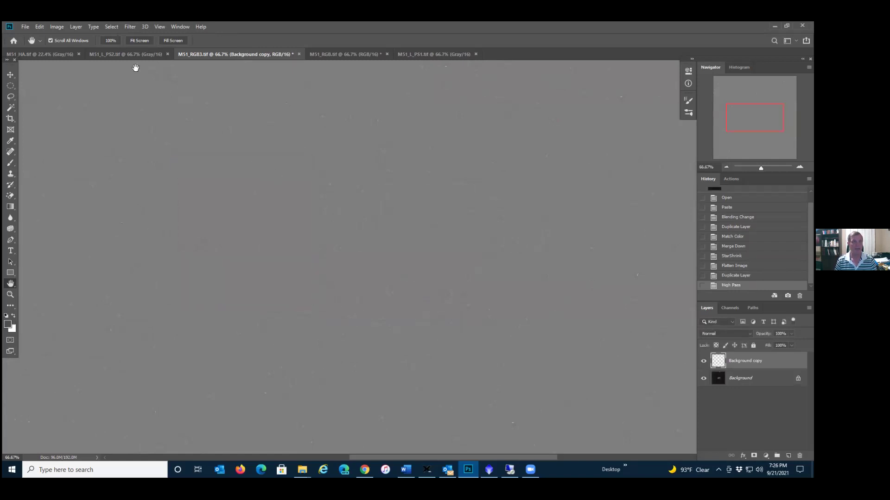
# - Apply a Gaussian Blur with a 1.2-pixel radius to the high-passed Background copy layer
pyautogui.click(125, 27)
pyautogui.moveTo(153, 122)
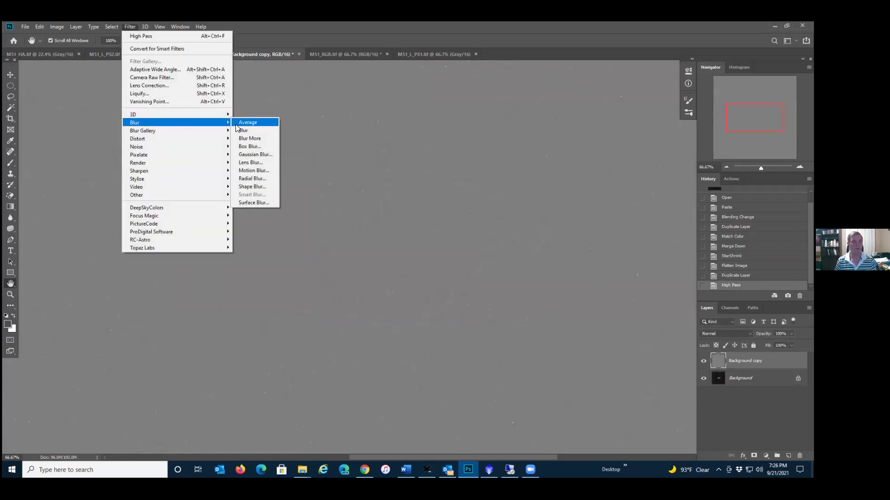
pyautogui.click(247, 155)
pyautogui.write('1.2')
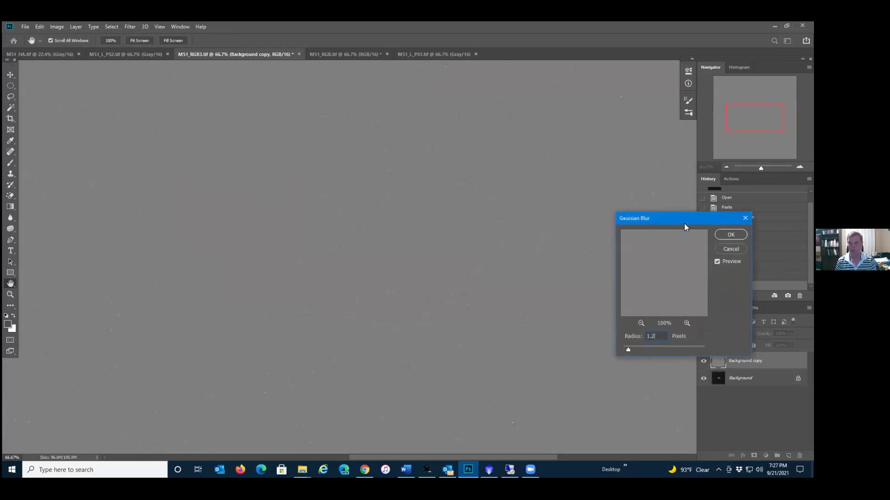
pyautogui.click(725, 235)
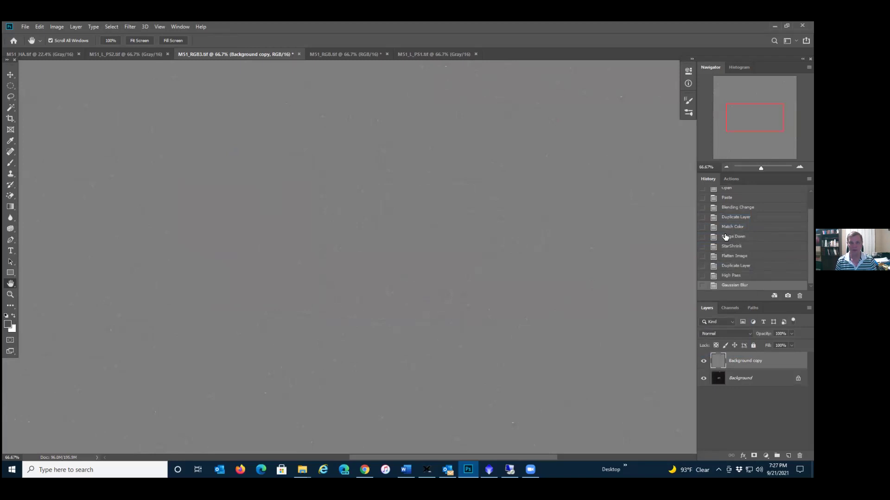
# - Apply a Threshold adjustment to the Background copy, raising the level slightly to isolate the stars as white dots on black
pyautogui.click(54, 29)
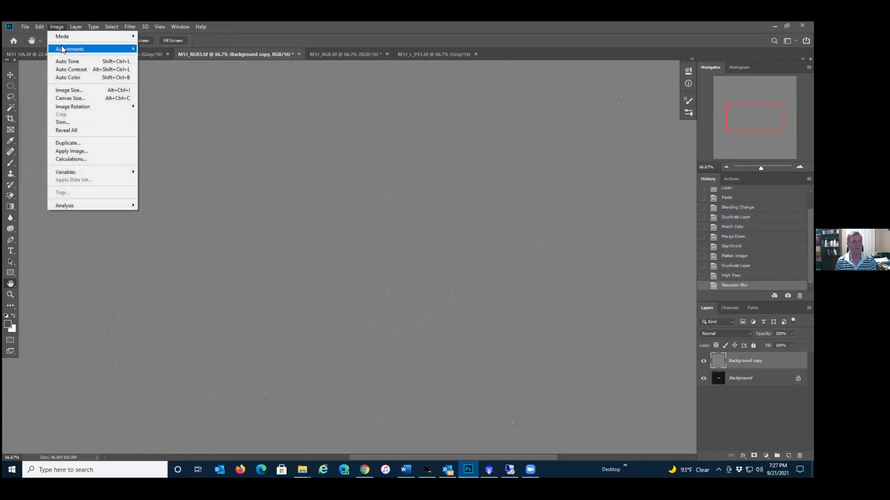
pyautogui.moveTo(65, 49)
pyautogui.click(186, 162)
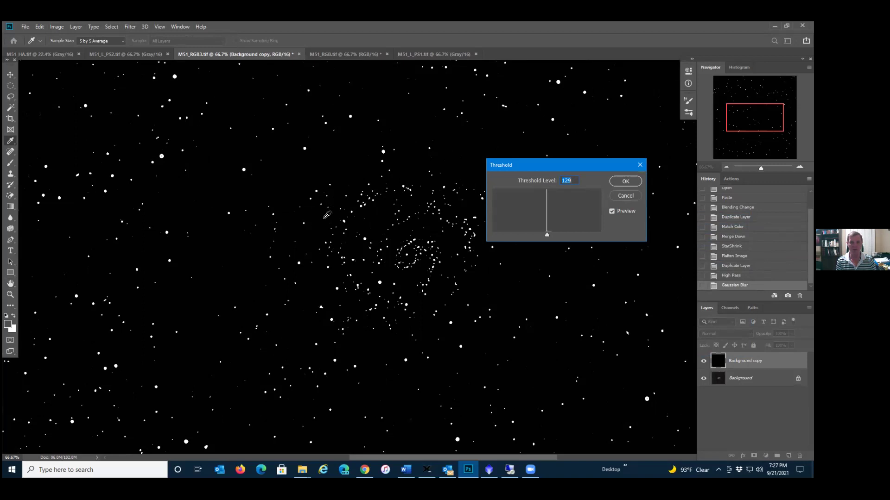
pyautogui.press('Up')
pyautogui.click(621, 182)
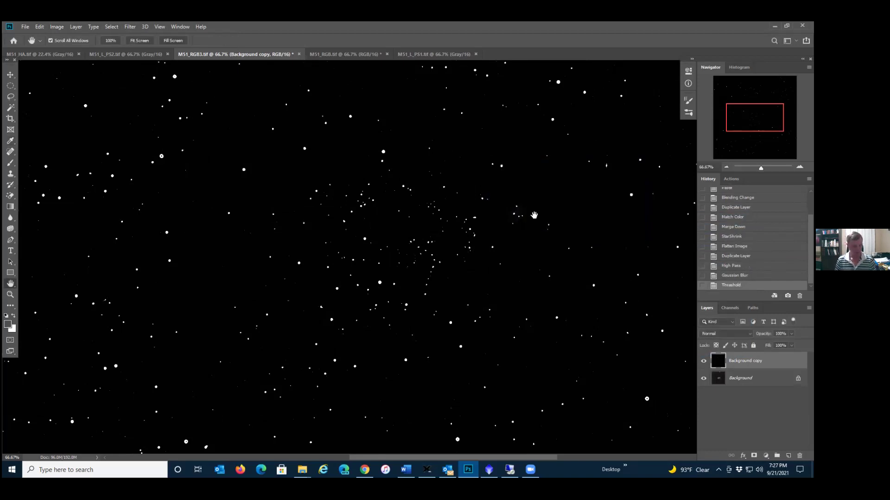
# - Copy the entire thresholded image into a new channel named "stars" and clear the selection
pyautogui.click(475, 216)
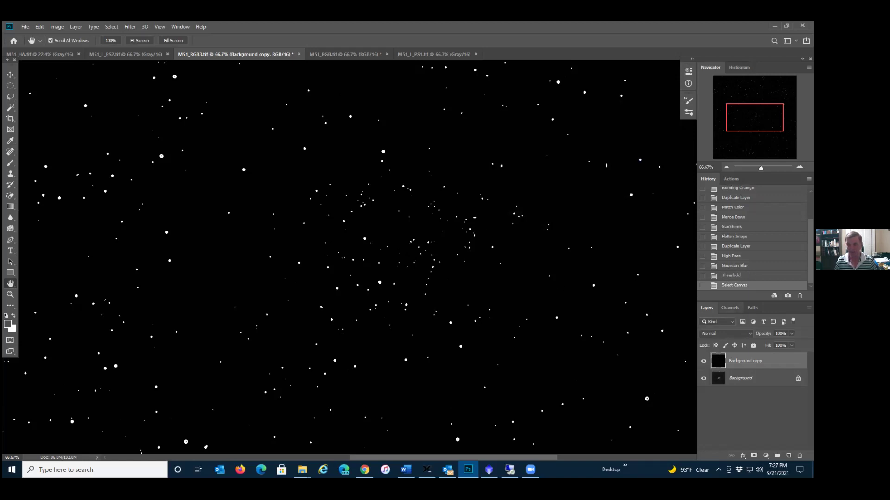
pyautogui.click(730, 308)
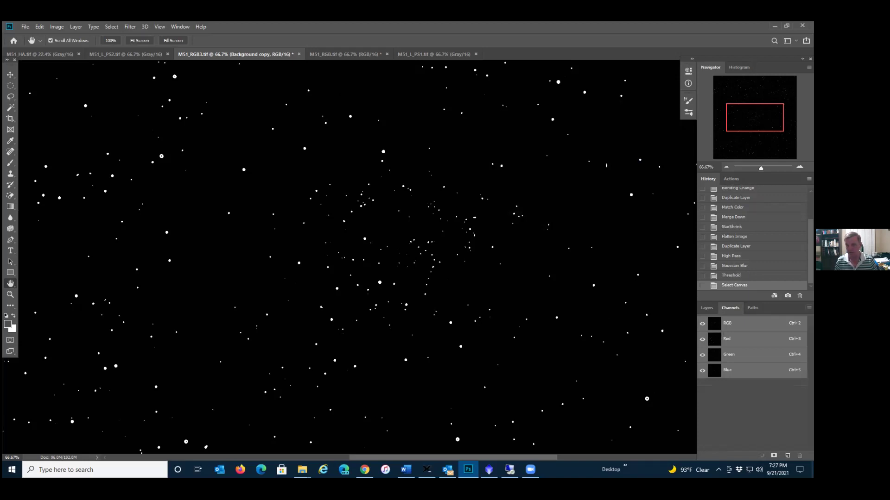
pyautogui.click(808, 307)
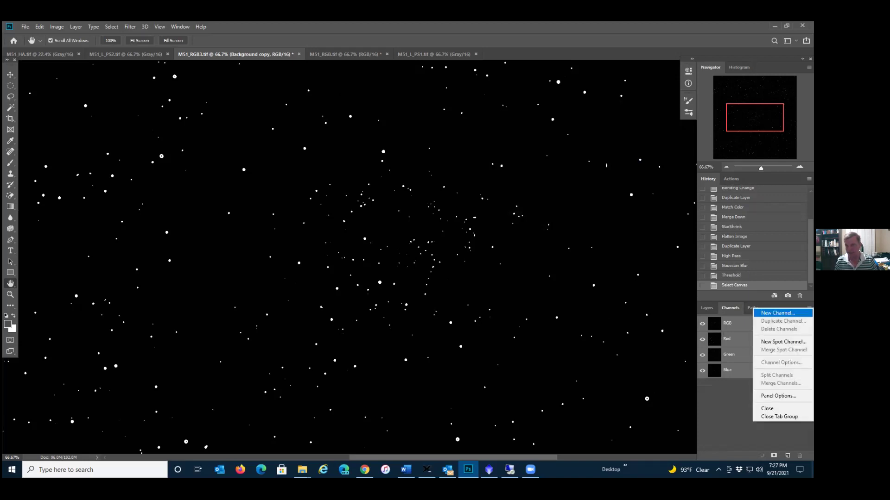
pyautogui.click(779, 313)
pyautogui.write('st')
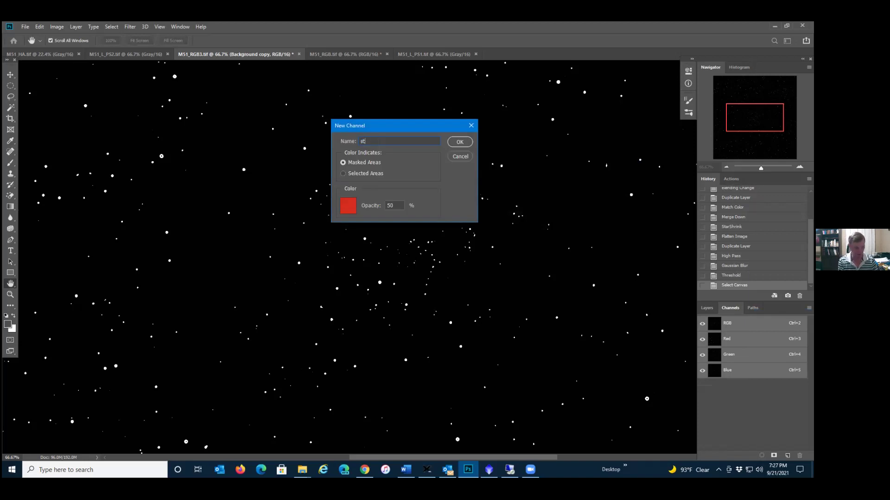
pyautogui.write('ars')
pyautogui.press('Return')
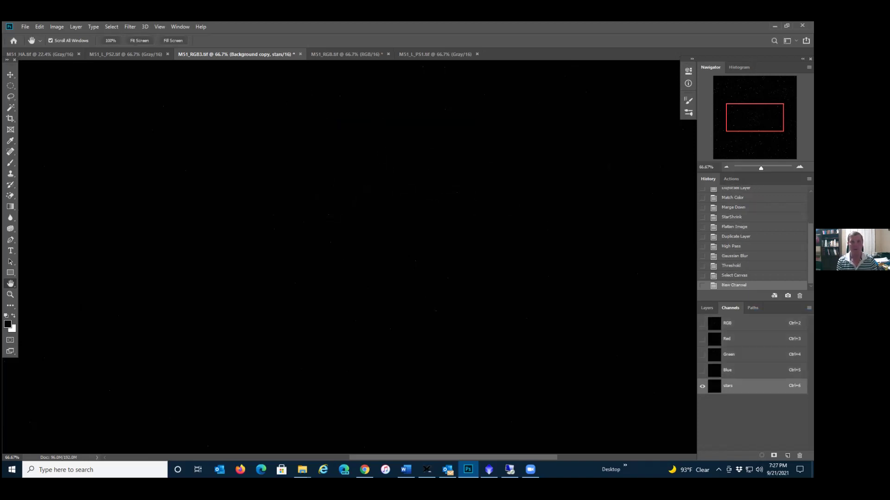
pyautogui.hotkey('ctrl', 'v')
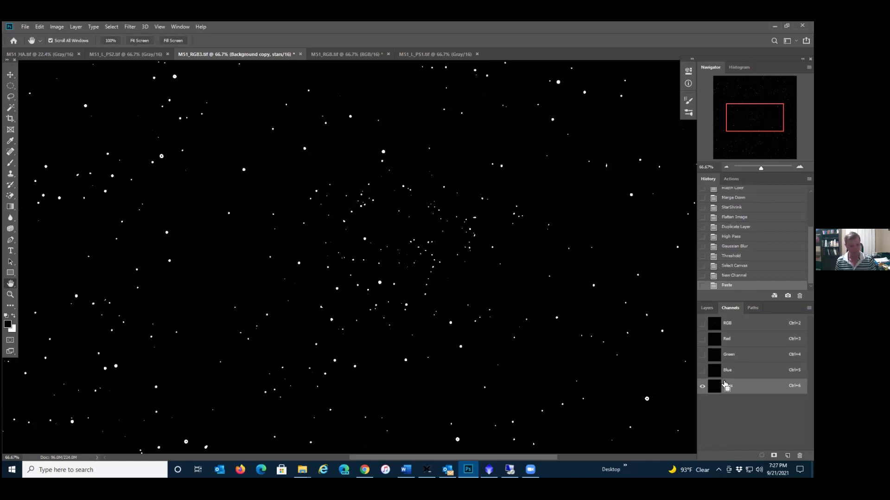
pyautogui.hotkey('ctrl', 'd')
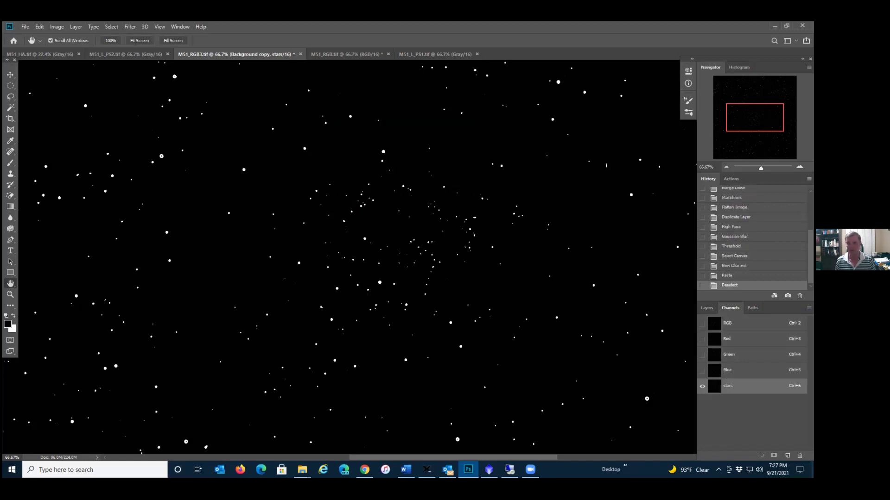
# - Return to the composite RGB channel and delete the thresholded Background copy layer
pyautogui.hotkey('ctrl', '2')
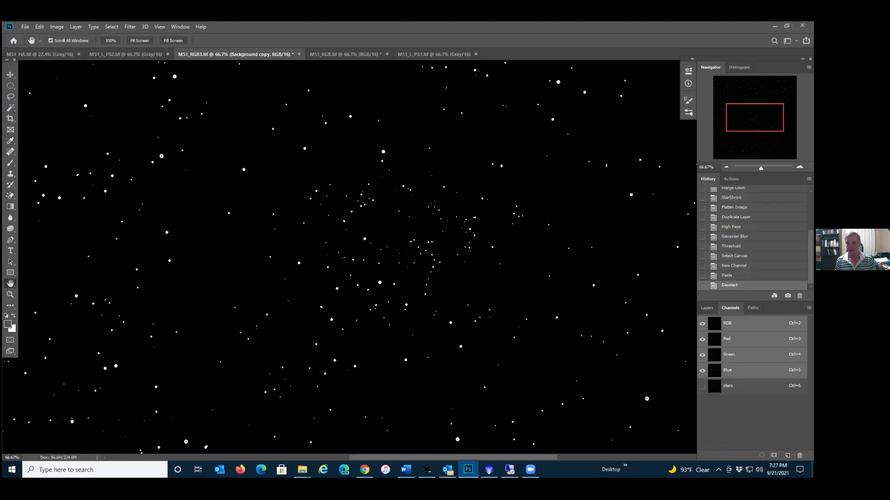
pyautogui.click(707, 308)
pyautogui.moveTo(746, 361); pyautogui.dragTo(799, 455)
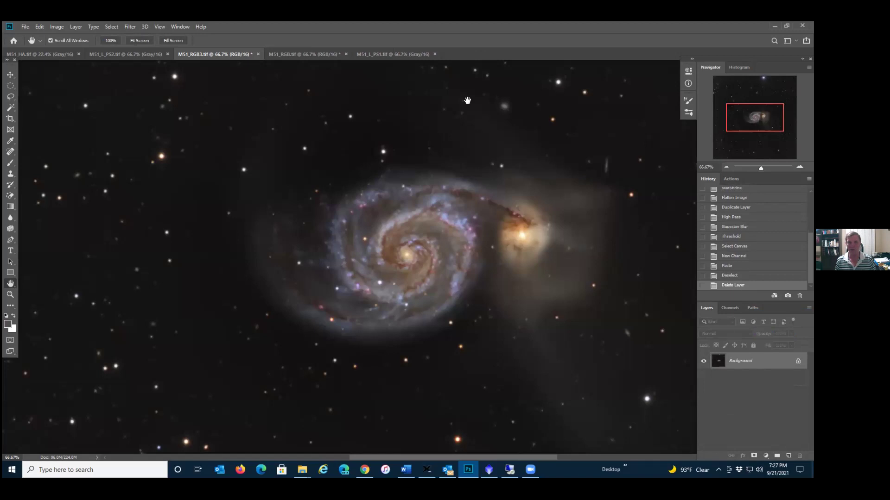
# - Load the "stars" channel as a new selection on the Background layer
pyautogui.click(112, 27)
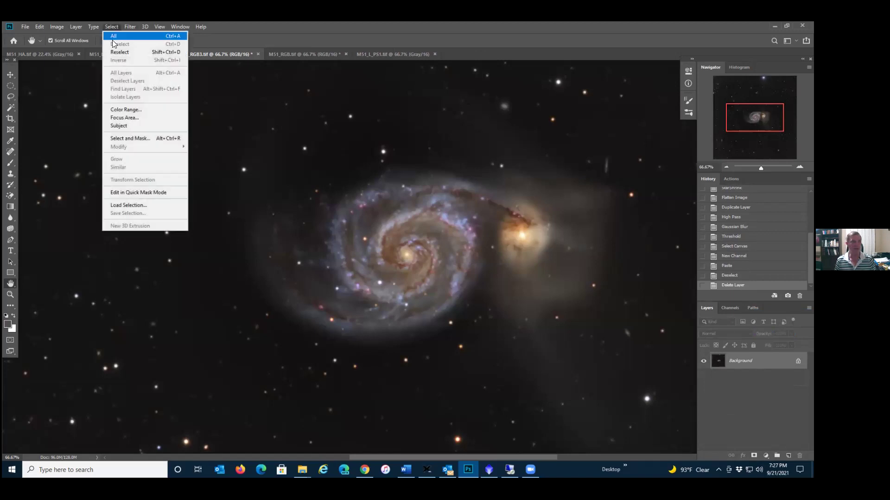
pyautogui.click(133, 205)
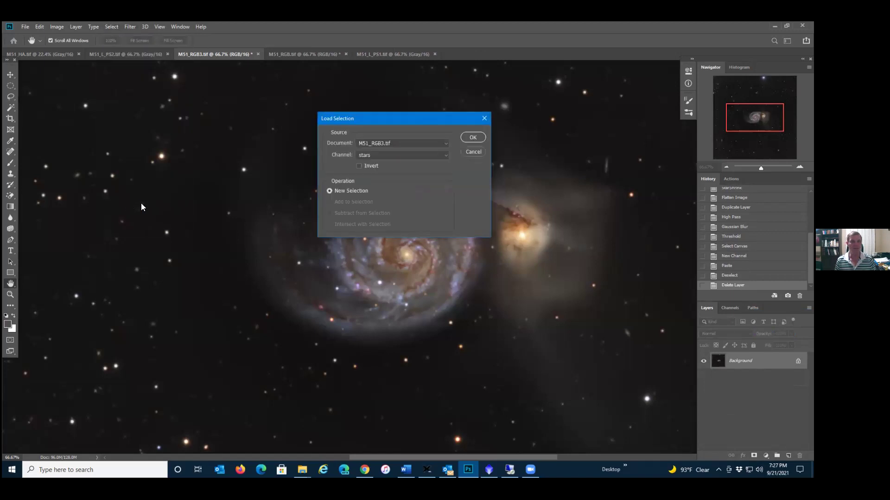
pyautogui.click(472, 139)
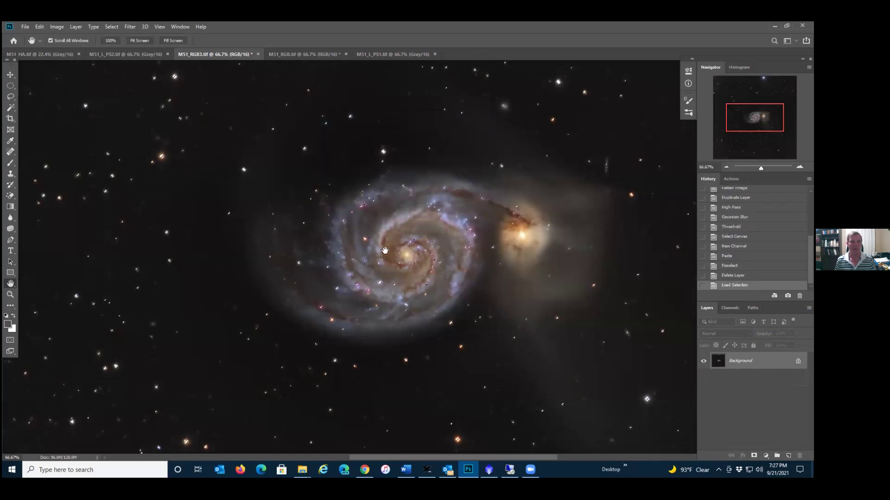
pyautogui.hotkey('ctrl', 'h')
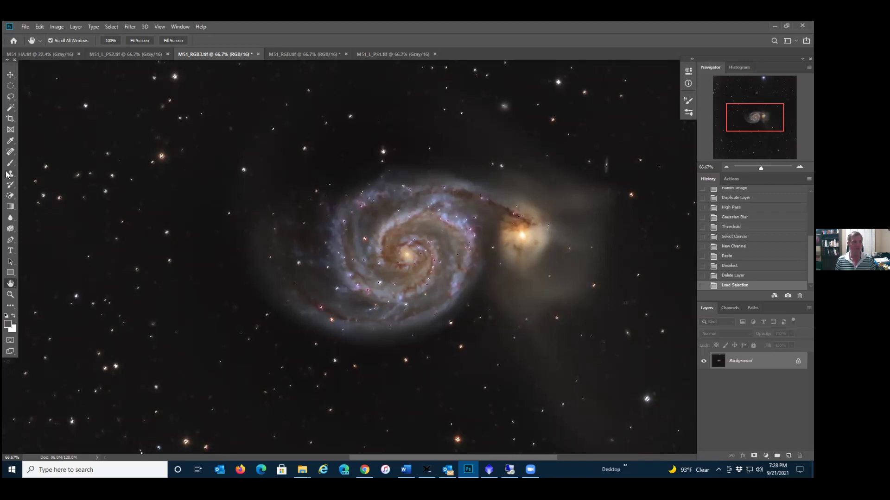
# - Subtract the main spiral galaxy and its companion from the star selection with a freehand Lasso outline
pyautogui.click(10, 96)
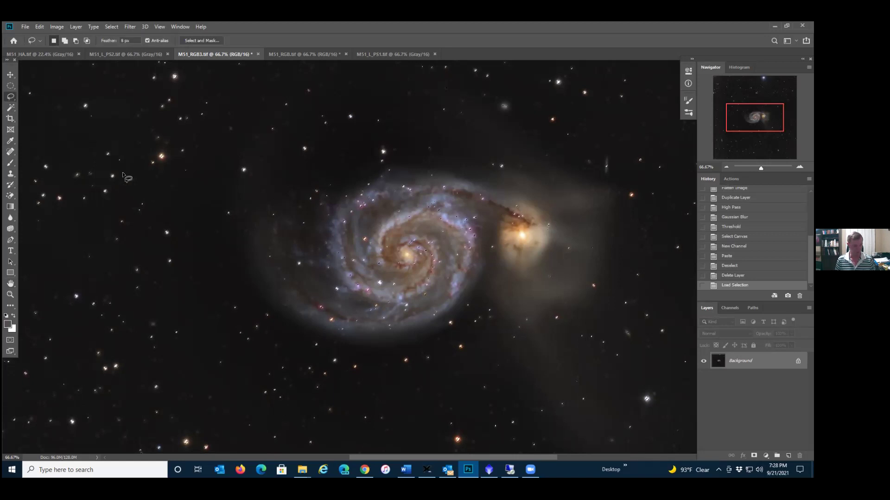
pyautogui.press('alt')
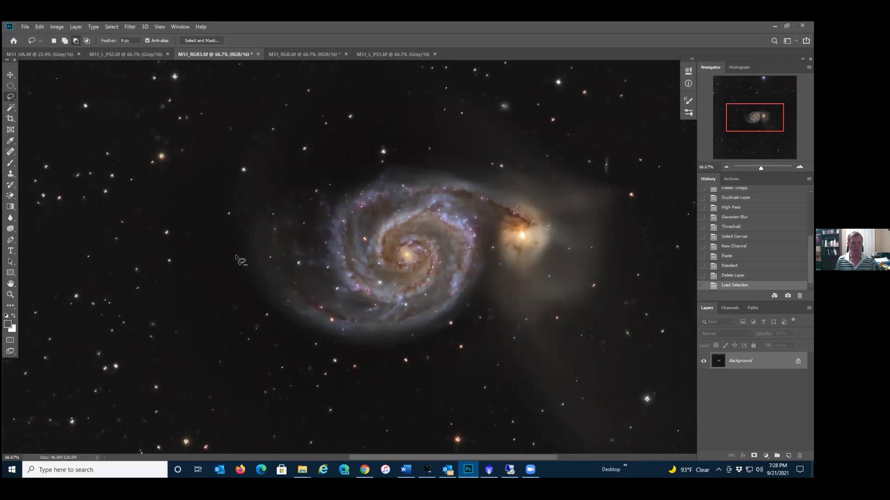
pyautogui.press('alt')
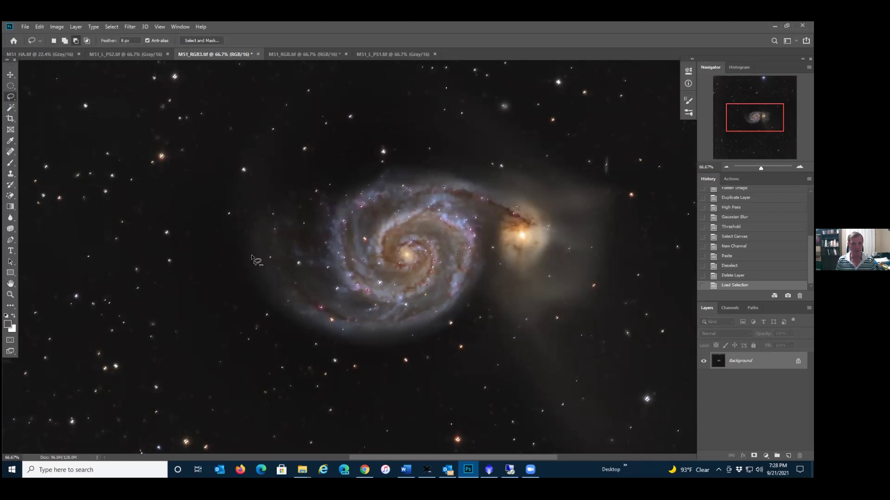
pyautogui.moveTo(401, 164)
pyautogui.mouseDown()
pyautogui.moveTo(284, 184)
pyautogui.moveTo(258, 232)
pyautogui.moveTo(266, 298)
pyautogui.moveTo(349, 334)
pyautogui.moveTo(396, 333)
pyautogui.moveTo(428, 331)
pyautogui.moveTo(531, 289)
pyautogui.moveTo(551, 256)
pyautogui.moveTo(535, 202)
pyautogui.moveTo(474, 173)
pyautogui.moveTo(397, 165)
pyautogui.mouseUp()
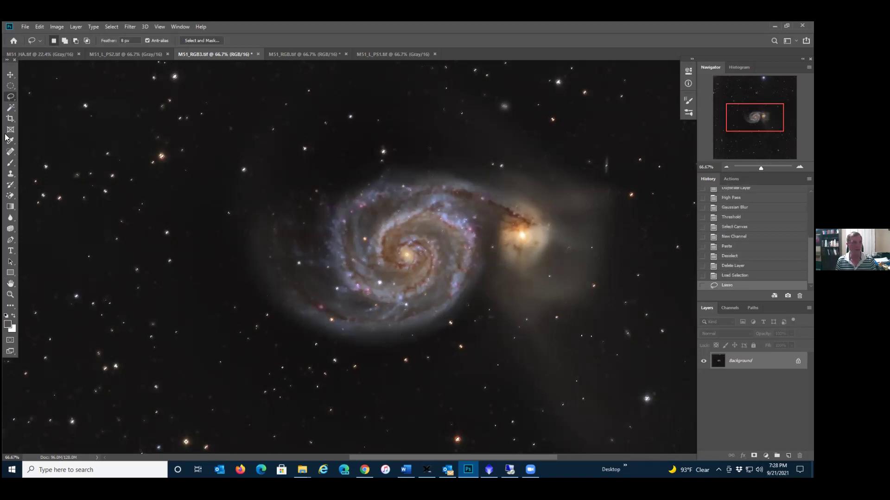
# - Add the orange and white foreground stars beside the spiral galaxy's core back to the selection with the Magic Wand
pyautogui.click(10, 108)
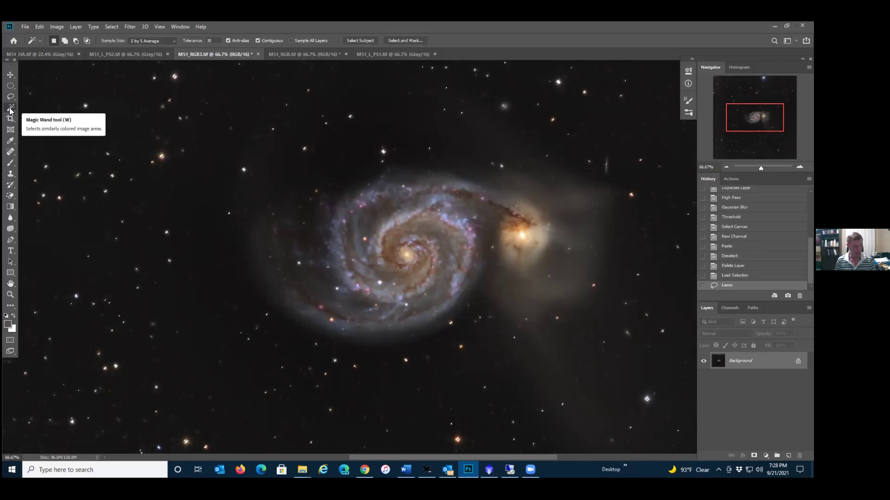
pyautogui.press('shift')
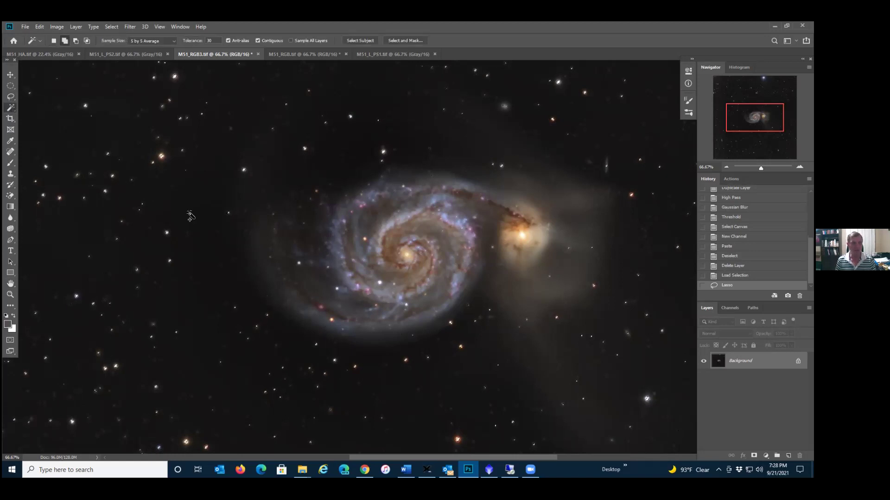
pyautogui.keyDown('shift'); pyautogui.click(368, 256); pyautogui.keyUp('shift')
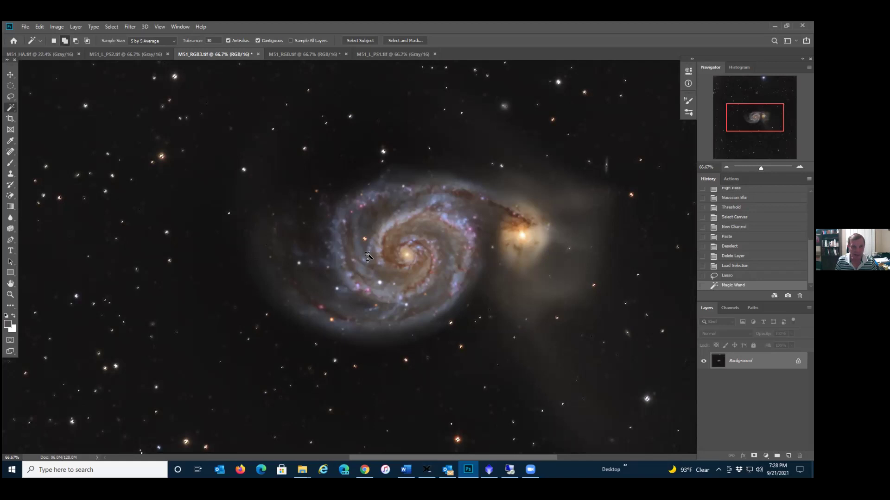
pyautogui.click(379, 283)
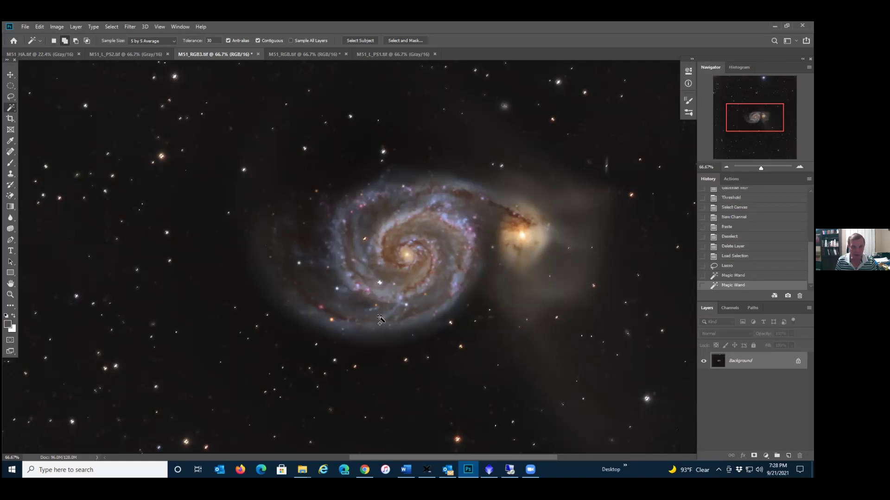
# - Try to add the star on the lower spiral arm to the selection with the Magic Wand
pyautogui.keyDown('shift'); pyautogui.click(405, 306); pyautogui.keyUp('shift')
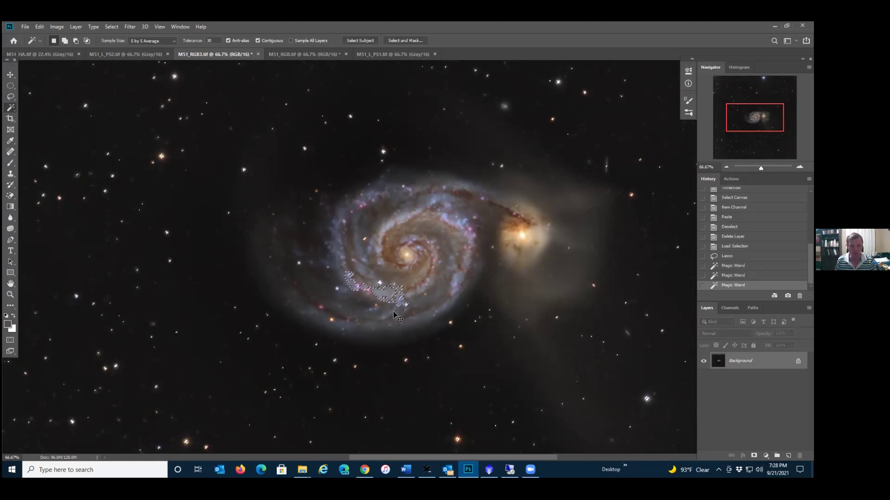
pyautogui.hotkey('ctrl', 'z')
pyautogui.hotkey('ctrl', 'h')
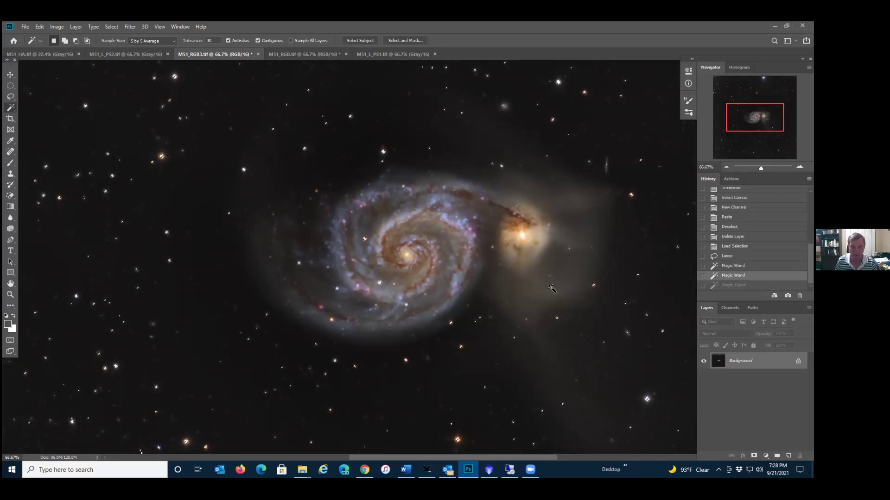
# - Add the small foreground stars on the lower-left arm and outer left edge of the spiral galaxy to the selection with the Magic Wand
pyautogui.scroll(1, 403, 258)
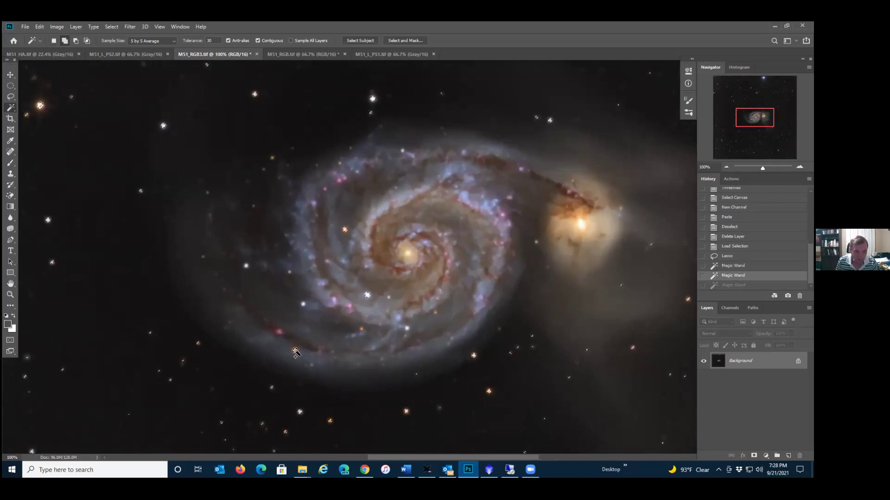
pyautogui.keyDown('shift'); pyautogui.click(303, 397); pyautogui.keyUp('shift')
pyautogui.keyDown('shift'); pyautogui.click(308, 304); pyautogui.keyUp('shift')
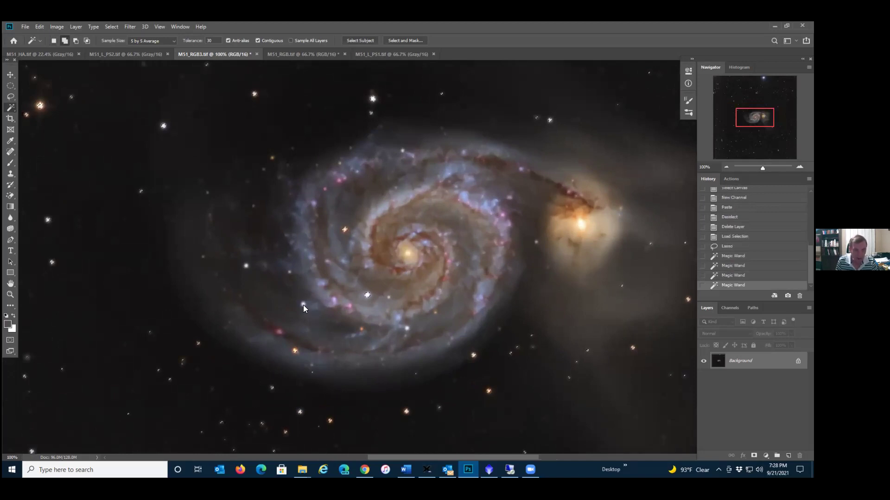
pyautogui.keyDown('shift'); pyautogui.click(248, 269); pyautogui.keyUp('shift')
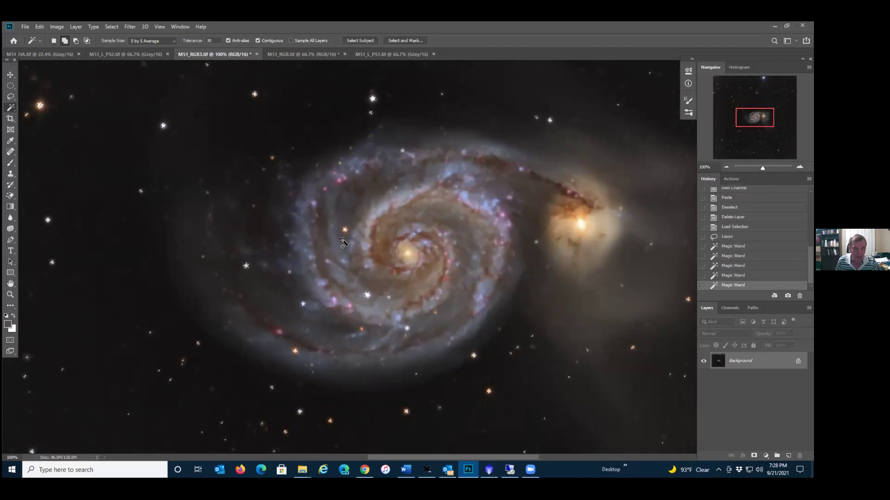
# - Add the white star below the spiral galaxy's core and the star on its upper arm to the selection, undoing a stray pick
pyautogui.click(387, 297)
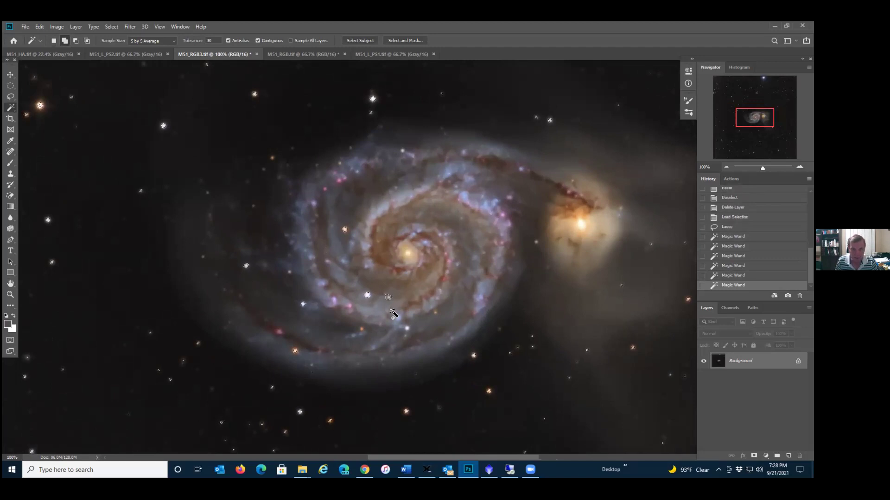
pyautogui.hotkey('ctrl', 'z')
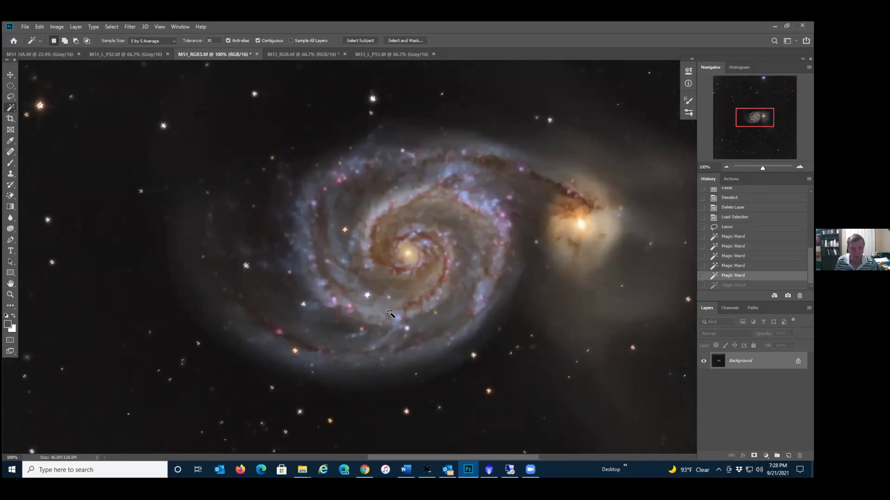
pyautogui.click(406, 330)
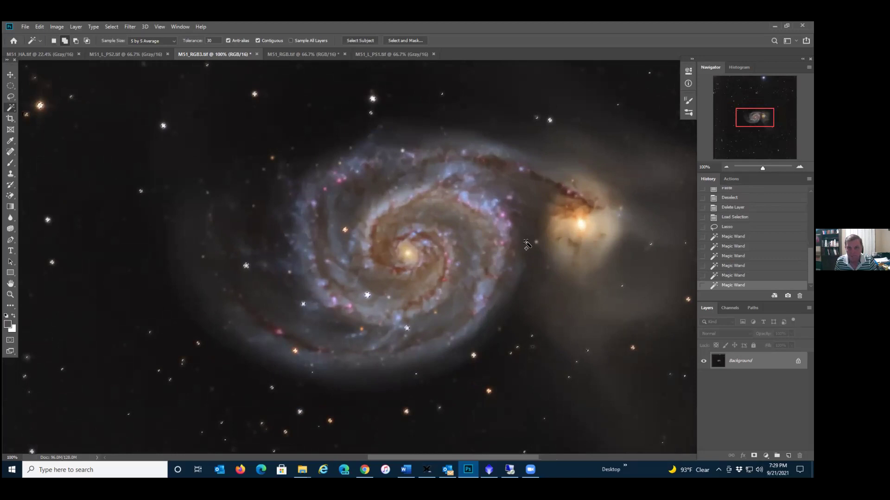
pyautogui.click(403, 152)
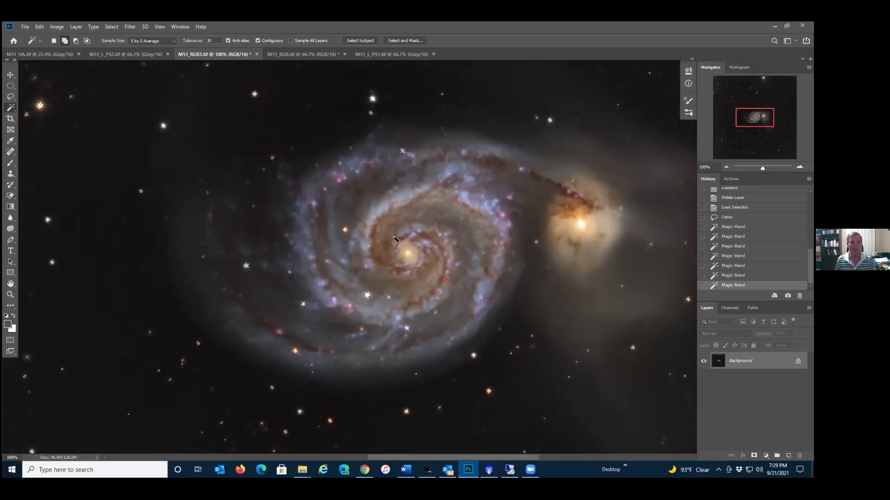
# - Add the cores of the bright orange and blue-white stars in the image's upper-left area to the selection with the Magic Wand
pyautogui.moveTo(755, 117); pyautogui.dragTo(705, 63)
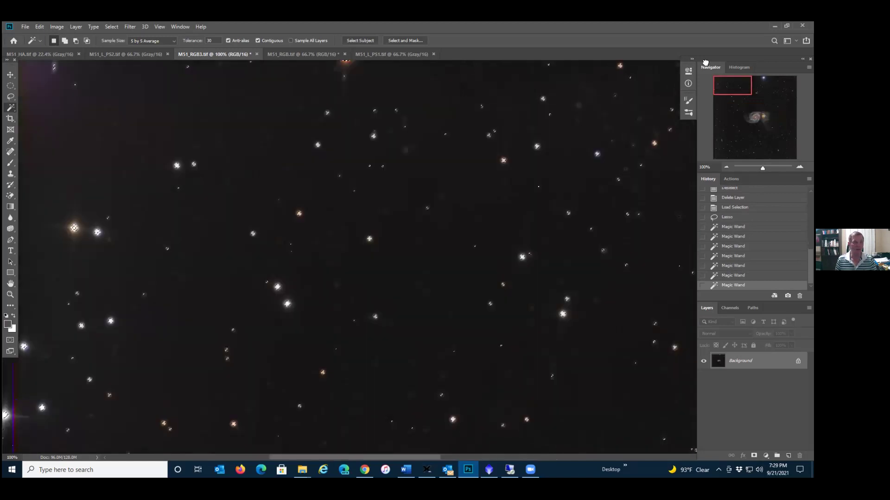
pyautogui.keyDown('shift'); pyautogui.click(97, 231); pyautogui.keyUp('shift')
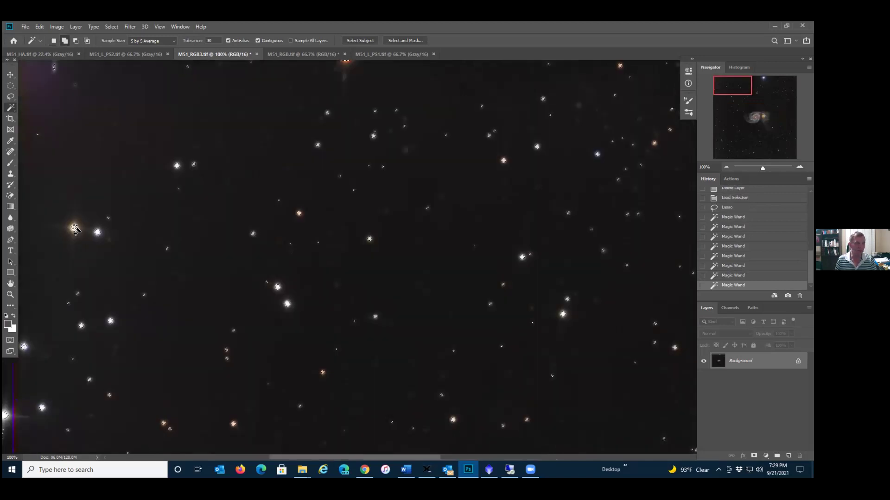
pyautogui.keyDown('shift'); pyautogui.click(74, 229); pyautogui.keyUp('shift')
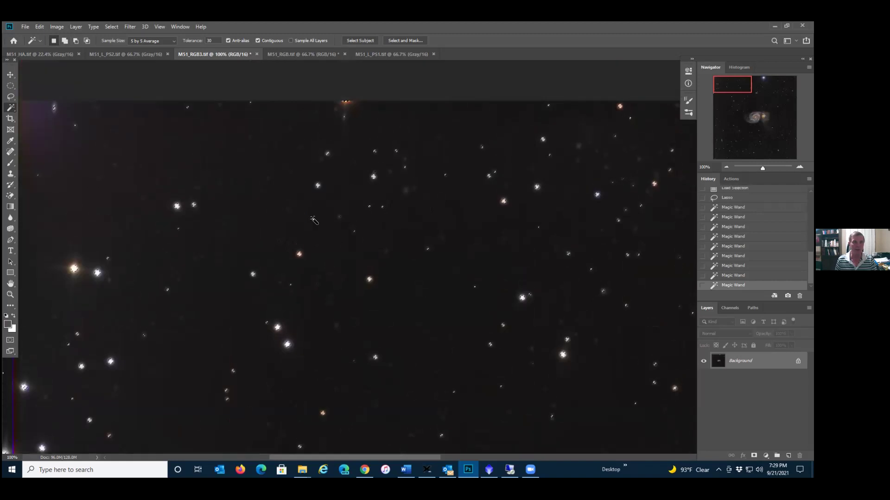
pyautogui.scroll(-5, 315, 219)
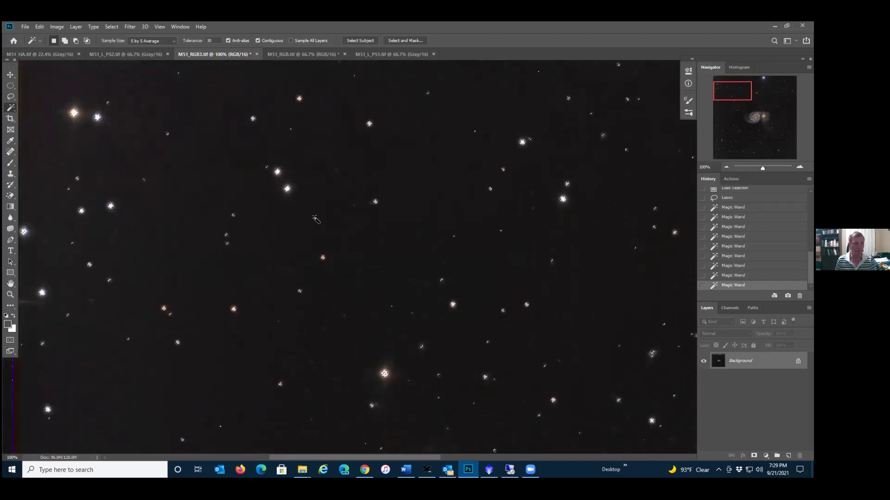
pyautogui.keyDown('shift'); pyautogui.click(23, 231); pyautogui.keyUp('shift')
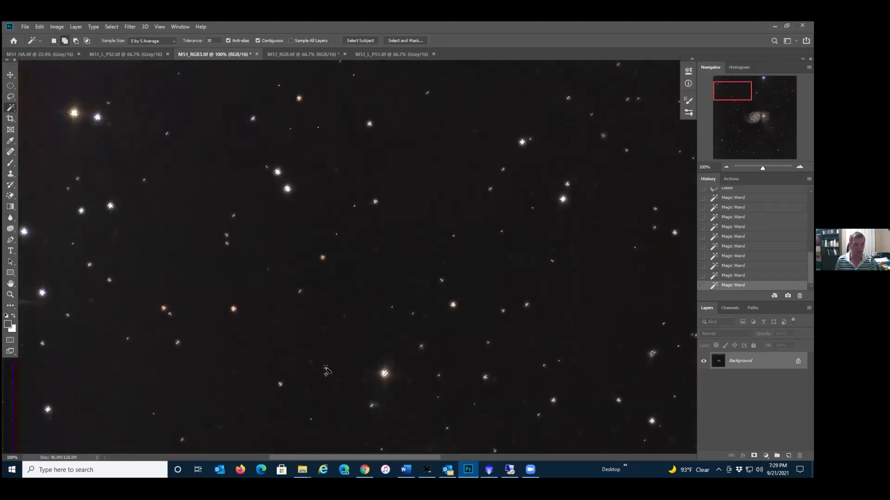
pyautogui.keyDown('shift'); pyautogui.click(384, 374); pyautogui.keyUp('shift')
# - Add the spiked orange star, the bright white star and the orange star below them on the image's left side to the selection
pyautogui.scroll(-5, 580, 218)
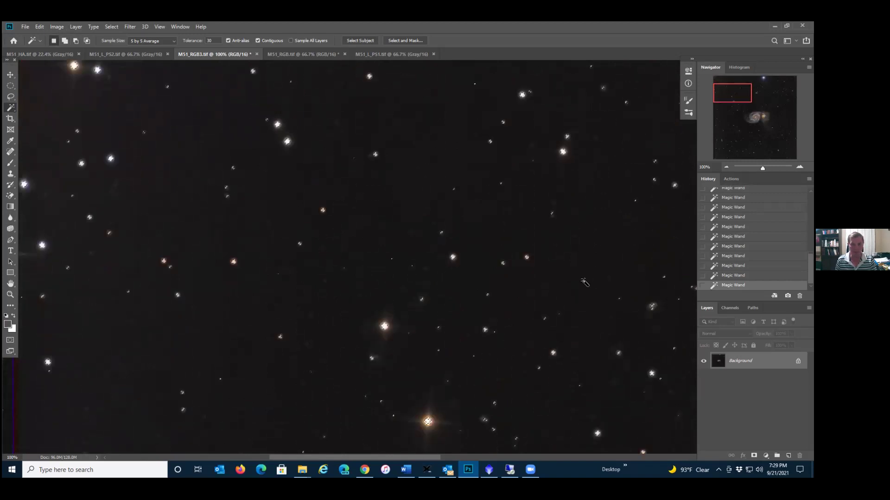
pyautogui.scroll(-2, 585, 283)
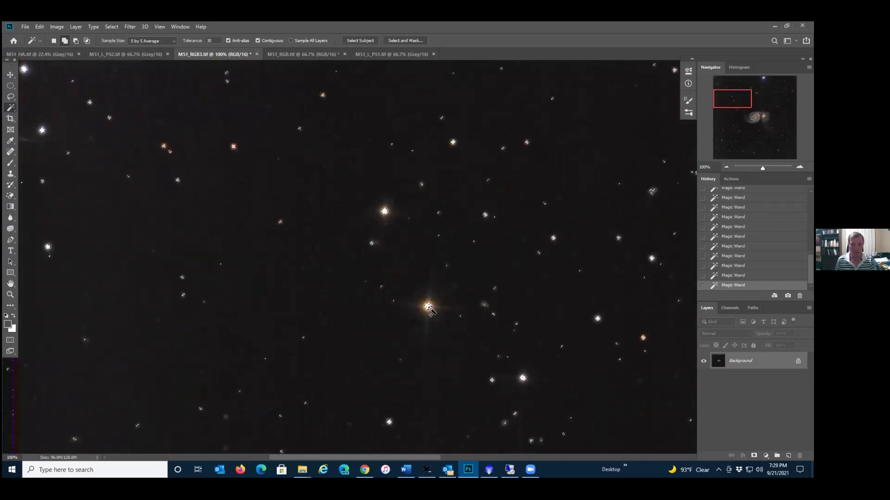
pyautogui.scroll(-2, 500, 371)
pyautogui.scroll(-2, 501, 371)
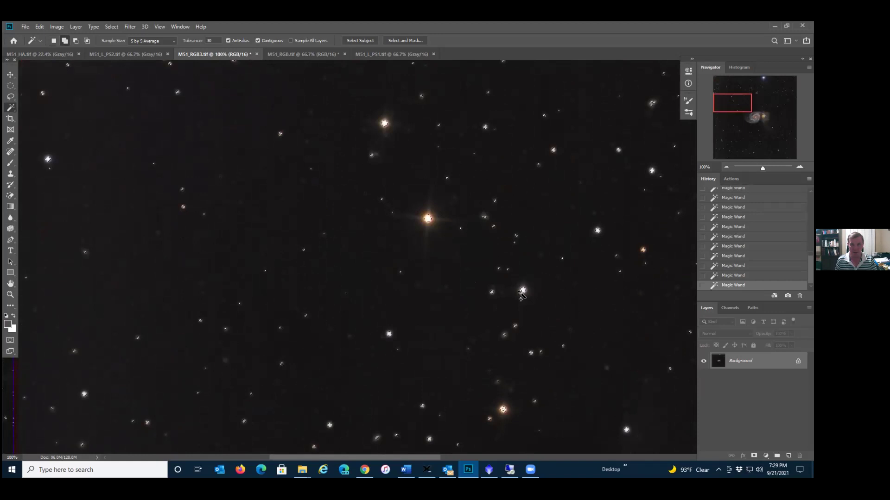
pyautogui.scroll(-5, 504, 409)
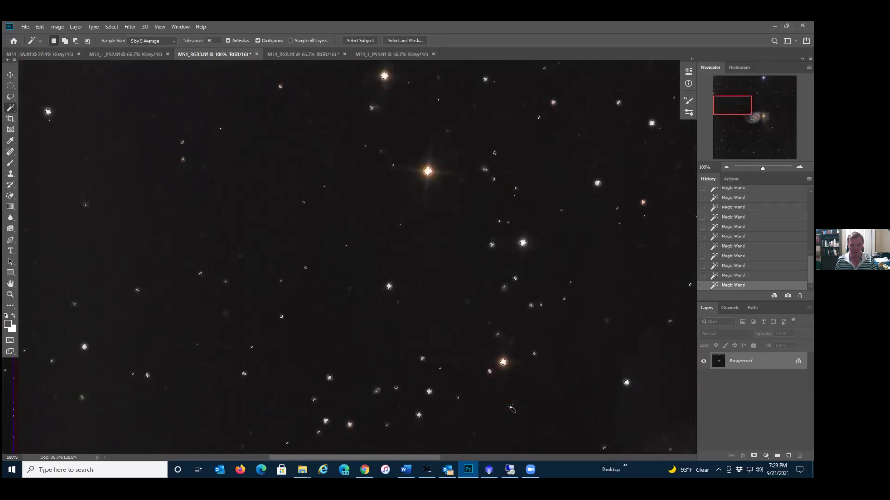
pyautogui.scroll(-5, 511, 399)
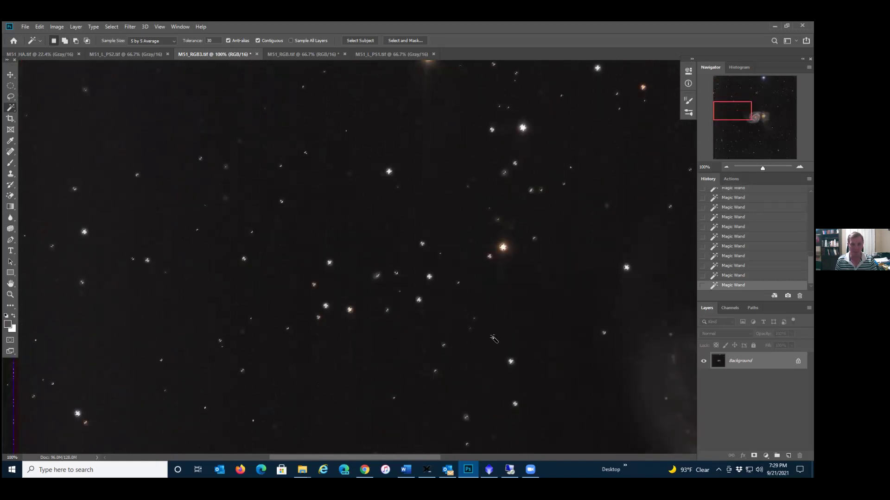
# - Add the bright yellowish star beside the small blue and orange stars, below left of the spiral galaxy, to the selection
pyautogui.scroll(-9, 493, 338)
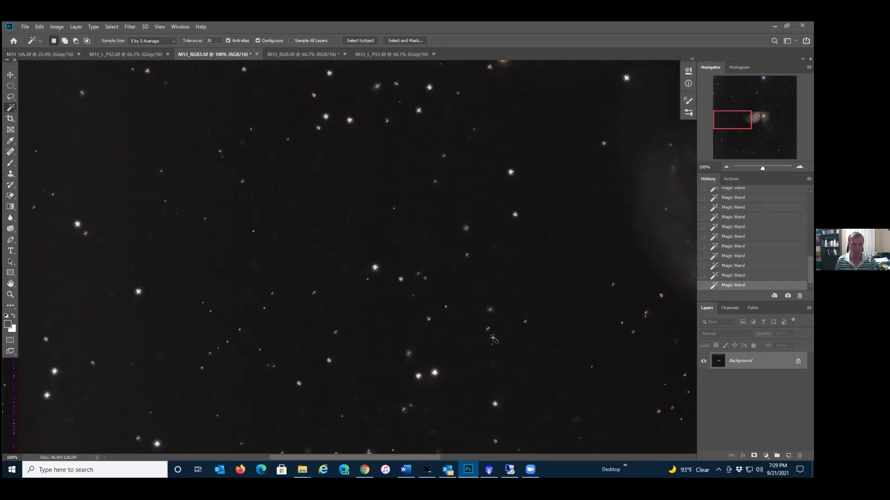
pyautogui.scroll(-1, 494, 340)
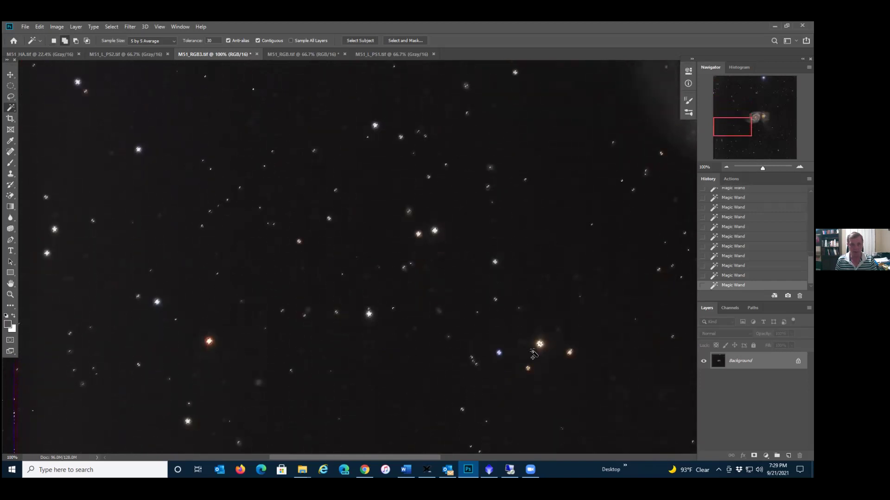
pyautogui.scroll(-7, 547, 379)
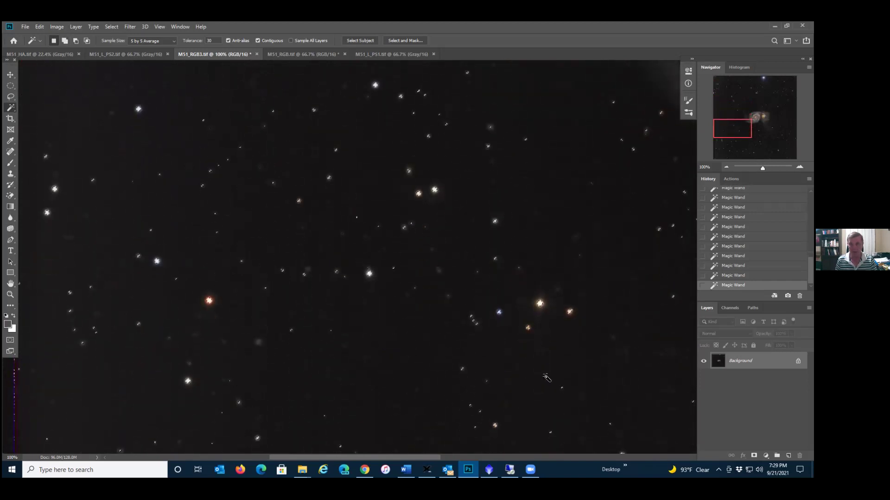
# - Add the cores of the bright white stars in the image's lower-left area, beside the edge-on galaxy, to the selection
pyautogui.scroll(-2, 546, 377)
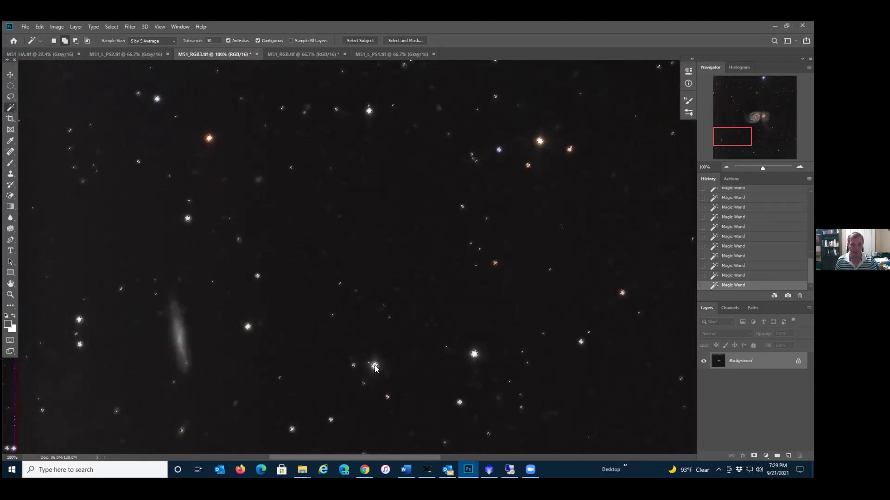
pyautogui.scroll(-1, 439, 384)
pyautogui.scroll(-7, 440, 385)
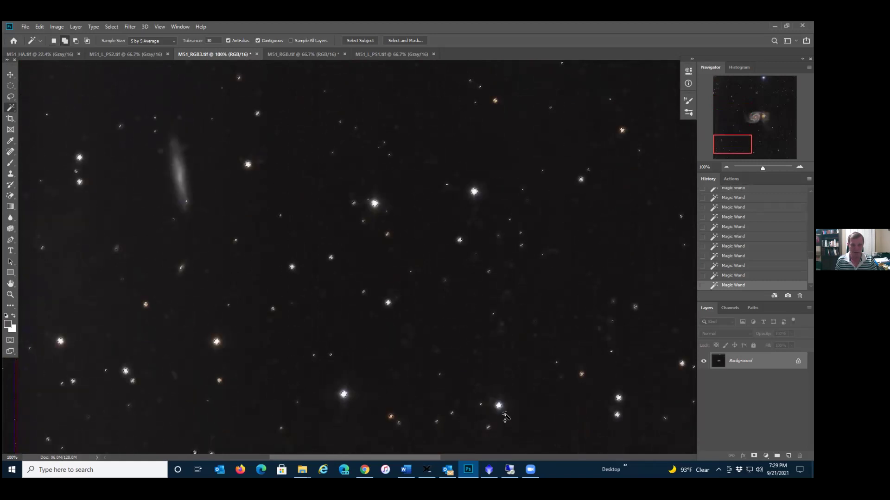
pyautogui.scroll(-2, 503, 408)
pyautogui.scroll(-4, 504, 409)
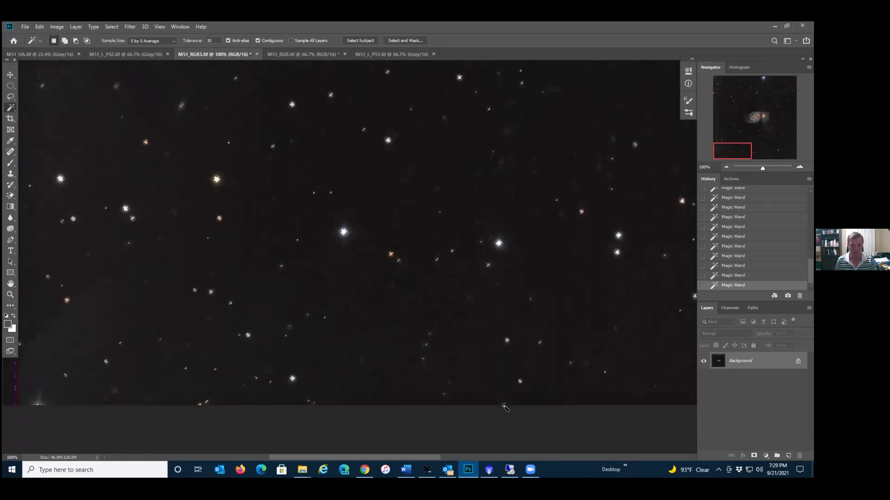
pyautogui.scroll(2, 508, 377)
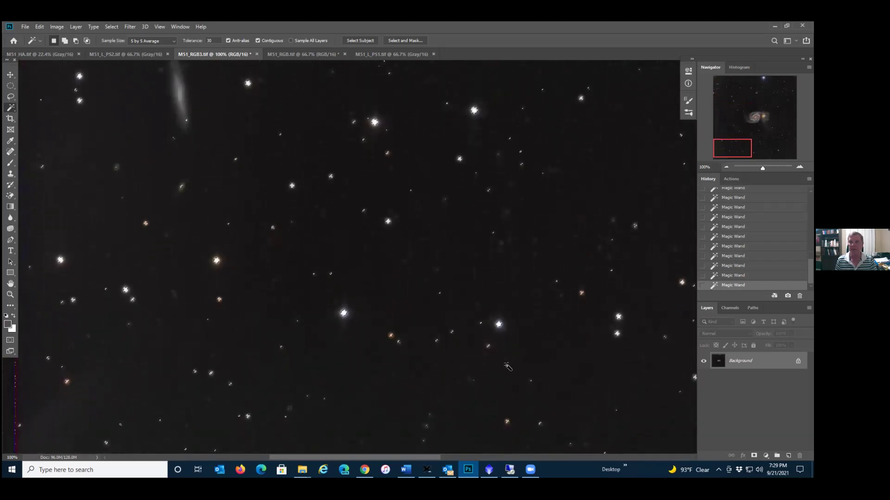
# - Add the cores of the bright stars in the image's bottom-centre area to the selection with the Magic Wand
pyautogui.moveTo(397, 458); pyautogui.dragTo(532, 457)
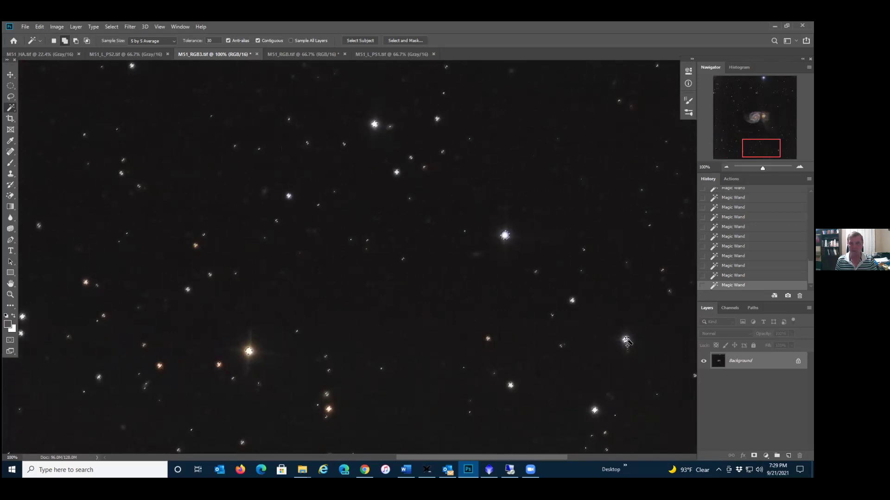
pyautogui.scroll(3, 625, 334)
pyautogui.scroll(10, 624, 320)
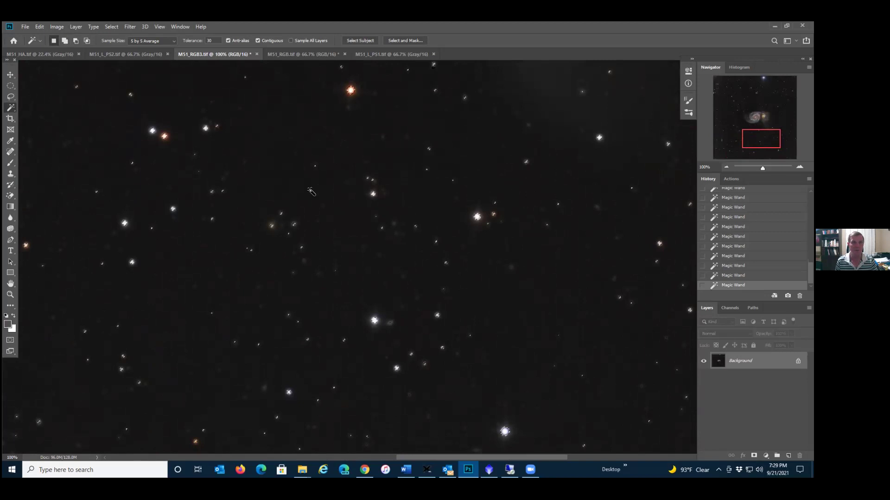
# - Add the core of the bright white star below right of the companion galaxy to the selection
pyautogui.scroll(6, 321, 207)
pyautogui.scroll(6, 321, 207)
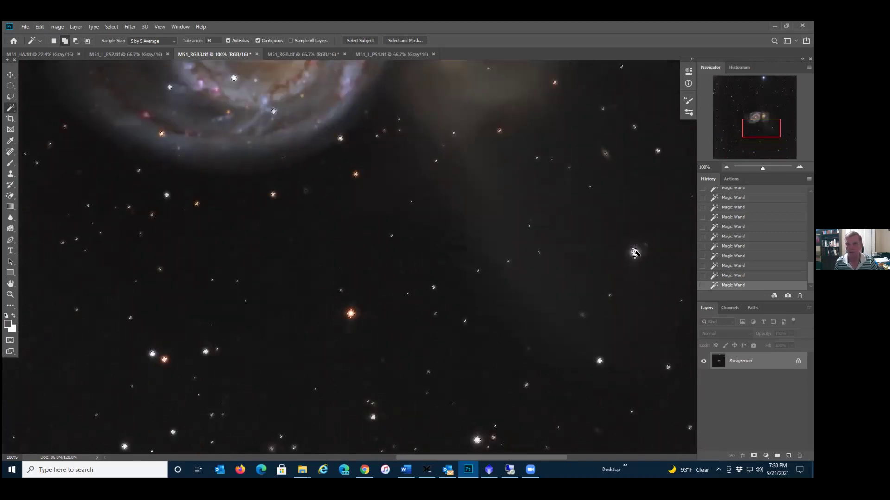
pyautogui.scroll(12, 635, 263)
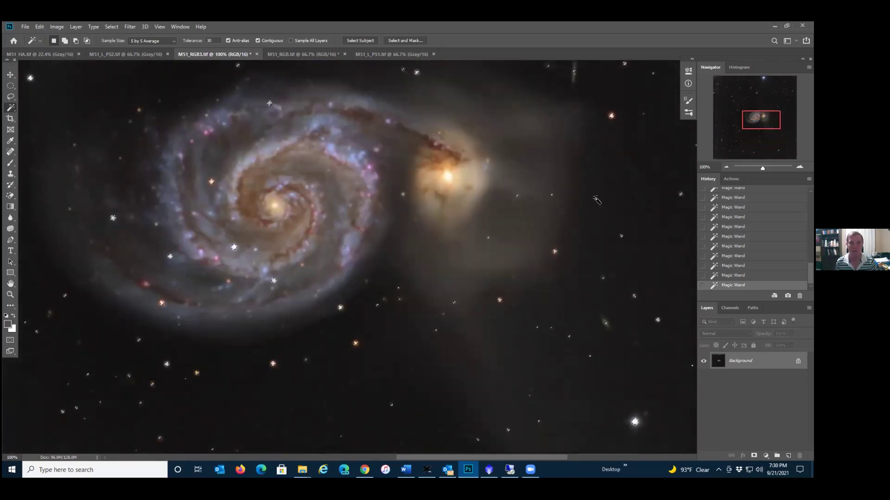
pyautogui.scroll(12, 596, 201)
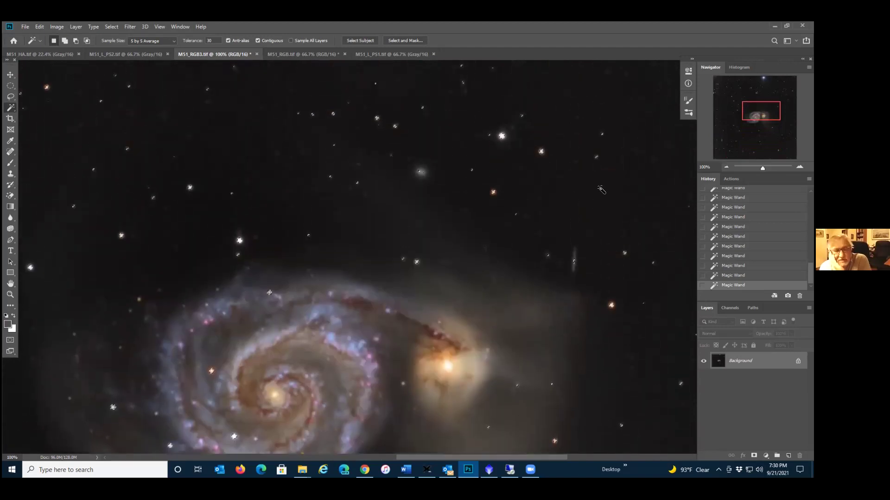
# - Add the cores of the orange star pair and the nearby spiked blue-white star above the galaxies to the selection
pyautogui.scroll(3, 600, 182)
pyautogui.scroll(3, 600, 181)
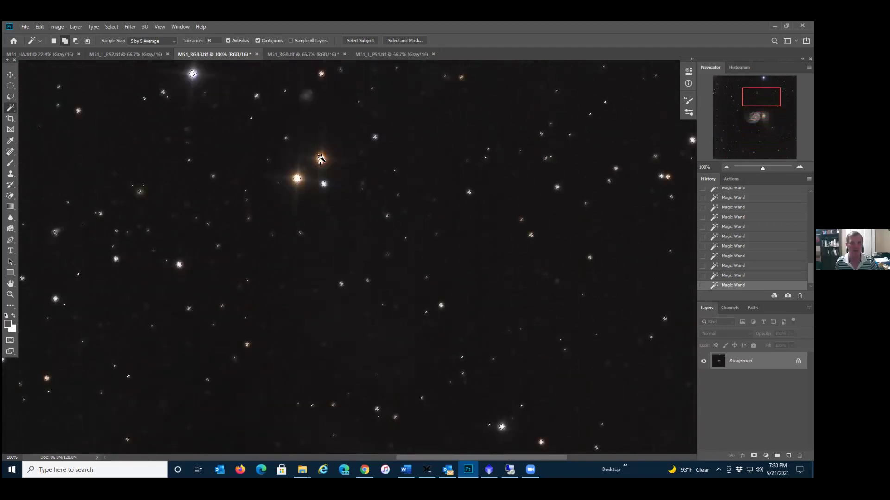
pyautogui.scroll(5, 576, 209)
pyautogui.scroll(2, 576, 209)
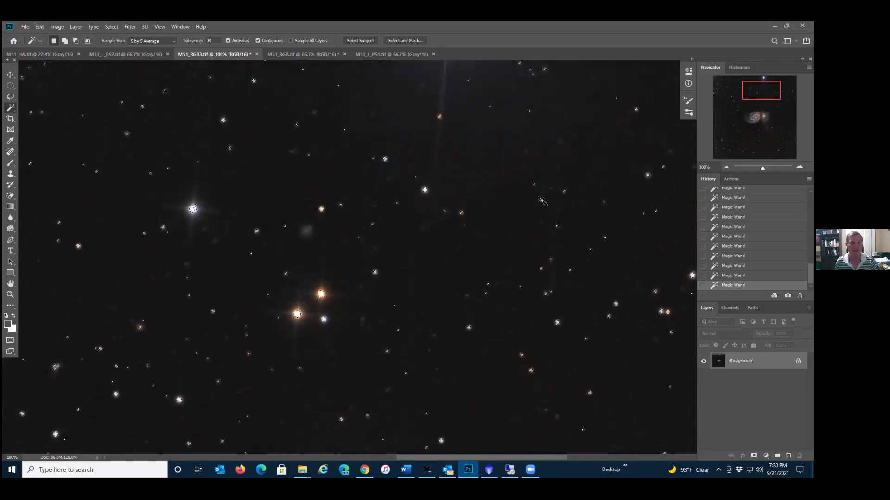
# - Add the core of the brightest blue spiked star near the image's upper edge to the selection with the Magic Wand
pyautogui.scroll(6, 492, 287)
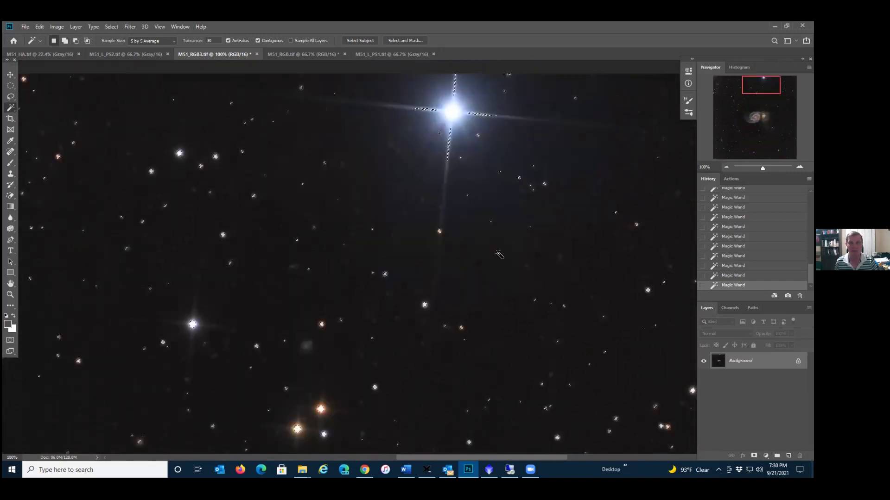
pyautogui.press('shift')
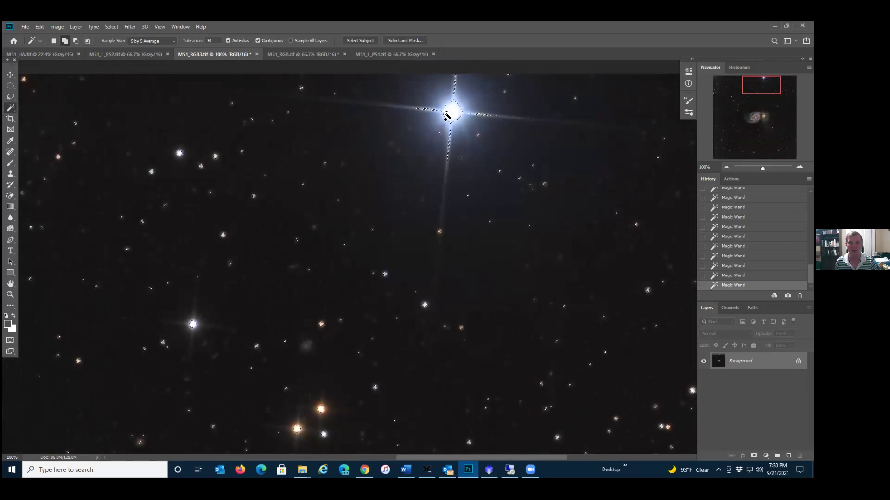
pyautogui.scroll(3, 446, 112)
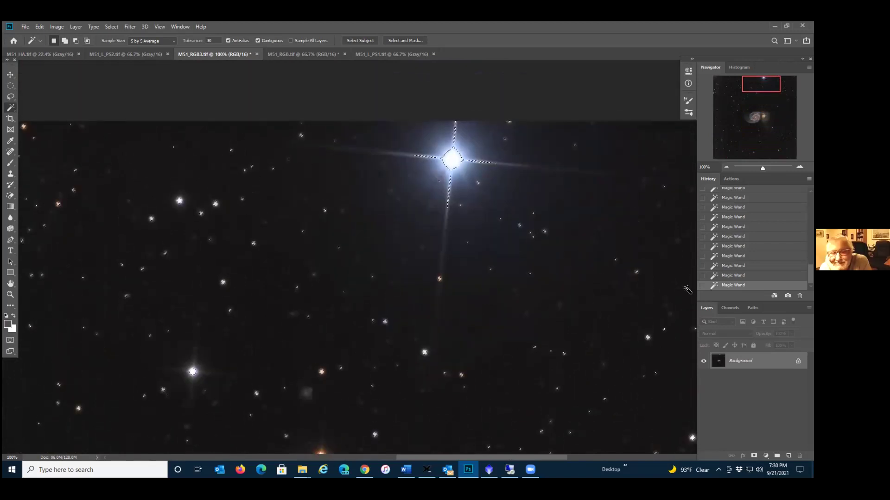
# - Inspect the stars along the image's right-hand side for bright cores missing from the selection
pyautogui.hscroll(2, 552, 458)
pyautogui.moveTo(551, 458); pyautogui.dragTo(653, 459)
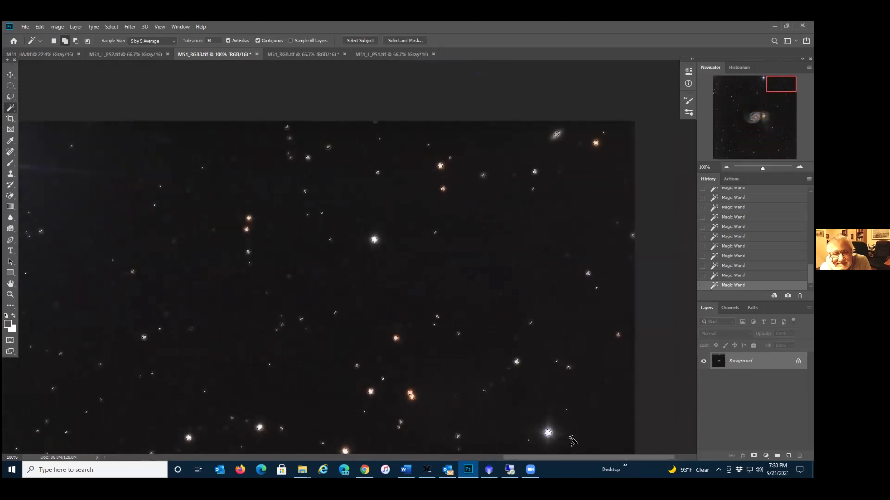
pyautogui.scroll(-1, 546, 440)
pyautogui.scroll(-1, 546, 442)
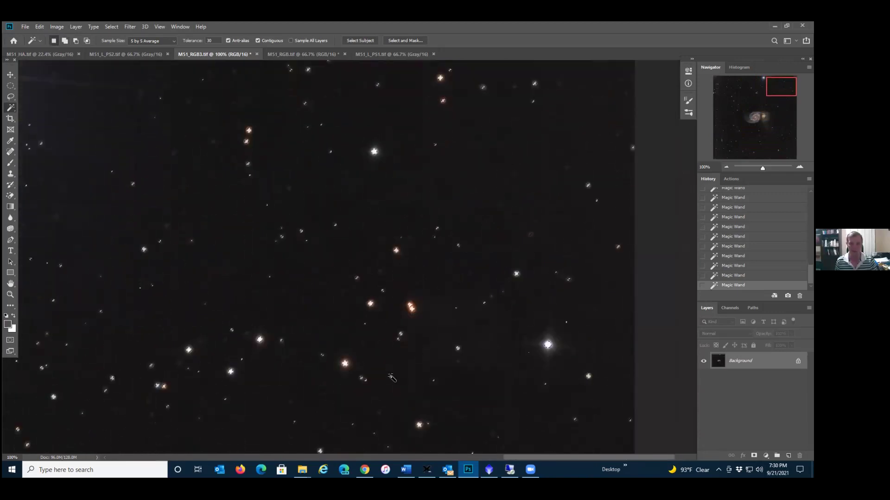
pyautogui.scroll(-1, 439, 409)
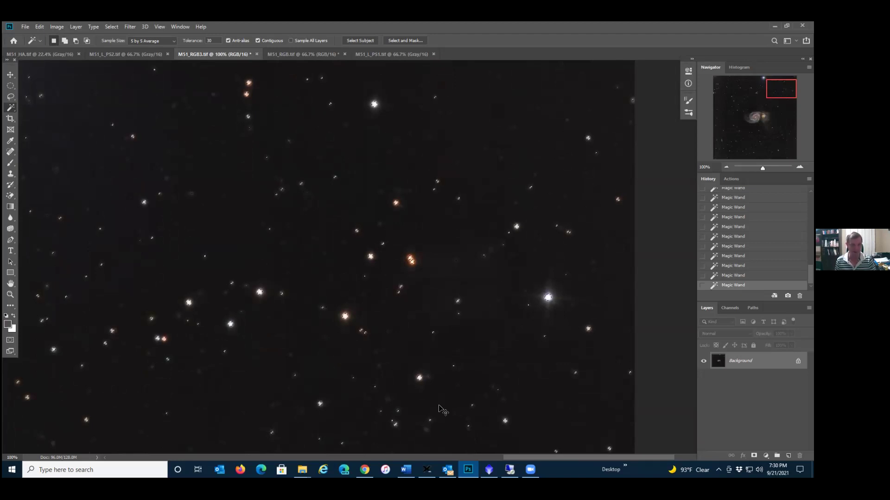
pyautogui.scroll(-5, 443, 394)
pyautogui.scroll(-5, 444, 375)
pyautogui.press('shift')
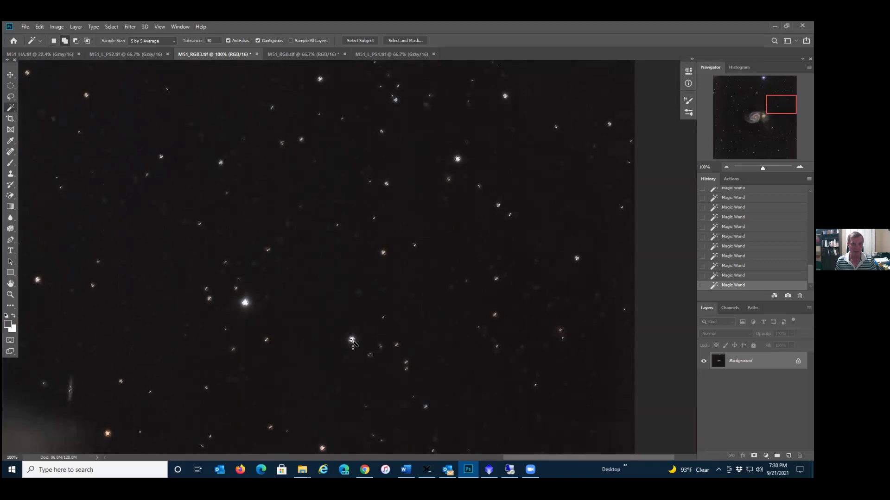
pyautogui.scroll(-6, 352, 348)
pyautogui.scroll(-6, 376, 361)
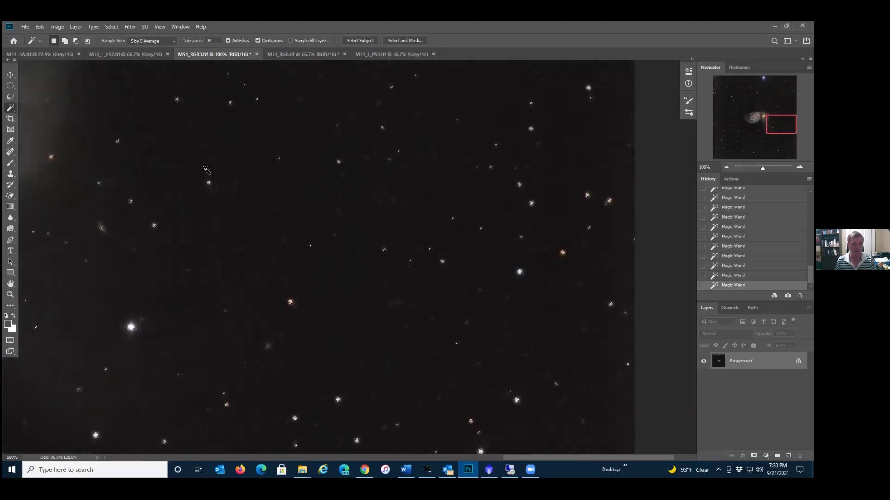
# - Expand the star selection by 2 pixels and feather its edges
pyautogui.click(111, 27)
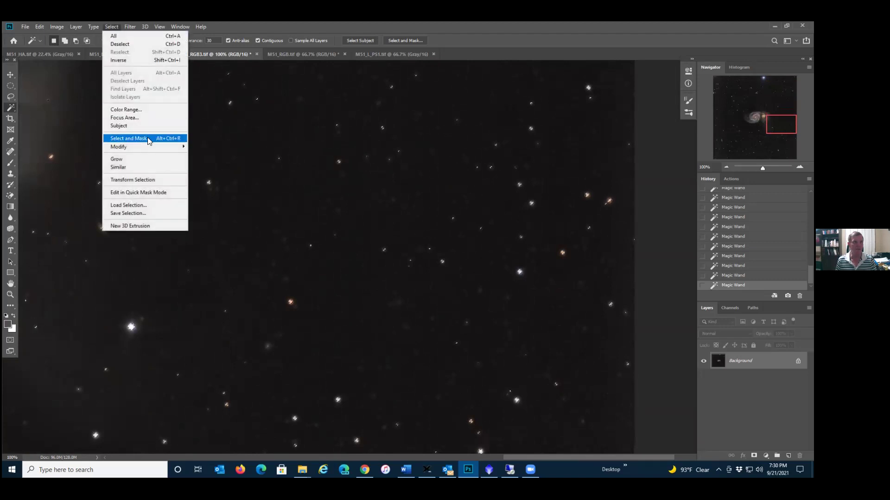
pyautogui.moveTo(172, 146)
pyautogui.click(204, 163)
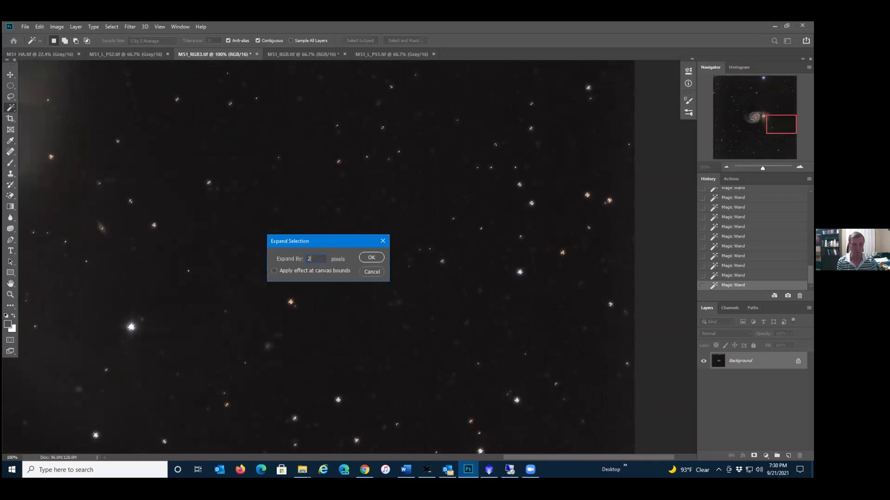
pyautogui.press('Return')
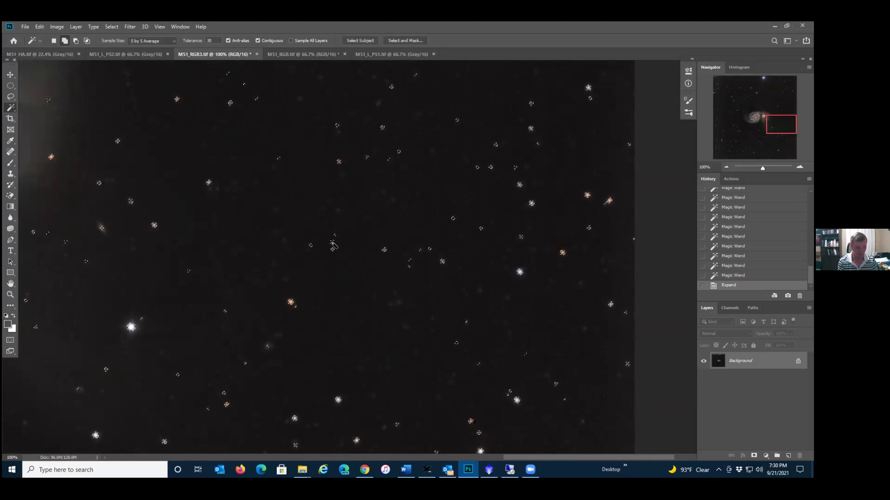
pyautogui.hotkey('shift', 'F6')
pyautogui.press('Return')
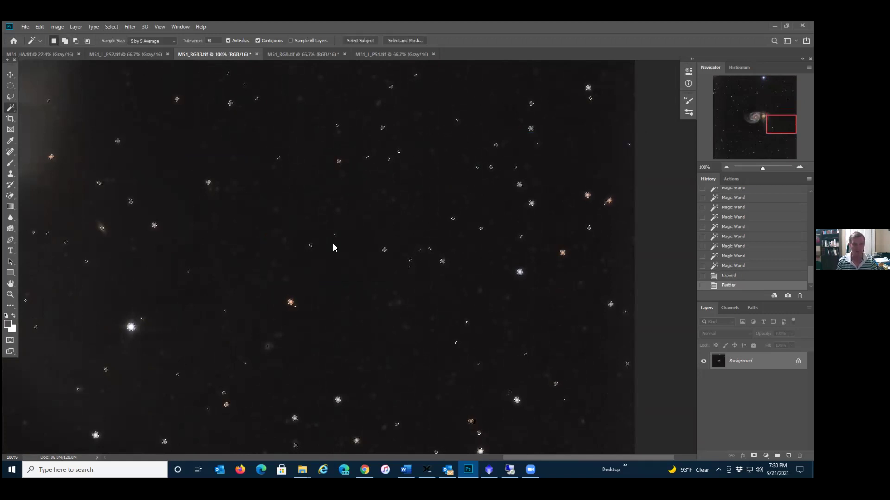
# - Save the selection to the existing stars channel of M51_RGB3.tif, replacing the channel's contents
pyautogui.click(109, 27)
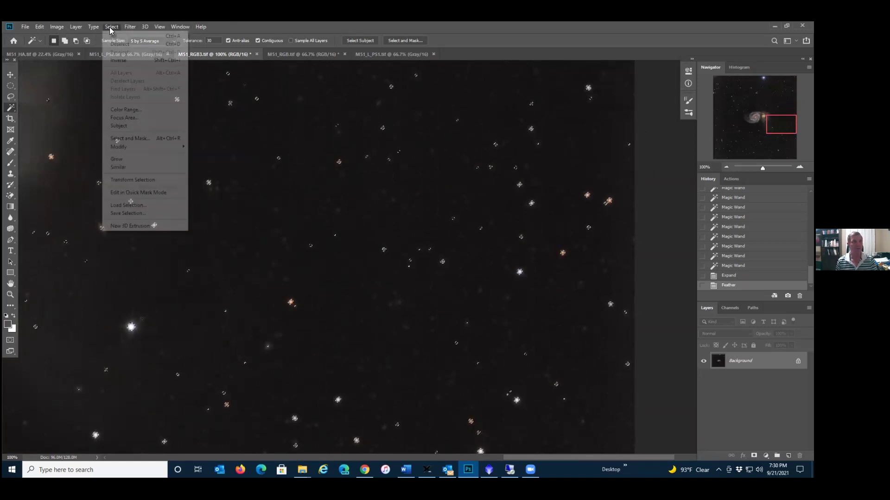
pyautogui.click(128, 213)
pyautogui.click(370, 153)
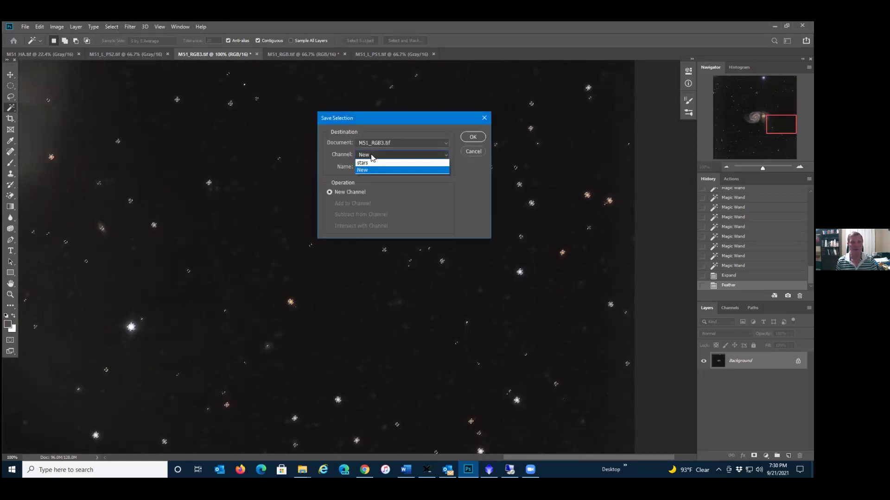
pyautogui.click(368, 162)
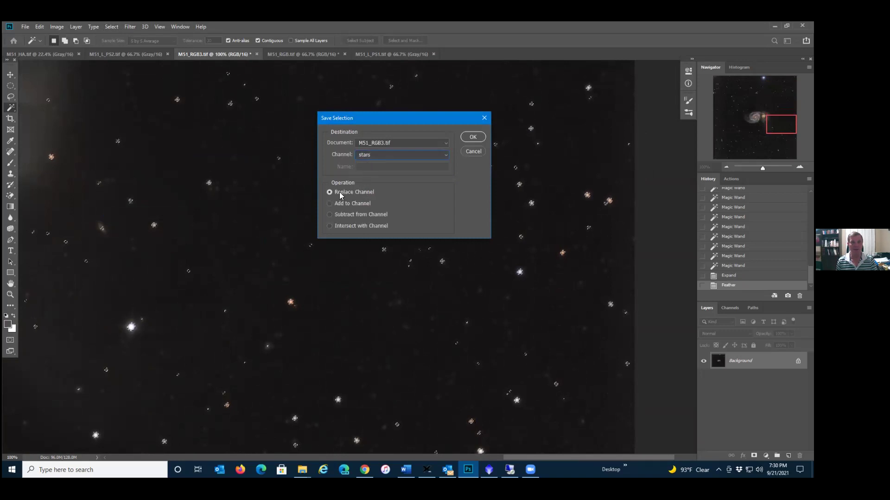
pyautogui.click(471, 137)
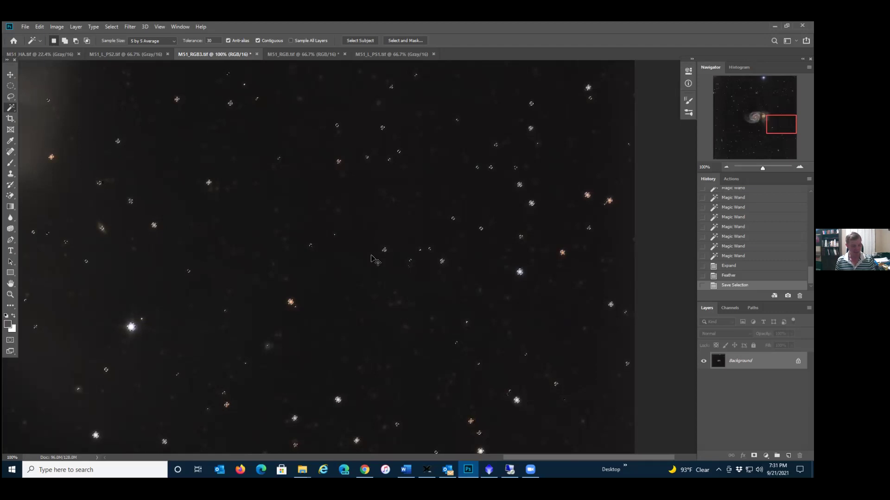
# - Deselect the stars across the M51_RGB3 image
pyautogui.hotkey('ctrl', 'd')
pyautogui.click(10, 284)
pyautogui.doubleClick(10, 284)
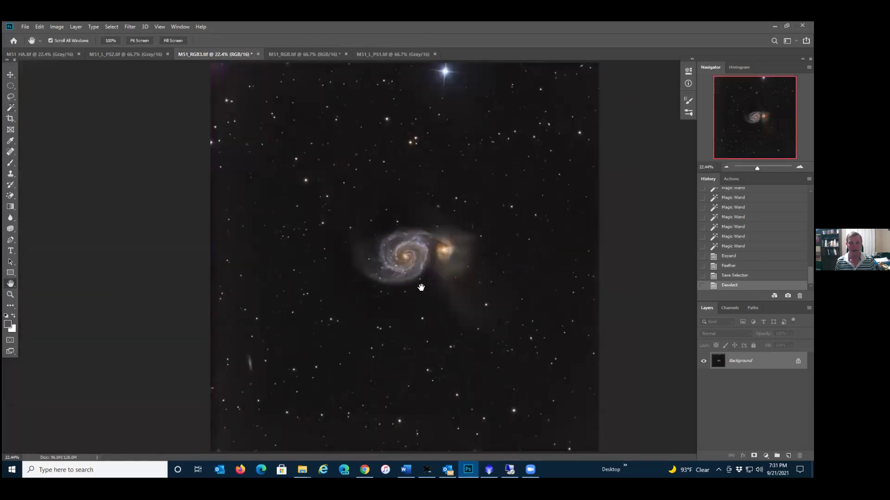
pyautogui.hotkey('ctrl', '+')
pyautogui.hotkey('ctrl', '+')
pyautogui.hotkey('ctrl', '+')
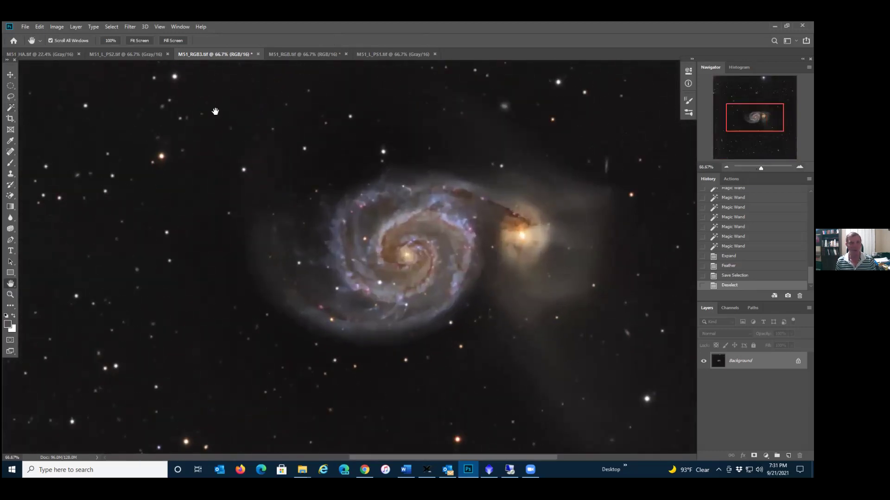
# - Load the saved stars selection as a trial and undo the loading
pyautogui.click(108, 26)
pyautogui.click(131, 206)
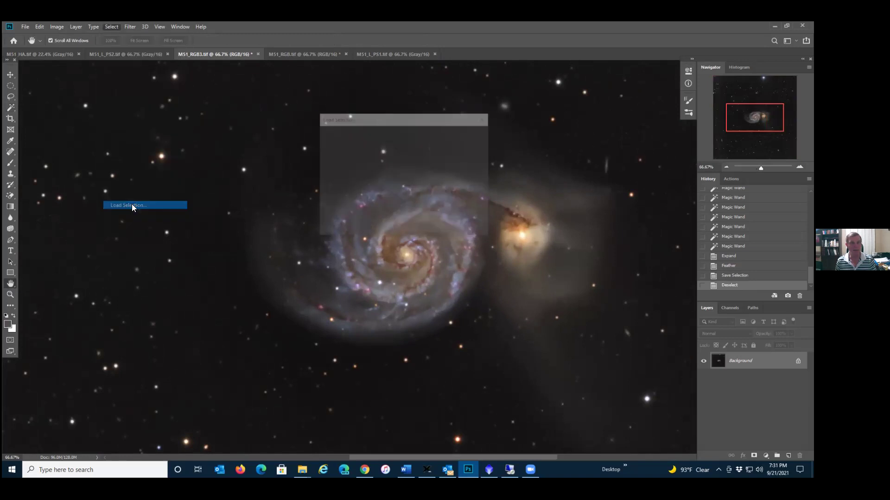
pyautogui.click(472, 137)
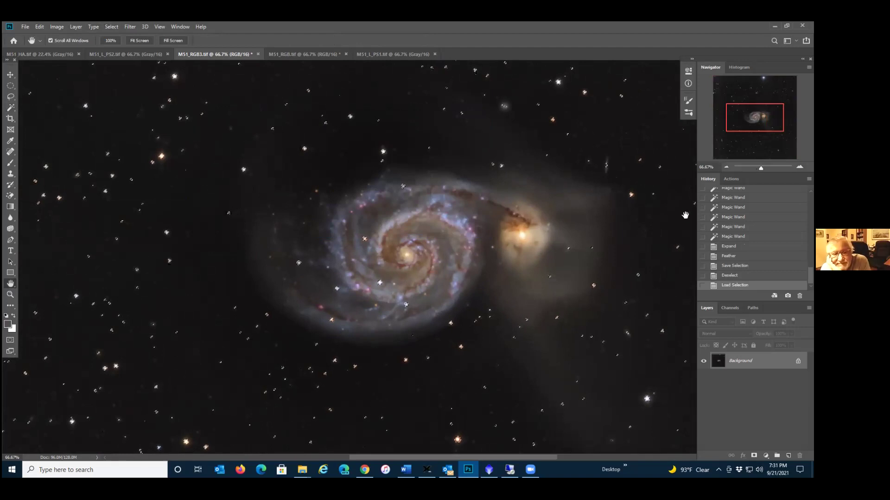
pyautogui.hotkey('ctrl', 'z')
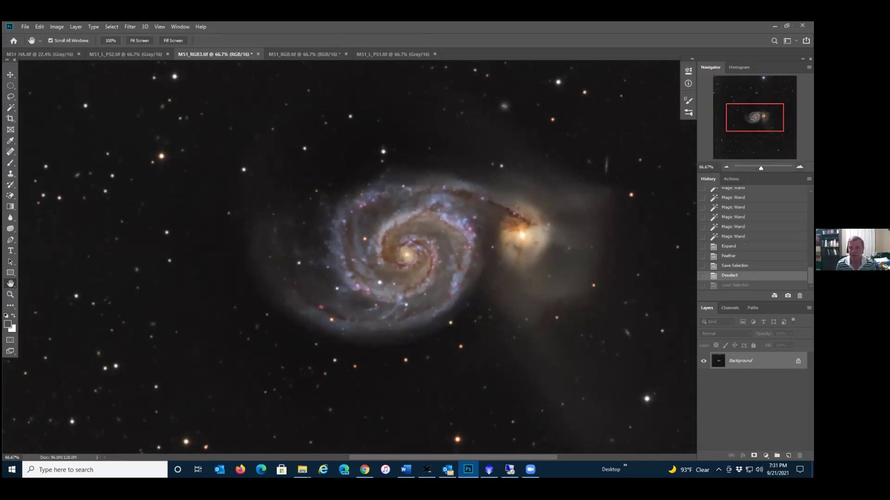
# - Duplicate the Background layer of the M51_RGB3 image
pyautogui.hotkey('ctrl', '+')
pyautogui.hotkey('ctrl', '+')
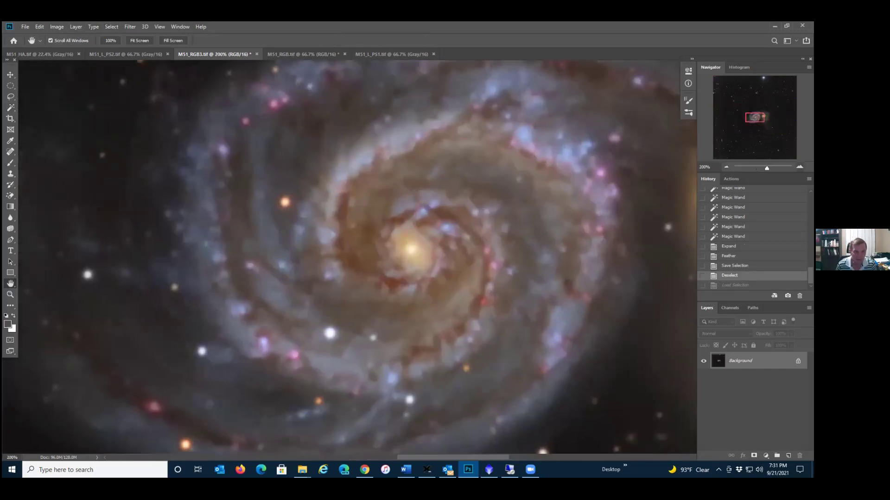
pyautogui.hotkey('ctrl', '-')
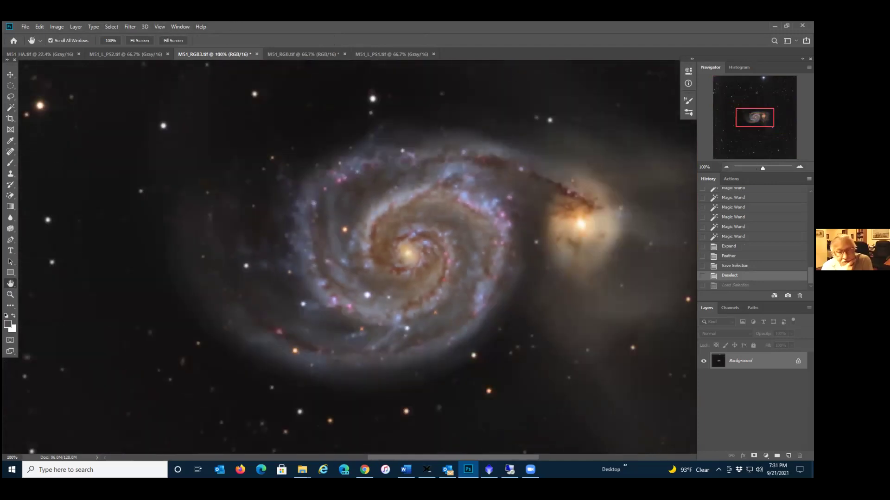
pyautogui.click(725, 167)
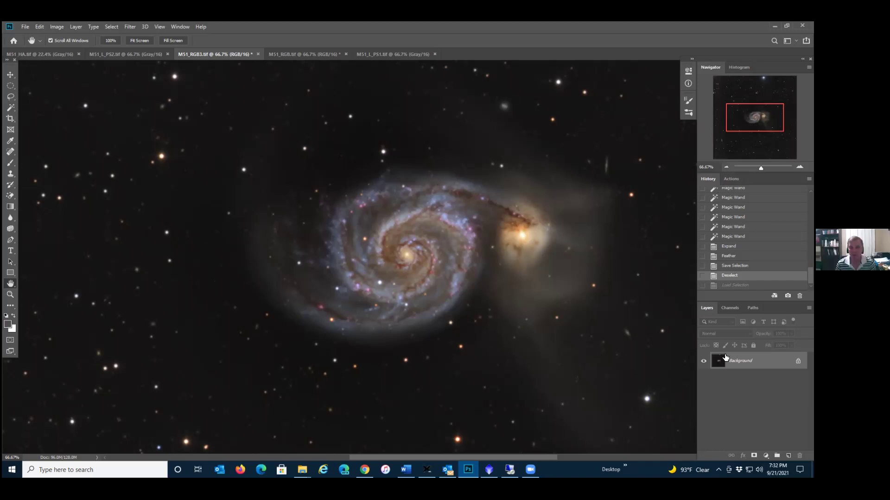
pyautogui.moveTo(718, 361); pyautogui.dragTo(788, 456)
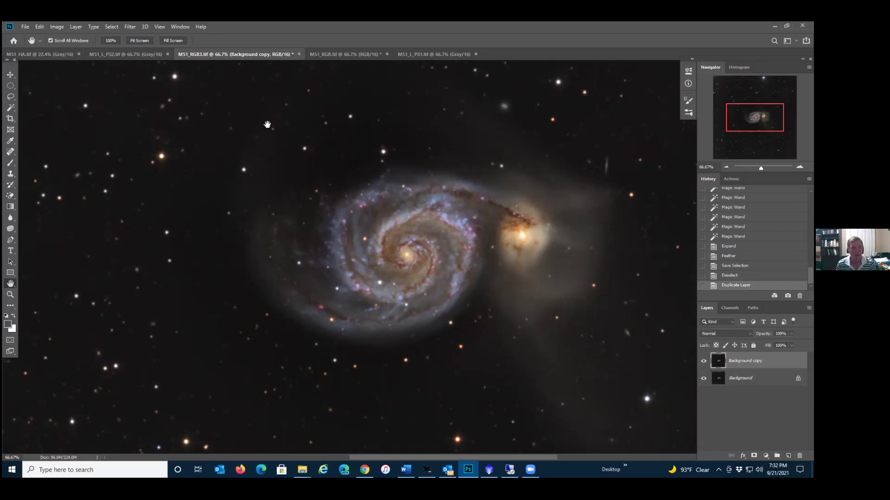
# - Open the Camera Raw filter for the duplicate layer and preview the spiral galaxy at 200%
pyautogui.click(132, 27)
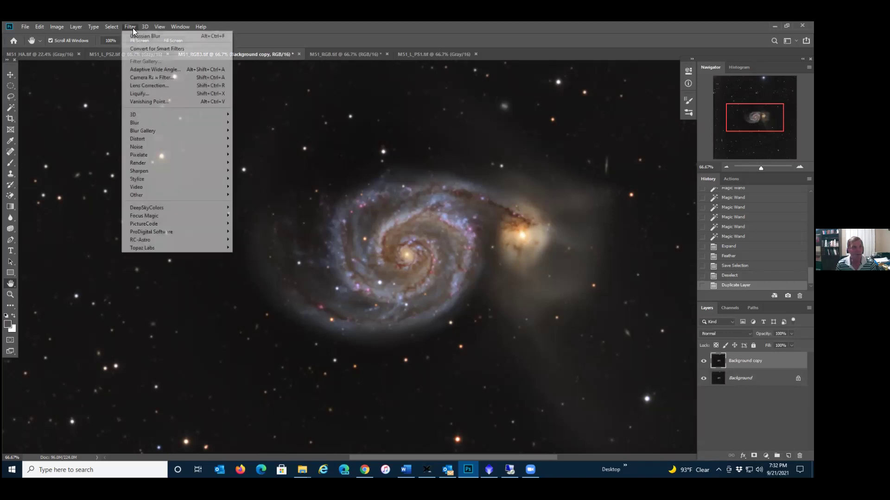
pyautogui.click(142, 78)
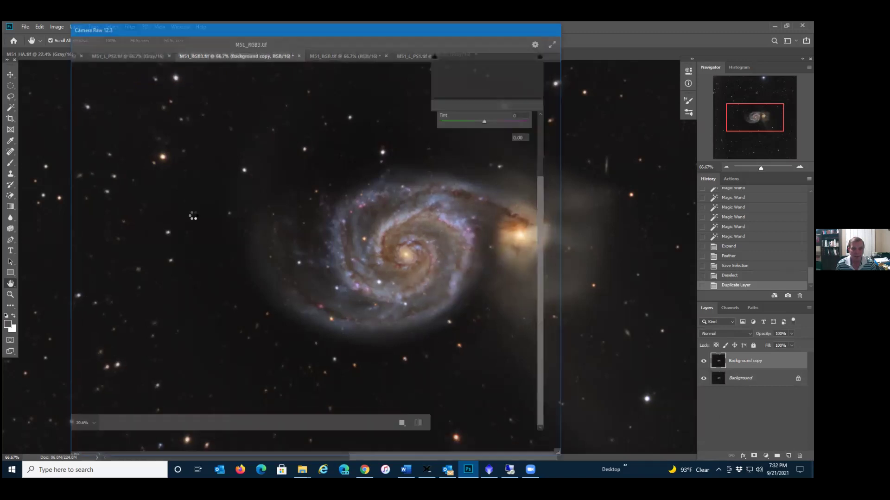
pyautogui.click(238, 216)
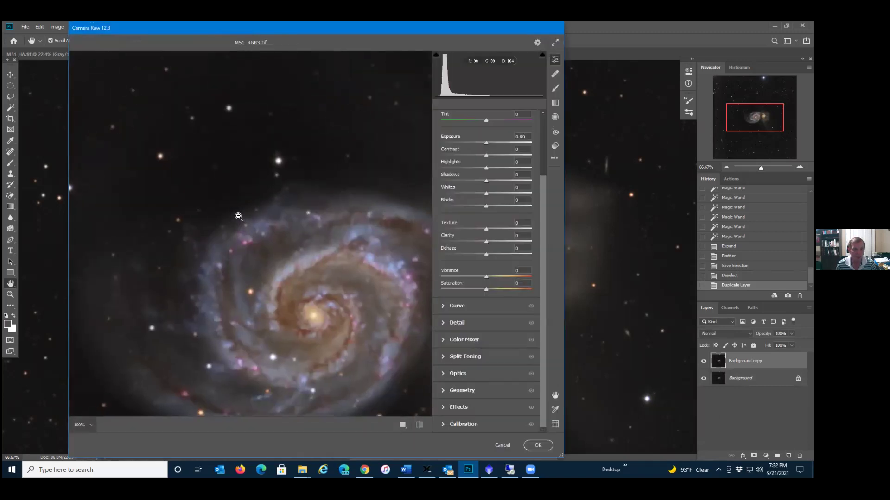
pyautogui.click(79, 428)
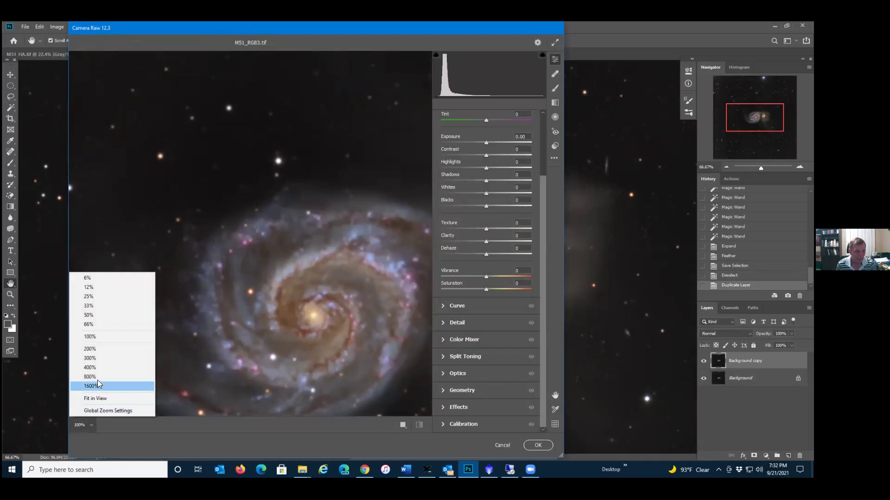
pyautogui.click(100, 348)
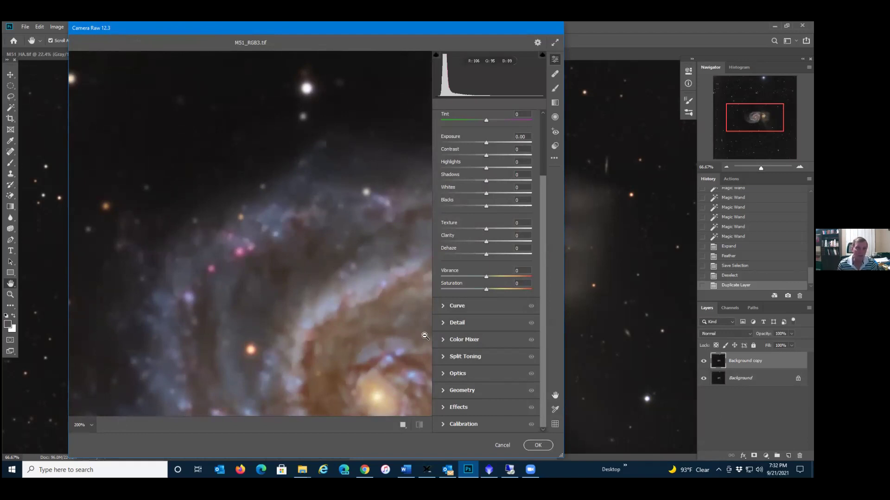
# - Try Camera Raw's luminance noise reduction at several strengths, return it to 0 and cancel the filter
pyautogui.click(492, 325)
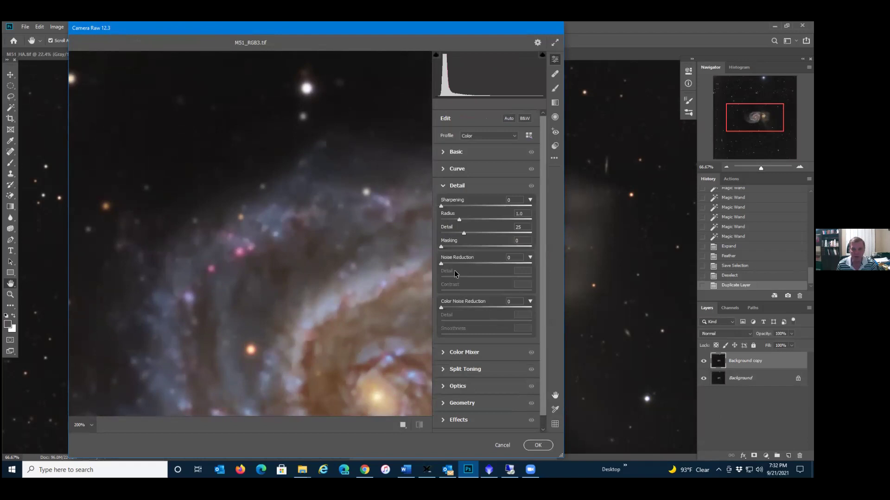
pyautogui.moveTo(442, 264); pyautogui.dragTo(467, 268)
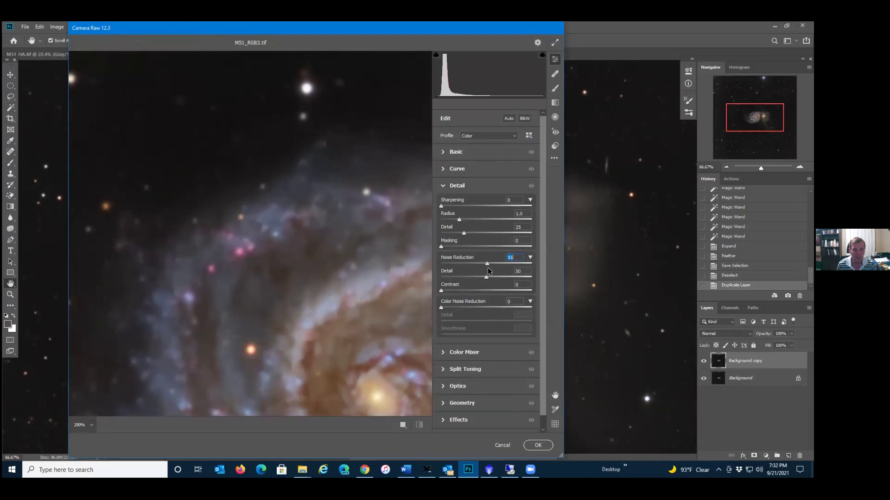
pyautogui.moveTo(488, 268); pyautogui.dragTo(450, 266)
pyautogui.moveTo(441, 307); pyautogui.dragTo(415, 302)
pyautogui.moveTo(450, 263); pyautogui.dragTo(374, 261)
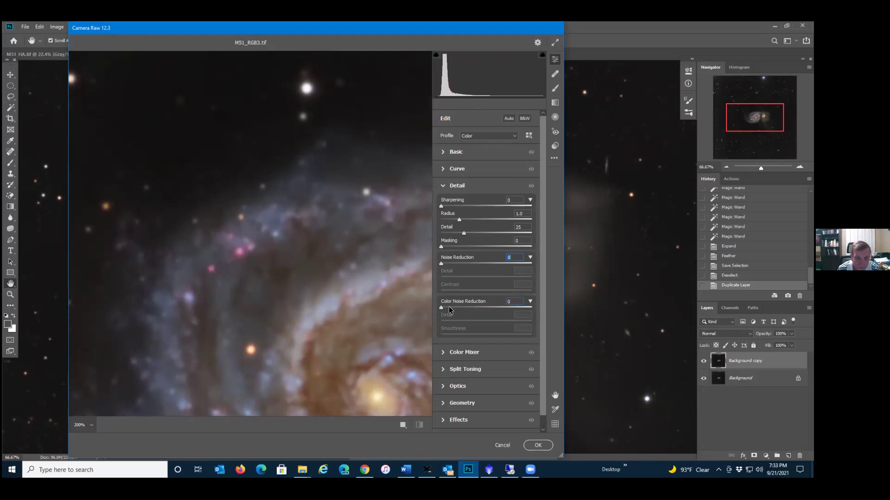
pyautogui.click(503, 445)
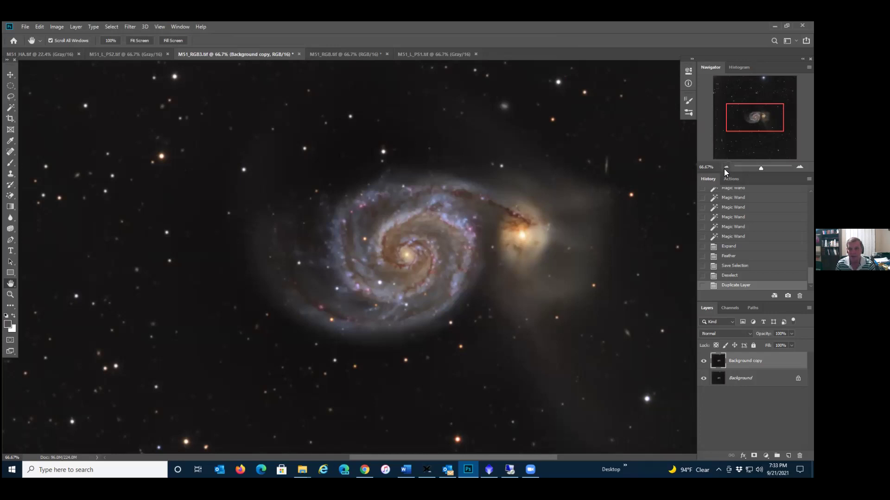
# - Desaturate the Background copy layer
pyautogui.click(53, 26)
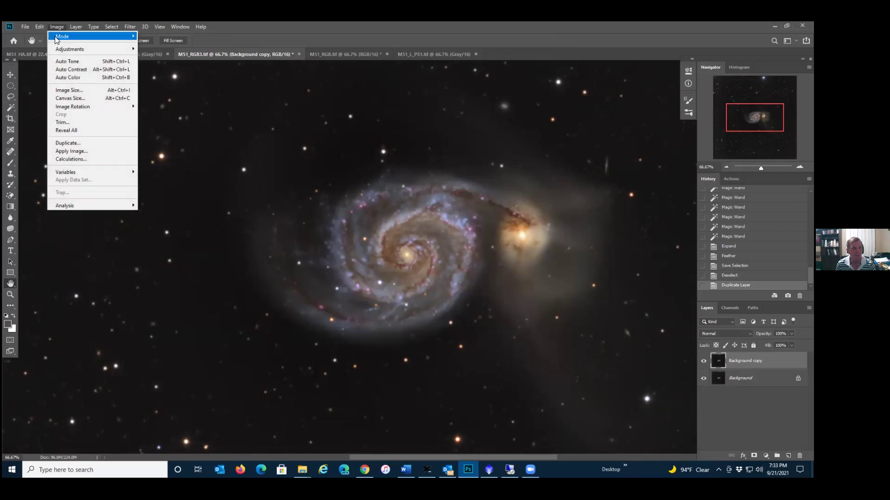
pyautogui.moveTo(55, 46)
pyautogui.click(179, 211)
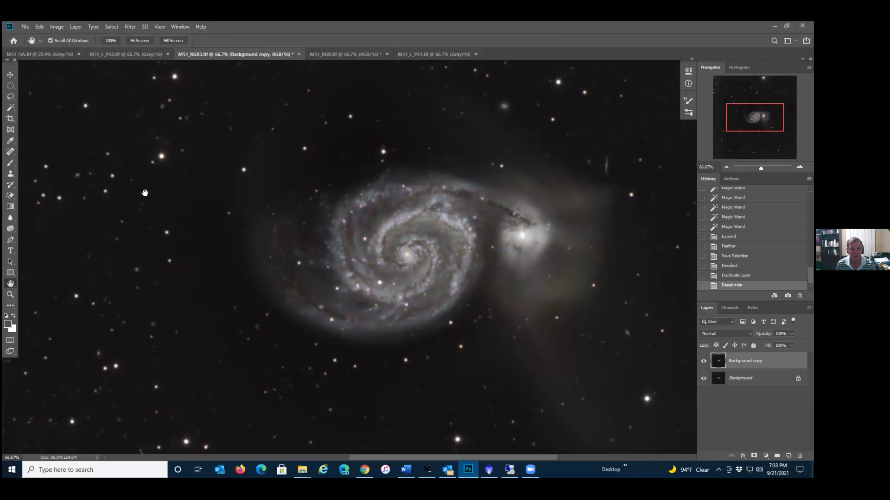
# - Apply a High Pass filter with a 4-pixel radius to the desaturated Background copy layer
pyautogui.click(129, 26)
pyautogui.moveTo(203, 191)
pyautogui.click(251, 203)
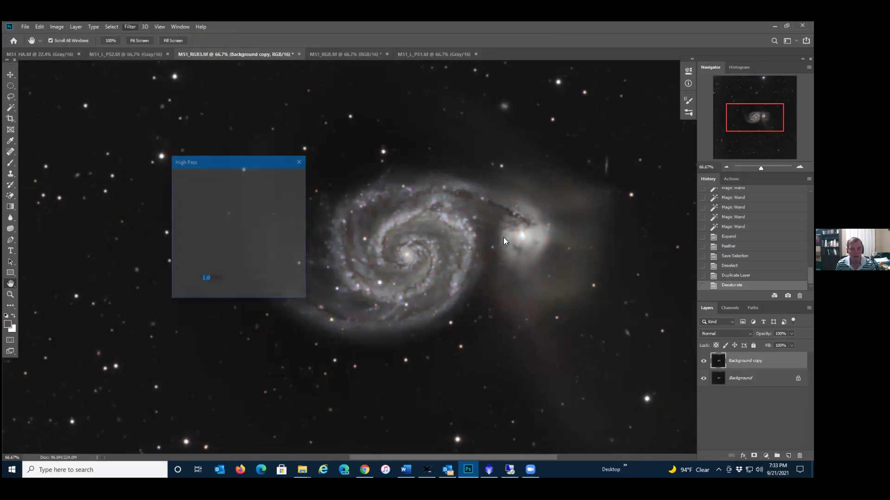
pyautogui.write('4')
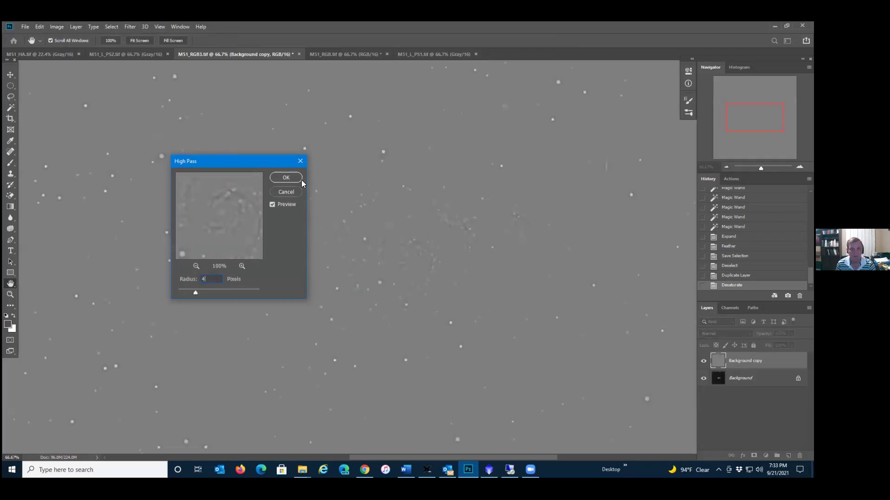
pyautogui.click(279, 175)
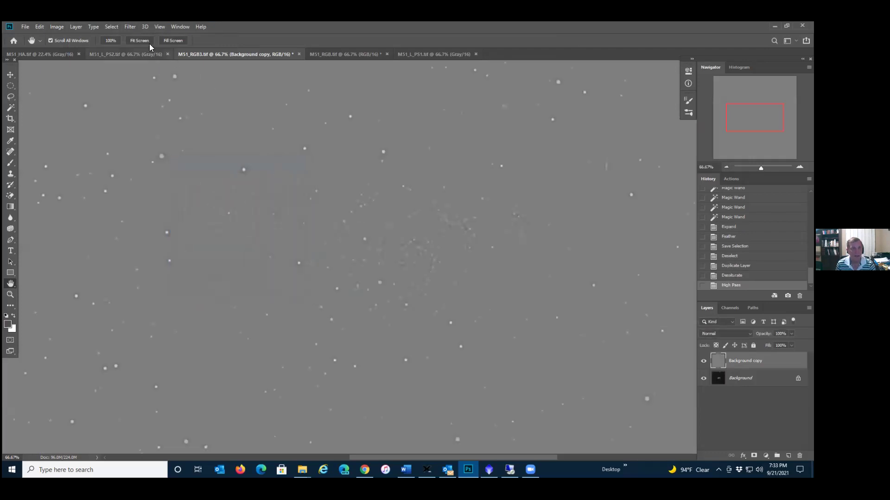
# - Apply Reduce Noise to the High Pass layer with strength 10, preserve details 0%, reduce color noise 100% and sharpen details 0%
pyautogui.click(129, 27)
pyautogui.moveTo(174, 147)
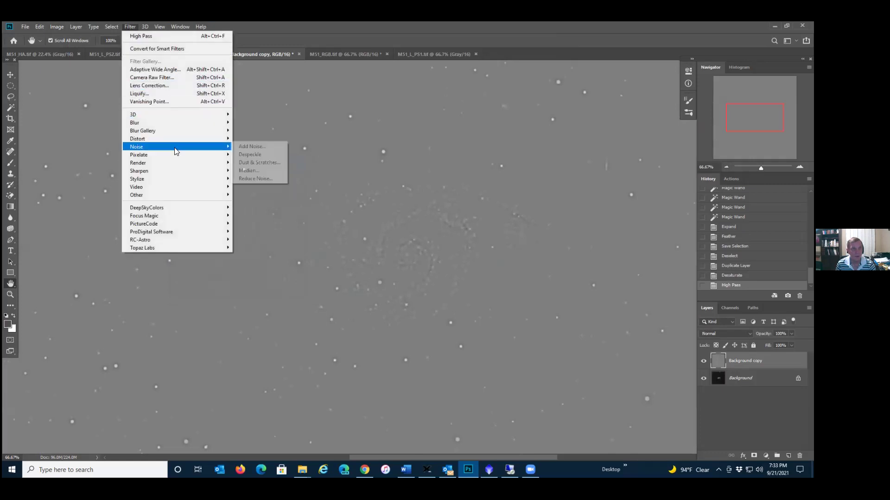
pyautogui.click(253, 178)
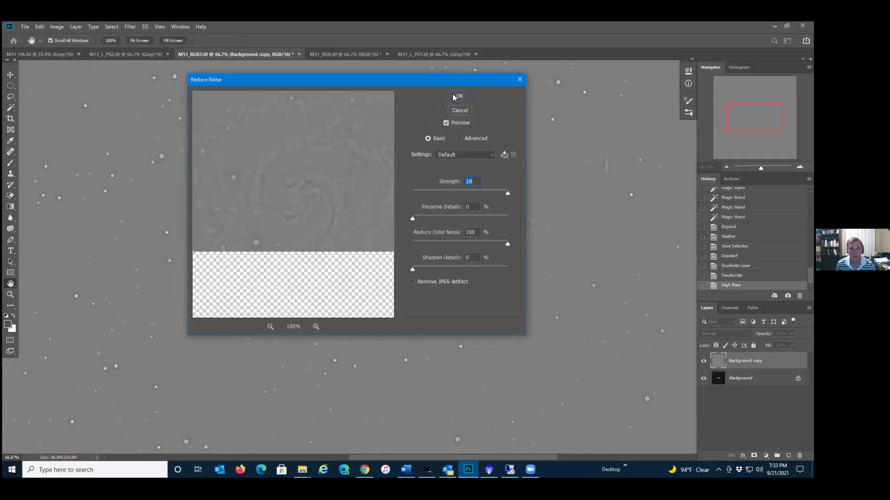
pyautogui.click(456, 95)
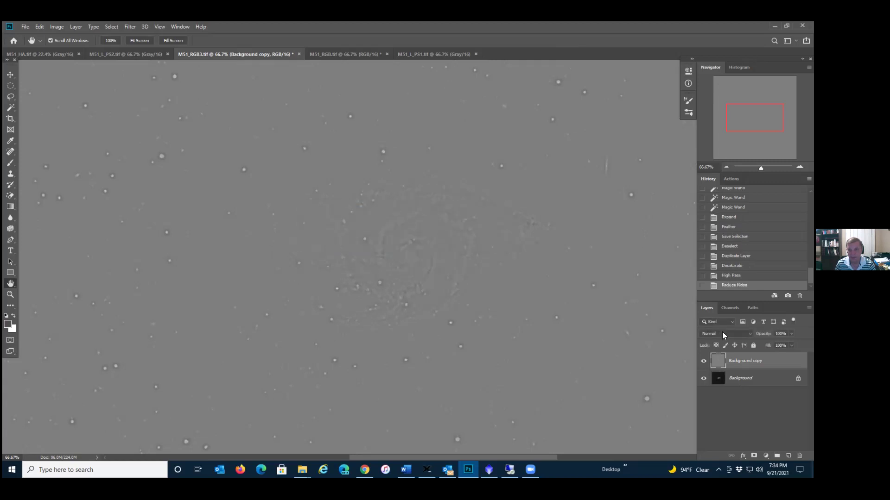
# - Set the Background copy layer's blending mode to Linear Light and keep that layer selected
pyautogui.hotkey('shift', 'alt', 'a')
pyautogui.click(722, 332)
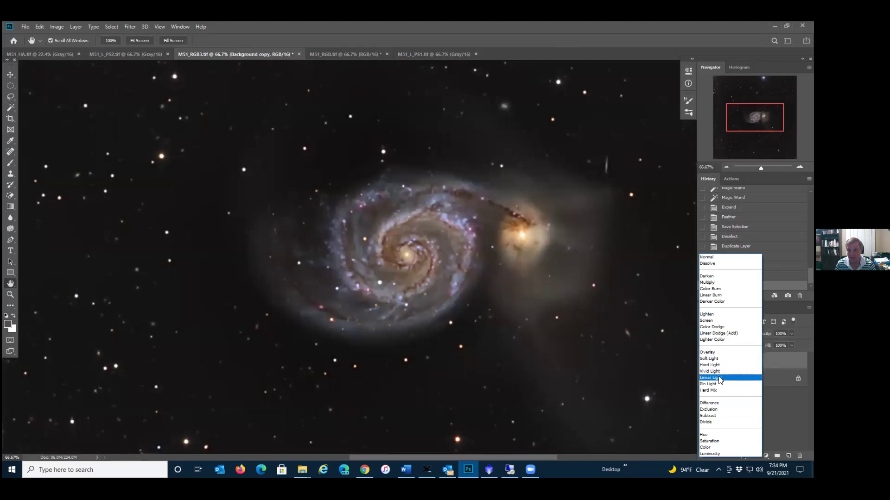
pyautogui.click(720, 379)
pyautogui.click(719, 379)
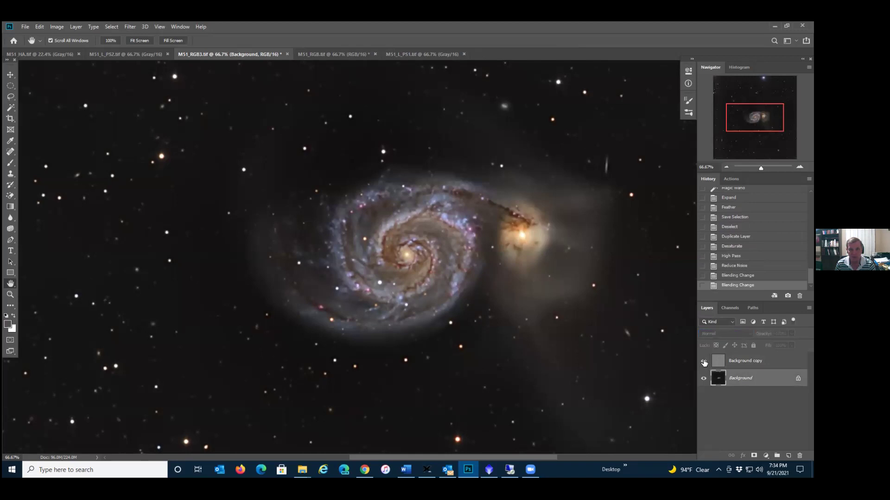
pyautogui.click(728, 363)
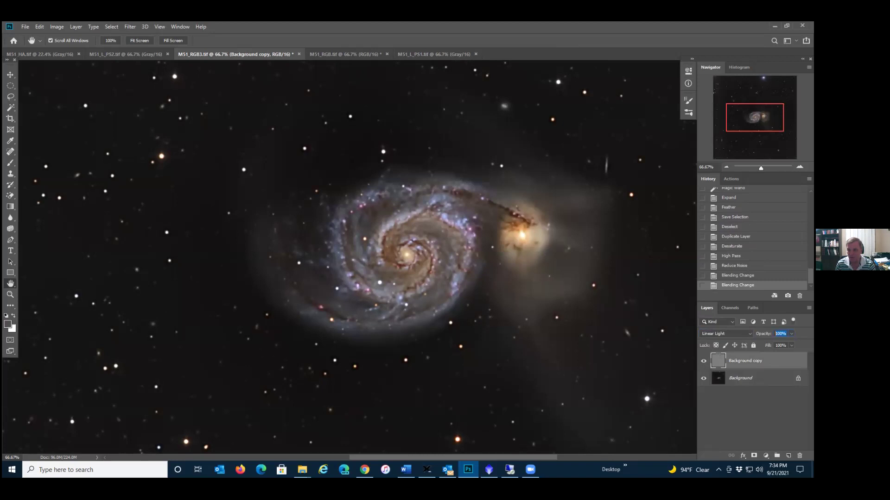
# - Try the Background copy layer at 20% and then 30% opacity
pyautogui.write('2')
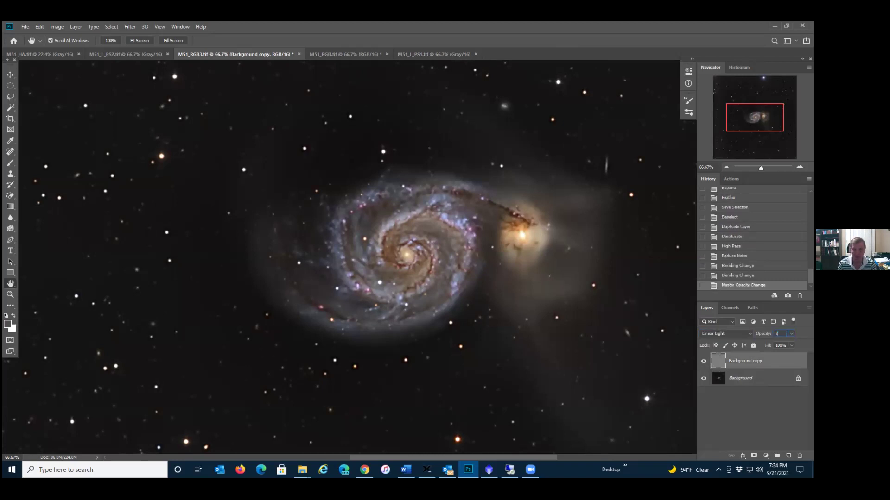
pyautogui.write('0')
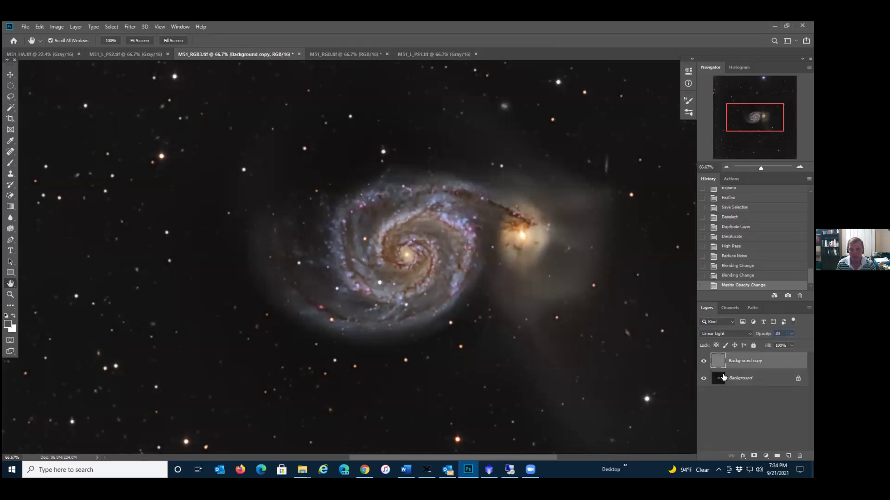
pyautogui.press('Return')
pyautogui.write('30')
pyautogui.press('Return')
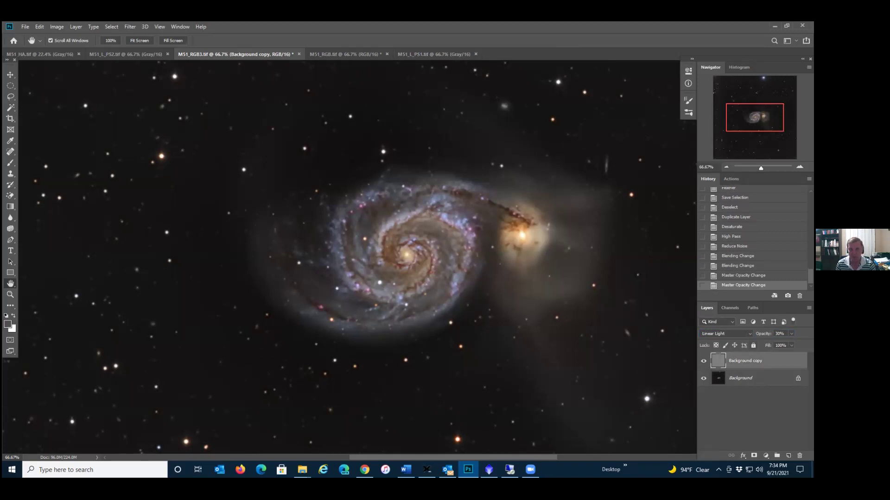
# - Compare the galaxy with and without the Background copy layer, and between its 20% and 30% opacity
pyautogui.click(704, 361)
pyautogui.click(704, 362)
pyautogui.click(703, 362)
pyautogui.click(703, 362)
pyautogui.click(703, 362)
pyautogui.click(703, 361)
pyautogui.click(704, 362)
pyautogui.click(703, 362)
pyautogui.hotkey('ctrl', 'z')
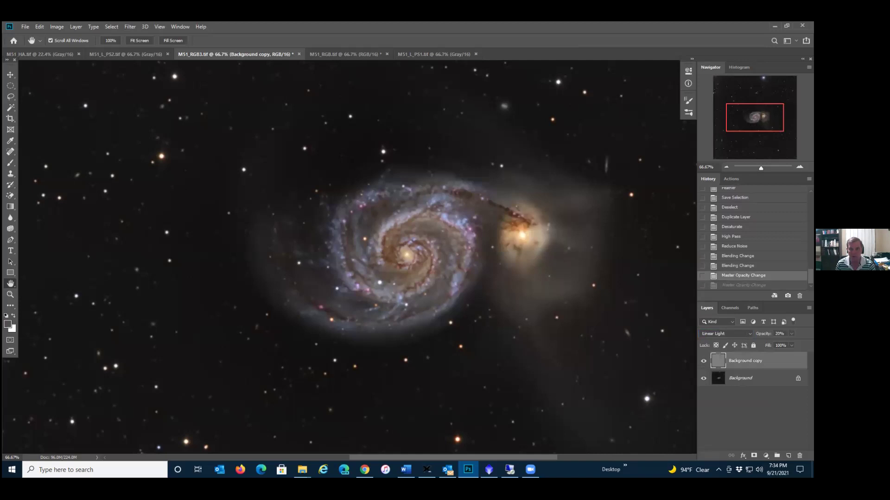
pyautogui.hotkey('ctrl', 'shift', 'z')
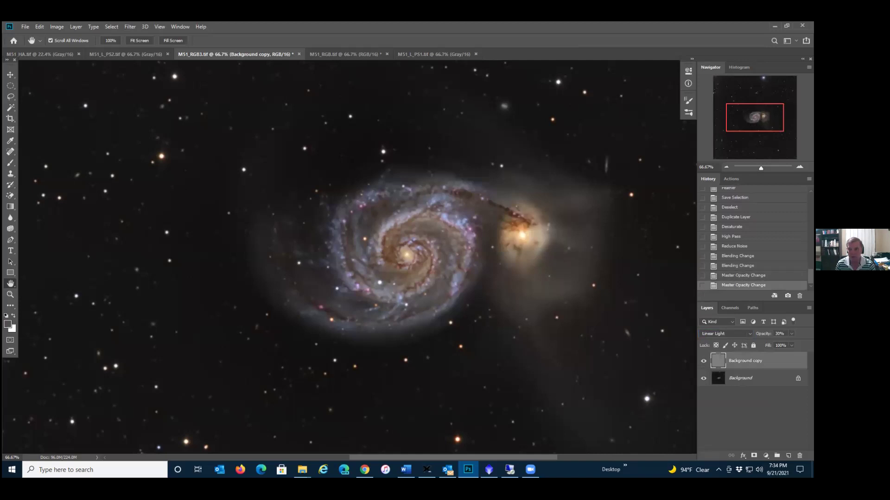
# - Set the Background copy layer's opacity to 25% and check its effect by hiding and showing the layer
pyautogui.press('2')
pyautogui.press('5')
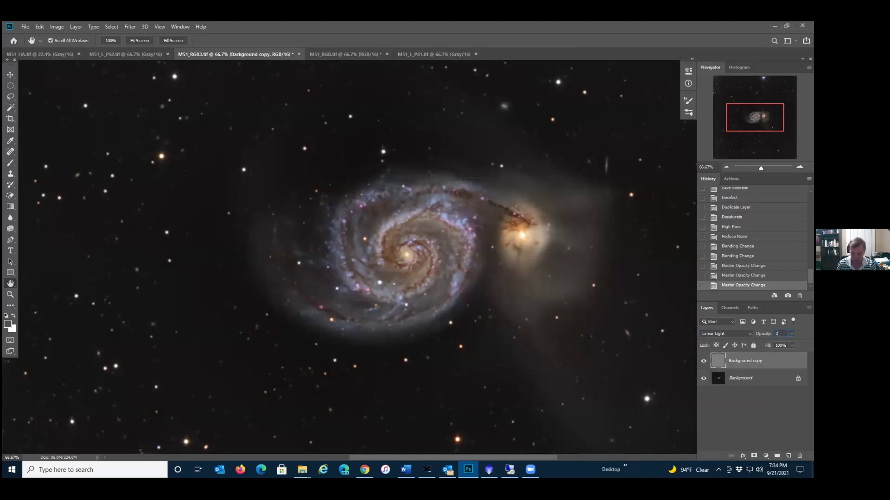
pyautogui.click(703, 362)
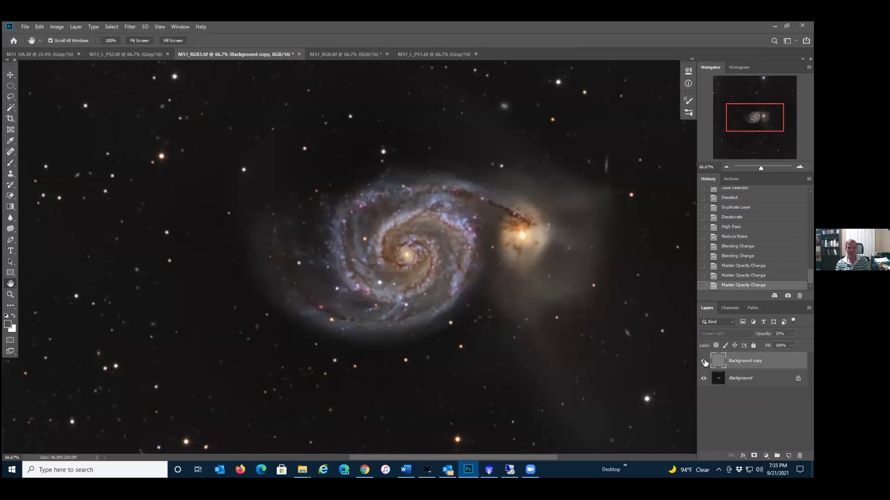
pyautogui.click(704, 361)
# - Load the saved stars selection of M51_RGB3.tif as a new selection
pyautogui.click(113, 27)
pyautogui.click(123, 205)
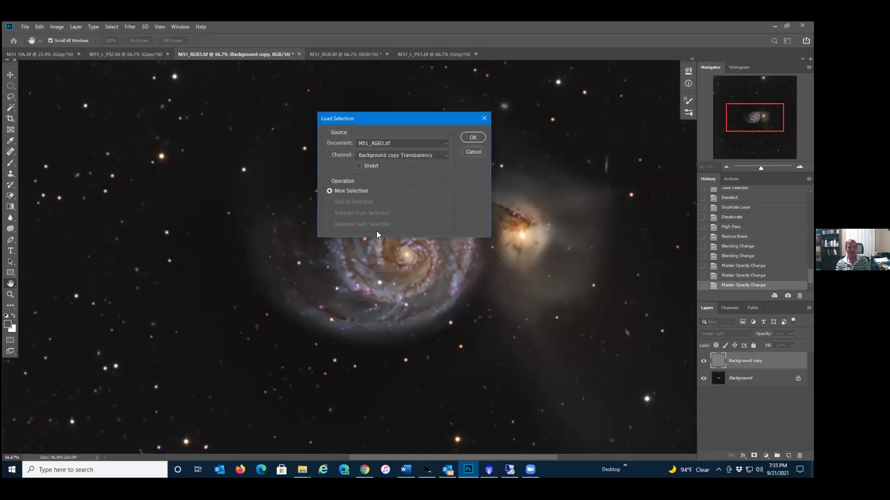
pyautogui.click(380, 156)
pyautogui.click(409, 168)
pyautogui.click(472, 136)
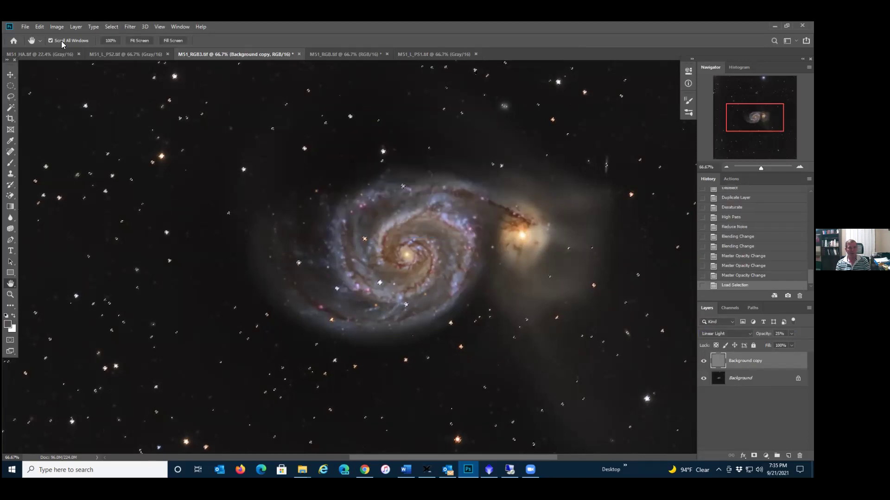
# - Add a layer mask that hides the selected stars on the Background copy layer, and inspect the mask on its own
pyautogui.click(74, 26)
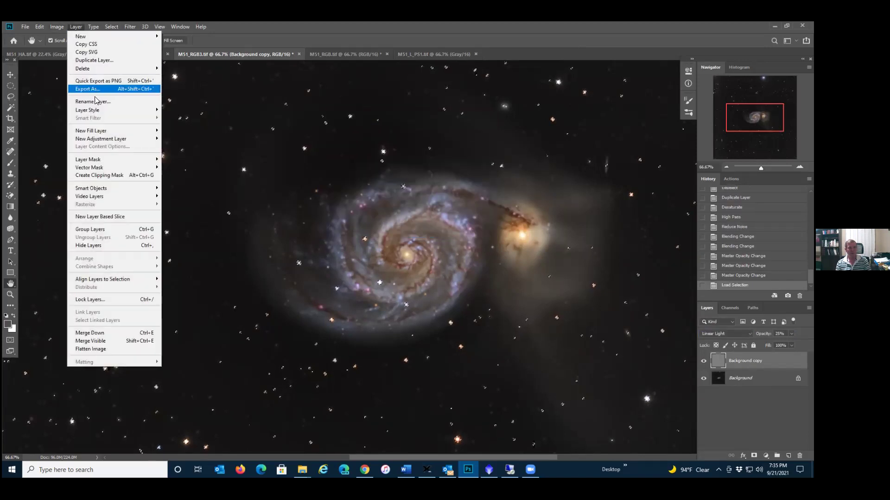
pyautogui.moveTo(108, 159)
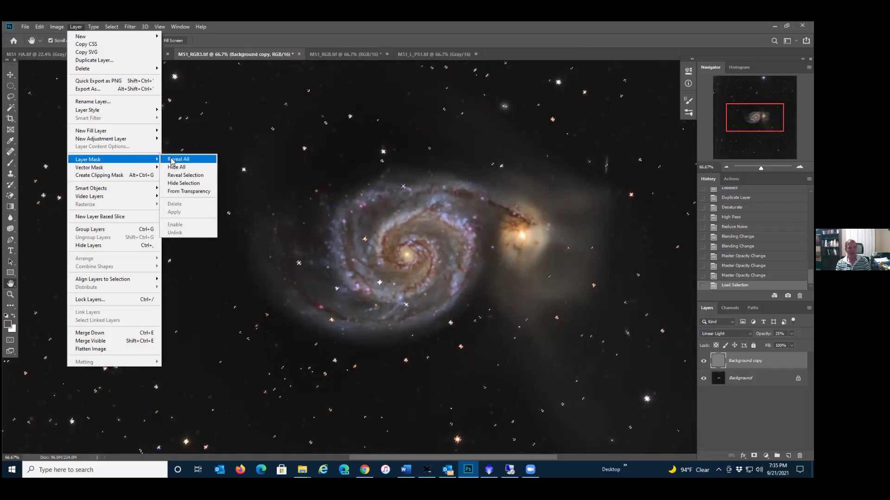
pyautogui.click(179, 184)
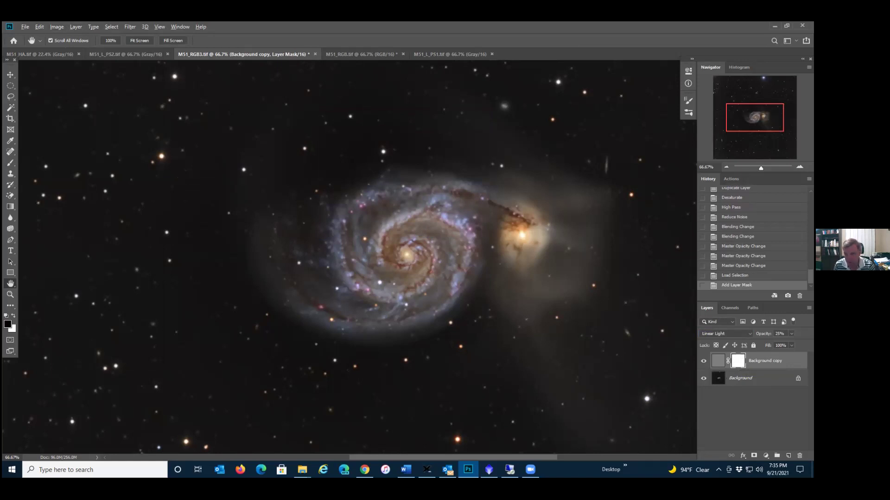
pyautogui.keyDown('alt'); pyautogui.click(737, 360); pyautogui.keyUp('alt')
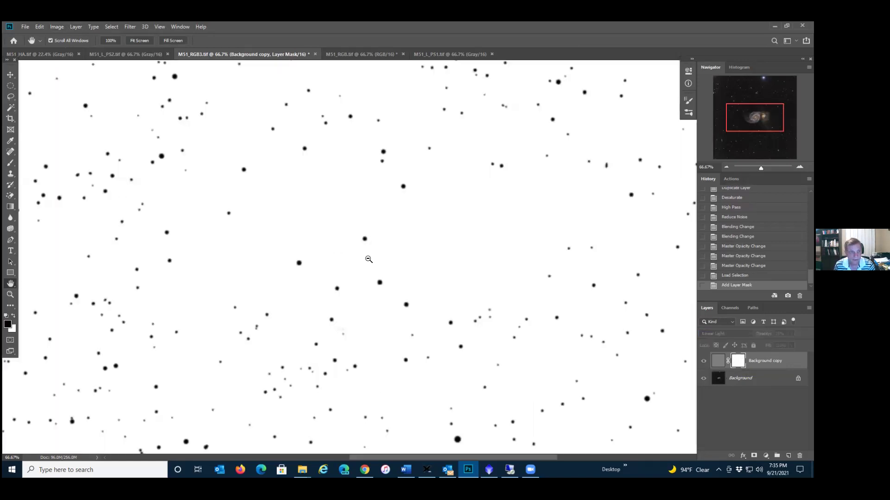
pyautogui.click(716, 361)
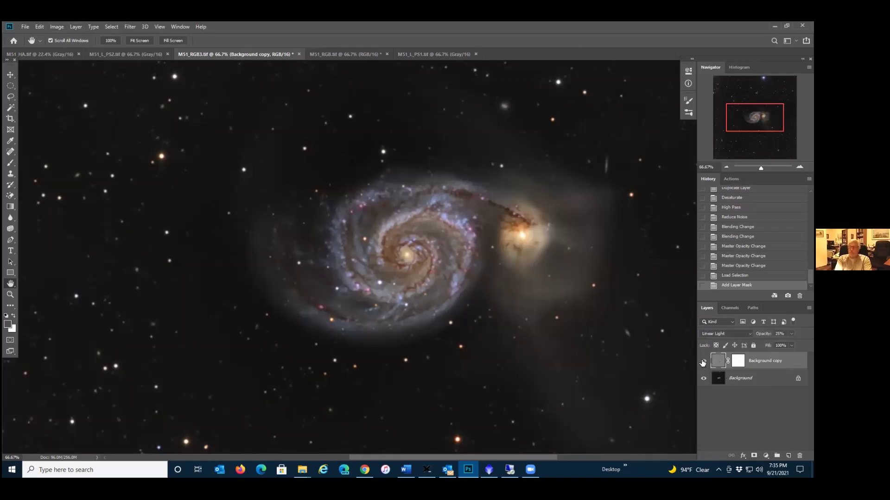
# - Compare the image with and without the masked Background copy layer to judge the sharpening of the galaxy
pyautogui.click(703, 362)
pyautogui.click(703, 362)
pyautogui.click(703, 362)
pyautogui.click(703, 362)
pyautogui.click(703, 361)
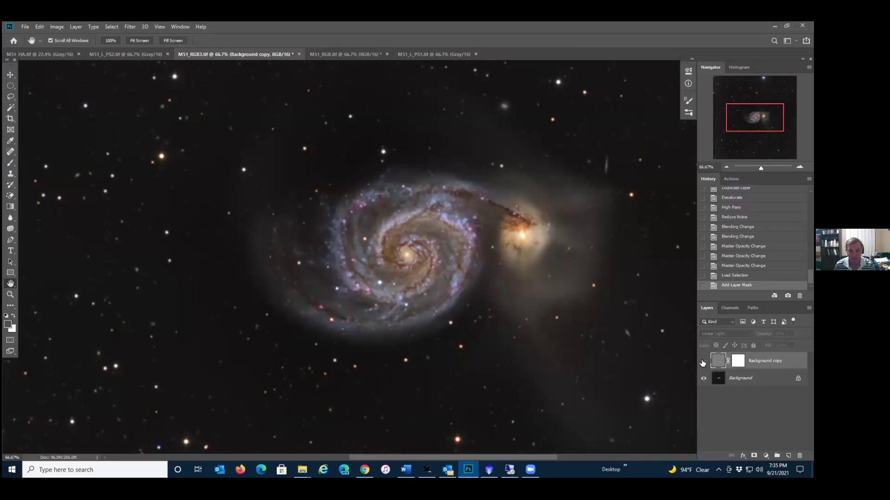
pyautogui.click(703, 362)
pyautogui.click(703, 362)
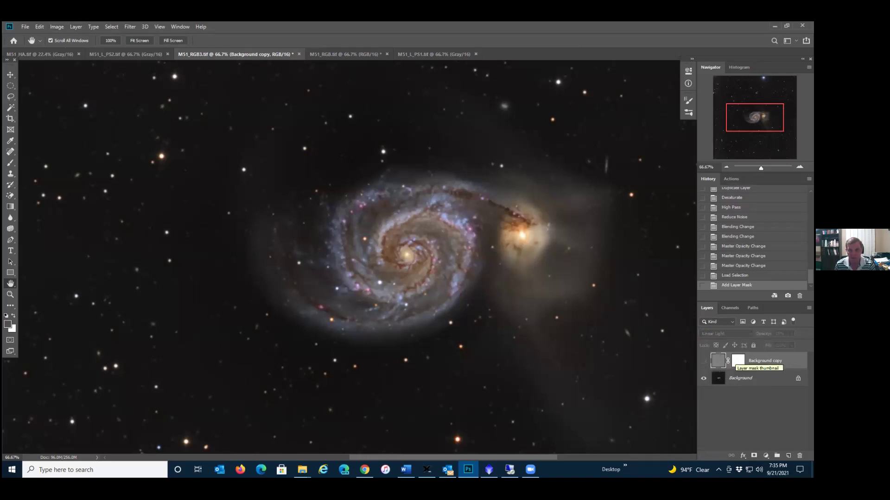
pyautogui.click(703, 361)
# - Open Select and Mask for the Background copy's layer mask and set its feather to 2.9 px
pyautogui.rightClick(738, 361)
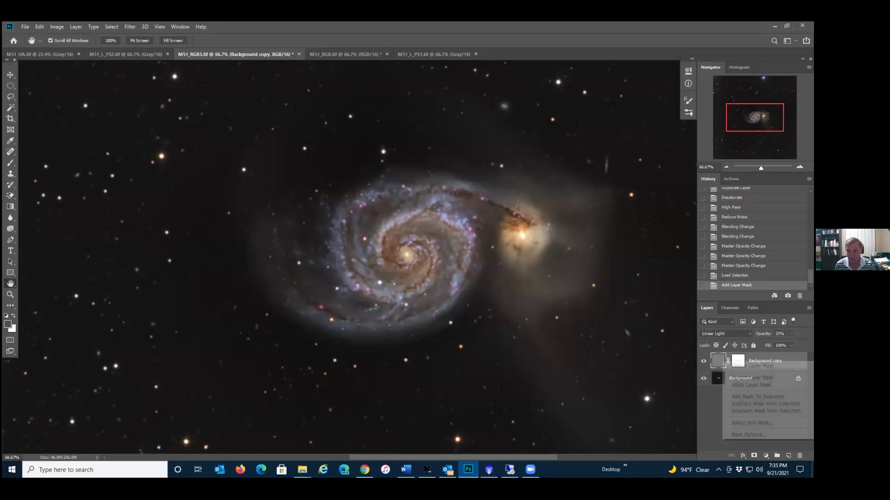
pyautogui.click(751, 422)
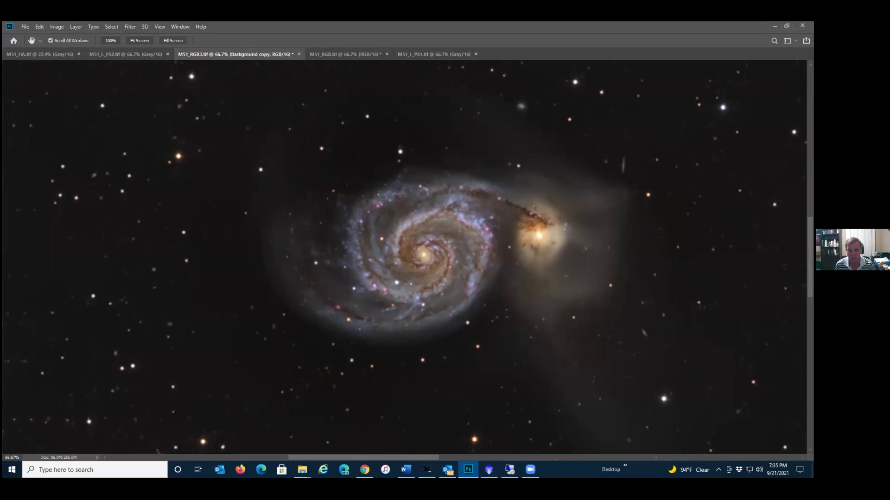
pyautogui.moveTo(697, 280); pyautogui.dragTo(711, 281)
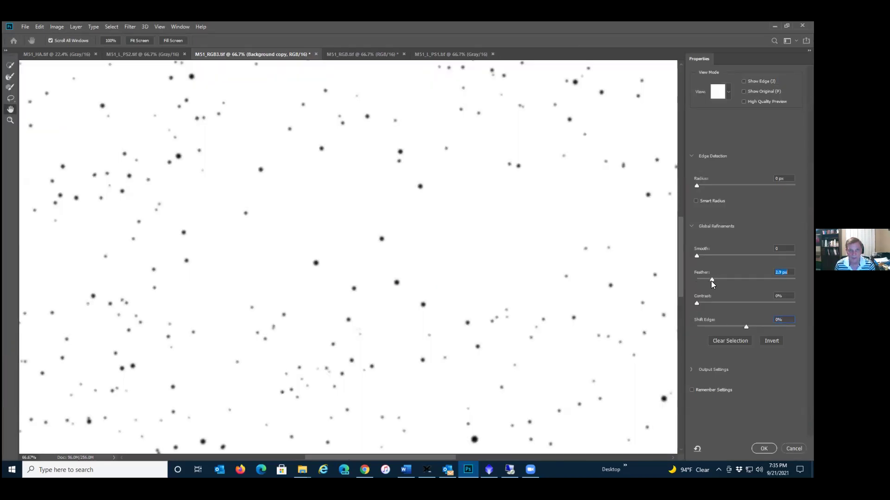
# - Set the star selection's Shift Edge to +2% and apply the refinement
pyautogui.press('Up')
pyautogui.moveTo(737, 327); pyautogui.dragTo(747, 327)
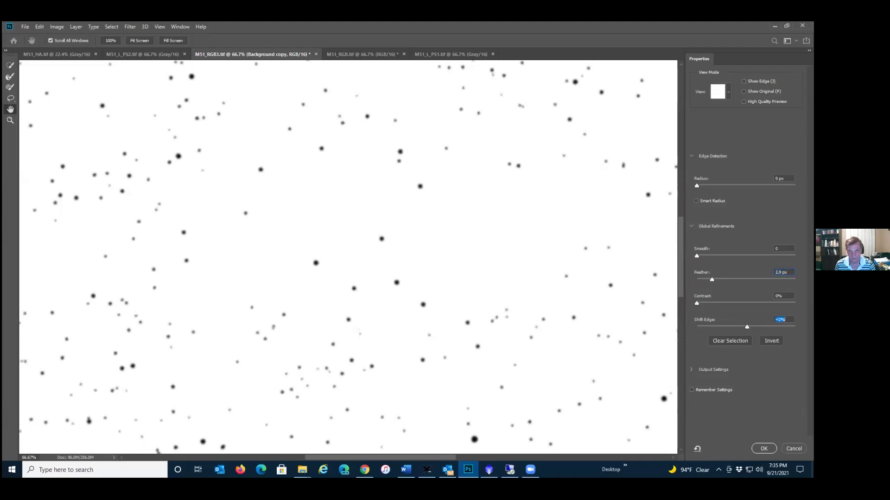
pyautogui.press('Return')
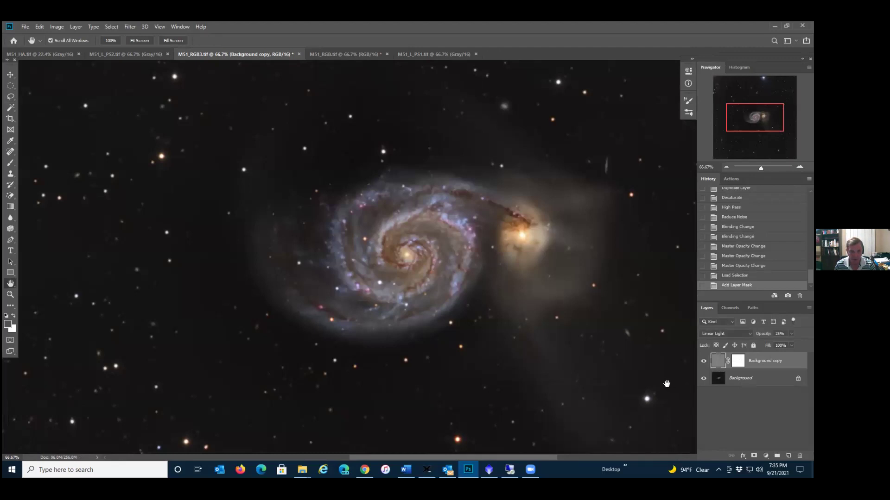
# - Compare the image with the Background copy layer hidden and shown, and undo its layer mask and the loaded selection
pyautogui.click(704, 361)
pyautogui.click(704, 361)
pyautogui.click(703, 361)
pyautogui.click(704, 362)
pyautogui.hotkey('ctrl', 'z')
pyautogui.hotkey('ctrl', 'z')
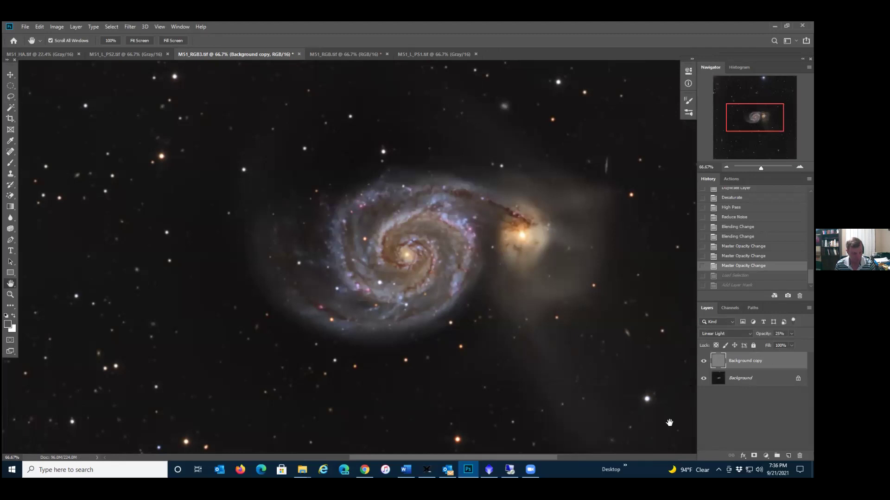
# - Add a black layer mask to the Background copy layer and choose the Brush tool with white as the foreground colour
pyautogui.press('F2')
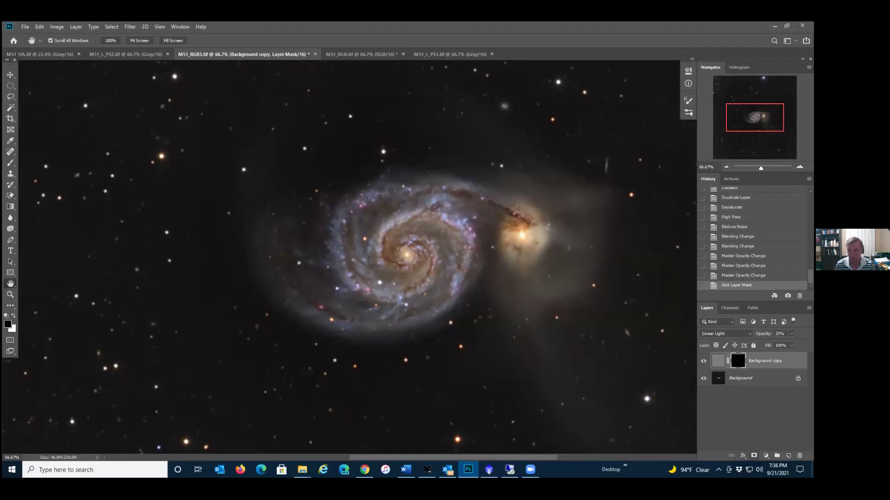
pyautogui.click(10, 163)
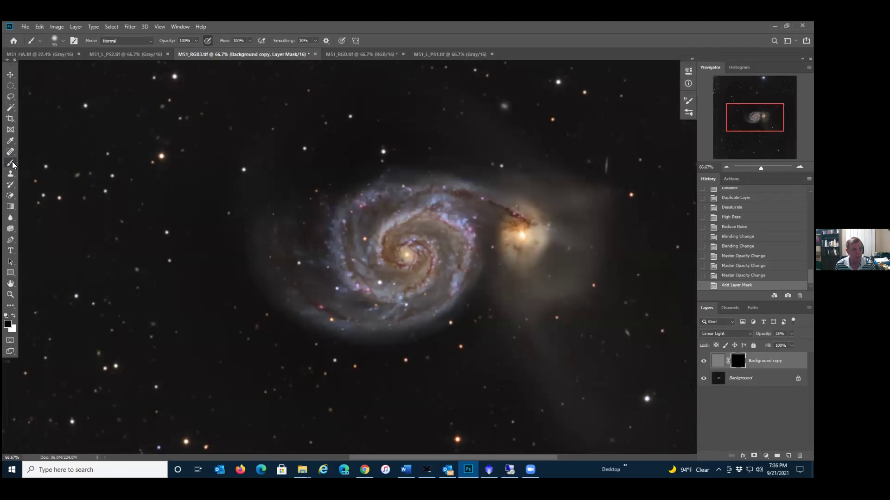
pyautogui.click(13, 316)
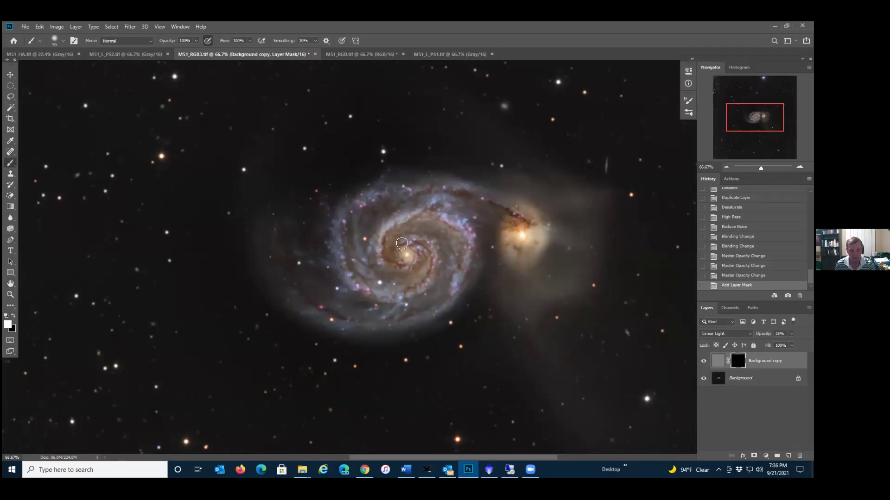
# - Paint white on the layer mask over the spiral galaxy and its companion with a soft brush enlarged to 250 px
pyautogui.press(']')
pyautogui.press(']')
pyautogui.press(']')
pyautogui.press(']')
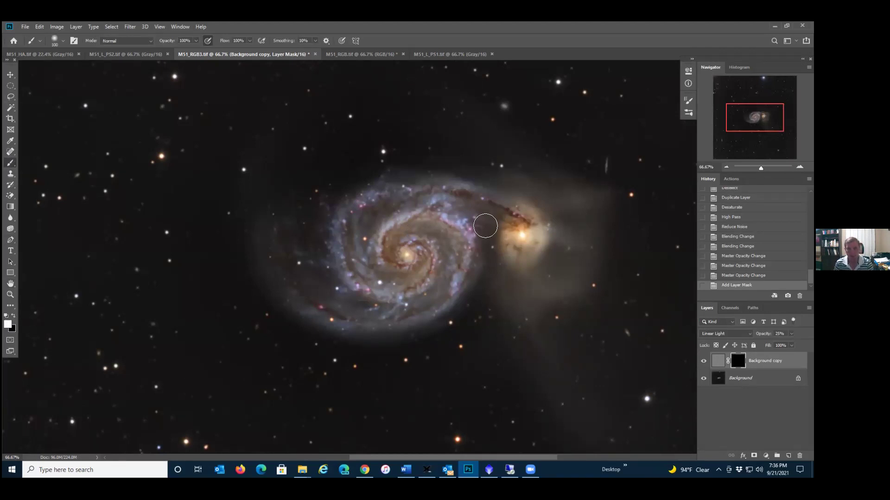
pyautogui.press(']')
pyautogui.press(']')
pyautogui.press(']')
pyautogui.press(']')
pyautogui.press(']')
pyautogui.press(']')
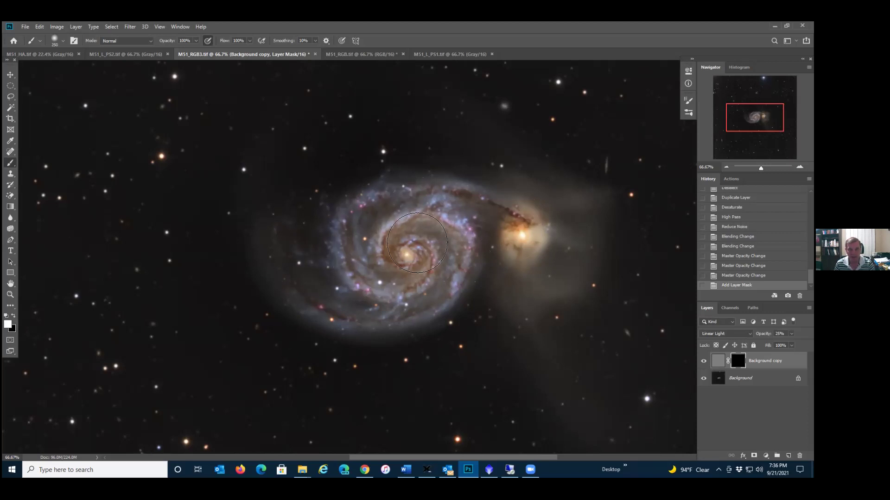
pyautogui.moveTo(510, 234)
pyautogui.mouseDown()
pyautogui.moveTo(524, 234)
pyautogui.moveTo(518, 240)
pyautogui.mouseUp()
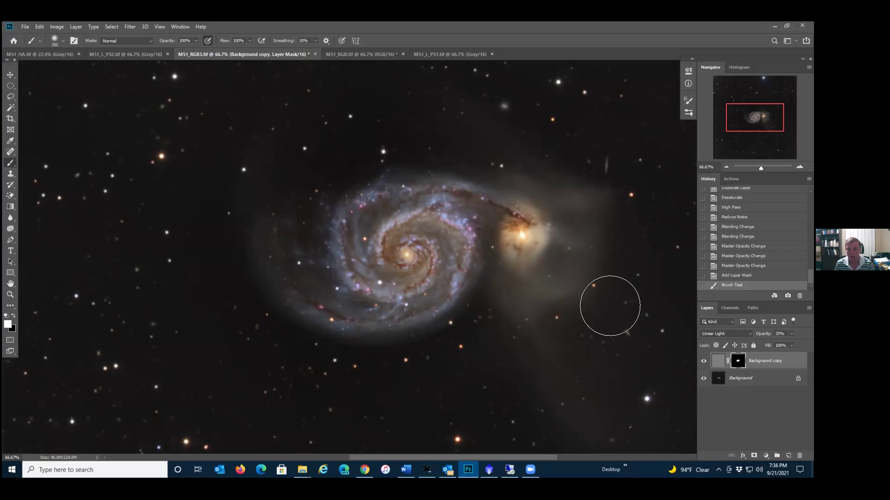
# - Paint black on the layer mask over the individual stars in and around the galaxy with a 45 px brush
pyautogui.click(13, 315)
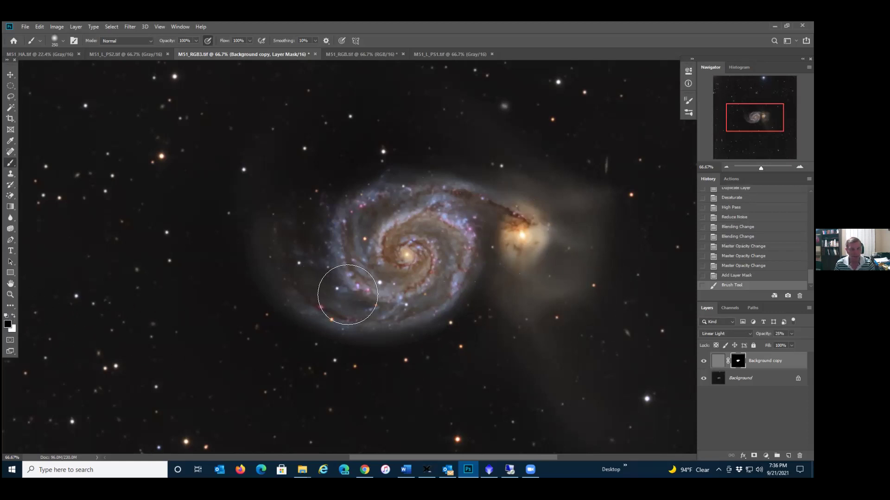
pyautogui.press('[')
pyautogui.press('[')
pyautogui.press('[')
pyautogui.press('[')
pyautogui.press('[')
pyautogui.press('[')
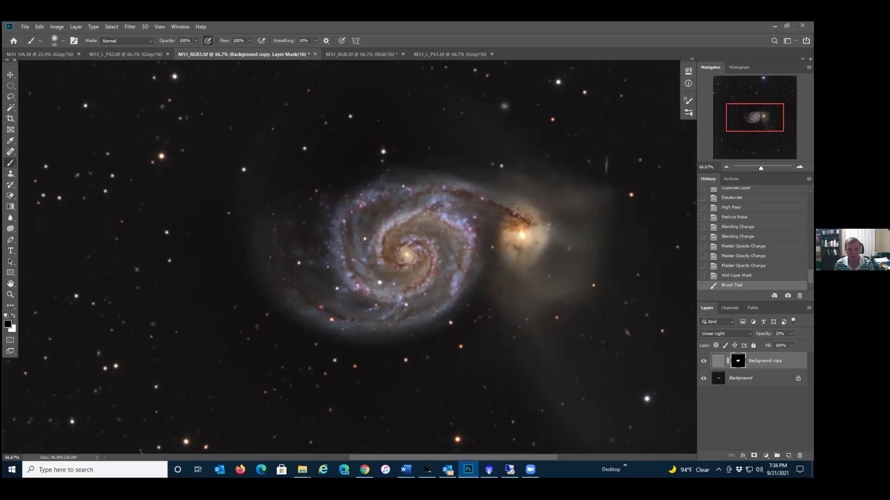
pyautogui.moveTo(365, 239); pyautogui.dragTo(373, 266)
pyautogui.click(379, 280)
pyautogui.click(384, 305)
pyautogui.click(407, 304)
pyautogui.click(338, 289)
pyautogui.click(300, 264)
pyautogui.click(365, 239)
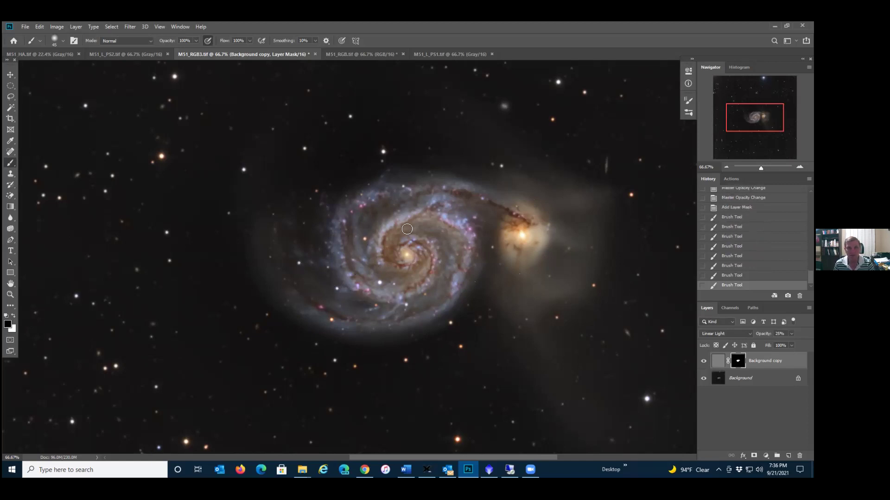
pyautogui.click(482, 277)
pyautogui.click(450, 327)
pyautogui.click(405, 360)
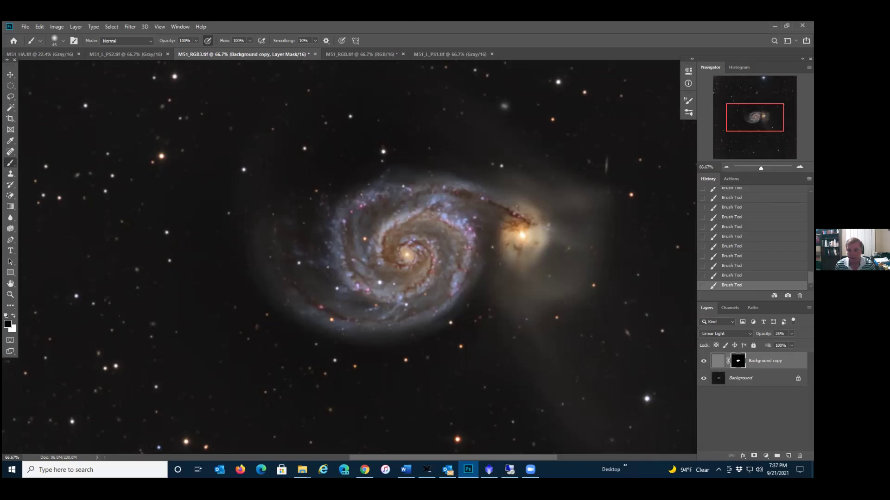
# - Refine the layer mask with a 4.6 px feather and +8% Shift Edge, and flatten the image
pyautogui.rightClick(737, 361)
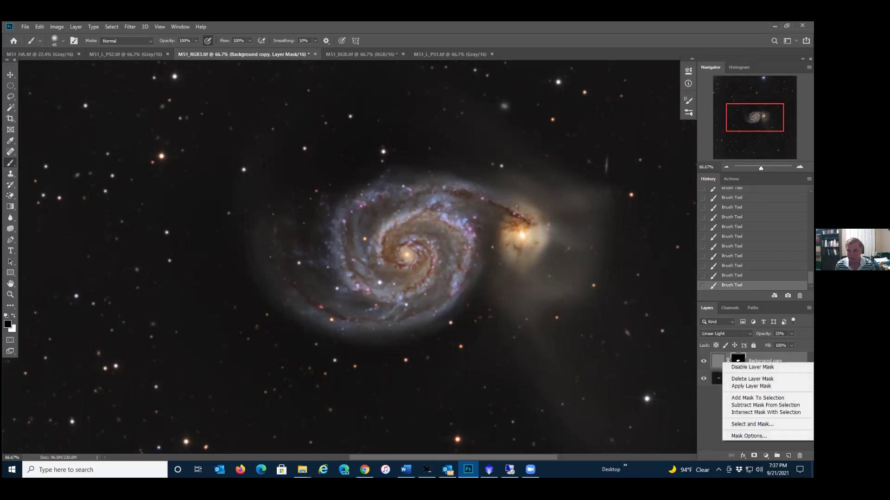
pyautogui.click(746, 424)
pyautogui.moveTo(697, 280); pyautogui.dragTo(703, 280)
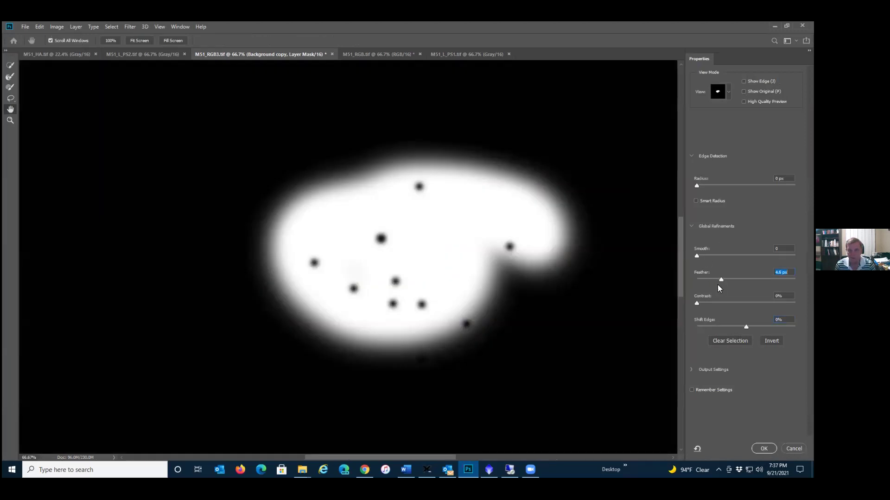
pyautogui.moveTo(746, 327); pyautogui.dragTo(748, 327)
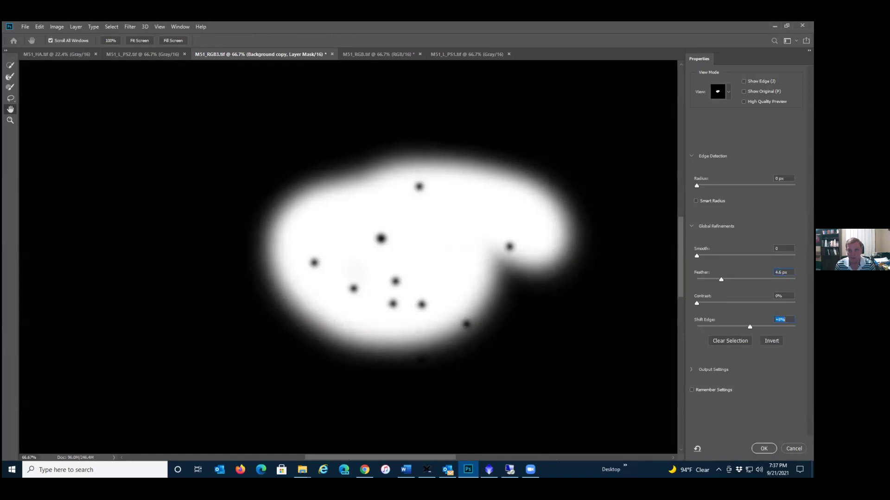
pyautogui.click(764, 448)
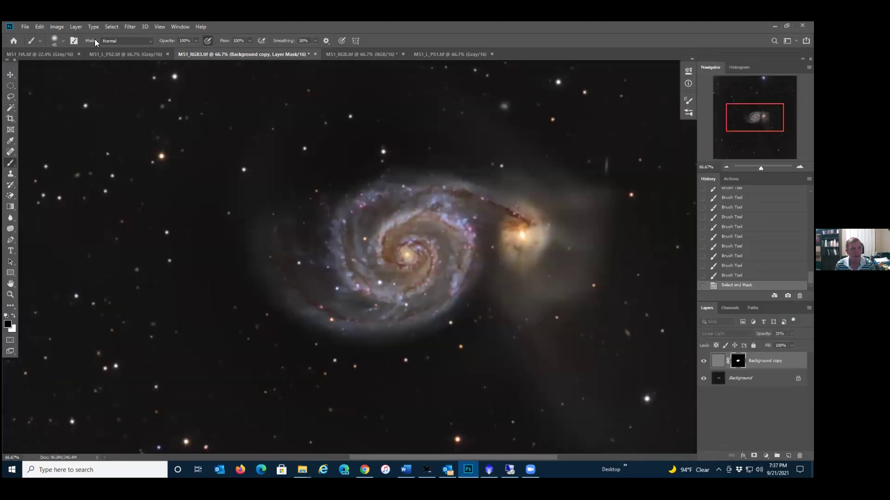
pyautogui.click(75, 27)
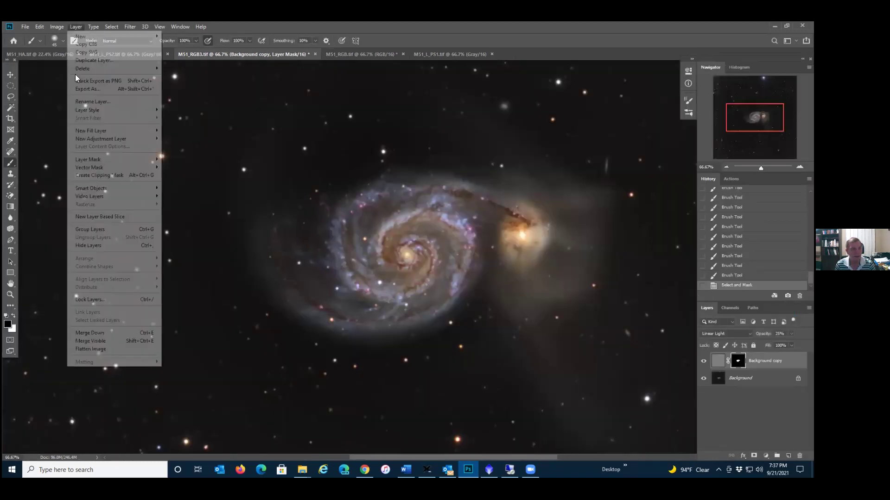
pyautogui.click(128, 351)
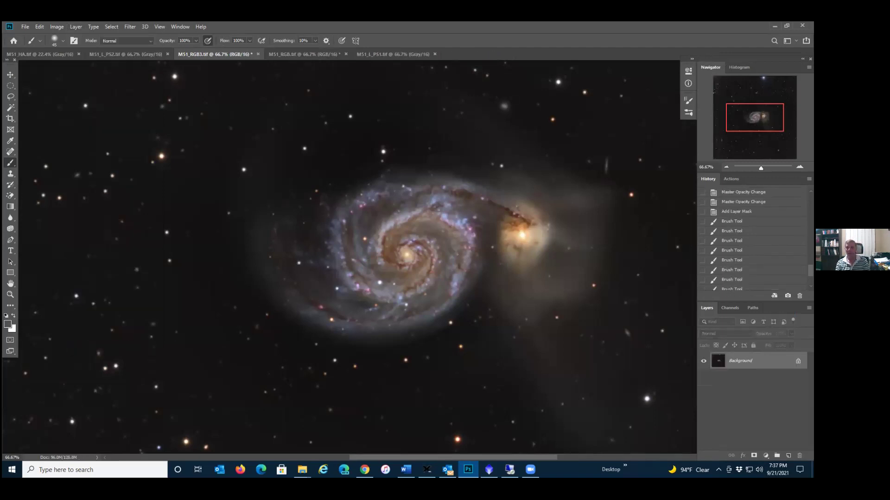
# - Compare the image before and after sharpening by revisiting the Save Selection and Deselect history states and returning to Flatten Image
pyautogui.scroll(3, 756, 239)
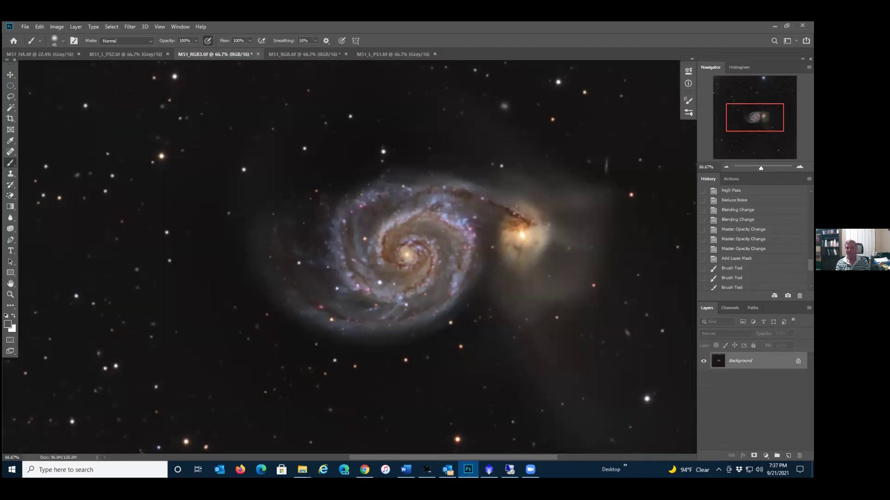
pyautogui.scroll(3, 755, 238)
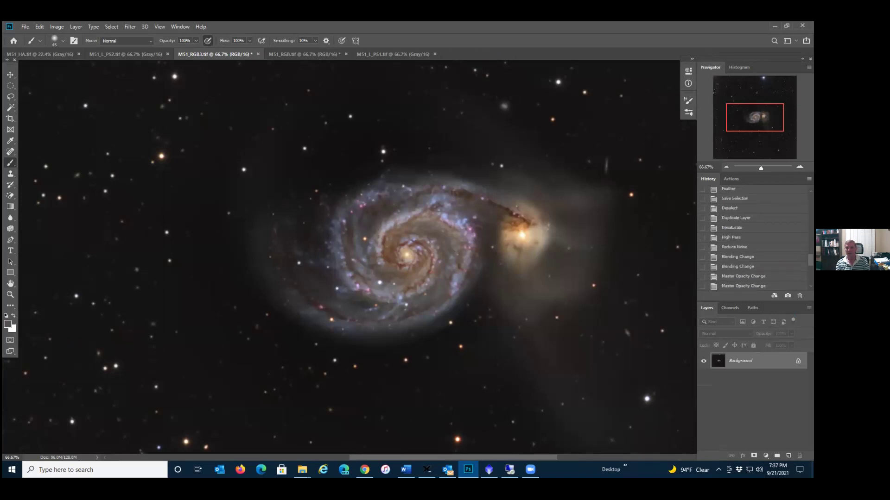
pyautogui.scroll(1, 755, 239)
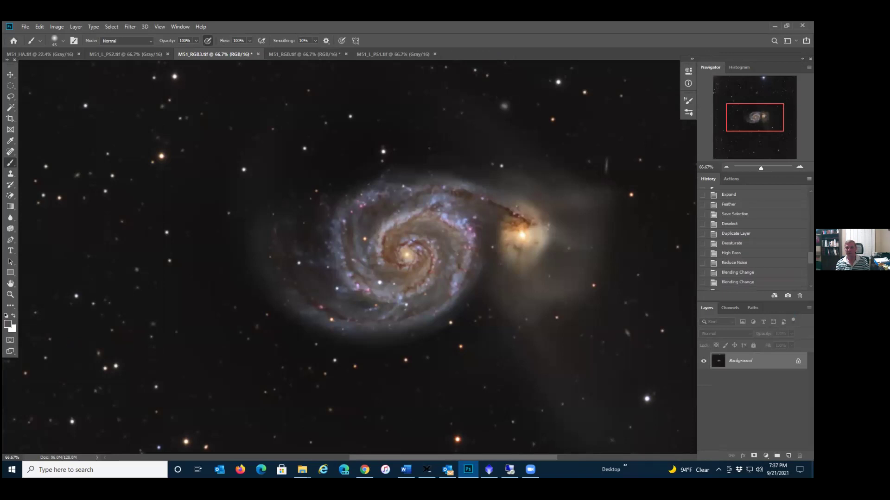
pyautogui.scroll(1, 755, 239)
pyautogui.scroll(-1, 756, 239)
pyautogui.click(736, 214)
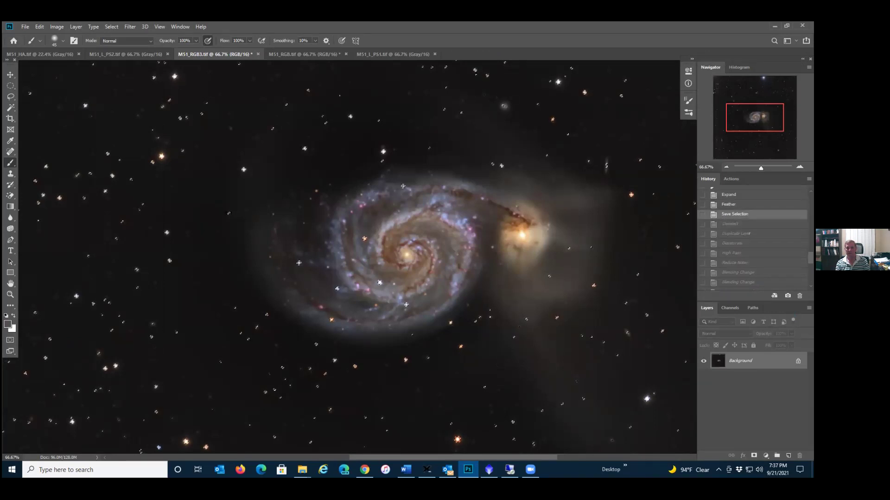
pyautogui.click(737, 224)
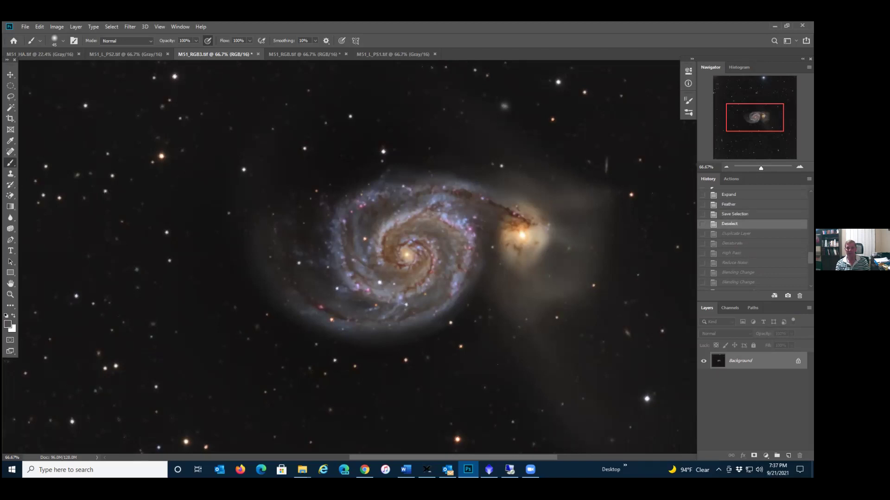
pyautogui.scroll(-5, 753, 239)
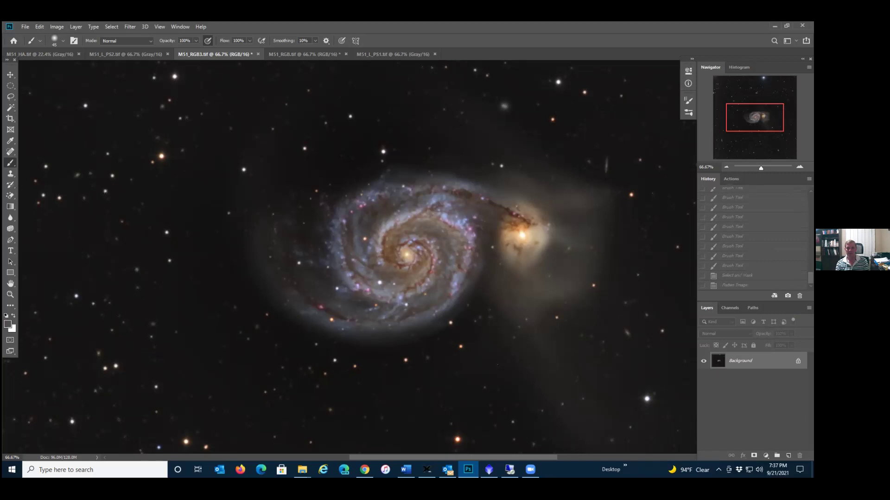
pyautogui.click(737, 285)
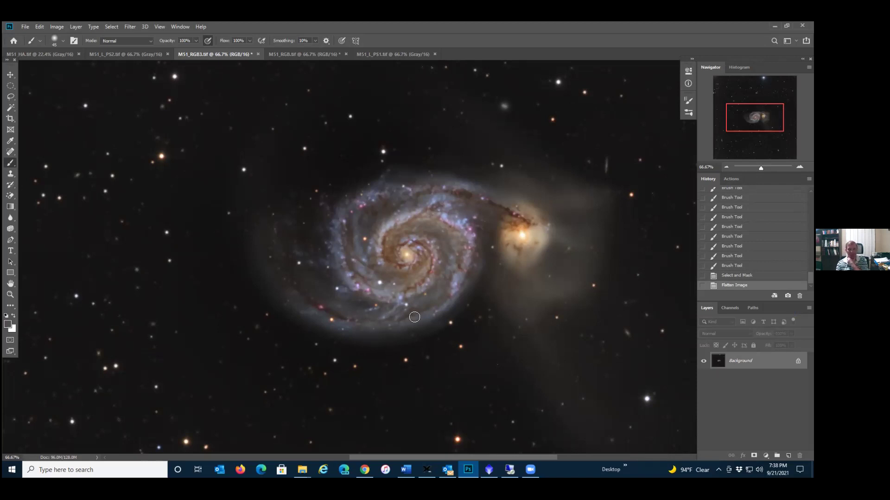
# - Copy the entire M51_HA.tif image and paste it as a new layer in M51_RGB3.tif
pyautogui.click(26, 52)
pyautogui.hotkey('ctrl', '+')
pyautogui.hotkey('ctrl', '+')
pyautogui.hotkey('ctrl', '+')
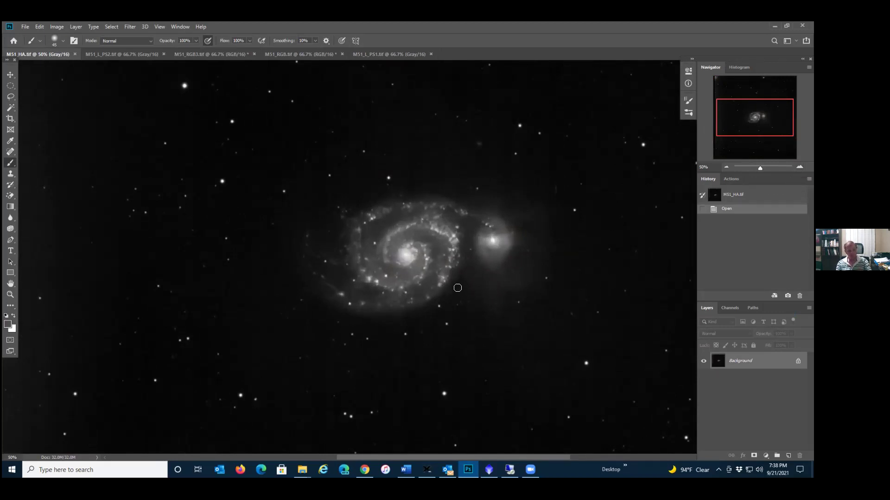
pyautogui.hotkey('ctrl', 'a')
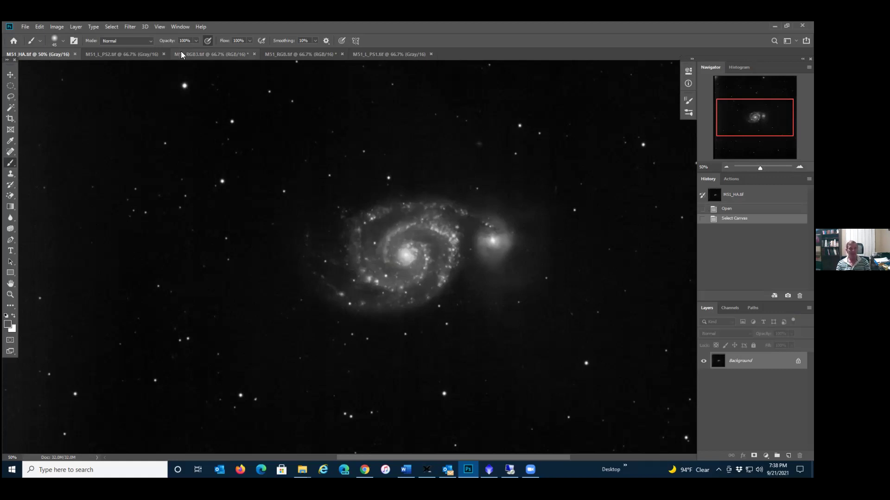
pyautogui.click(215, 55)
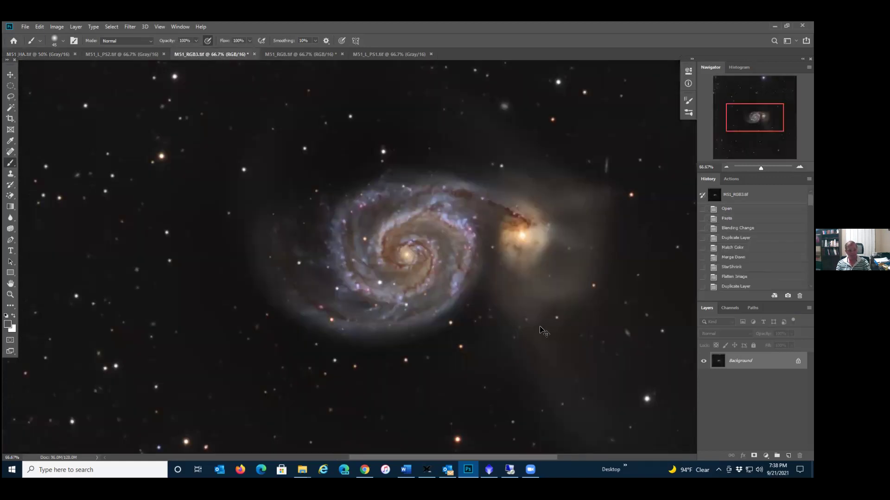
pyautogui.hotkey('ctrl', 'v')
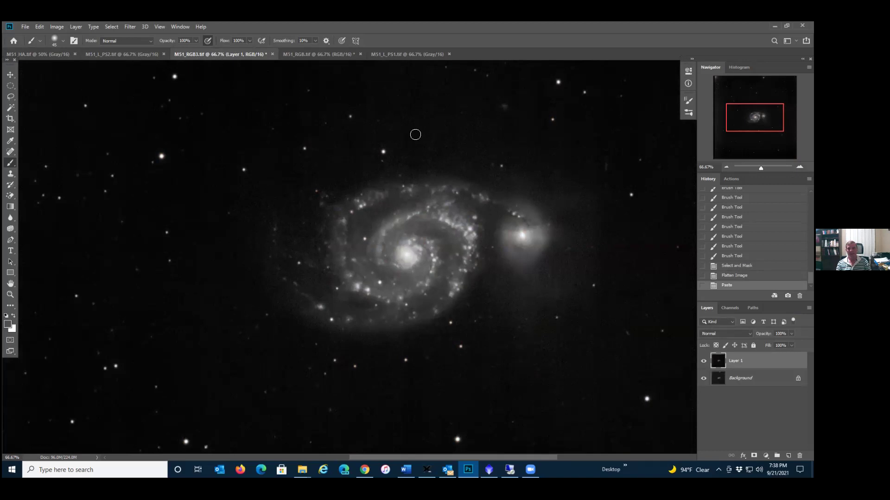
# - Set the blend mode of the pasted hydrogen-alpha layer to Overlay
pyautogui.click(714, 332)
pyautogui.click(714, 332)
pyautogui.click(714, 332)
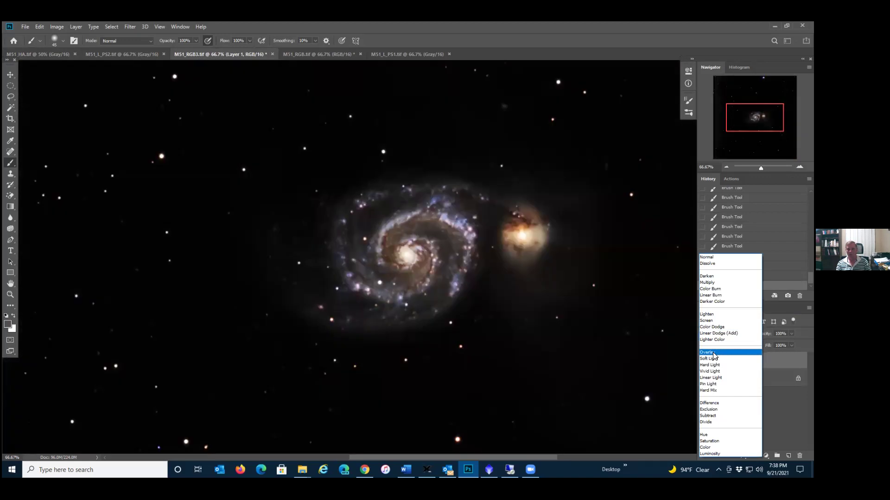
pyautogui.click(713, 354)
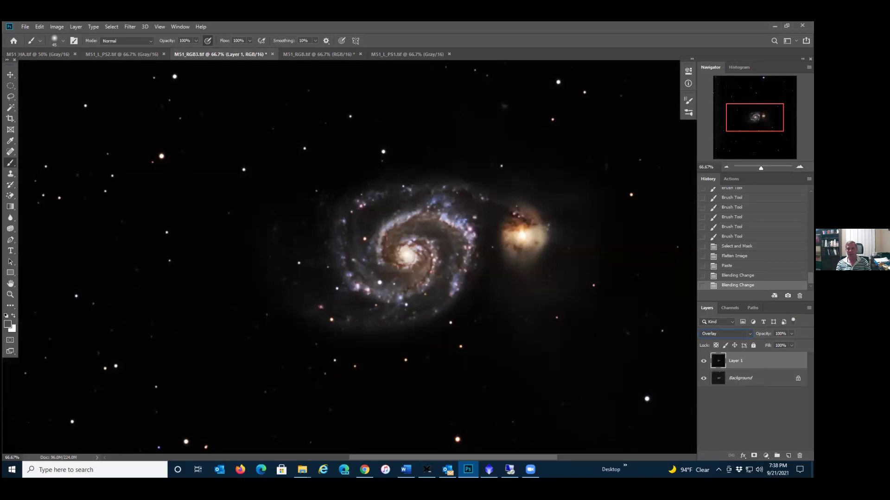
pyautogui.press('h')
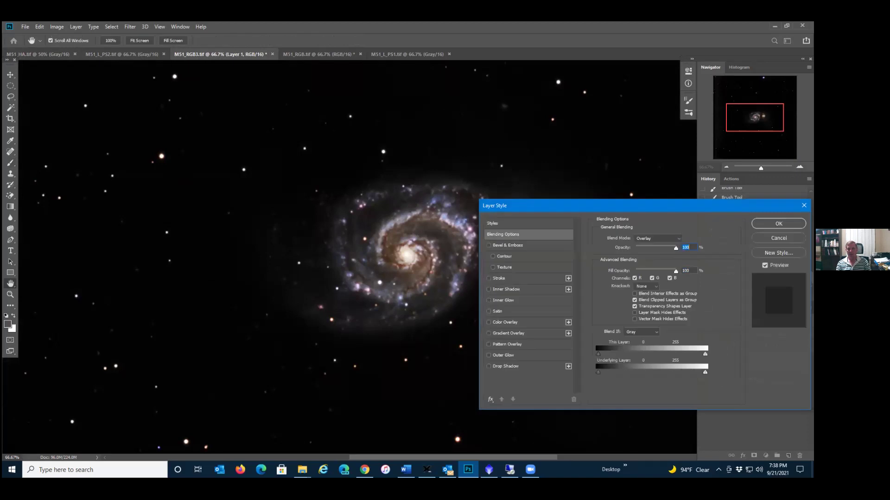
pyautogui.click(651, 278)
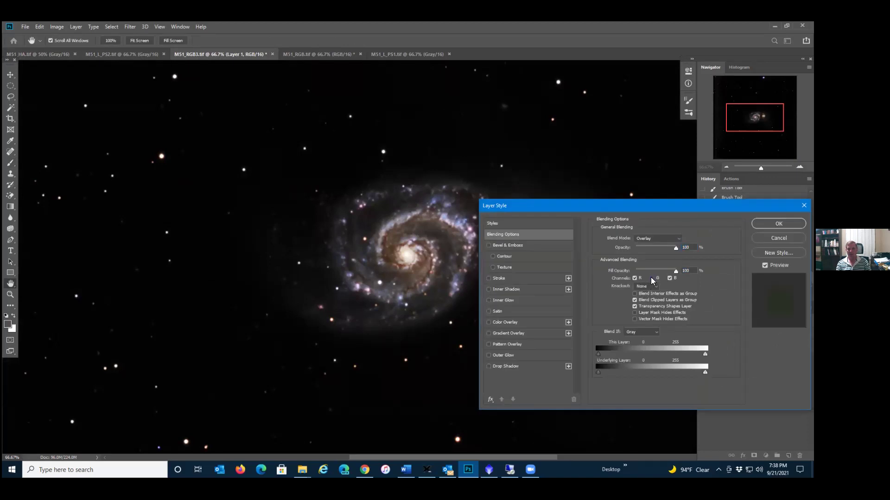
pyautogui.click(669, 278)
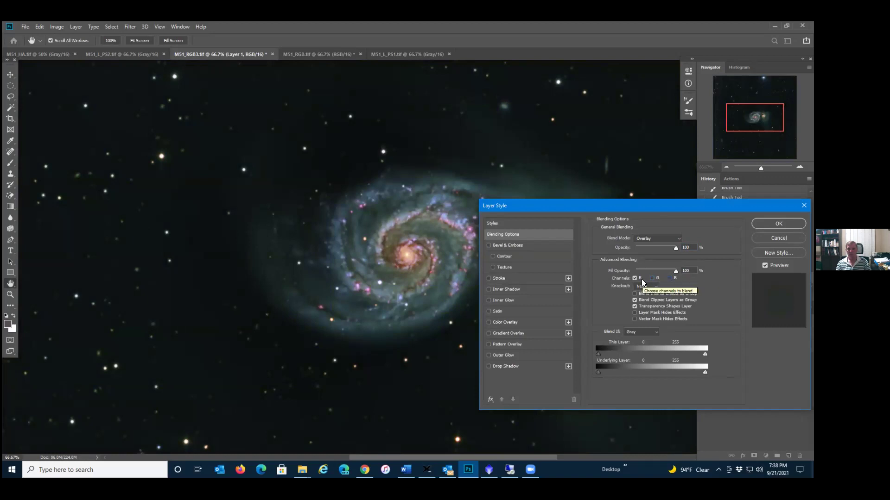
pyautogui.click(778, 238)
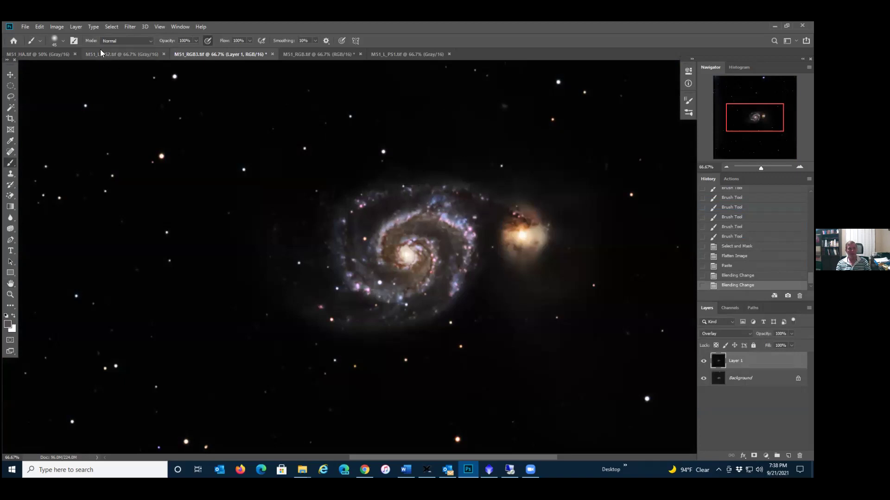
# - Apply a High Pass filter with a 40-pixel radius to the hydrogen-alpha layer
pyautogui.click(125, 27)
pyautogui.moveTo(183, 195)
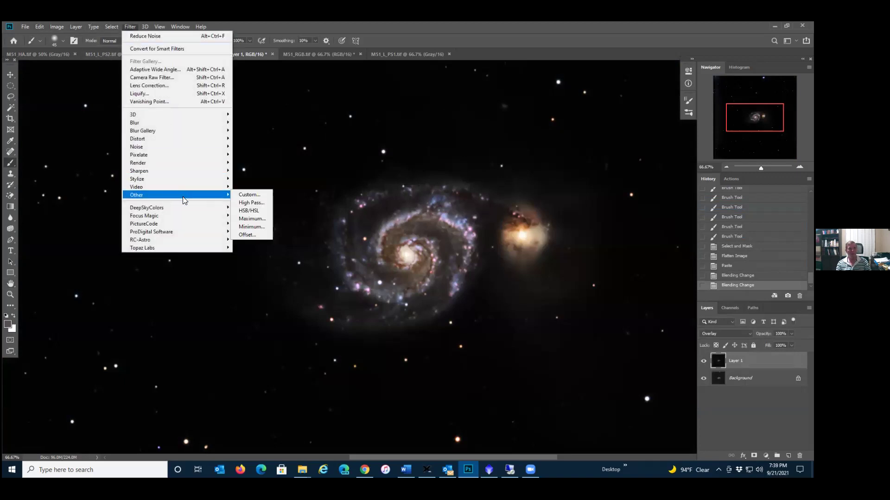
pyautogui.click(249, 203)
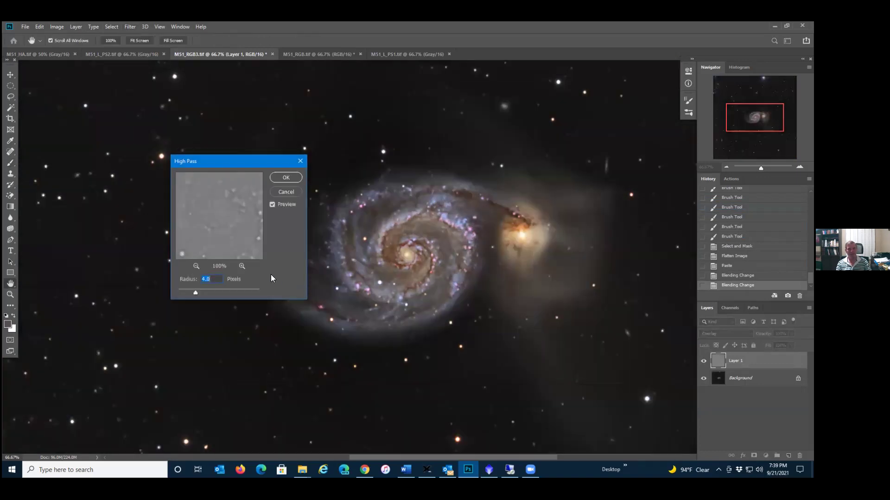
pyautogui.write('40')
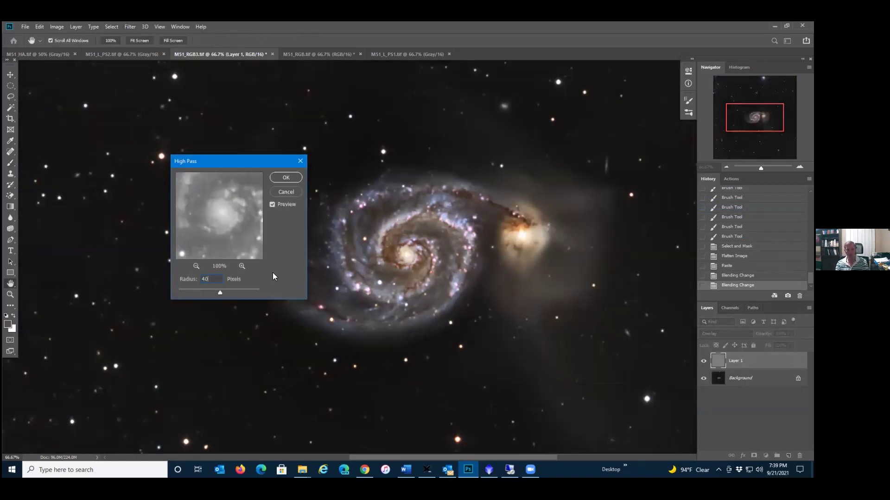
pyautogui.click(284, 178)
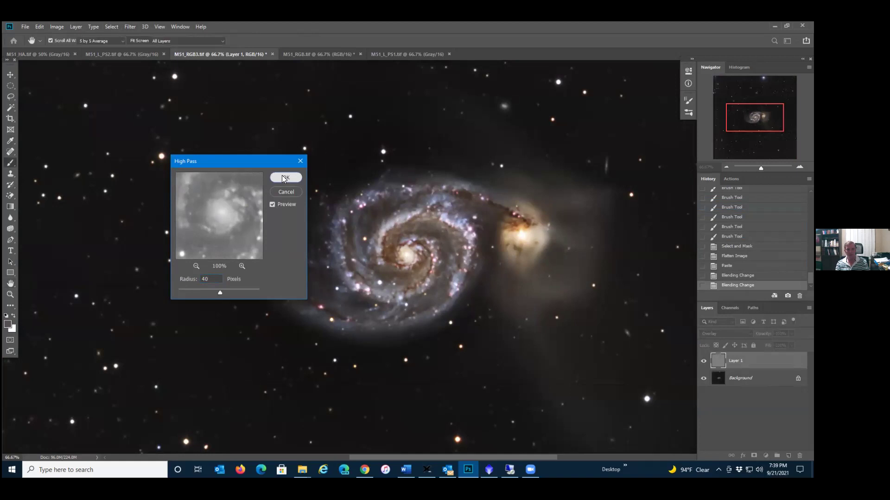
# - Restrict the hydrogen-alpha layer's blending to the red channel by excluding green and blue in its blending options
pyautogui.doubleClick(735, 360)
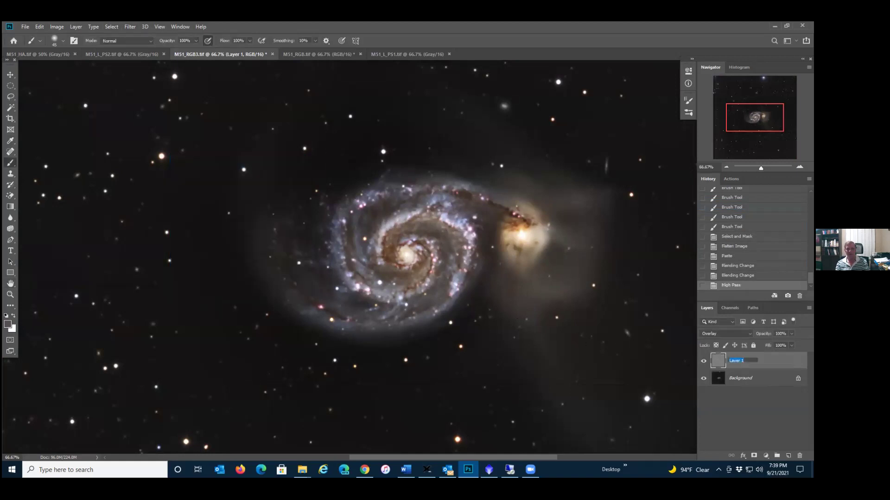
pyautogui.press('Return')
pyautogui.doubleClick(764, 361)
pyautogui.click(652, 278)
pyautogui.click(670, 278)
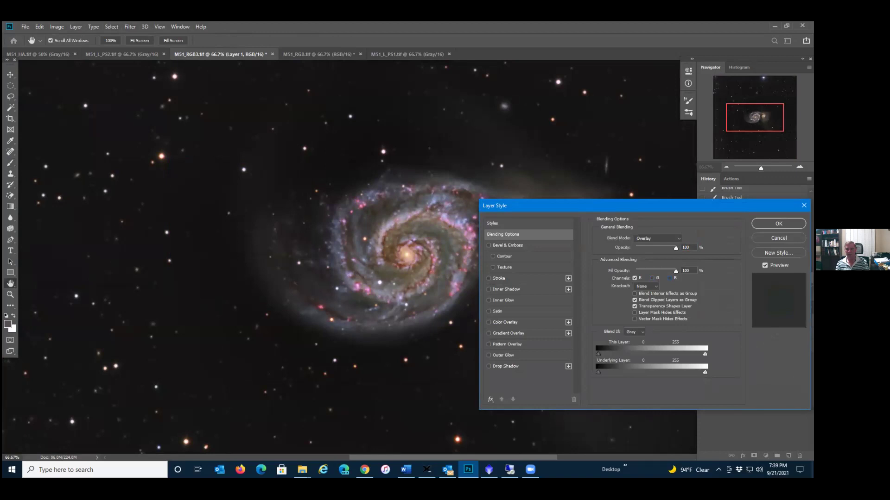
pyautogui.click(778, 224)
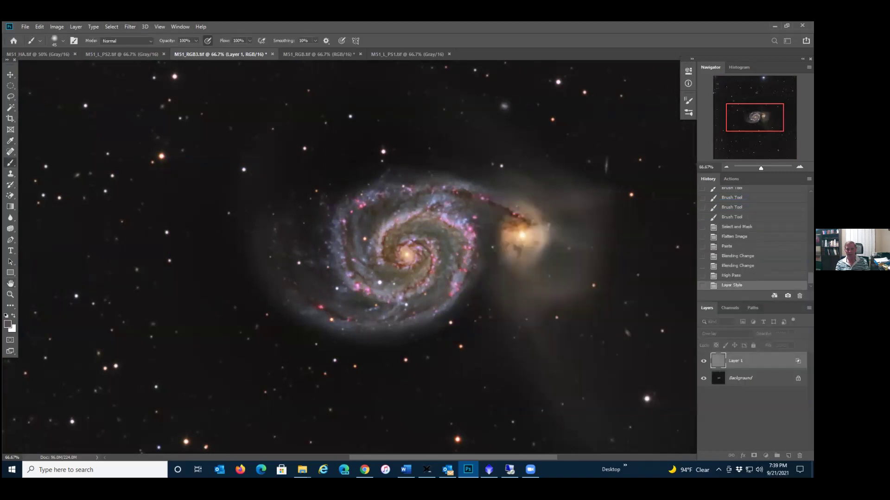
# - Compare the image with and without the red-channel hydrogen-alpha layer by hiding and showing it
pyautogui.click(704, 364)
pyautogui.click(704, 363)
pyautogui.click(704, 363)
pyautogui.click(704, 363)
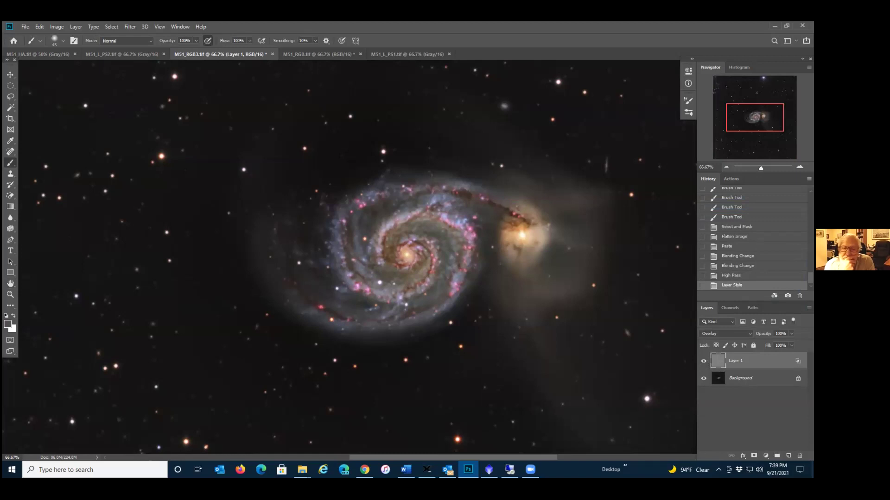
# - Lower the hydrogen-alpha layer's opacity to 36%
pyautogui.click(791, 333)
pyautogui.moveTo(793, 344); pyautogui.dragTo(753, 344)
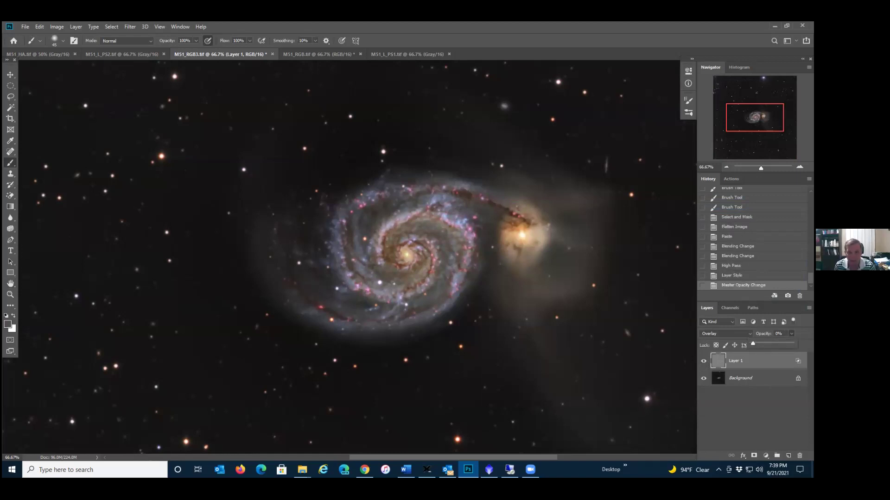
pyautogui.moveTo(756, 343); pyautogui.dragTo(758, 343)
pyautogui.moveTo(763, 343); pyautogui.dragTo(764, 343)
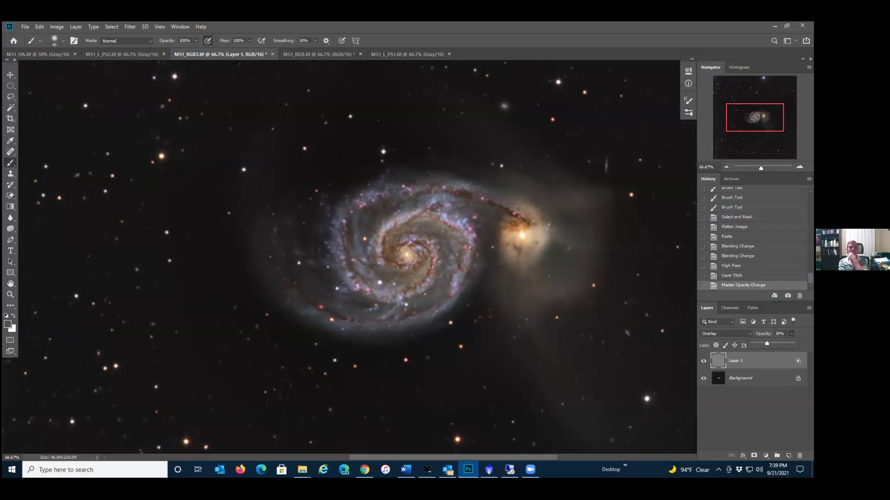
# - Hide and show the hydrogen-alpha layer repeatedly to judge its effect at the reduced opacity
pyautogui.click(703, 362)
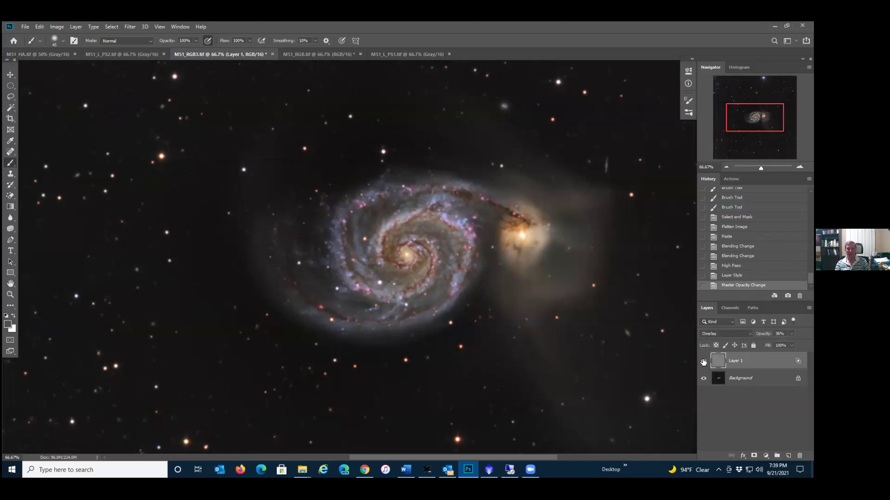
pyautogui.click(703, 362)
pyautogui.click(703, 362)
pyautogui.click(703, 362)
pyautogui.click(702, 361)
pyautogui.click(703, 361)
pyautogui.click(703, 360)
pyautogui.click(703, 361)
pyautogui.click(703, 362)
pyautogui.click(703, 361)
pyautogui.click(702, 361)
pyautogui.click(703, 362)
pyautogui.click(703, 362)
pyautogui.click(703, 362)
pyautogui.click(703, 361)
pyautogui.click(703, 362)
pyautogui.click(703, 361)
pyautogui.click(703, 362)
# - Try 25% opacity on the hydrogen-alpha layer, and settle on 30%
pyautogui.write('25')
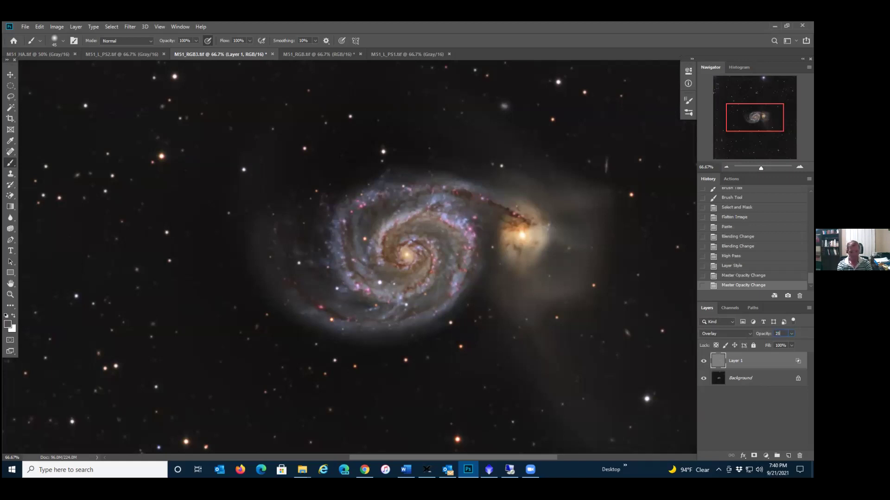
pyautogui.press('BackSpace')
pyautogui.press('BackSpace')
pyautogui.write('30')
# - Compare the blend with the layer hidden and shown, revisiting the Layer Style history state and returning to the latest opacity change
pyautogui.click(704, 362)
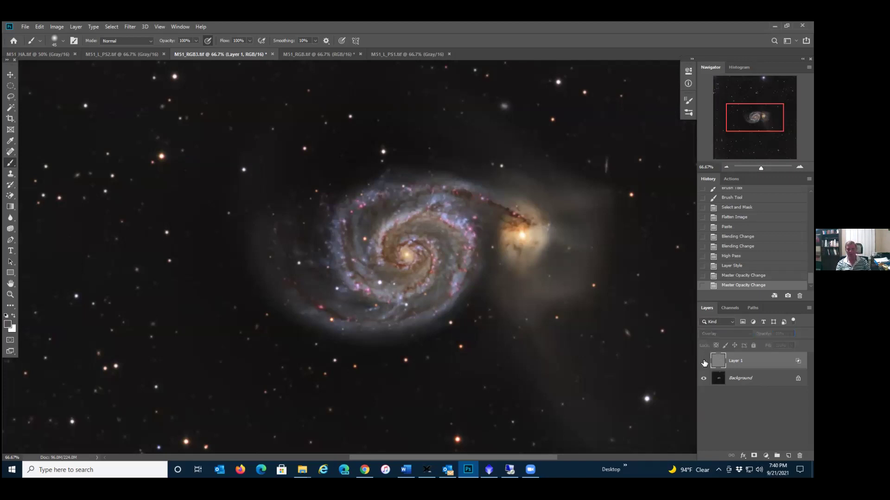
pyautogui.click(704, 362)
pyautogui.click(704, 362)
pyautogui.click(732, 266)
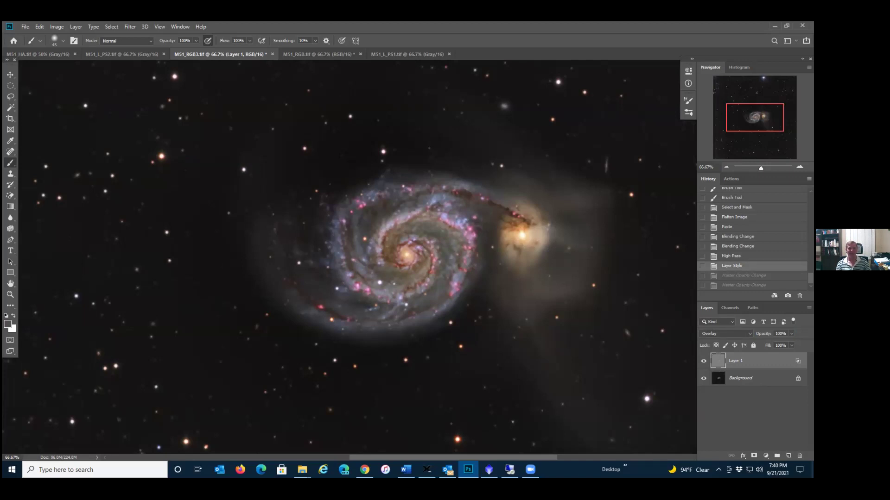
pyautogui.click(744, 285)
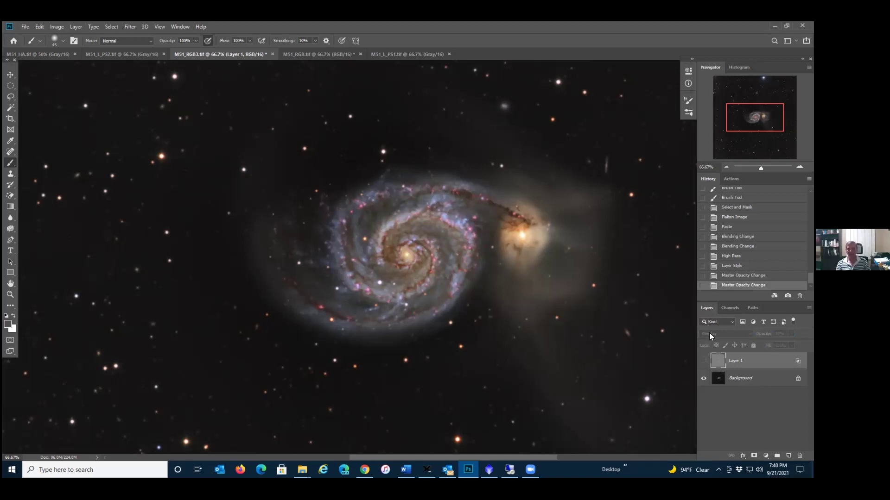
pyautogui.click(703, 361)
pyautogui.click(703, 362)
pyautogui.click(704, 361)
pyautogui.click(703, 362)
pyautogui.click(704, 362)
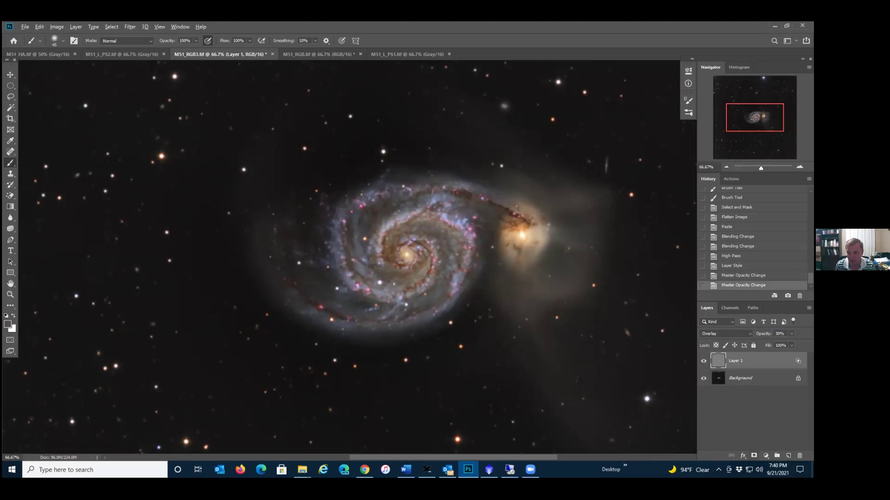
# - Add a black layer mask to the hydrogen-alpha layer and enlarge the brush to 175 px
pyautogui.keyDown('alt'); pyautogui.click(754, 455); pyautogui.keyUp('alt')
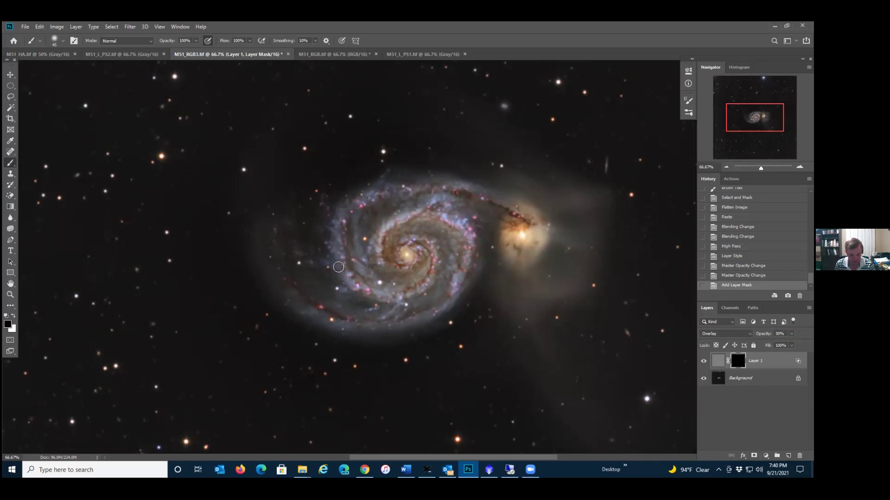
pyautogui.press(']')
pyautogui.press(']')
pyautogui.press(']')
pyautogui.press(']')
pyautogui.press(']')
pyautogui.press(']')
pyautogui.press(']')
pyautogui.press(']')
pyautogui.press(']')
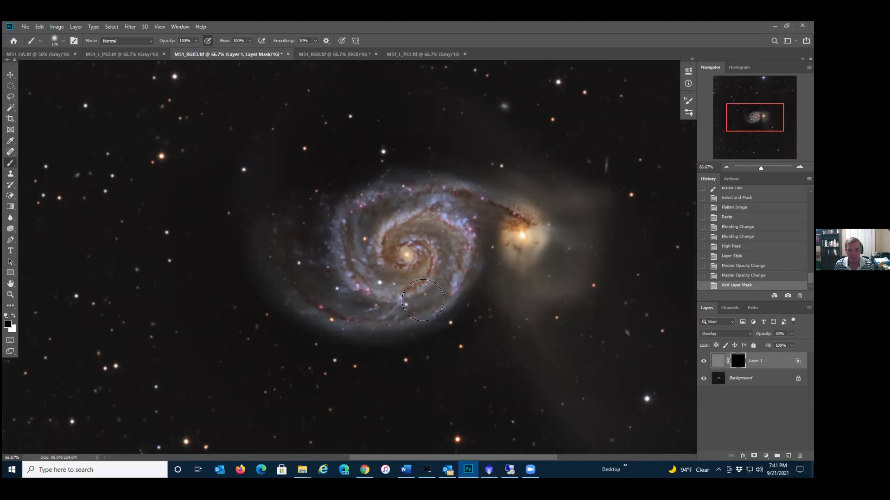
# - Undo the black brush dab and paint white over the spiral galaxy on the layer mask
pyautogui.click(432, 288)
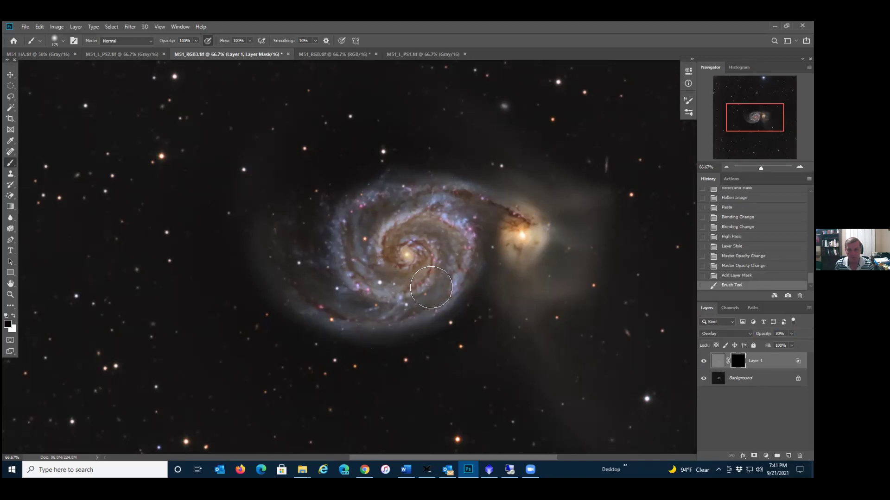
pyautogui.click(14, 317)
pyautogui.hotkey('ctrl', 'z')
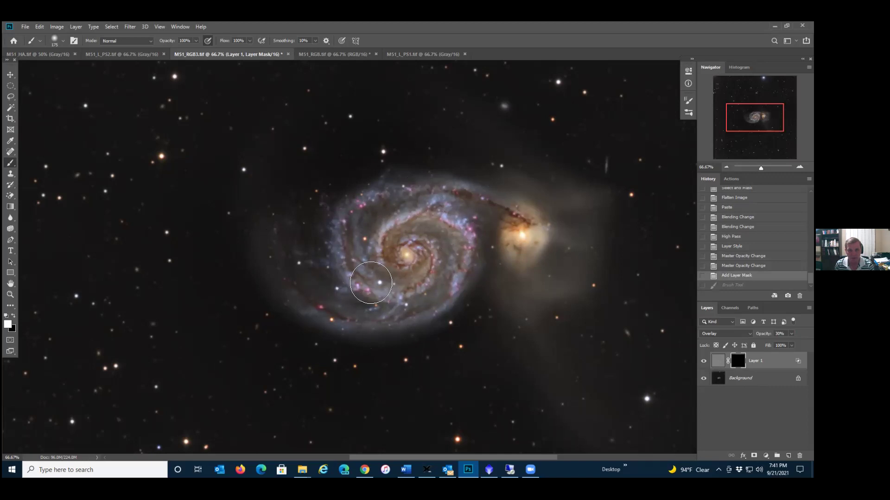
pyautogui.moveTo(411, 223); pyautogui.dragTo(409, 257)
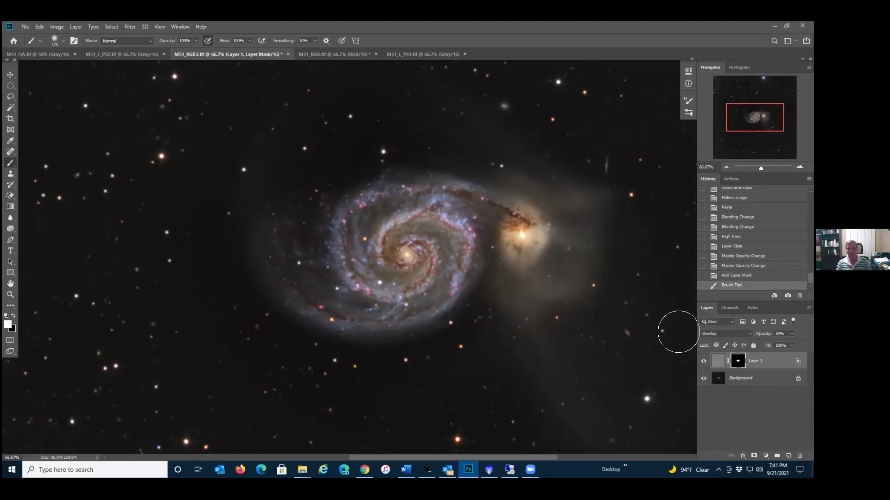
pyautogui.rightClick(738, 361)
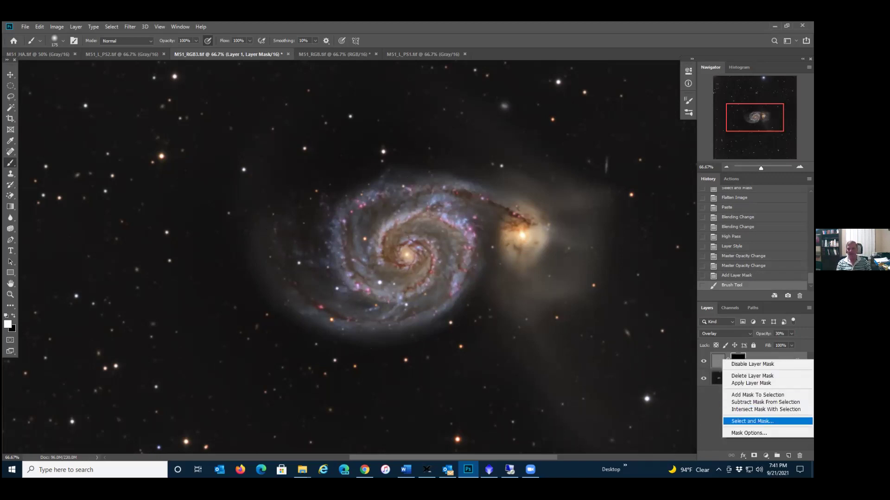
pyautogui.click(742, 422)
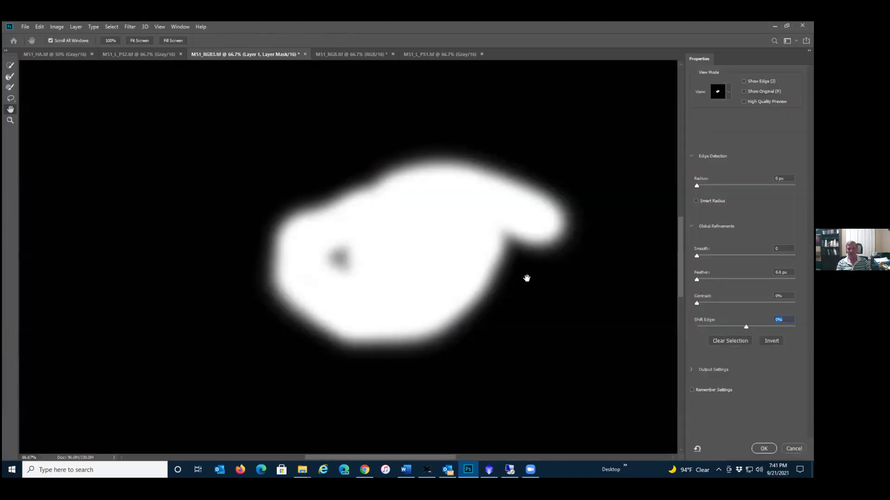
pyautogui.click(794, 448)
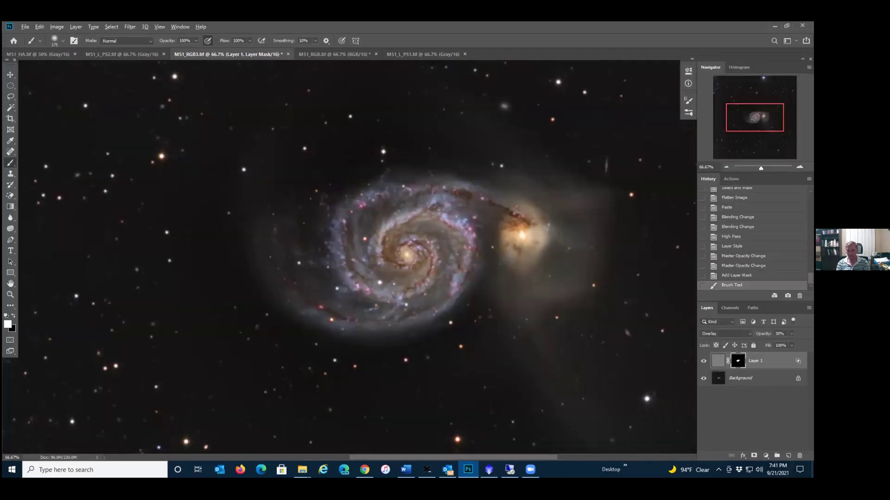
# - Paint white over the unpainted gap inside the galaxy area of the layer mask
pyautogui.keyDown('alt'); pyautogui.click(738, 360); pyautogui.keyUp('alt')
pyautogui.moveTo(352, 264)
pyautogui.mouseDown()
pyautogui.moveTo(321, 261)
pyautogui.moveTo(377, 251)
pyautogui.mouseUp()
pyautogui.click(723, 361)
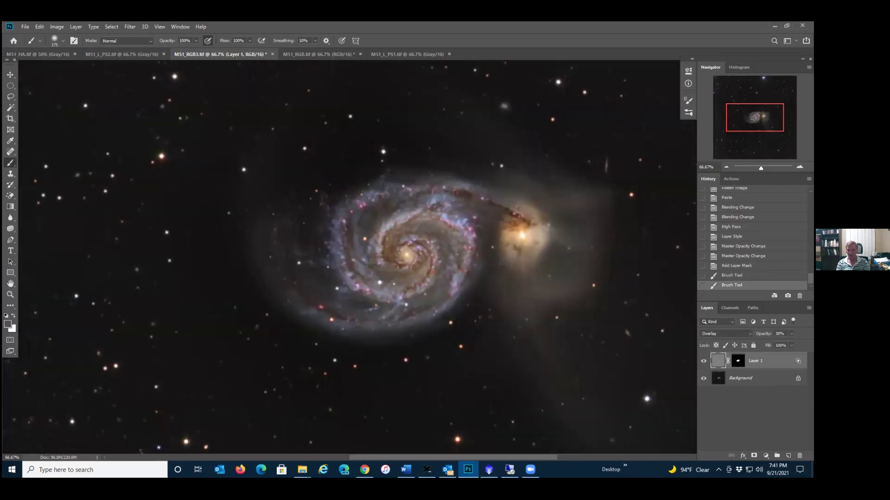
# - Refine the layer mask with a 22.4 px feather and flatten the image
pyautogui.rightClick(738, 361)
pyautogui.click(750, 424)
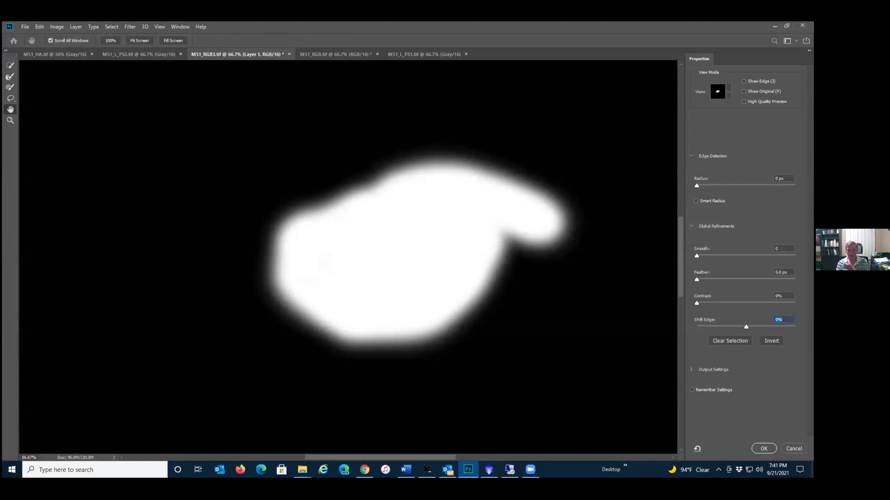
pyautogui.moveTo(696, 280); pyautogui.dragTo(741, 280)
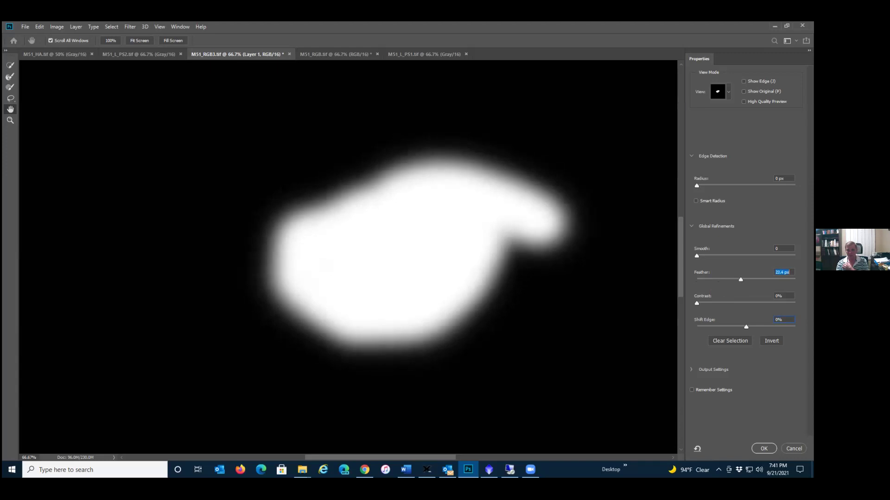
pyautogui.click(764, 449)
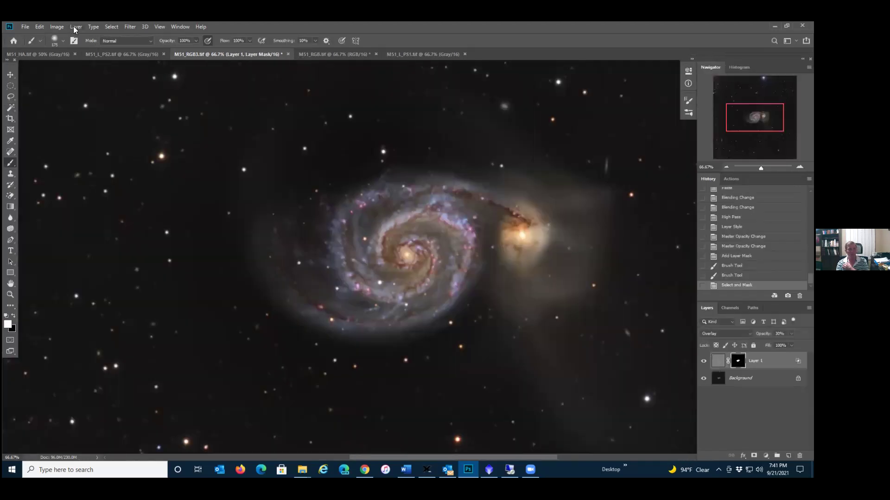
pyautogui.click(75, 27)
pyautogui.click(102, 349)
pyautogui.click(104, 348)
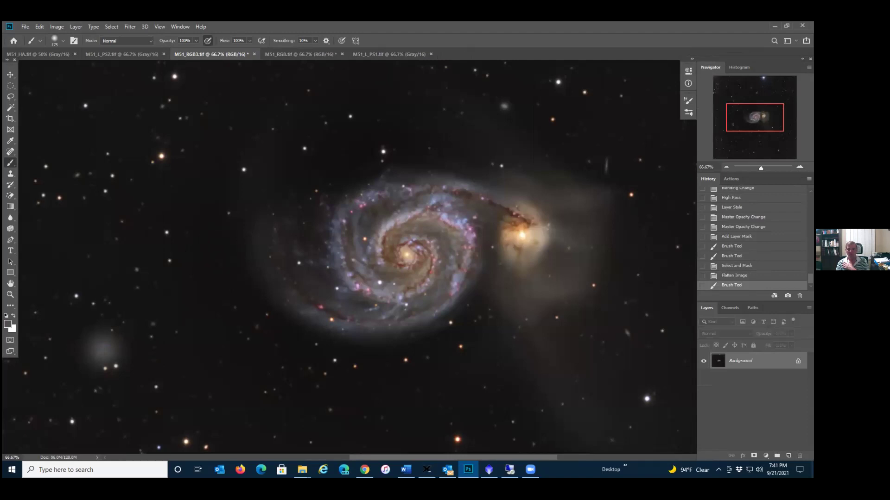
# - Duplicate the Background layer of the flattened image
pyautogui.click(725, 167)
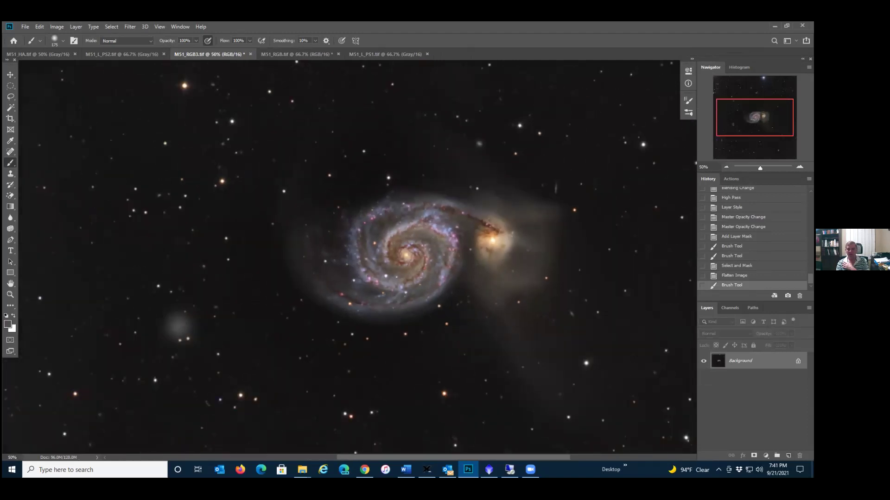
pyautogui.moveTo(741, 361); pyautogui.dragTo(788, 455)
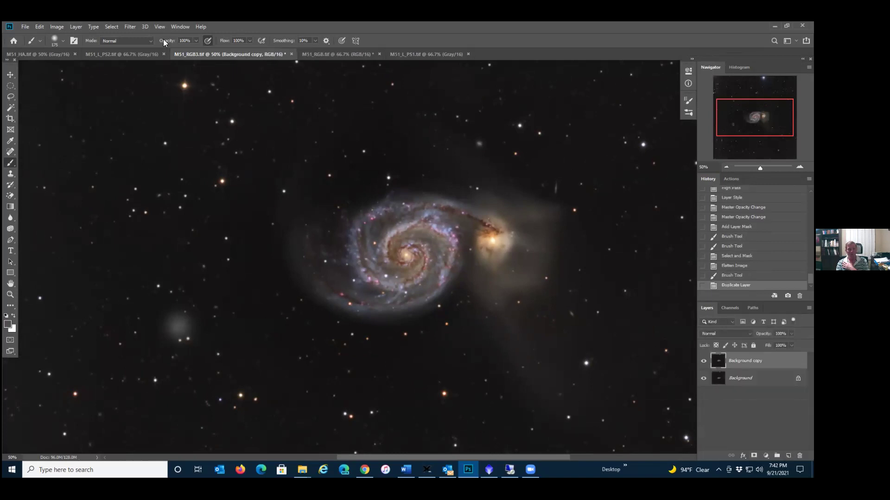
# - Apply the Camera Raw Filter to the Background copy layer with Clarity 50 and lower that layer's opacity to 22%
pyautogui.click(132, 27)
pyautogui.click(144, 76)
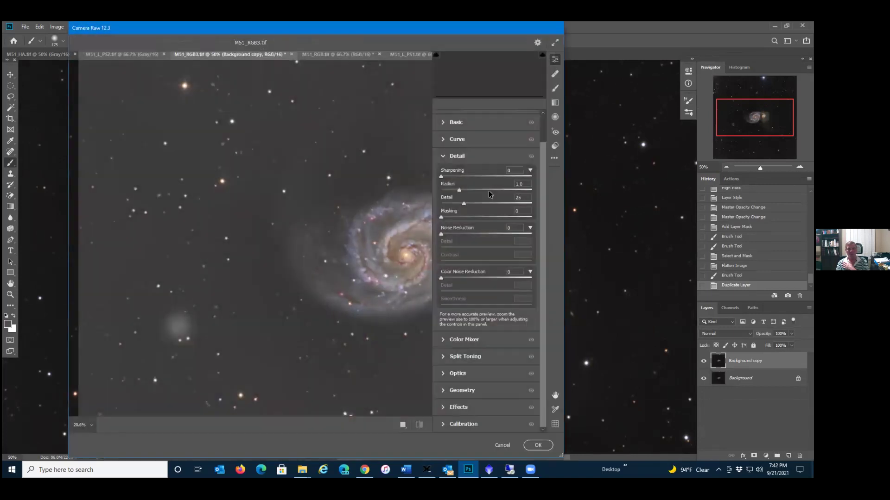
pyautogui.click(475, 123)
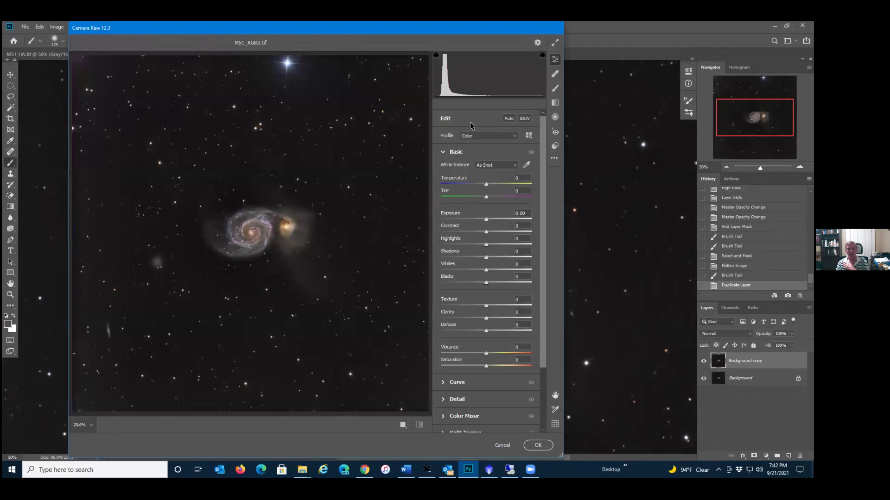
pyautogui.click(524, 312)
pyautogui.write('50')
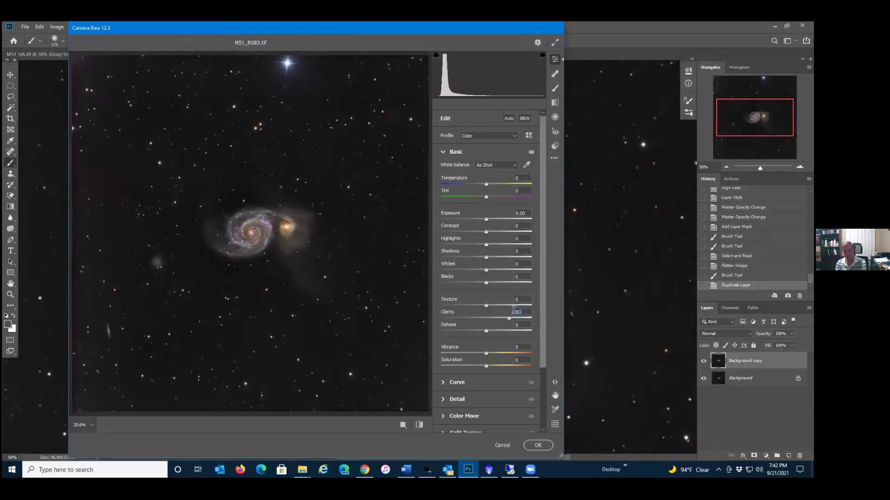
pyautogui.click(538, 446)
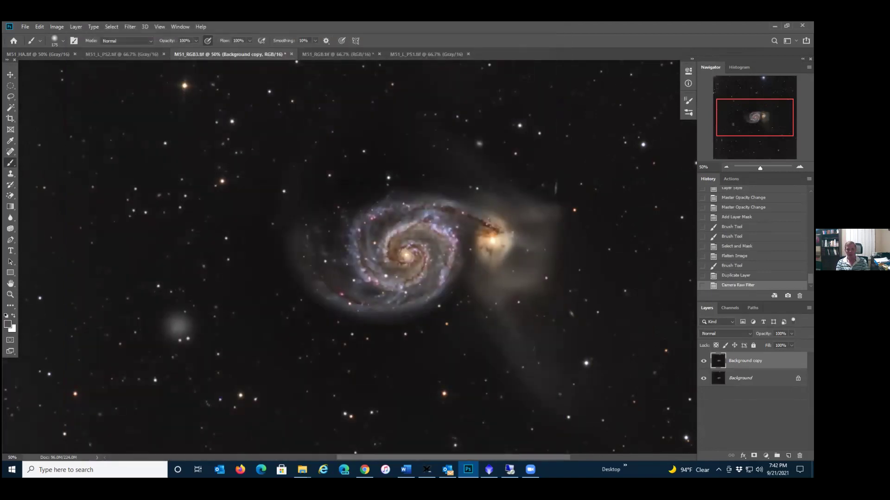
pyautogui.click(791, 334)
pyautogui.moveTo(790, 343); pyautogui.dragTo(753, 343)
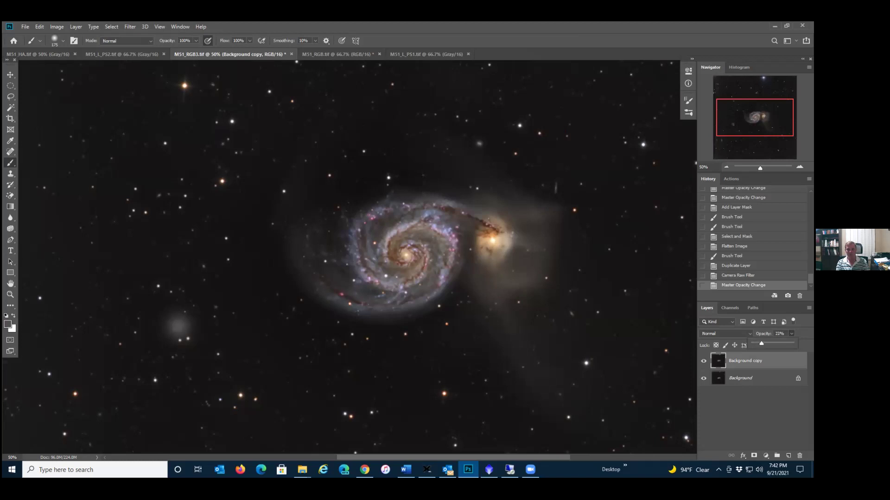
# - Compare the galaxy repeatedly with the clarity-enhanced Background copy layer hidden and shown
pyautogui.click(703, 362)
pyautogui.click(704, 363)
pyautogui.click(704, 363)
pyautogui.click(703, 363)
pyautogui.click(703, 363)
pyautogui.click(703, 362)
pyautogui.click(703, 363)
pyautogui.click(704, 363)
pyautogui.click(704, 363)
pyautogui.click(703, 362)
pyautogui.click(703, 363)
pyautogui.click(703, 363)
pyautogui.click(704, 363)
pyautogui.click(704, 363)
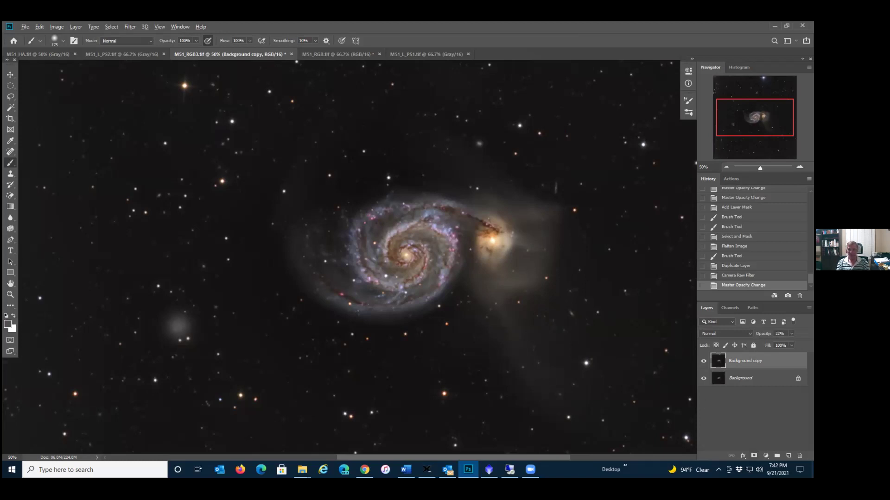
# - Add a black layer mask to the clarity-enhanced layer and paint white over the spiral galaxy and its companion
pyautogui.keyDown('alt'); pyautogui.click(754, 455); pyautogui.keyUp('alt')
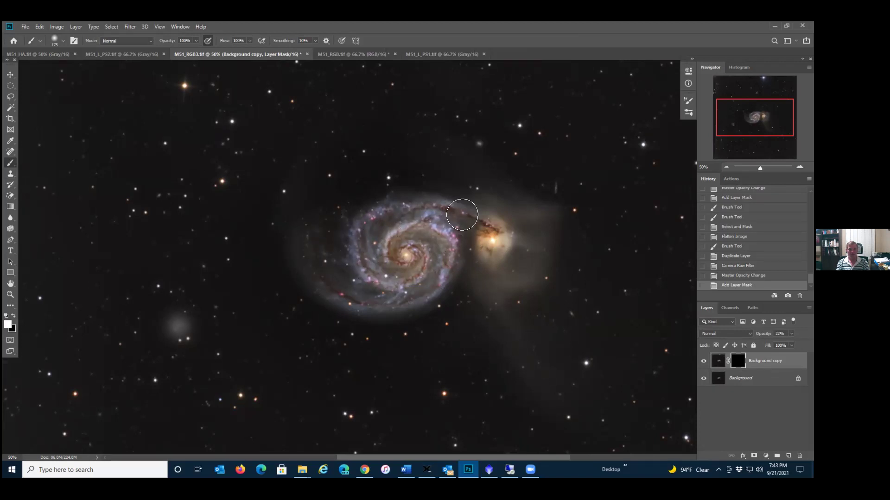
pyautogui.moveTo(430, 237)
pyautogui.mouseDown()
pyautogui.moveTo(324, 274)
pyautogui.moveTo(392, 270)
pyautogui.mouseUp()
# - Examine the masked clarity effect on the galaxy by toggling the Background copy layer's visibility
pyautogui.click(704, 361)
pyautogui.click(703, 361)
pyautogui.click(704, 361)
pyautogui.click(704, 361)
pyautogui.click(704, 361)
pyautogui.click(704, 361)
pyautogui.click(704, 361)
pyautogui.click(704, 361)
pyautogui.click(703, 361)
pyautogui.click(703, 361)
pyautogui.click(704, 361)
pyautogui.click(704, 361)
pyautogui.click(704, 361)
pyautogui.click(703, 361)
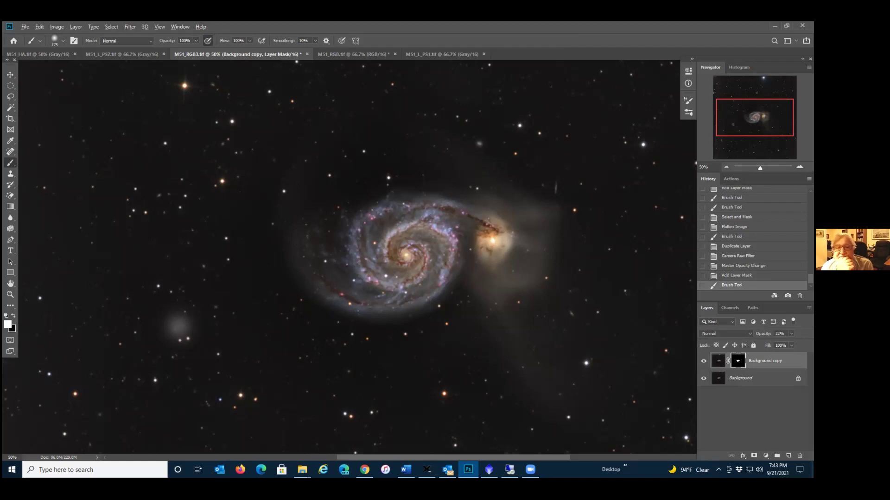
# - Display the layer mask alone, paint white over the missed area inside the galaxy shape, and return to the image
pyautogui.keyDown('alt'); pyautogui.click(738, 361); pyautogui.keyUp('alt')
pyautogui.moveTo(349, 240)
pyautogui.mouseDown()
pyautogui.moveTo(357, 255)
pyautogui.moveTo(371, 255)
pyautogui.moveTo(352, 260)
pyautogui.mouseUp()
pyautogui.click(718, 361)
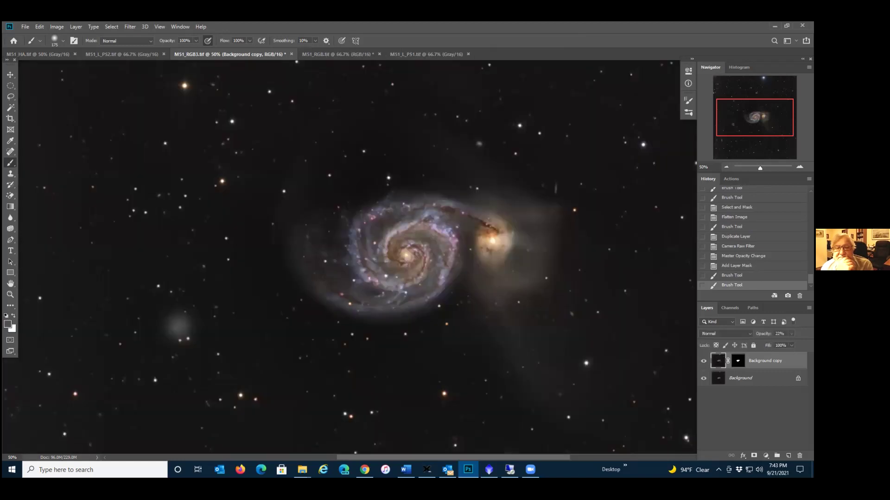
# - Feather the galaxy mask with Select and Mask and flatten the clarity-enhanced image
pyautogui.rightClick(737, 361)
pyautogui.click(752, 422)
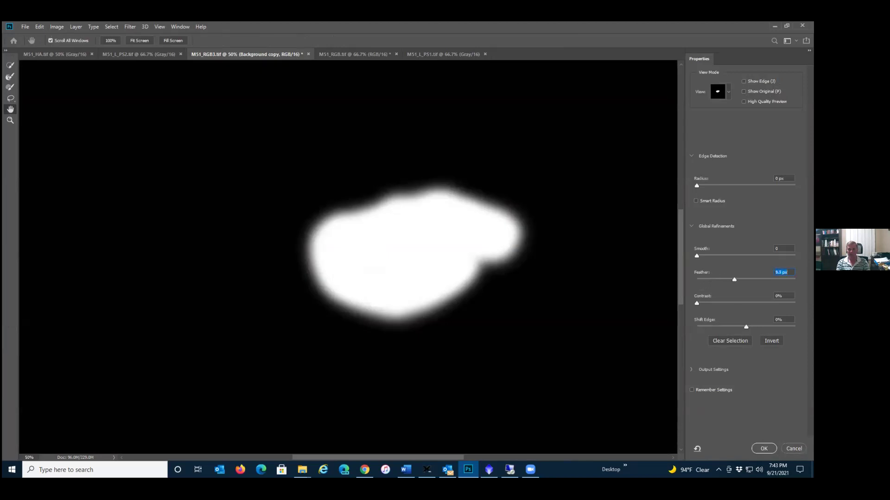
pyautogui.moveTo(734, 279); pyautogui.dragTo(742, 280)
pyautogui.press('Return')
pyautogui.click(76, 27)
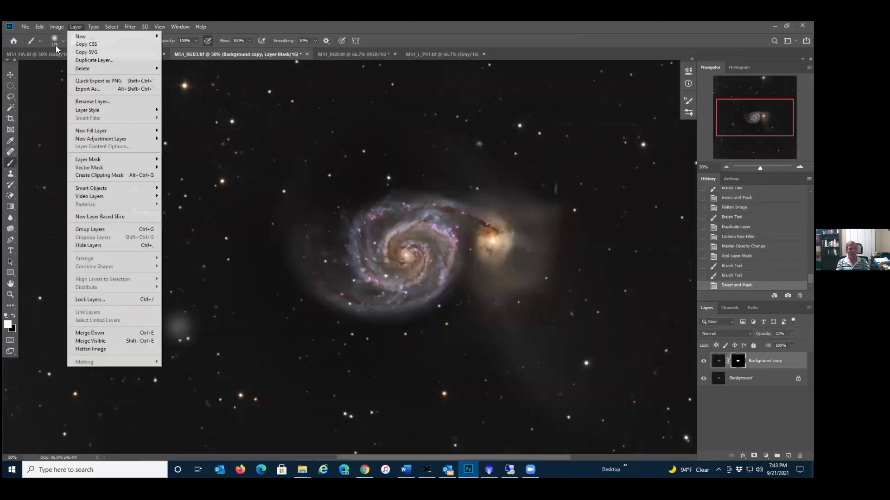
pyautogui.click(76, 350)
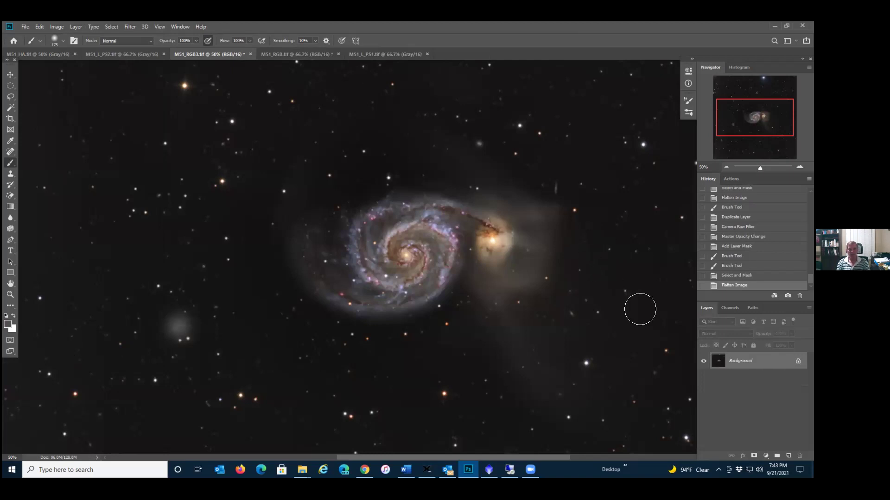
# - Duplicate the Background layer and apply Focus Magic's Fix Out-of-focus Blur with the detected blur width of 7 pixels and 100% amount
pyautogui.moveTo(770, 362); pyautogui.dragTo(788, 455)
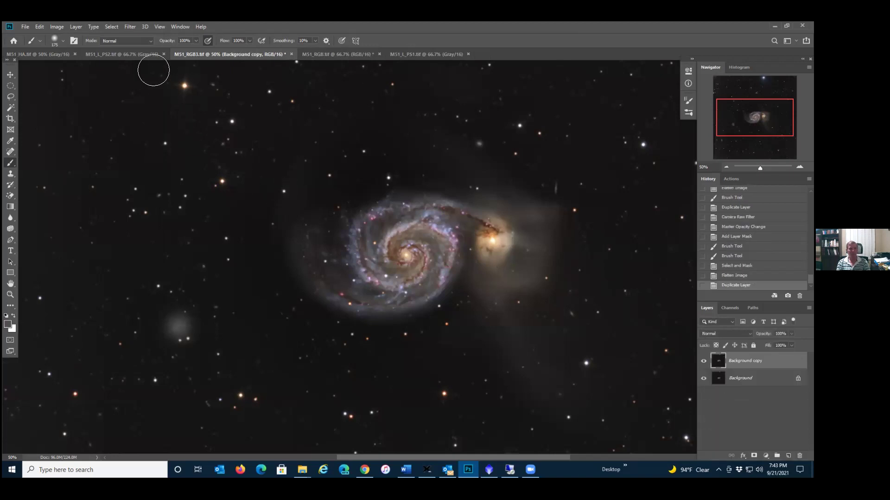
pyautogui.click(129, 27)
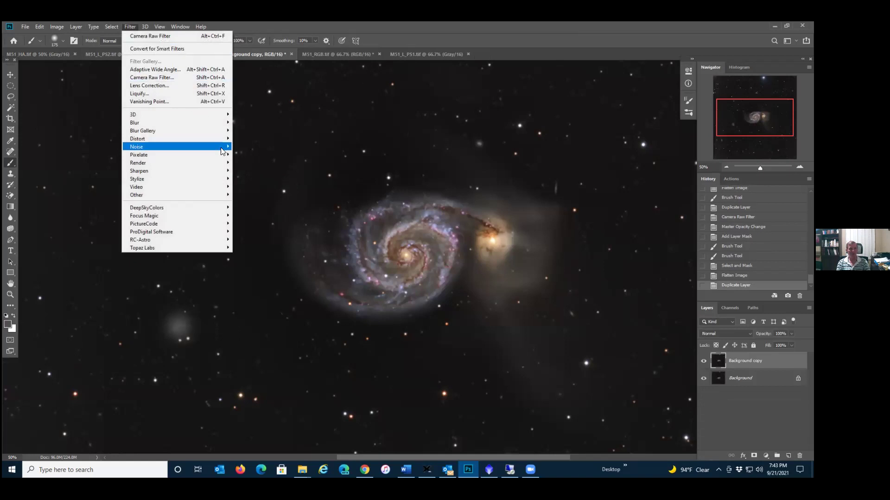
pyautogui.moveTo(216, 217)
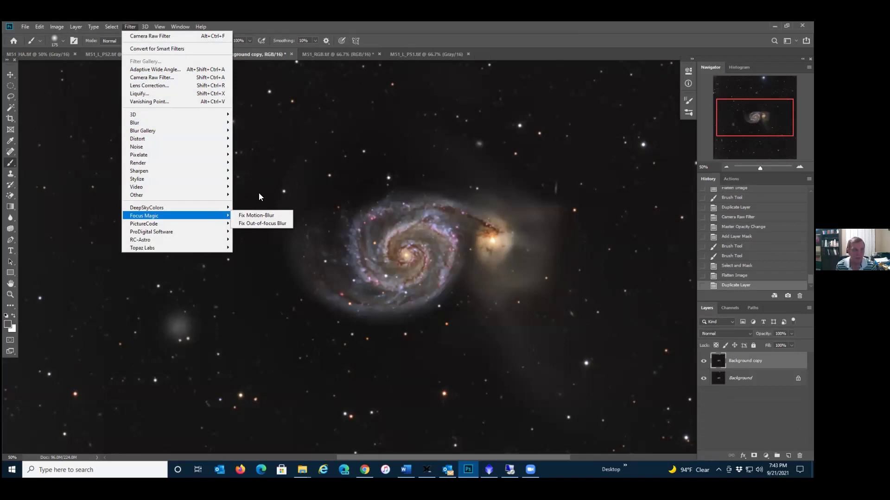
pyautogui.click(254, 224)
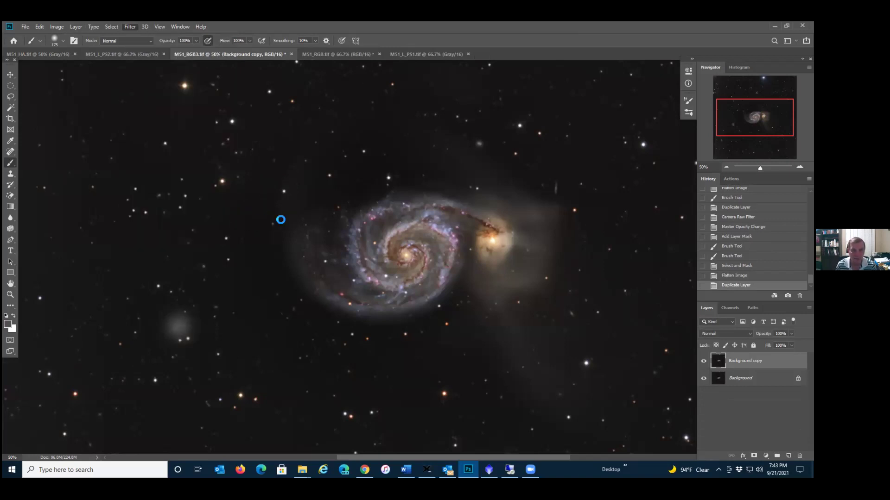
pyautogui.click(327, 195)
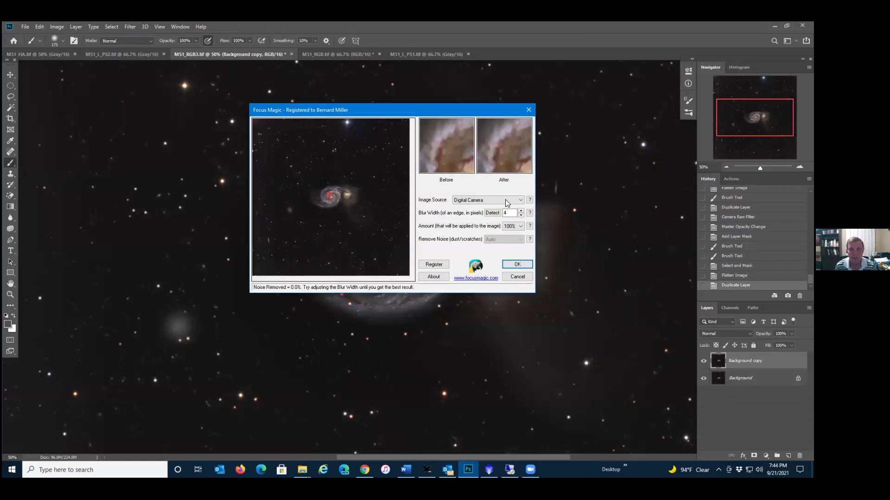
pyautogui.click(492, 213)
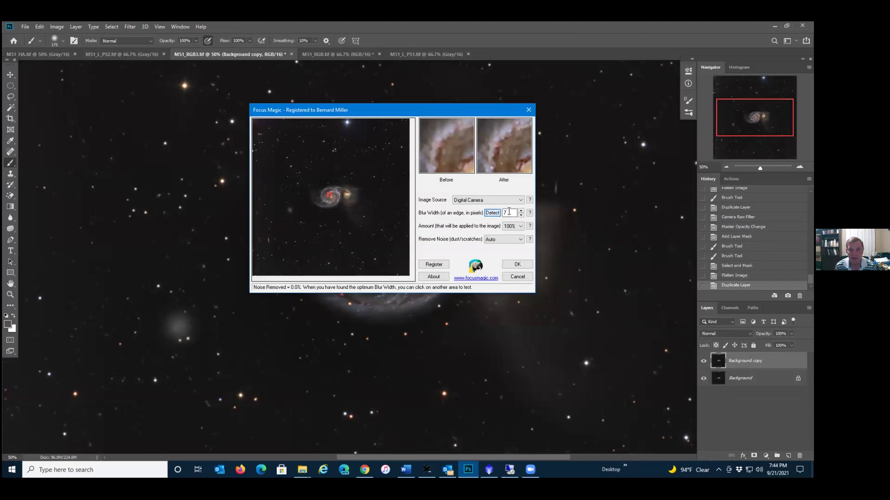
pyautogui.click(509, 262)
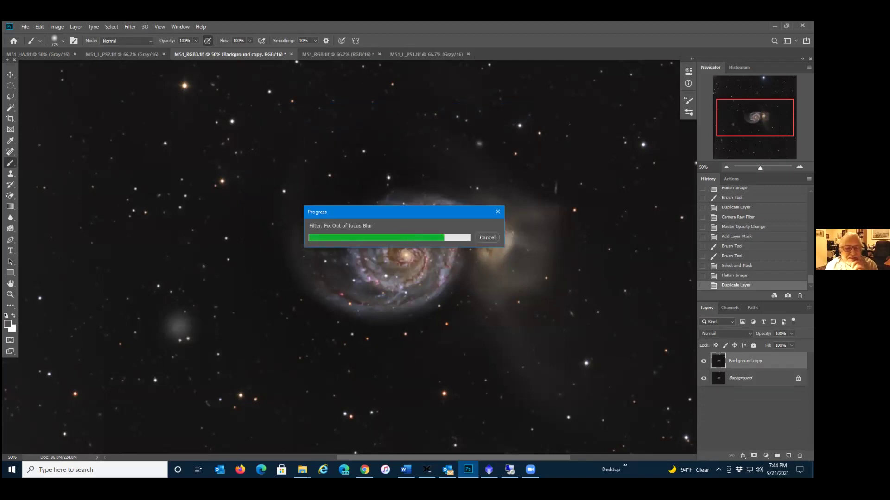
# - Lower the opacity of the Focus Magic-sharpened Background copy layer to 32%
pyautogui.hotkey('ctrl', '+')
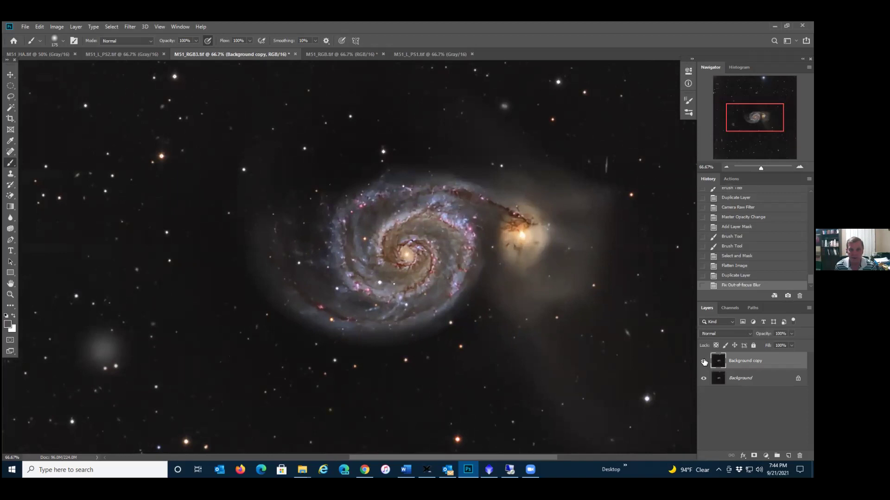
pyautogui.click(791, 333)
pyautogui.moveTo(792, 343); pyautogui.dragTo(791, 344)
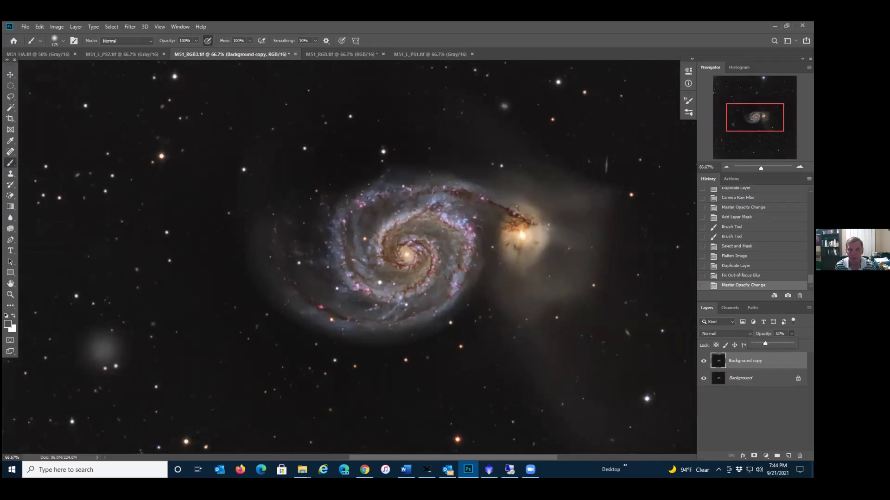
# - Compare the galaxy detail with the Focus Magic-sharpened layer hidden and shown
pyautogui.click(703, 362)
pyautogui.click(703, 363)
pyautogui.click(703, 363)
pyautogui.click(703, 362)
pyautogui.click(703, 362)
pyautogui.click(703, 362)
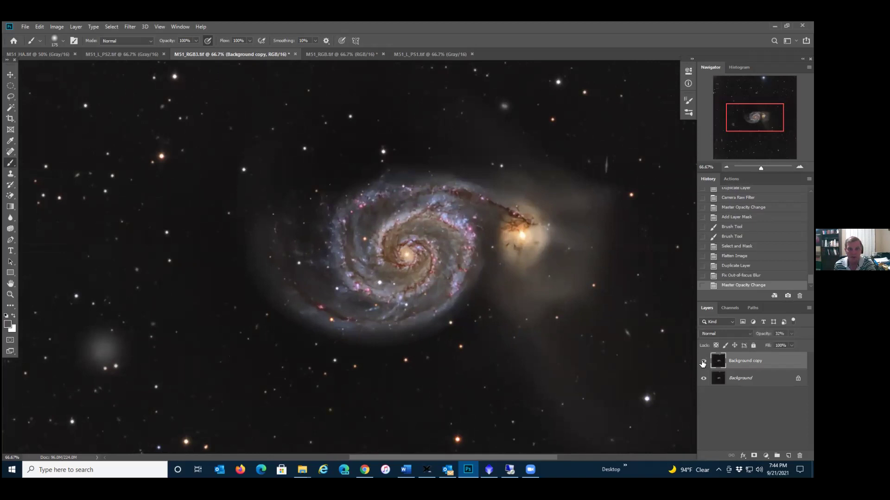
pyautogui.click(703, 362)
pyautogui.click(703, 363)
pyautogui.click(703, 362)
pyautogui.click(703, 362)
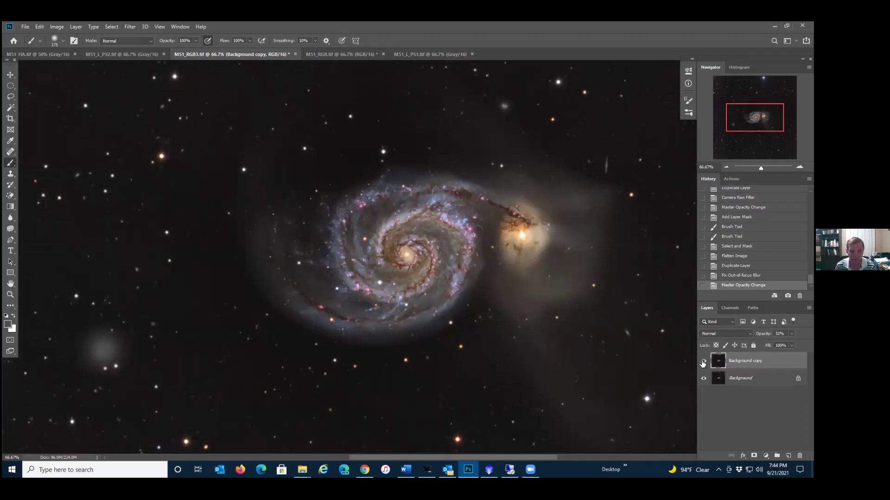
pyautogui.click(704, 361)
pyautogui.click(704, 362)
pyautogui.click(704, 362)
pyautogui.click(704, 361)
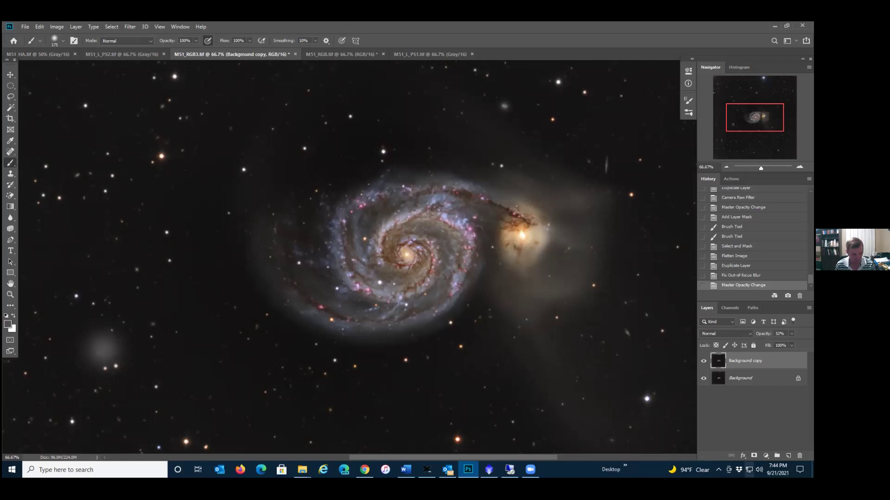
# - Add a black layer mask to the sharpened Background copy layer and paint white over both galaxies
pyautogui.keyDown('alt'); pyautogui.click(754, 456); pyautogui.keyUp('alt')
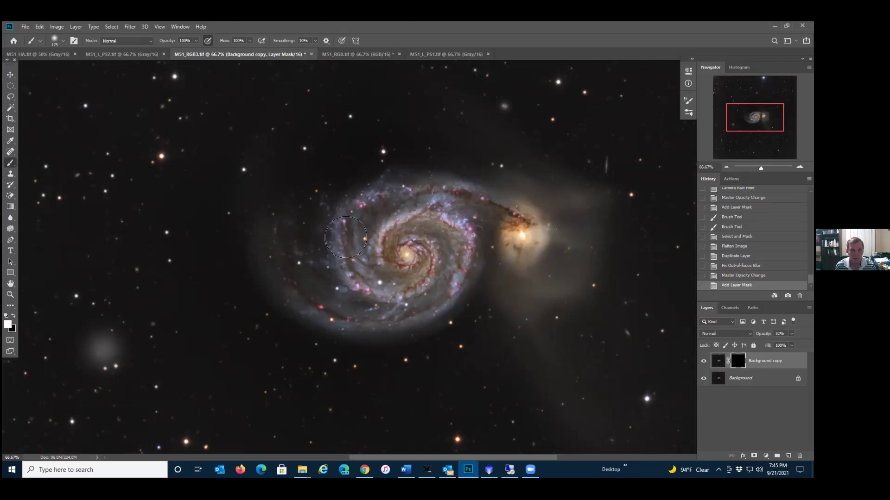
pyautogui.click(431, 228)
pyautogui.rightClick(738, 361)
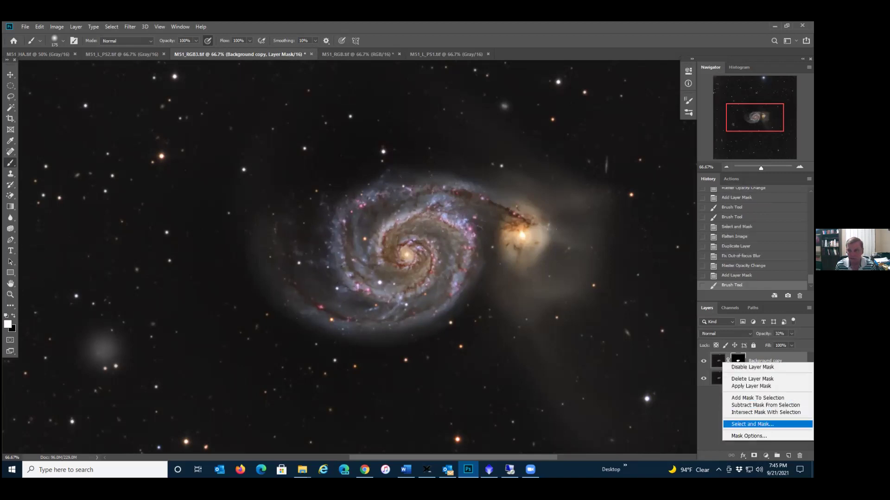
pyautogui.click(752, 424)
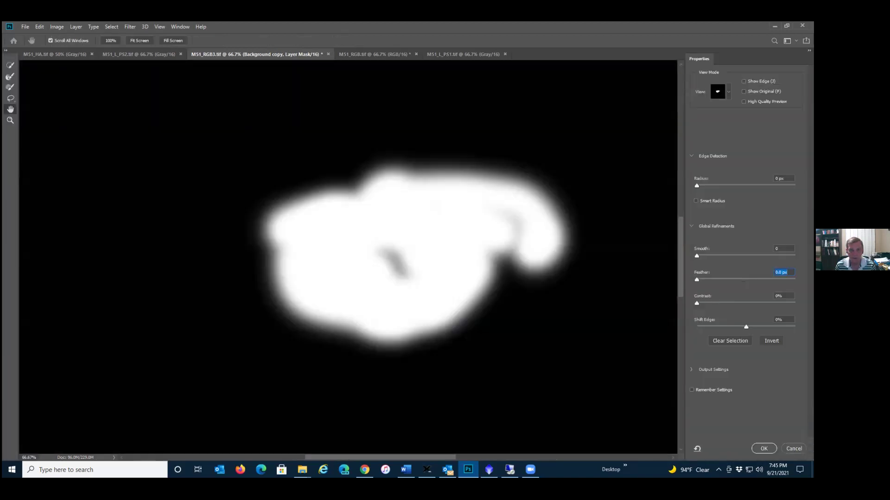
pyautogui.click(794, 449)
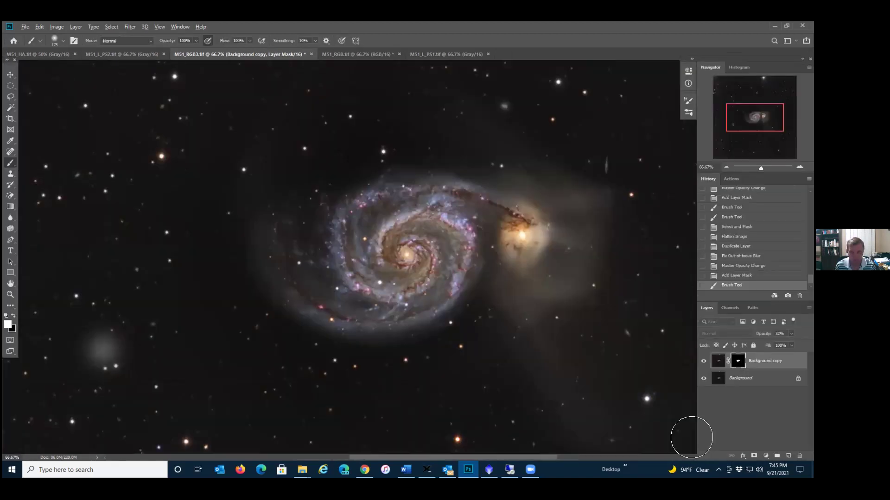
# - Show the layer mask alone and paint white over the gray gaps at the spiral's center and near the companion galaxy
pyautogui.keyDown('alt'); pyautogui.click(738, 361); pyautogui.keyUp('alt')
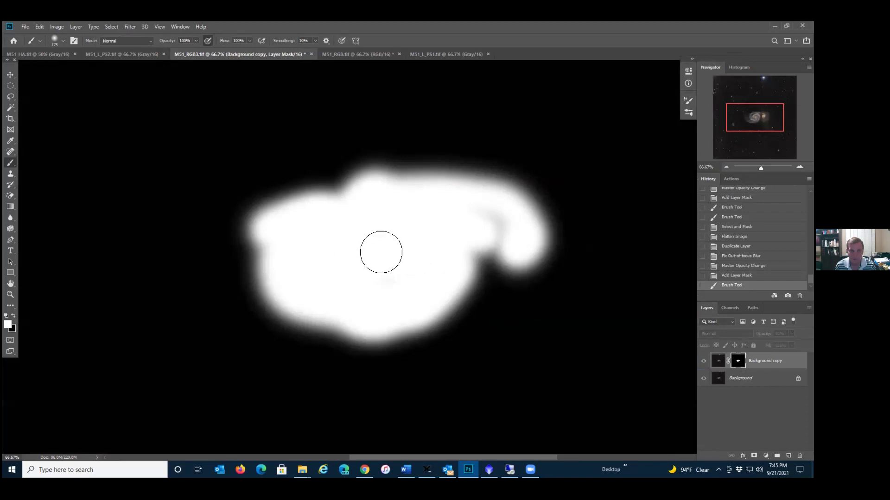
pyautogui.click(493, 231)
pyautogui.click(718, 360)
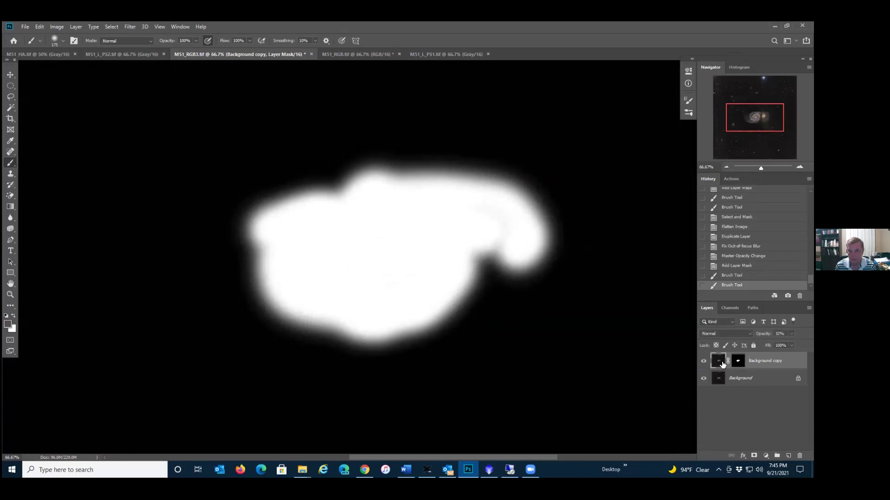
# - Feather the mask of the Focus Magic-sharpened Background copy layer using Select and Mask, and flatten the image
pyautogui.rightClick(738, 364)
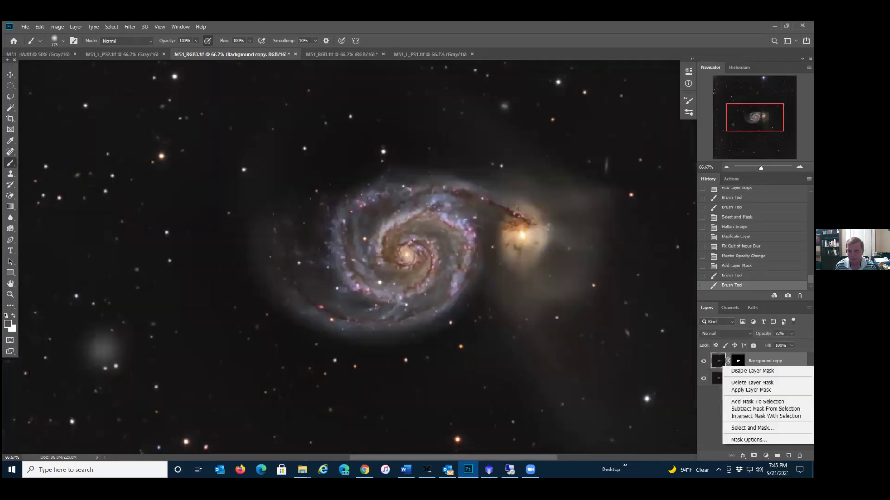
pyautogui.click(746, 427)
pyautogui.click(697, 280)
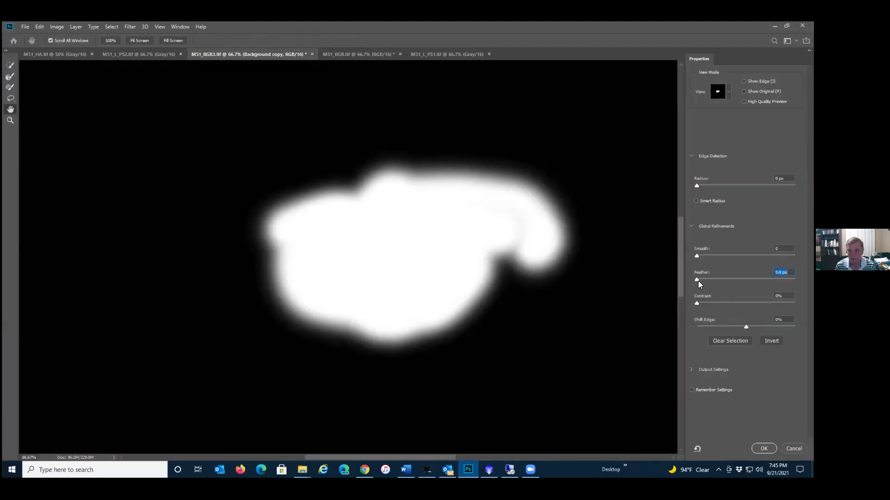
pyautogui.moveTo(734, 280); pyautogui.dragTo(742, 280)
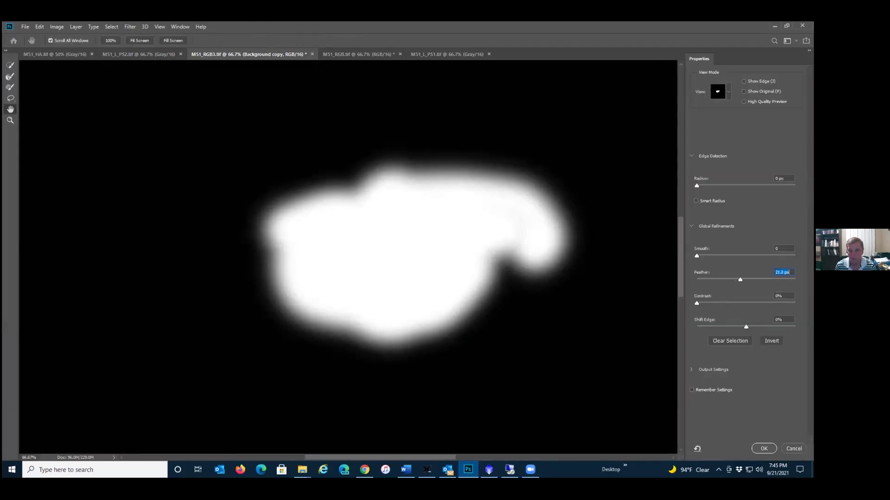
pyautogui.press('Return')
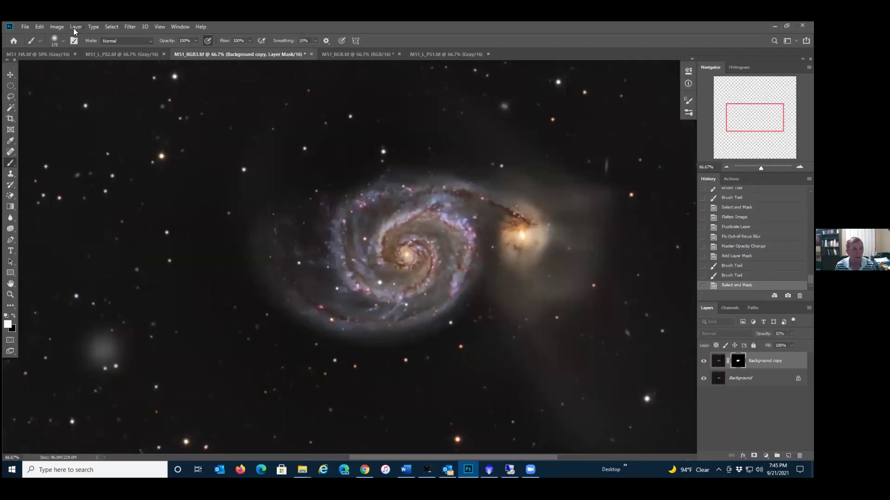
pyautogui.click(76, 26)
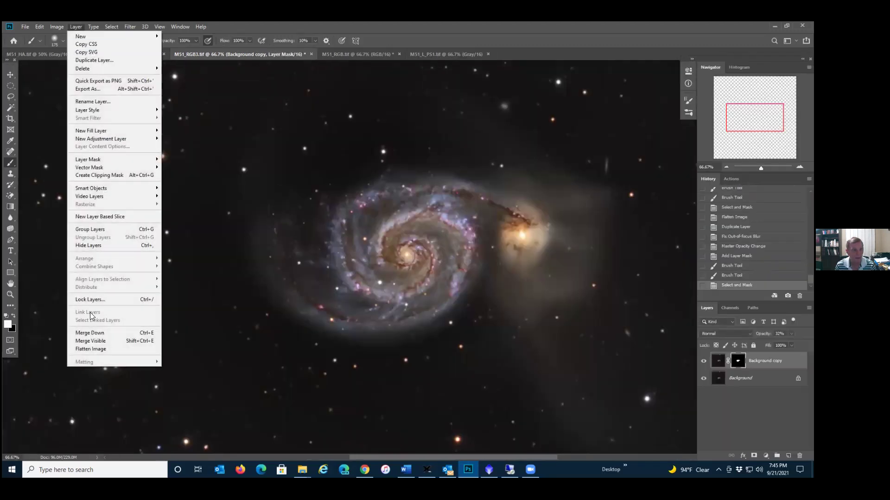
pyautogui.click(90, 349)
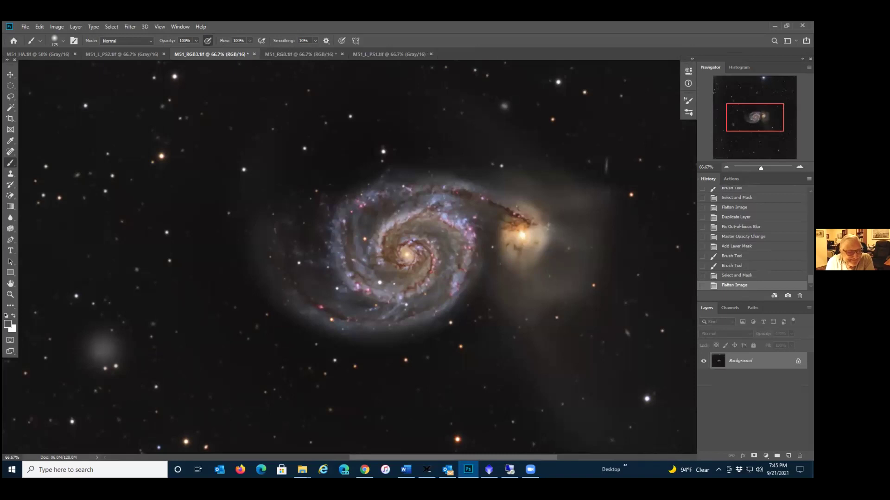
# - Step back through the history past the sharpening and Camera Raw stages to the Overlay layer's opacity changes
pyautogui.hotkey('ctrl', 'z')
pyautogui.hotkey('ctrl', 'z')
pyautogui.hotkey('ctrl', 'z')
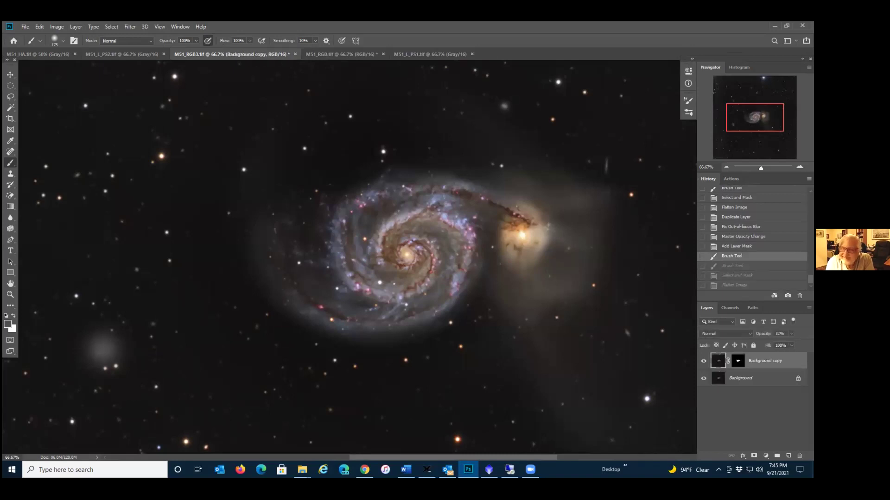
pyautogui.scroll(2, 754, 238)
pyautogui.click(732, 218)
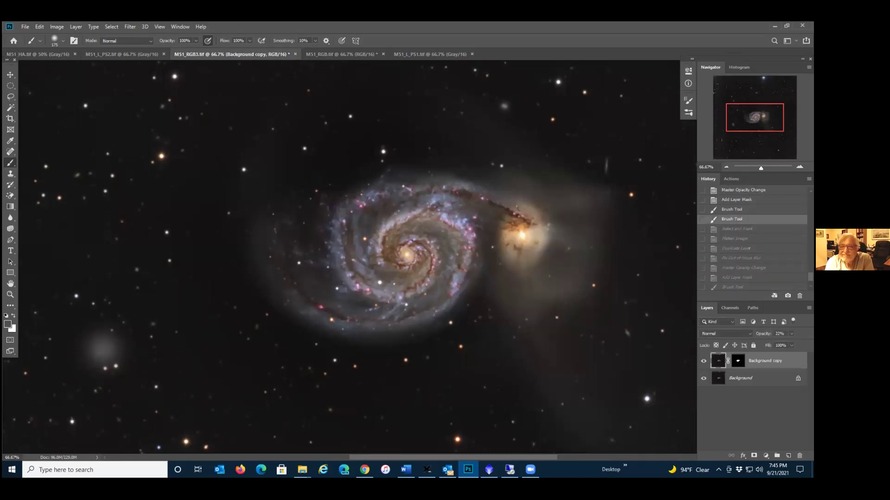
pyautogui.click(732, 209)
pyautogui.scroll(2, 754, 239)
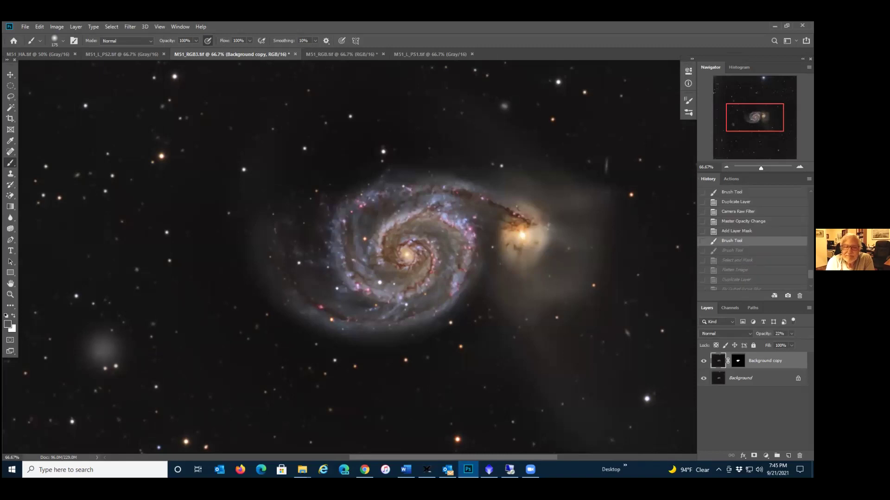
pyautogui.click(736, 202)
pyautogui.scroll(3, 755, 238)
pyautogui.click(742, 202)
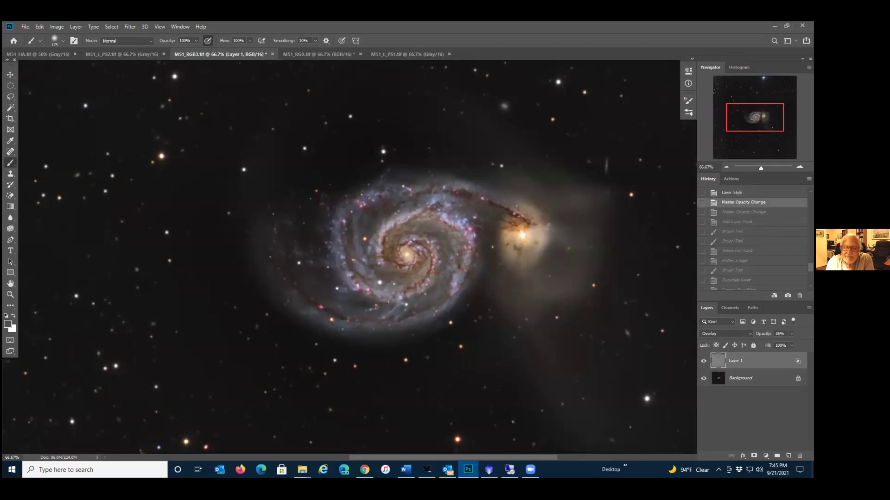
# - Step the history forward through the Overlay layer's opacity, masking and feathering states to its Flatten Image state
pyautogui.click(743, 212)
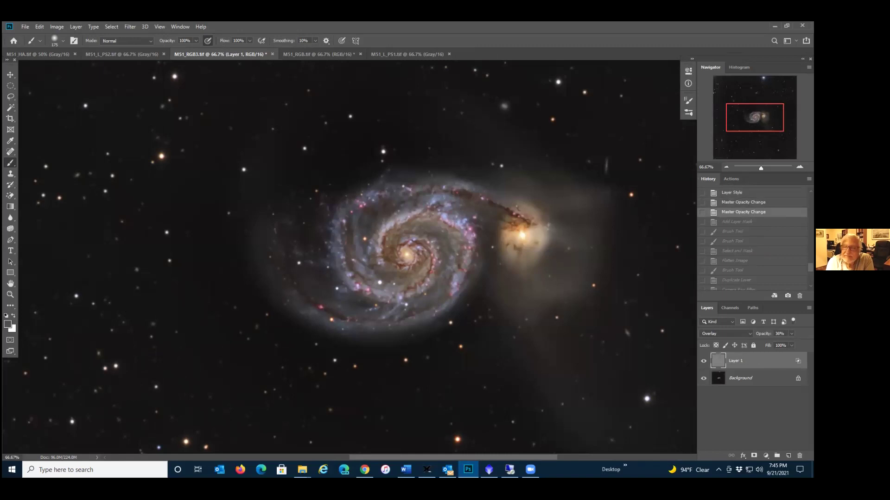
pyautogui.click(737, 222)
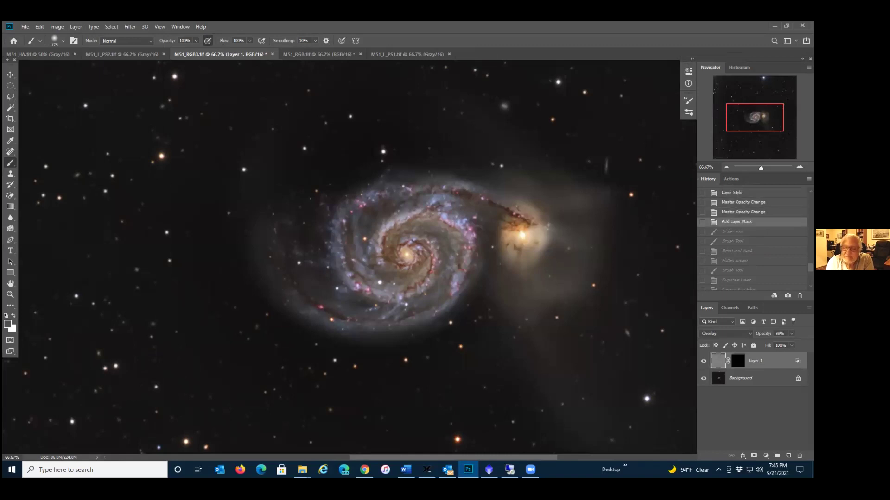
pyautogui.click(732, 231)
pyautogui.click(732, 241)
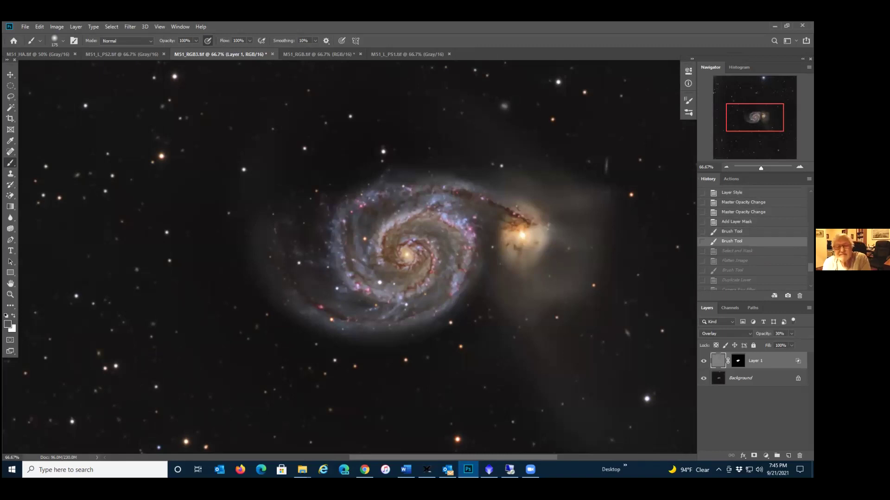
pyautogui.click(736, 251)
pyautogui.click(734, 260)
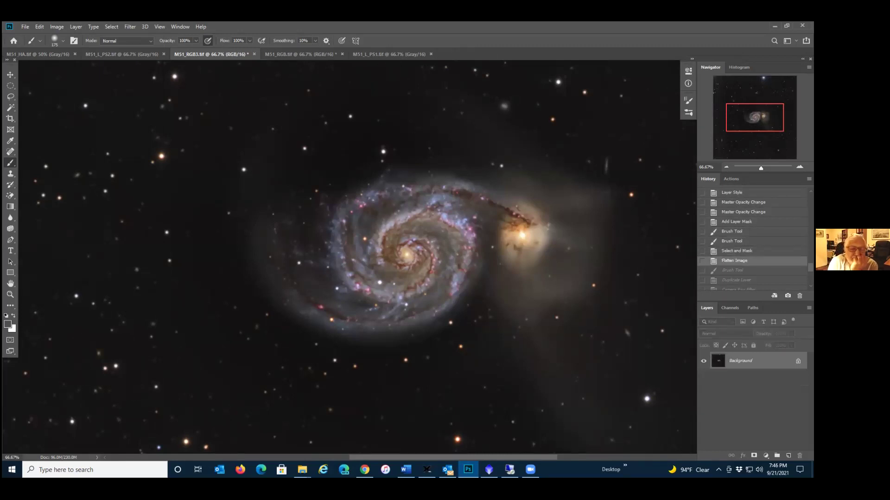
# - Compare the Flatten Image history state with the brush stroke after it, return to Flatten Image and review the following entries
pyautogui.scroll(-2, 750, 237)
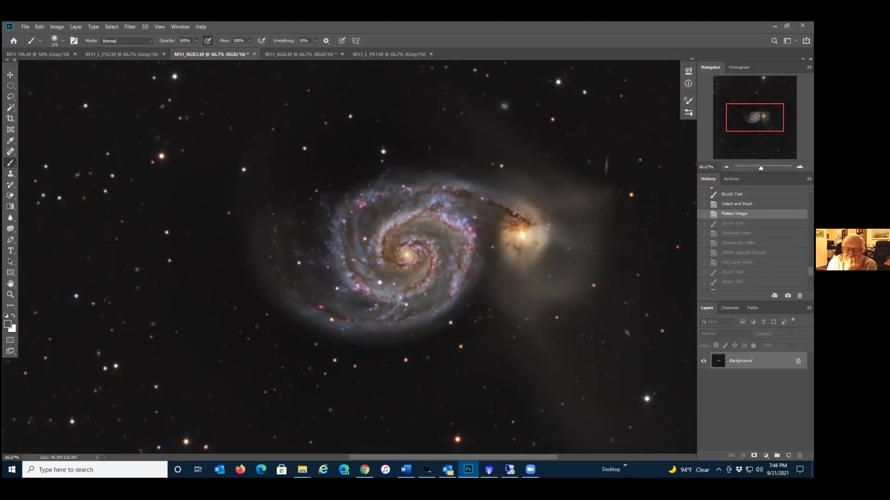
pyautogui.click(732, 223)
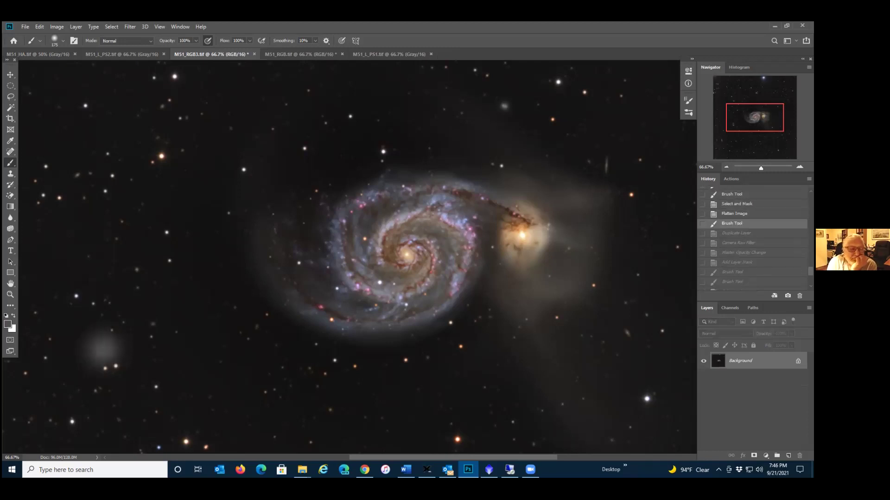
pyautogui.click(735, 214)
pyautogui.click(732, 223)
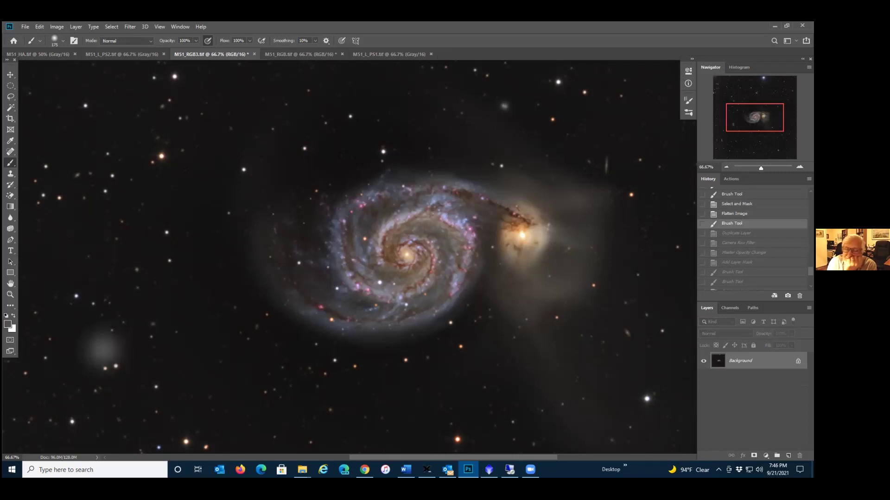
pyautogui.click(735, 213)
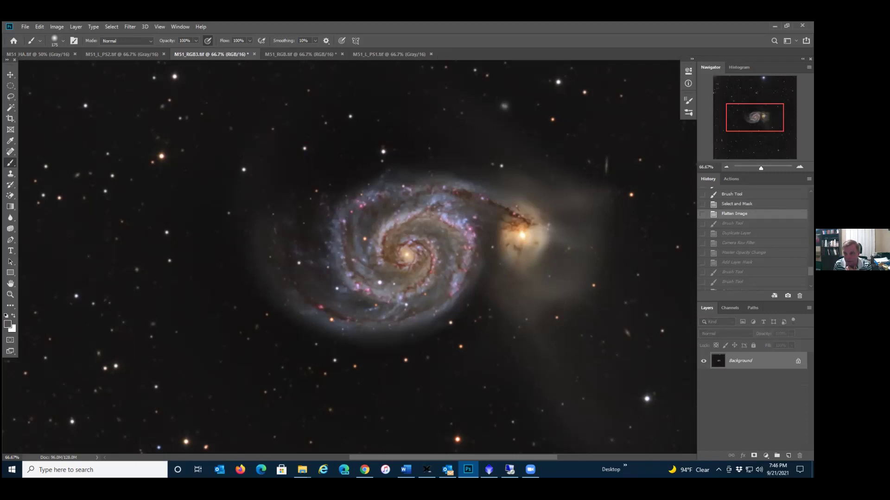
pyautogui.scroll(-1, 752, 231)
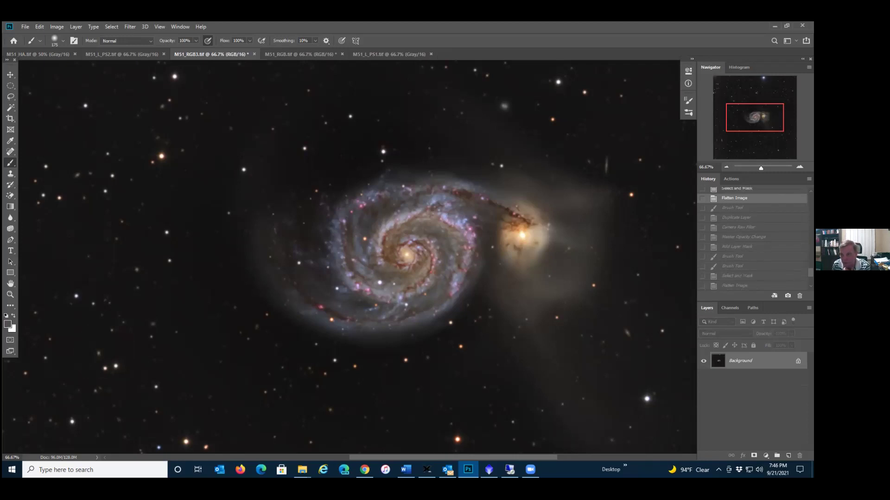
pyautogui.scroll(-1, 753, 237)
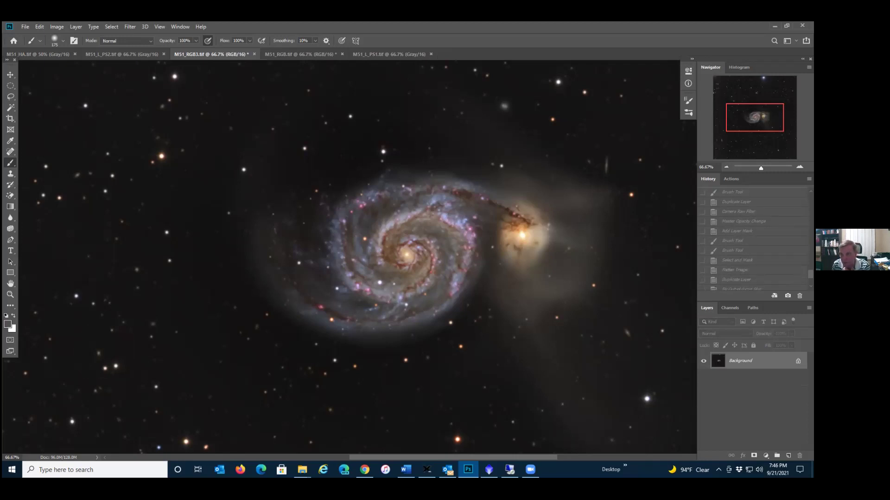
pyautogui.scroll(-1, 752, 236)
pyautogui.scroll(3, 752, 236)
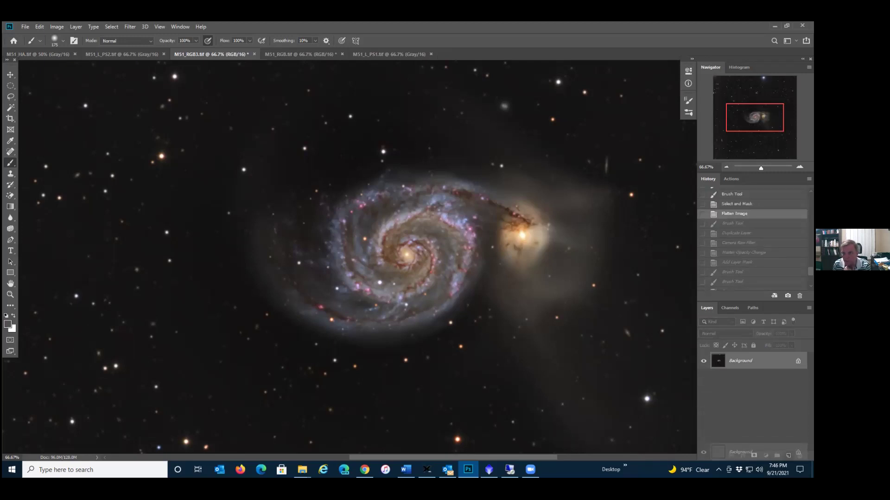
# - Duplicate the Background layer and apply the Camera Raw Filter to the copy with Clarity 50
pyautogui.hotkey('ctrl', 'j')
pyautogui.click(130, 27)
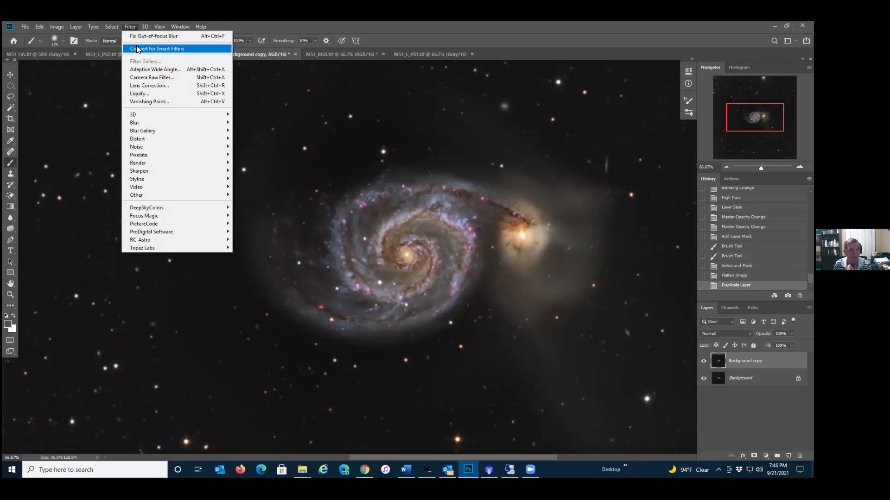
pyautogui.click(142, 77)
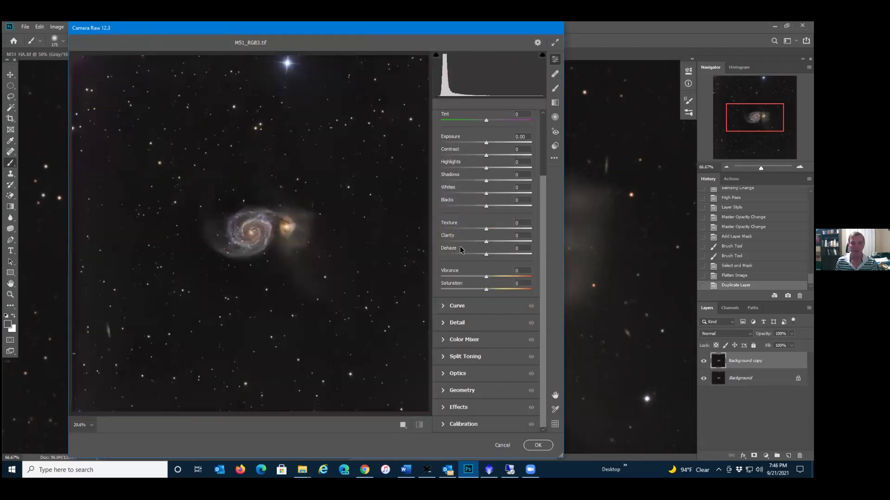
pyautogui.click(525, 236)
pyautogui.write('50')
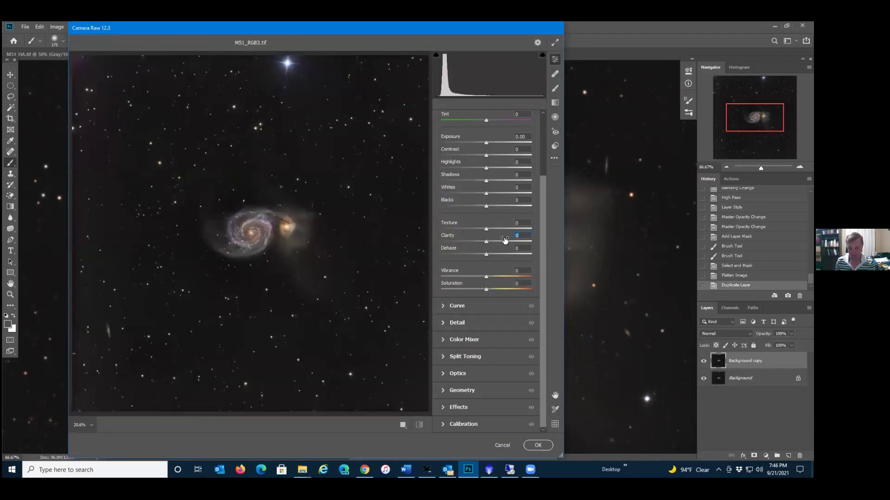
pyautogui.click(534, 445)
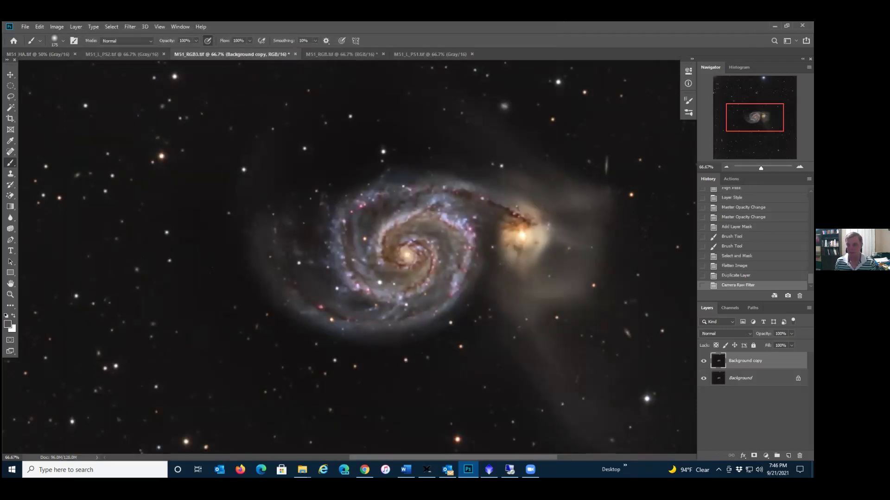
# - Set the Camera Raw-filtered Background copy layer's opacity to 25% and check its effect on the galaxies
pyautogui.write('25')
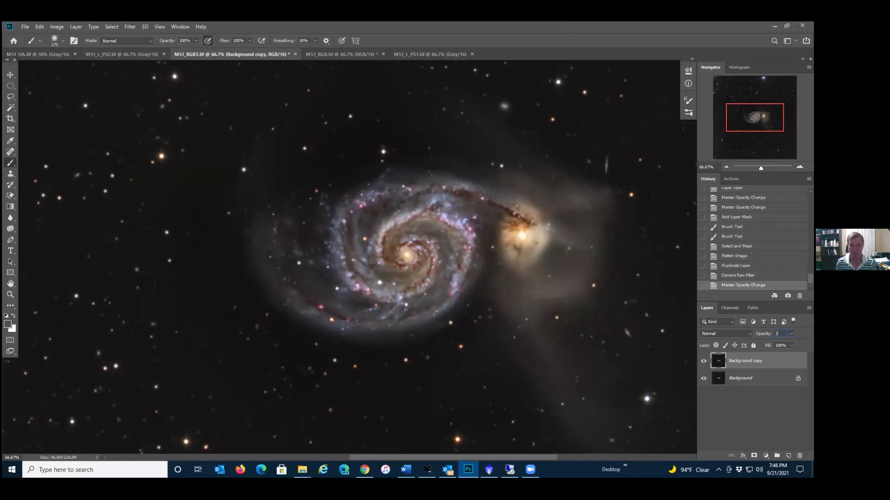
pyautogui.click(704, 361)
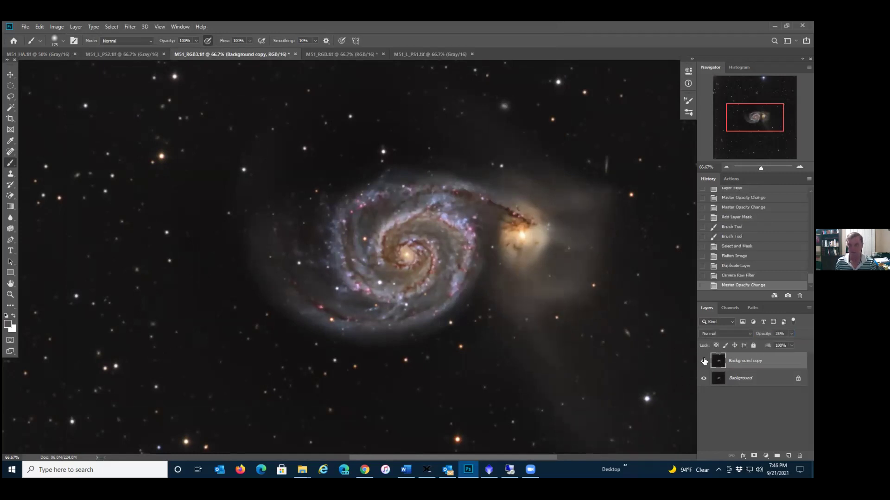
# - Add a black mask to the Background copy layer and paint white over both galaxies, filling gray gaps in the mask view
pyautogui.keyDown('alt'); pyautogui.click(754, 456); pyautogui.keyUp('alt')
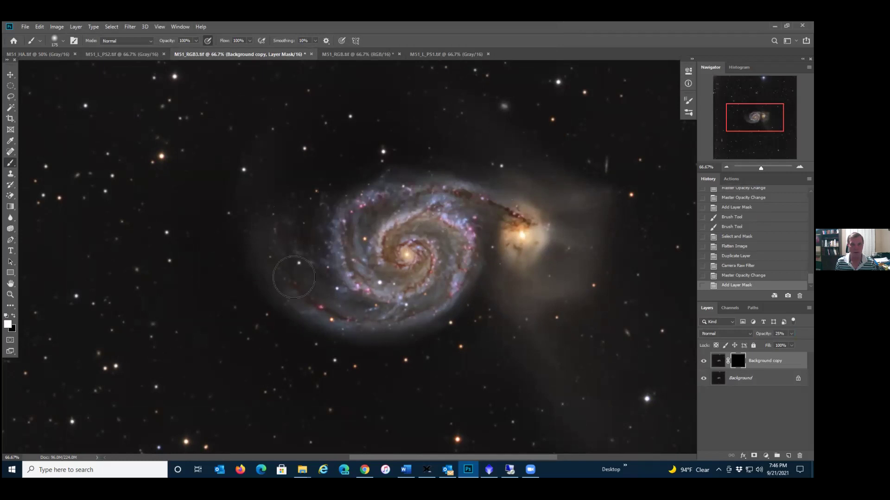
pyautogui.click(325, 295)
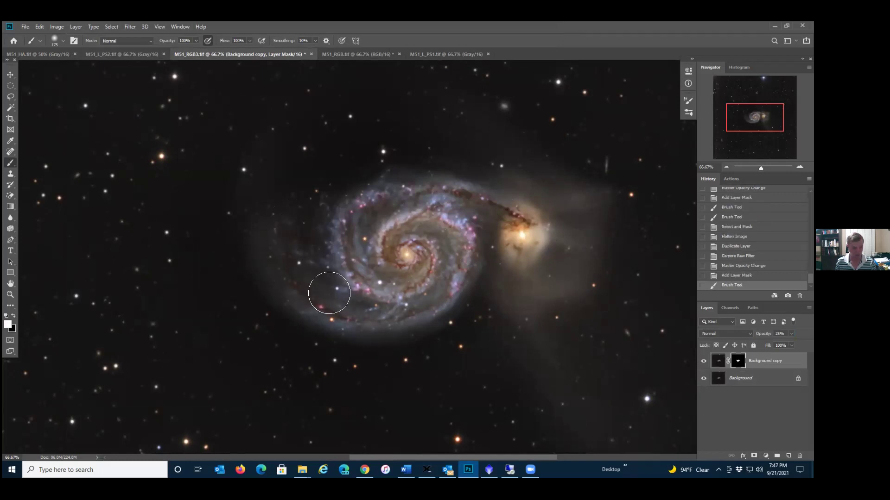
pyautogui.keyDown('alt'); pyautogui.click(738, 361); pyautogui.keyUp('alt')
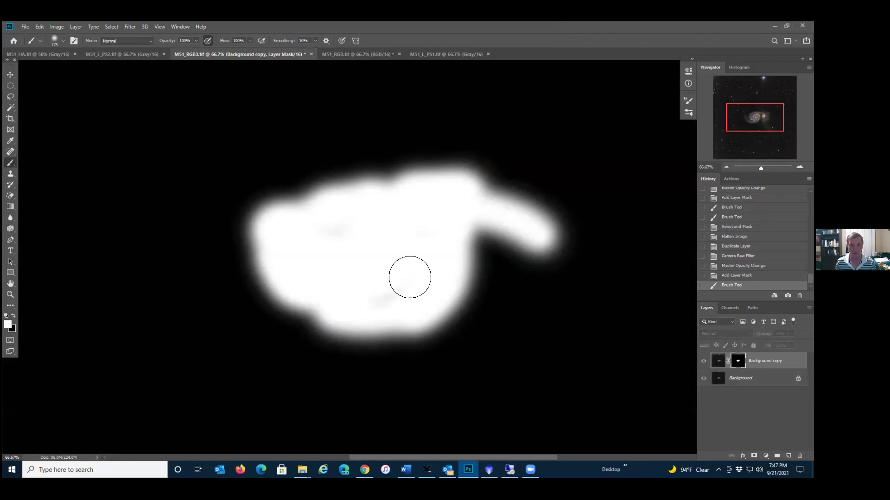
pyautogui.moveTo(504, 211)
pyautogui.mouseDown()
pyautogui.moveTo(340, 237)
pyautogui.moveTo(314, 216)
pyautogui.moveTo(408, 207)
pyautogui.mouseUp()
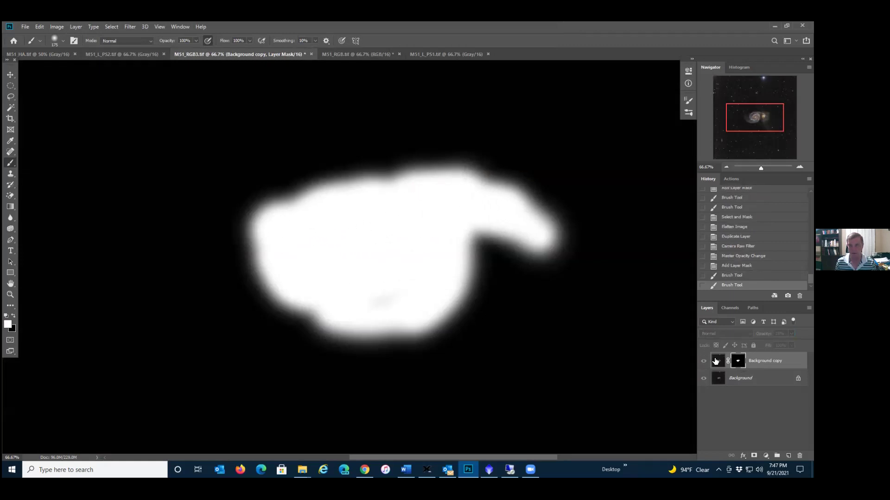
# - Feather the Camera Raw layer's mask using Select and Mask, and flatten the image
pyautogui.click(716, 360)
pyautogui.rightClick(738, 361)
pyautogui.click(744, 423)
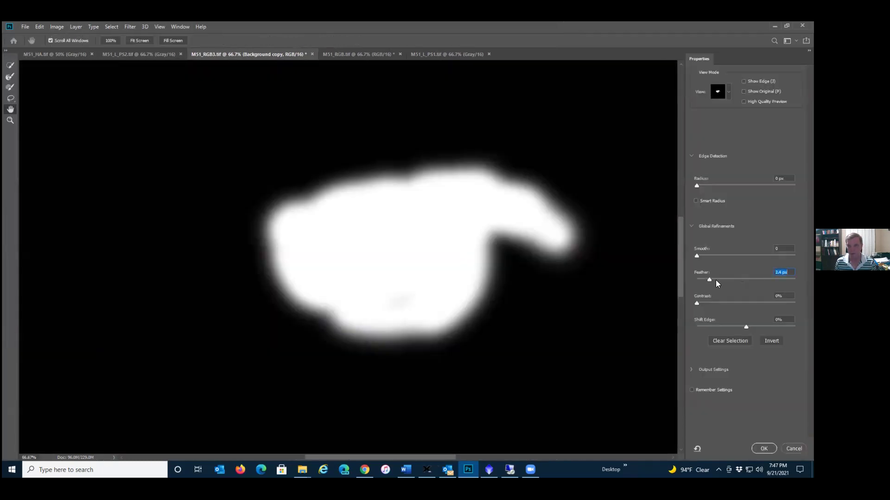
pyautogui.moveTo(732, 280); pyautogui.dragTo(742, 280)
pyautogui.click(764, 449)
pyautogui.click(76, 27)
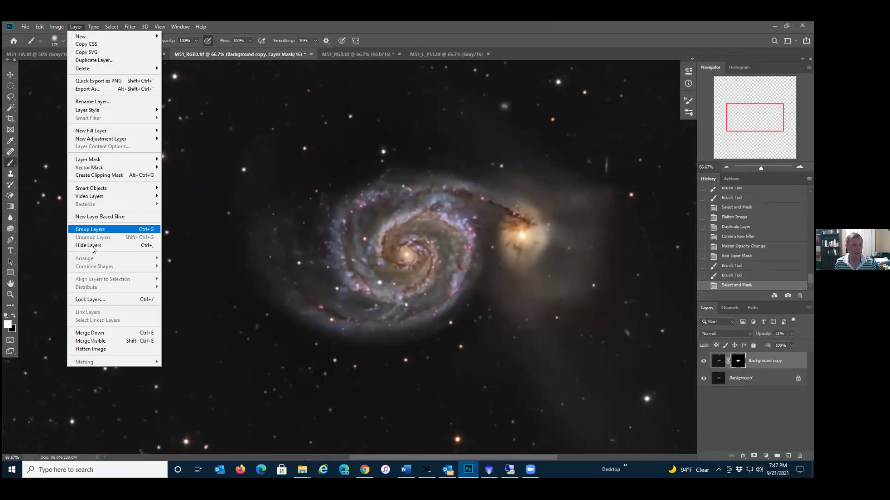
pyautogui.click(113, 349)
# - Sharpen a duplicate of the Background layer with Focus Magic's Fix Out-of-focus Blur, using the blur width detected on the galaxy, and set its opacity to 25%
pyautogui.moveTo(740, 360); pyautogui.dragTo(789, 456)
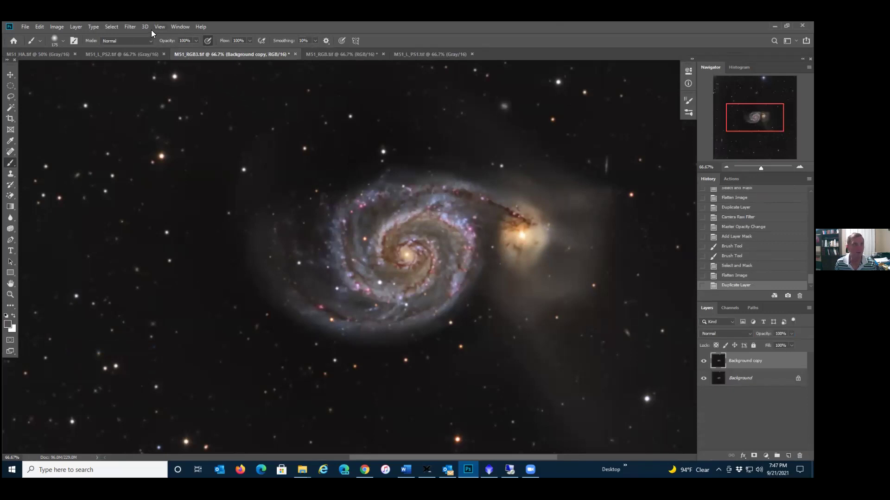
pyautogui.click(130, 27)
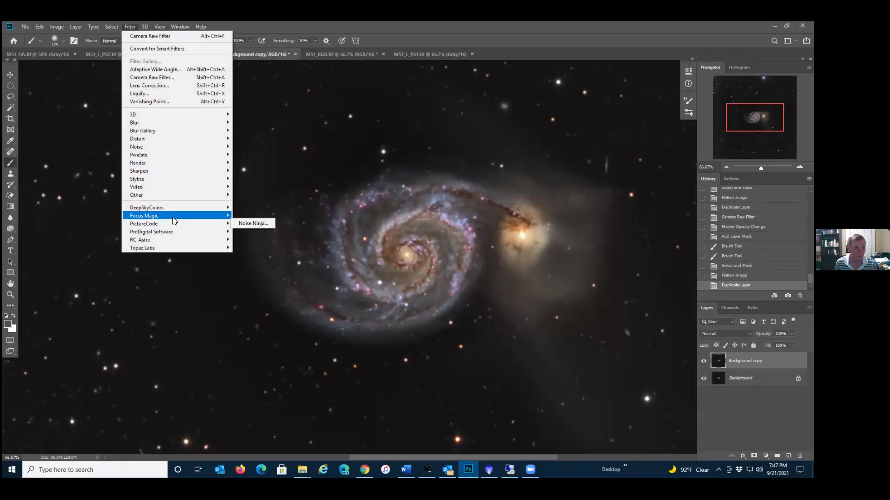
pyautogui.moveTo(176, 220)
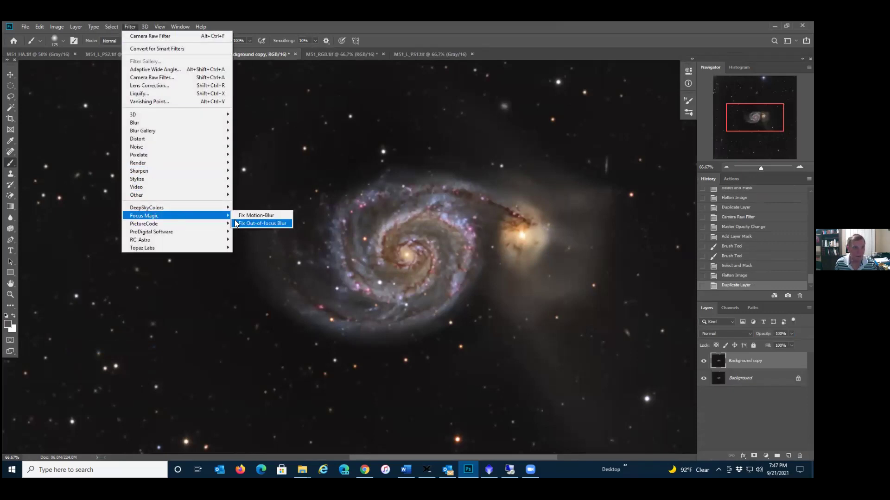
pyautogui.click(272, 224)
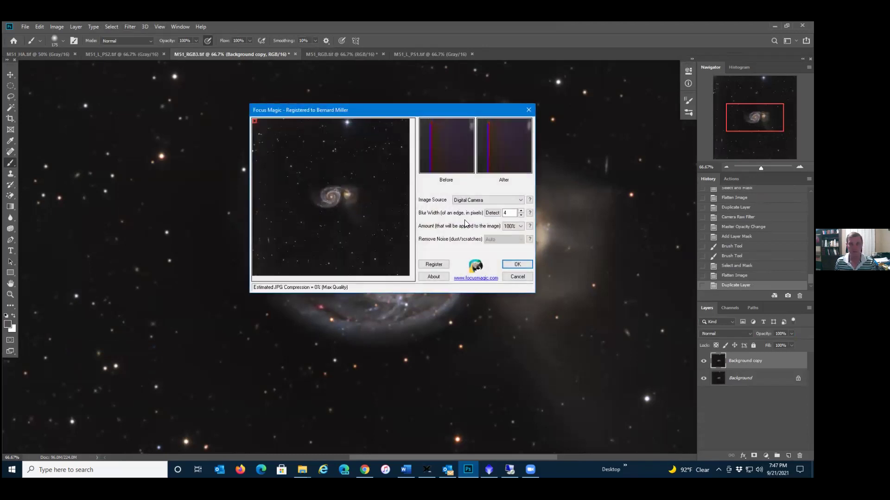
pyautogui.click(326, 198)
pyautogui.click(493, 212)
pyautogui.click(517, 265)
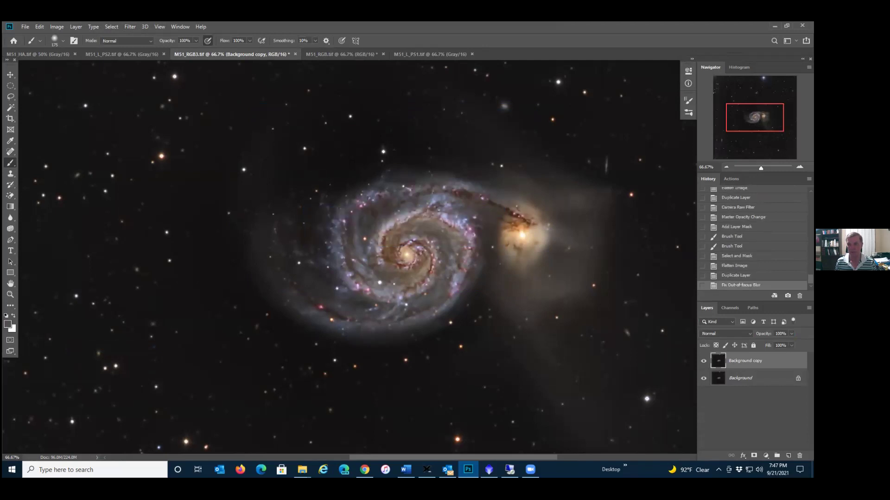
pyautogui.write('25')
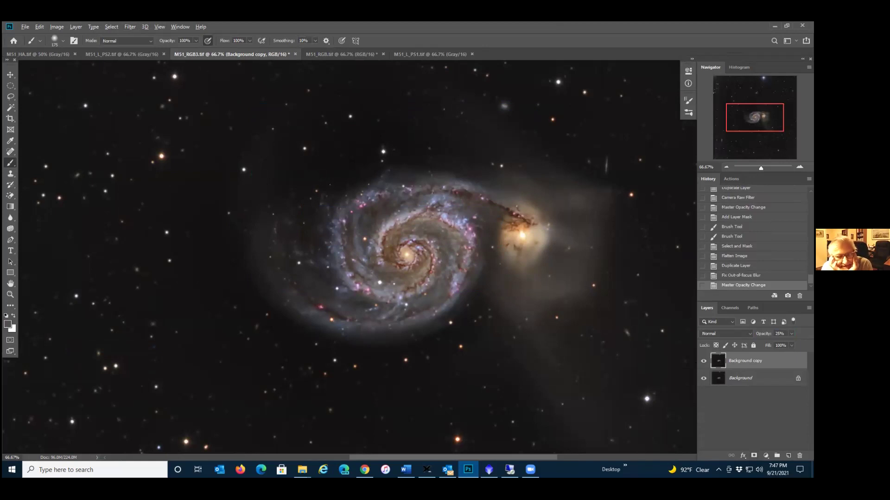
# - Add a black mask to the sharpened Background copy layer and paint both galaxies solid white, filling the unpainted center in the mask view
pyautogui.keyDown('alt'); pyautogui.click(754, 456); pyautogui.keyUp('alt')
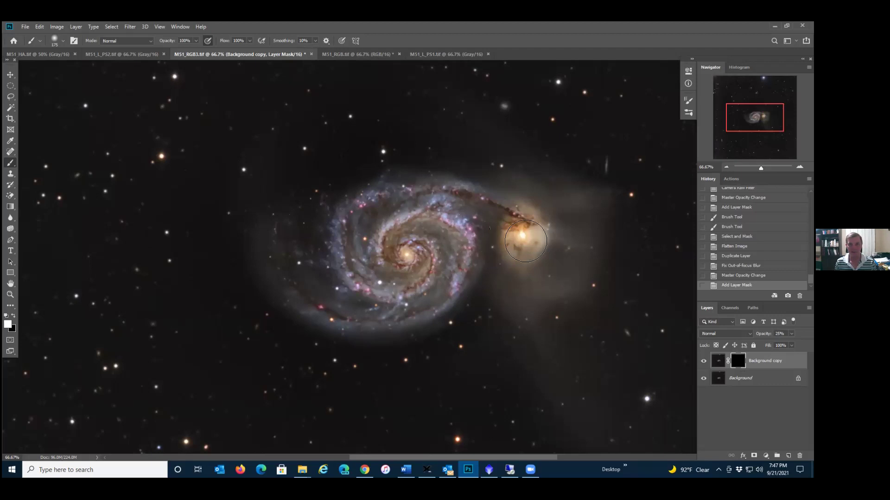
pyautogui.click(409, 212)
pyautogui.keyDown('alt'); pyautogui.click(738, 361); pyautogui.keyUp('alt')
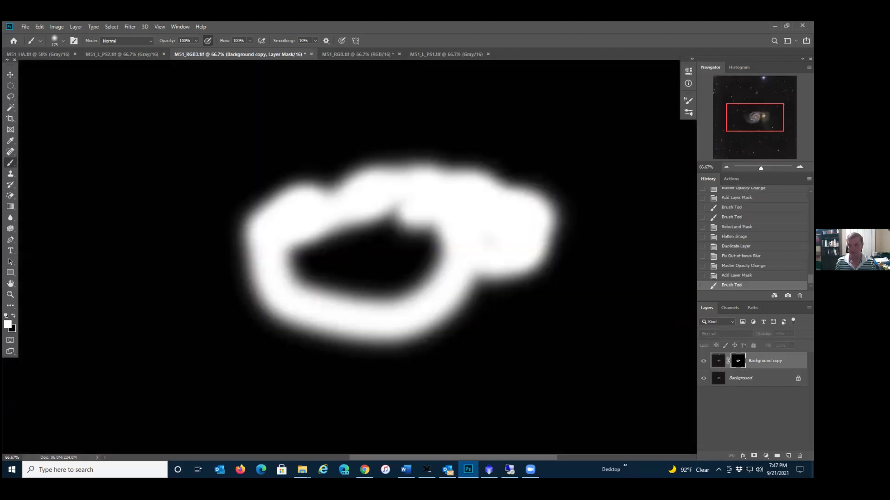
pyautogui.moveTo(453, 218)
pyautogui.mouseDown()
pyautogui.moveTo(374, 218)
pyautogui.moveTo(339, 233)
pyautogui.moveTo(321, 259)
pyautogui.moveTo(334, 275)
pyautogui.moveTo(358, 299)
pyautogui.moveTo(391, 297)
pyautogui.moveTo(424, 283)
pyautogui.moveTo(357, 248)
pyautogui.moveTo(288, 270)
pyautogui.moveTo(367, 278)
pyautogui.moveTo(487, 231)
pyautogui.moveTo(498, 211)
pyautogui.moveTo(356, 176)
pyautogui.moveTo(286, 208)
pyautogui.moveTo(387, 231)
pyautogui.moveTo(442, 263)
pyautogui.moveTo(473, 272)
pyautogui.mouseUp()
pyautogui.click(718, 361)
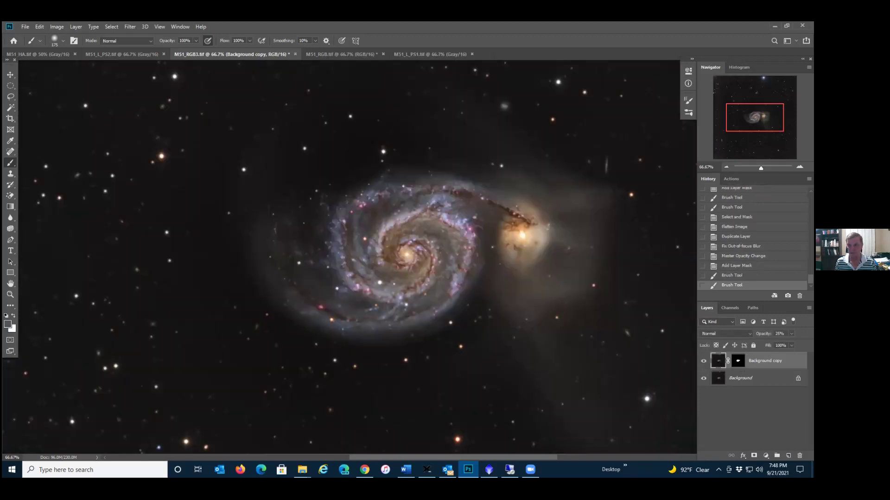
# - Feather the sharpening layer's mask with Select and Mask, and flatten the image
pyautogui.rightClick(738, 361)
pyautogui.click(751, 424)
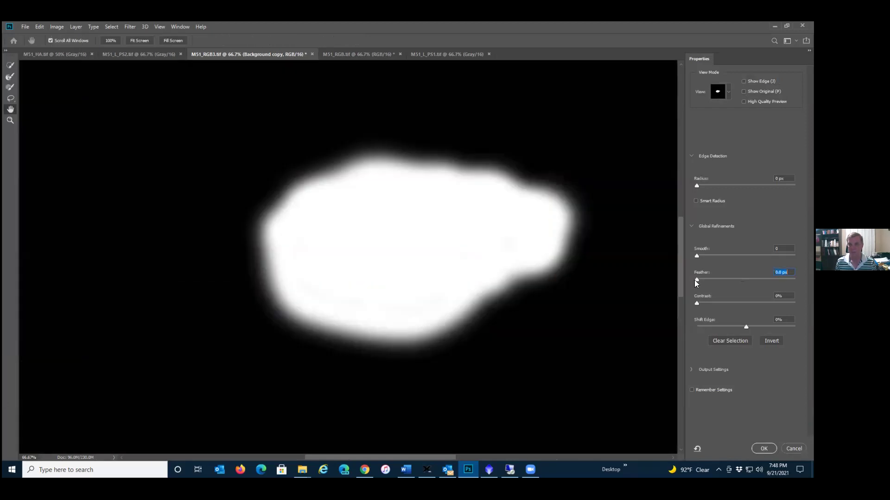
pyautogui.moveTo(696, 280); pyautogui.dragTo(743, 280)
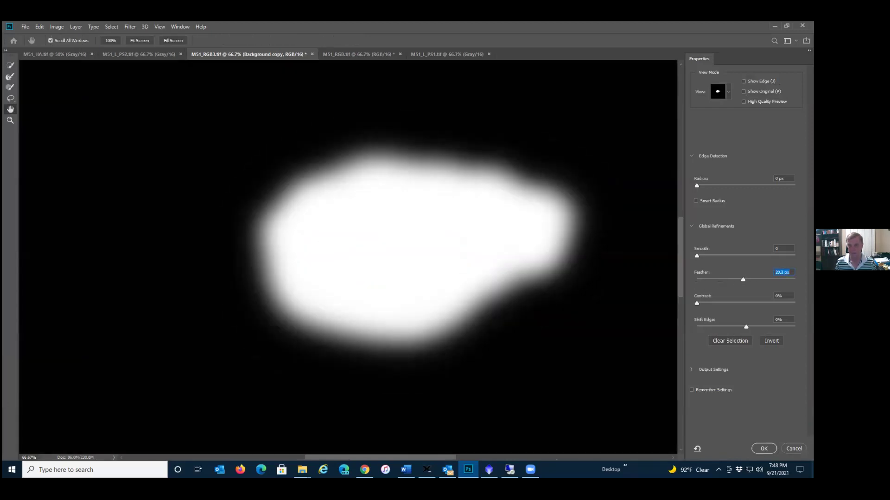
pyautogui.press('Return')
pyautogui.click(75, 25)
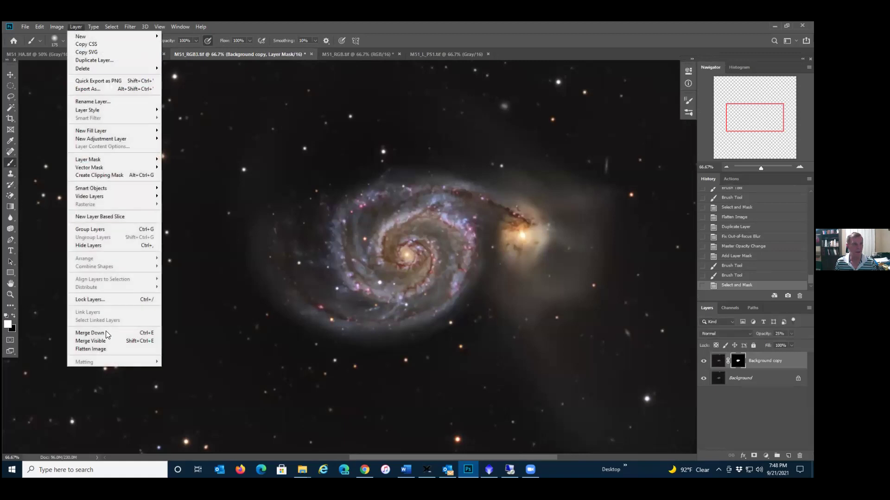
pyautogui.click(93, 348)
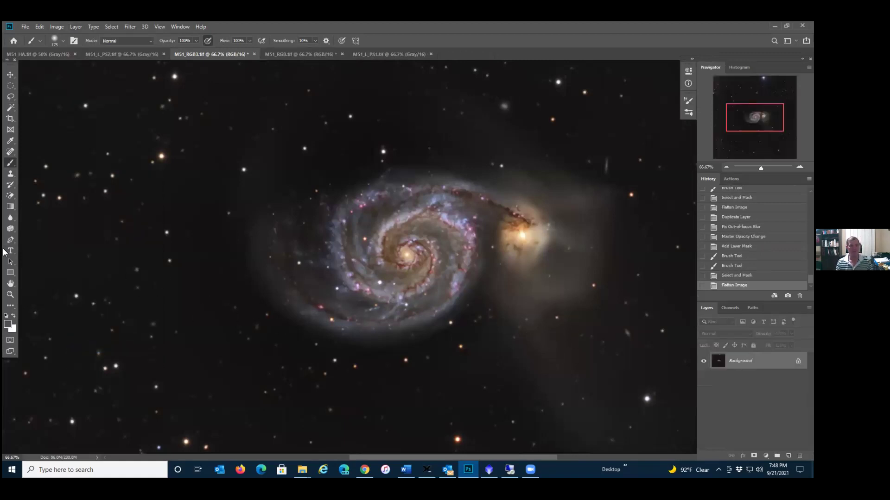
# - Save the flattened image in Photoshop format as M51_PS2.psd in the Photoshop_Processing folder
pyautogui.click(23, 27)
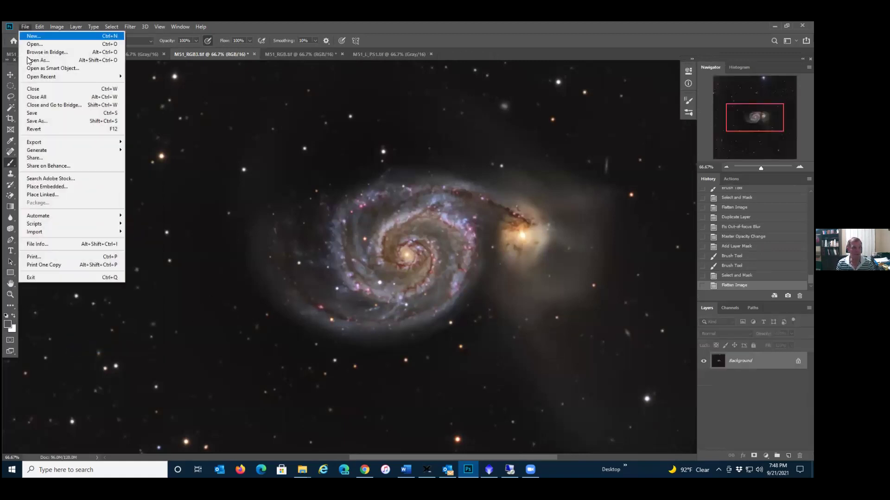
pyautogui.click(52, 123)
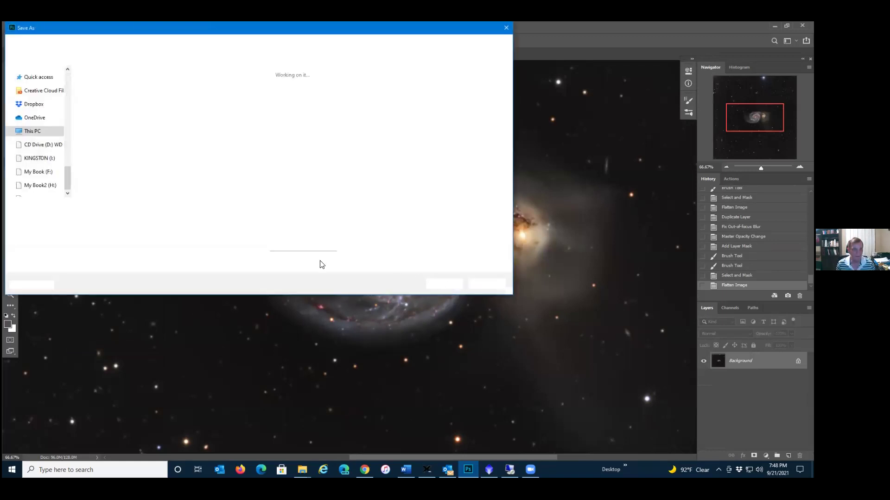
pyautogui.click(97, 220)
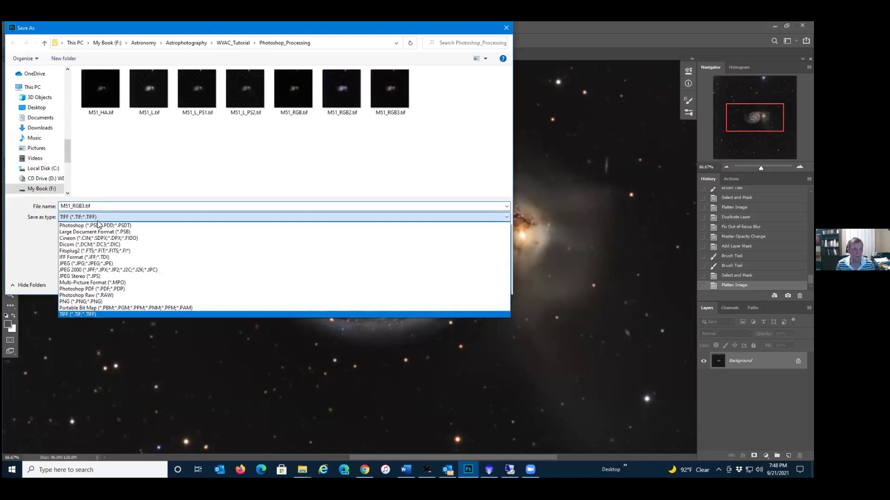
pyautogui.click(100, 222)
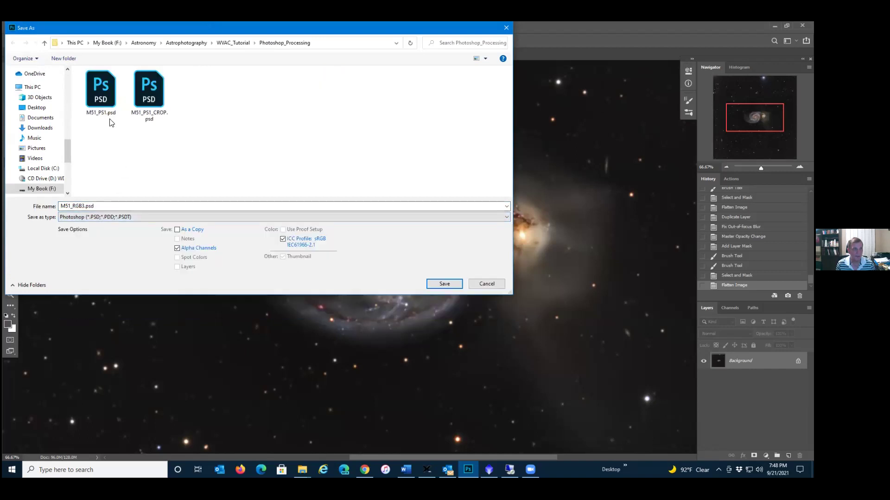
pyautogui.click(111, 78)
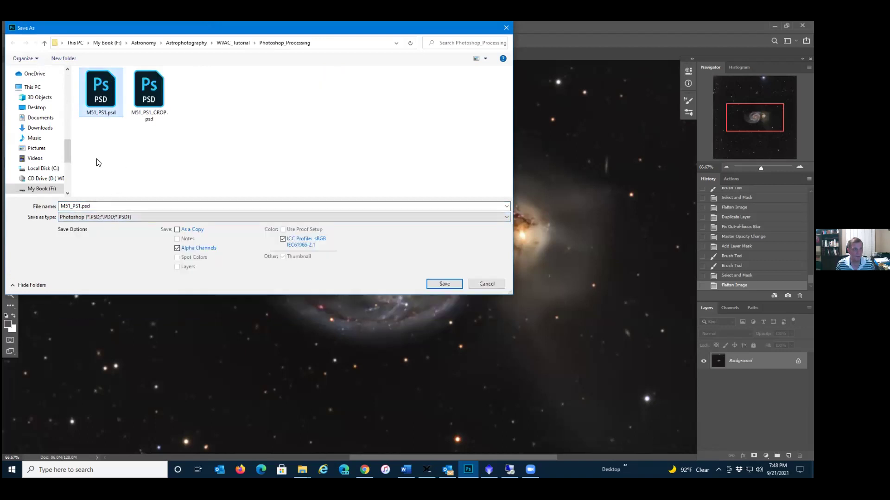
pyautogui.click(80, 205)
pyautogui.press('BackSpace')
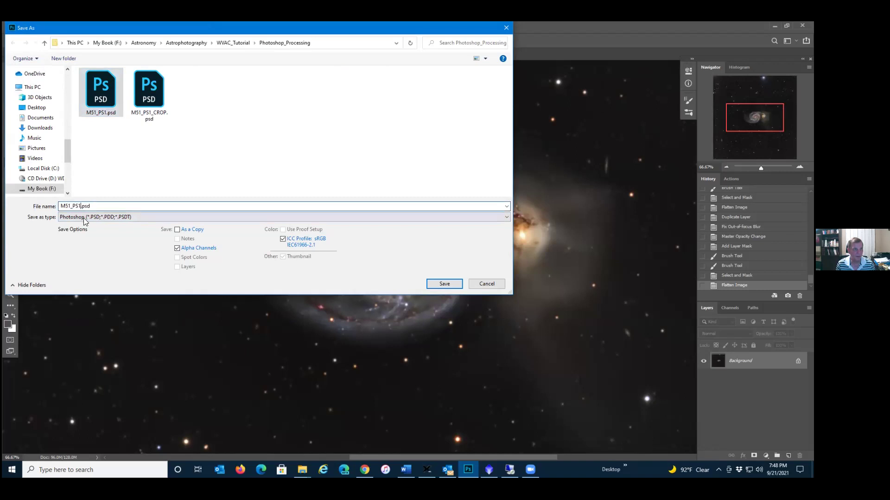
pyautogui.write('2')
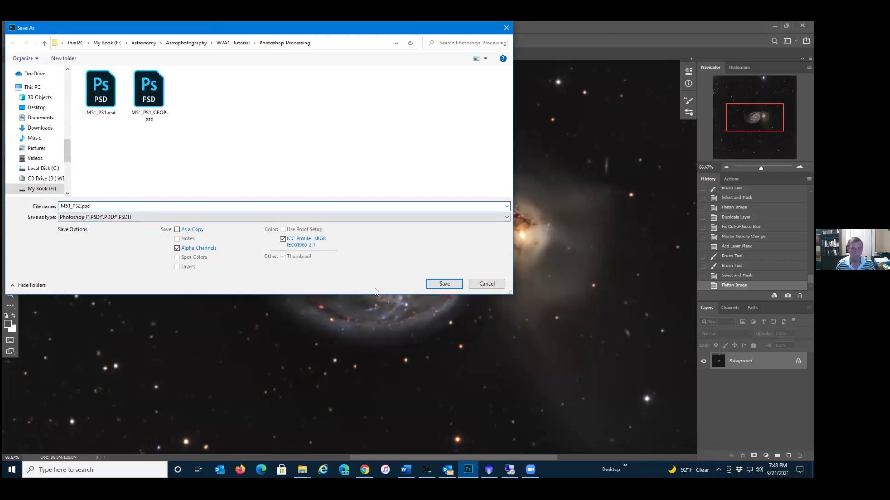
pyautogui.click(444, 284)
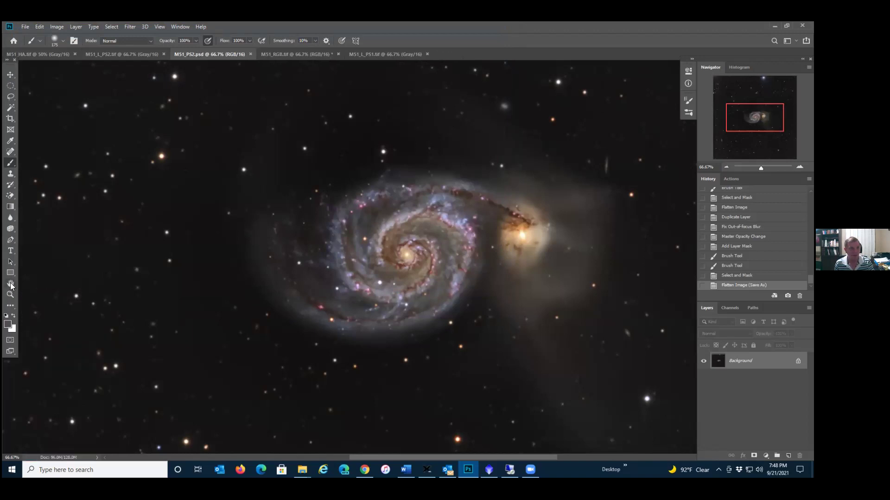
# - Fit the whole image in view and check its width and height in Image Size without changing them
pyautogui.doubleClick(10, 283)
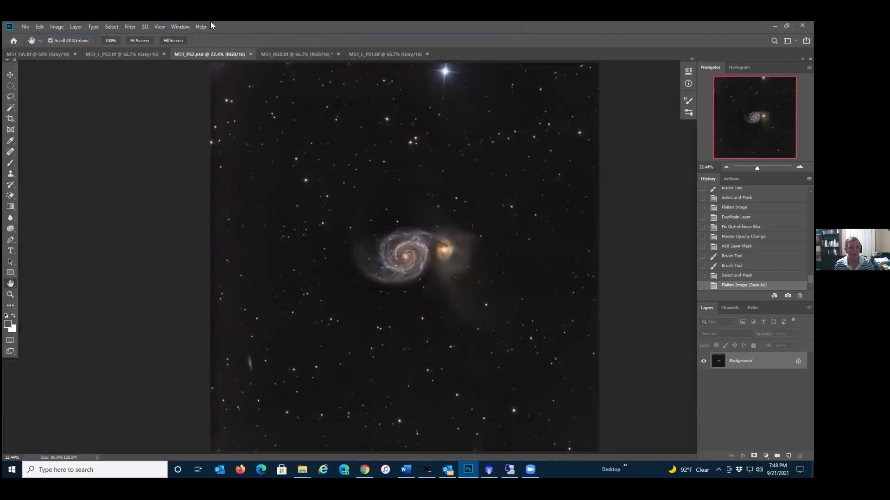
pyautogui.click(60, 28)
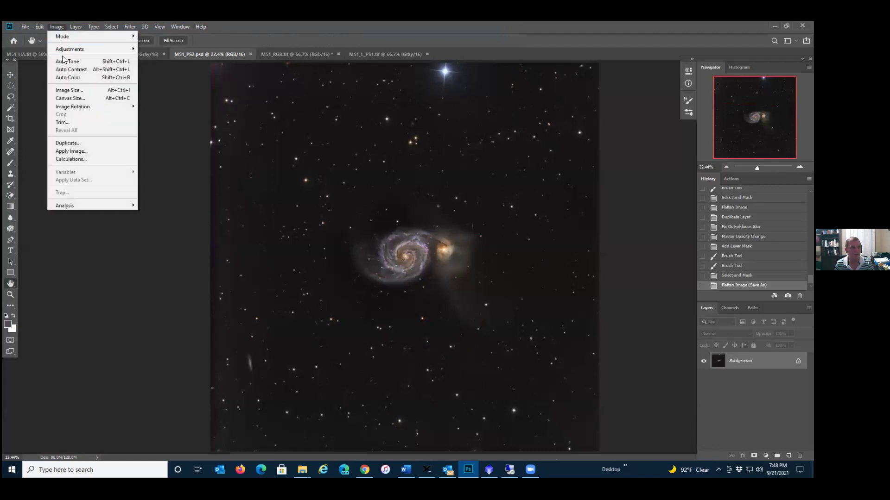
pyautogui.click(66, 91)
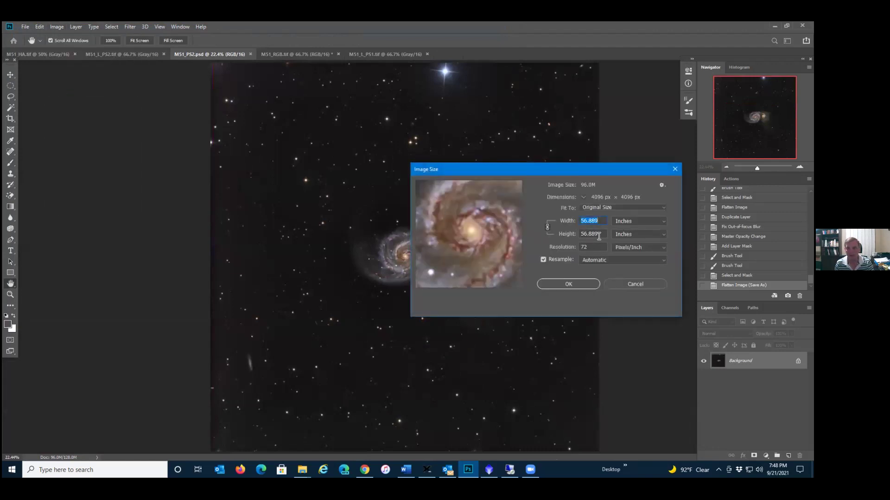
pyautogui.click(633, 285)
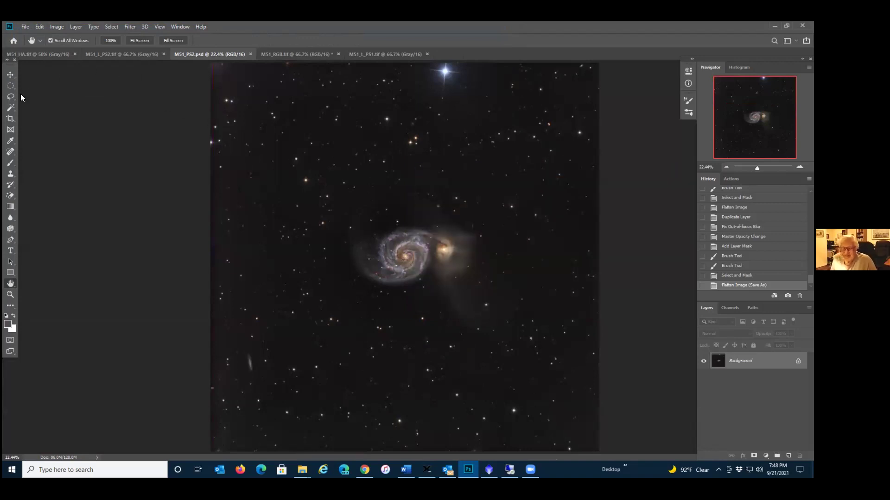
# - Set the Crop tool's width and height to 56.889 in each, and exit the full-frame crop preview
pyautogui.click(10, 118)
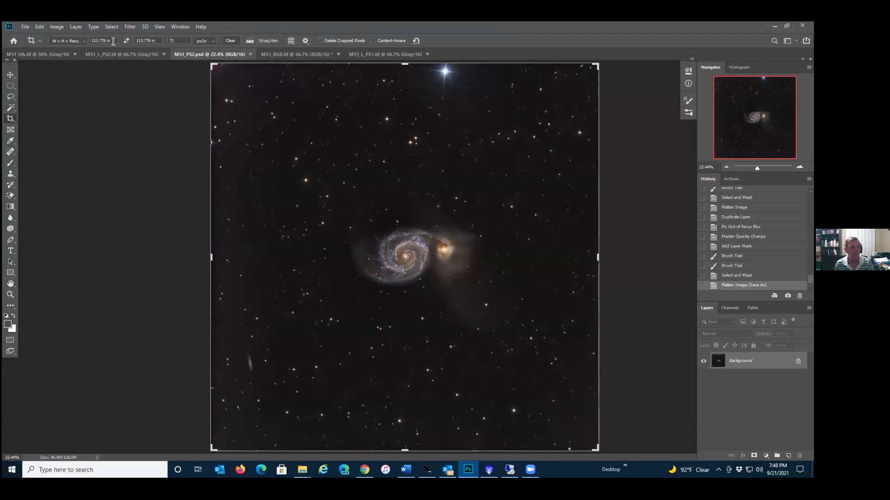
pyautogui.write('56.')
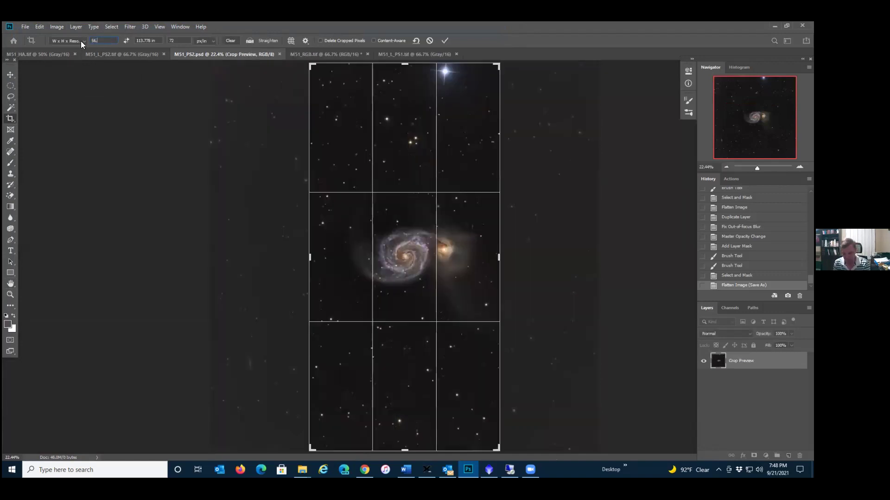
pyautogui.write('889')
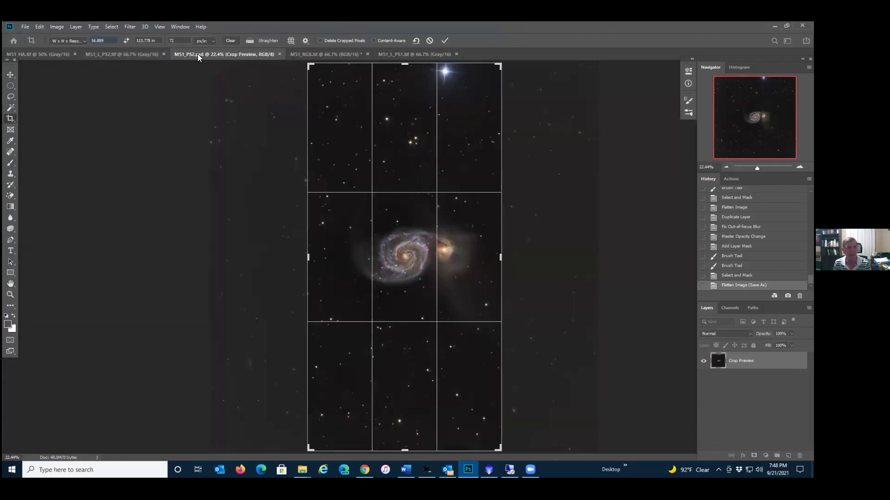
pyautogui.press('Tab')
pyautogui.write('56.8')
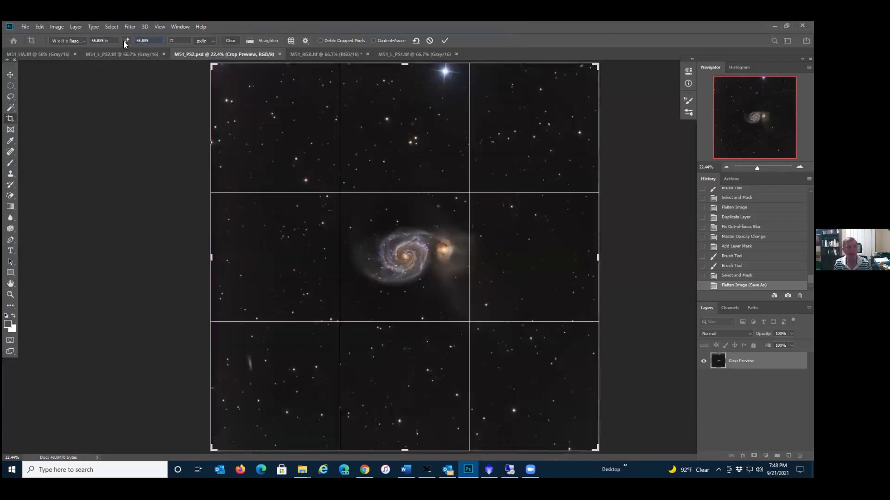
pyautogui.press('Return')
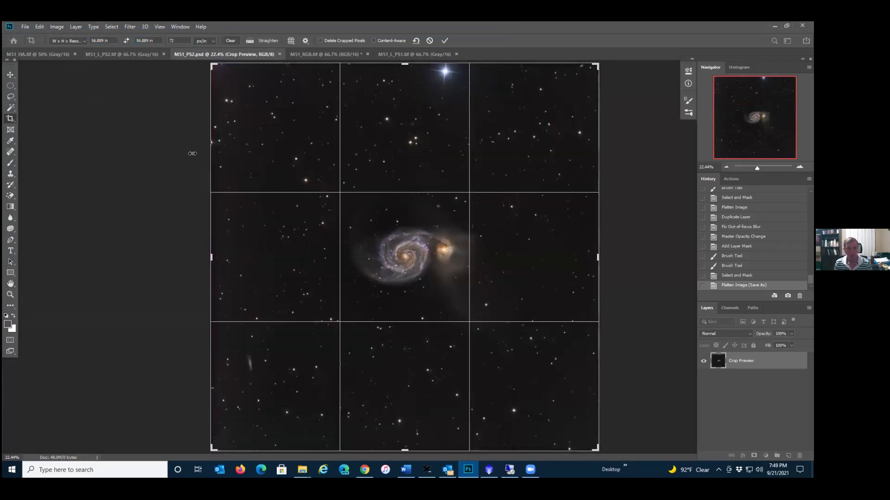
pyautogui.rightClick(262, 231)
pyautogui.click(278, 416)
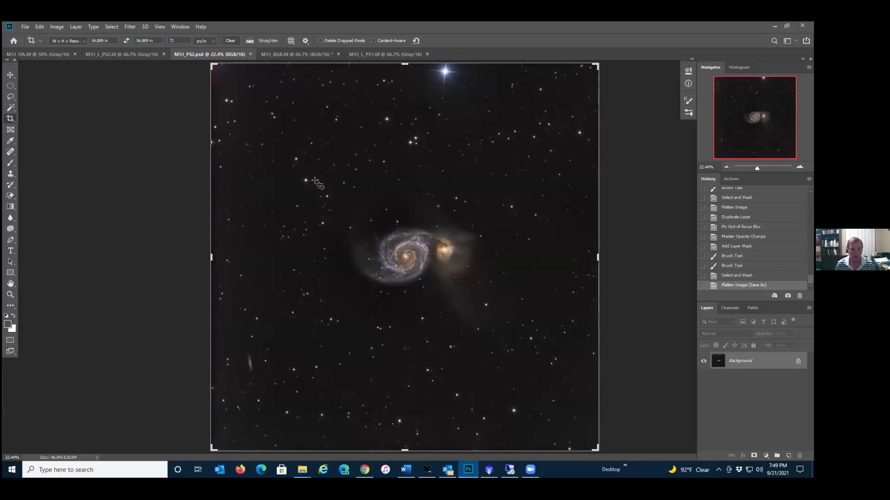
# - Crop the image to a square frame around both galaxies, shifting and resizing the frame to centre them, and fit the result in view
pyautogui.moveTo(317, 180); pyautogui.dragTo(556, 362)
pyautogui.moveTo(405, 346); pyautogui.dragTo(403, 343)
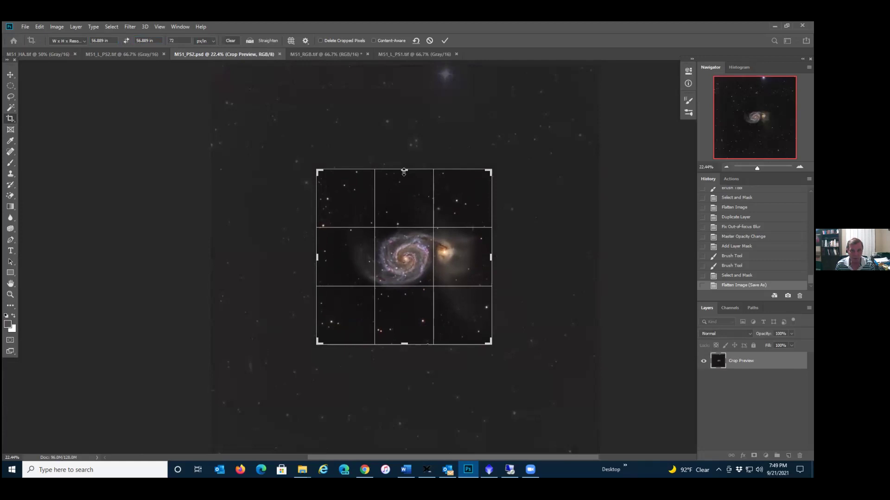
pyautogui.moveTo(403, 172); pyautogui.dragTo(404, 174)
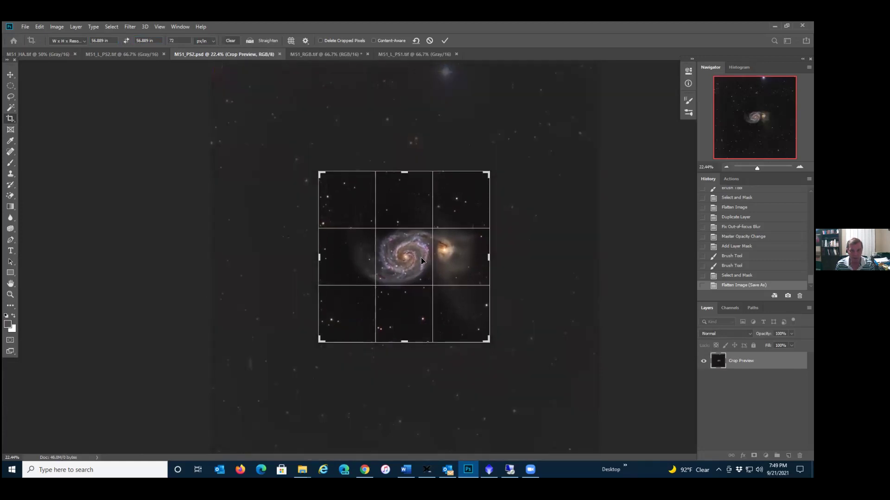
pyautogui.moveTo(458, 316); pyautogui.dragTo(448, 312)
pyautogui.moveTo(404, 341); pyautogui.dragTo(406, 342)
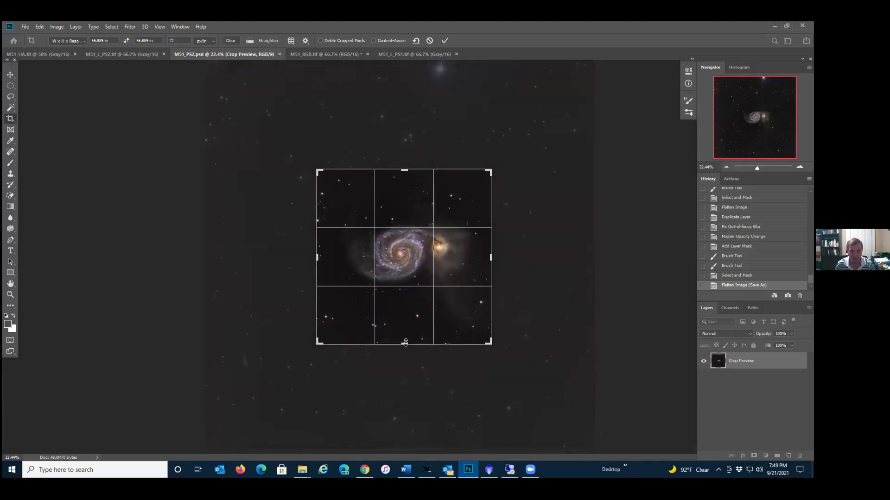
pyautogui.moveTo(407, 197); pyautogui.dragTo(407, 199)
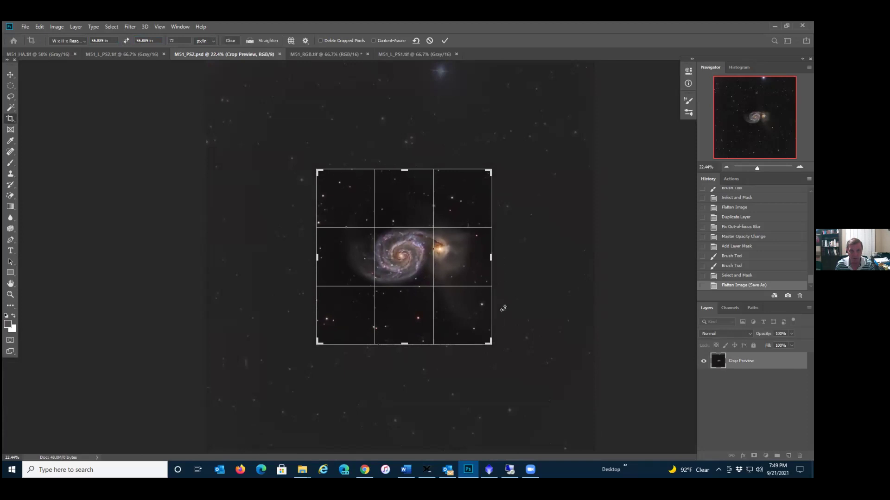
pyautogui.rightClick(460, 259)
pyautogui.click(477, 435)
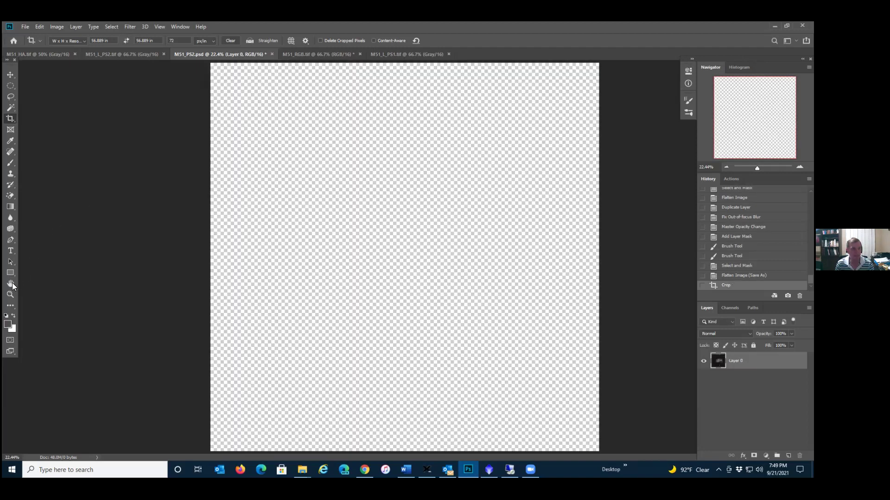
pyautogui.click(11, 282)
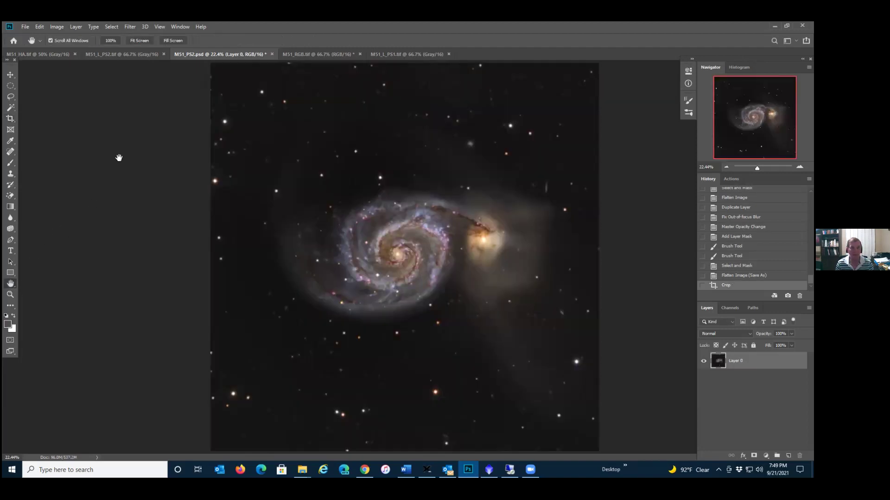
# - Save the cropped image in Photoshop format as M51_PS2_CROP.psd in the Photoshop_Processing folder
pyautogui.click(26, 26)
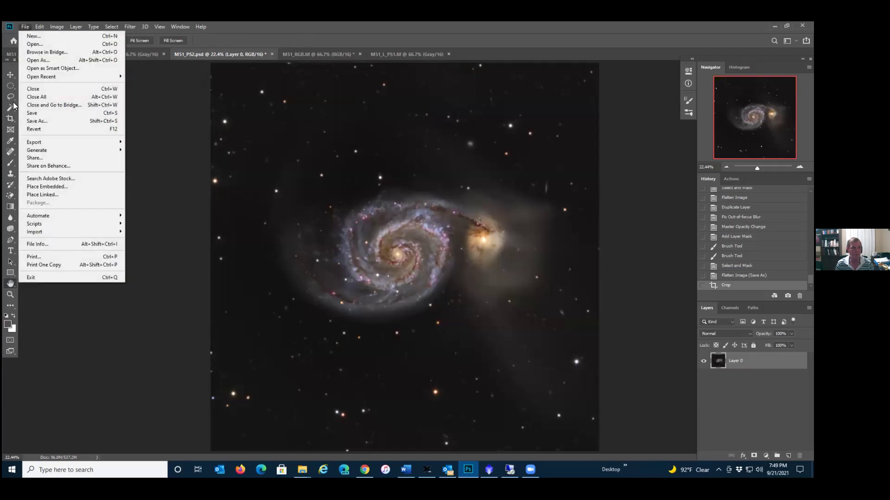
pyautogui.click(35, 122)
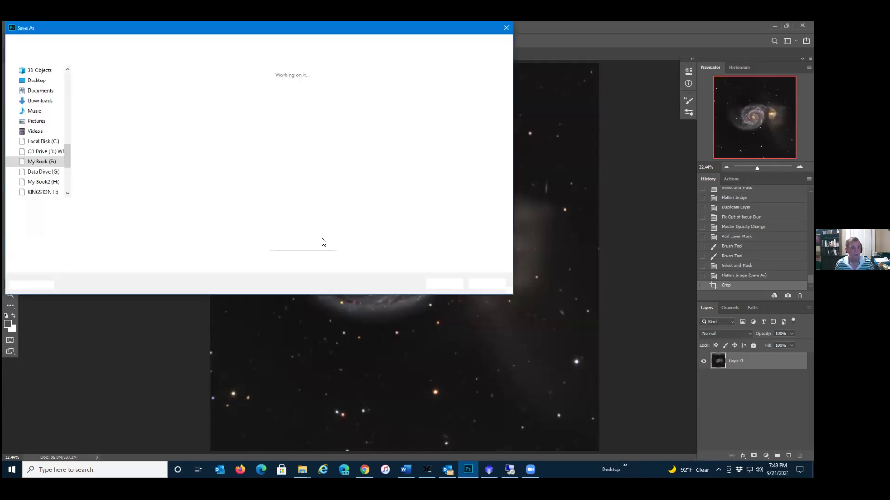
pyautogui.click(117, 206)
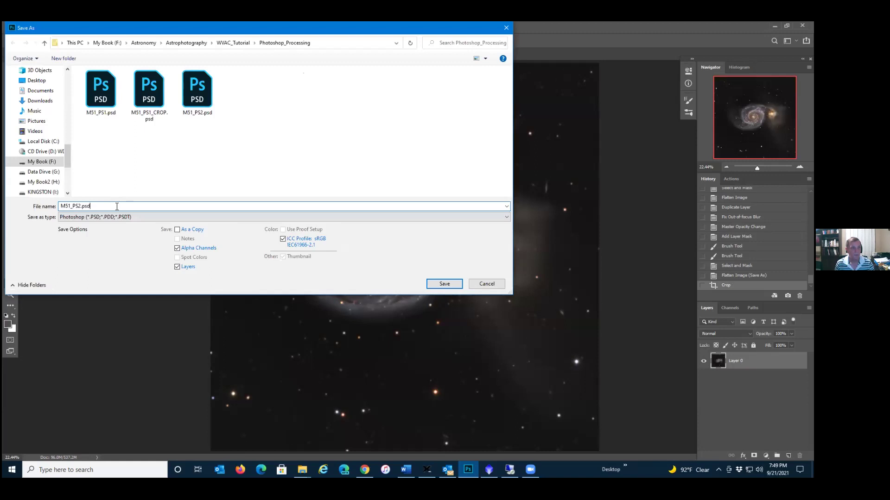
pyautogui.press('BackSpace')
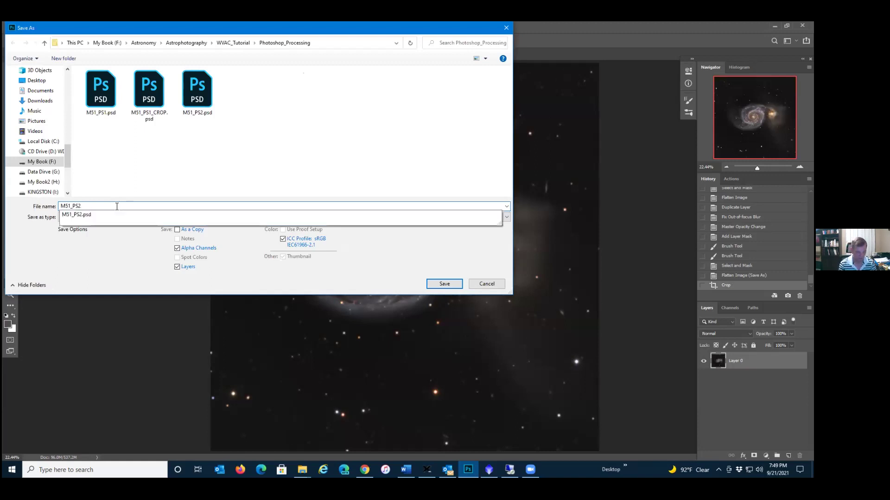
pyautogui.write('_D')
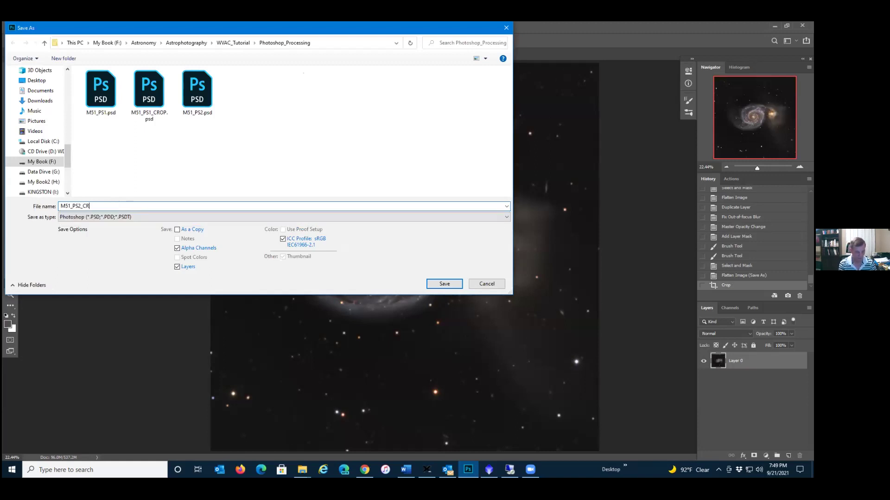
pyautogui.press('Return')
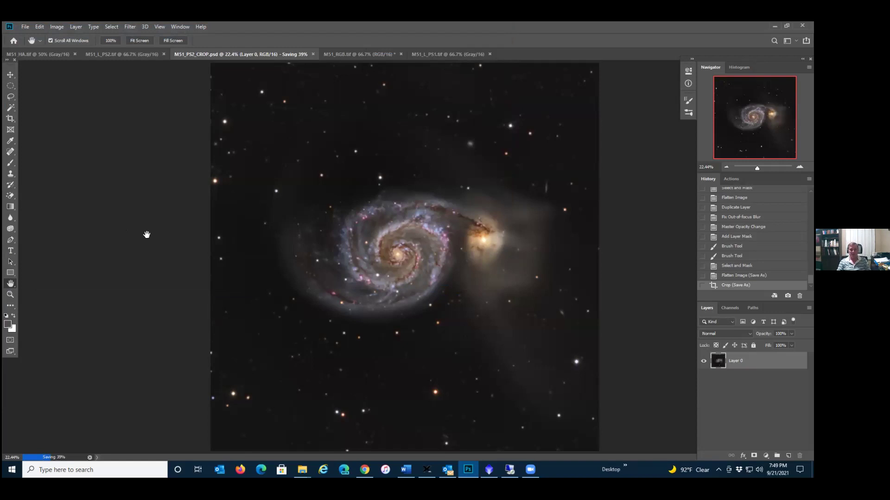
# - Open M51_PS1_CROP.psd from the Photoshop_Processing folder and fit it in view
pyautogui.click(25, 26)
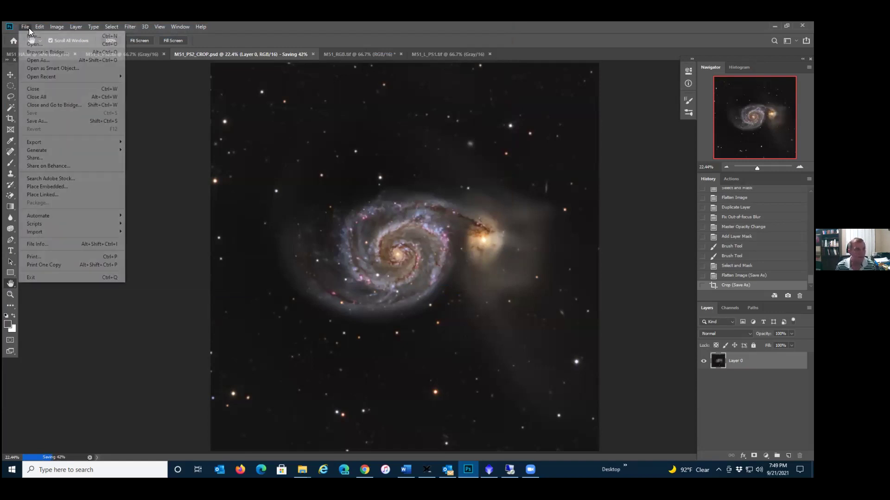
pyautogui.click(33, 44)
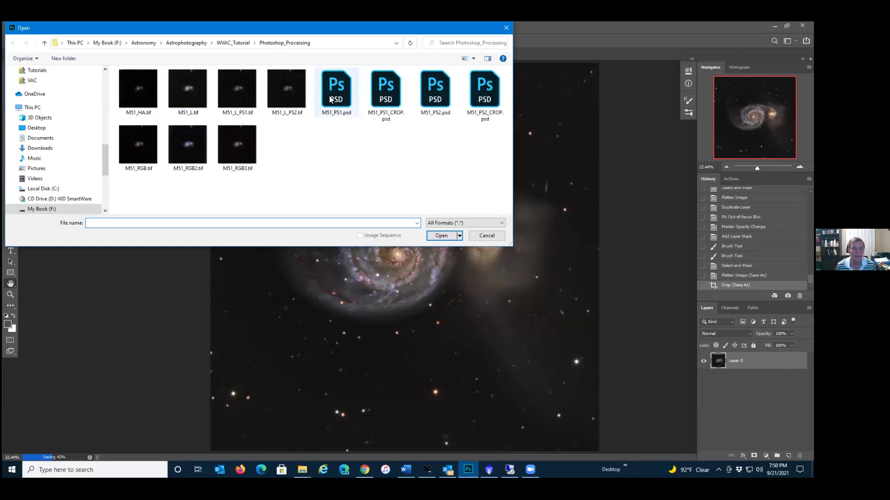
pyautogui.doubleClick(376, 93)
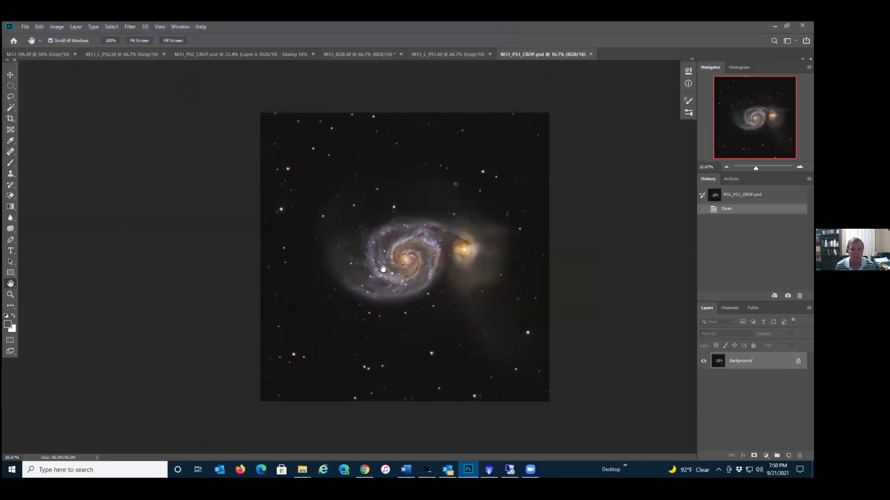
pyautogui.doubleClick(10, 284)
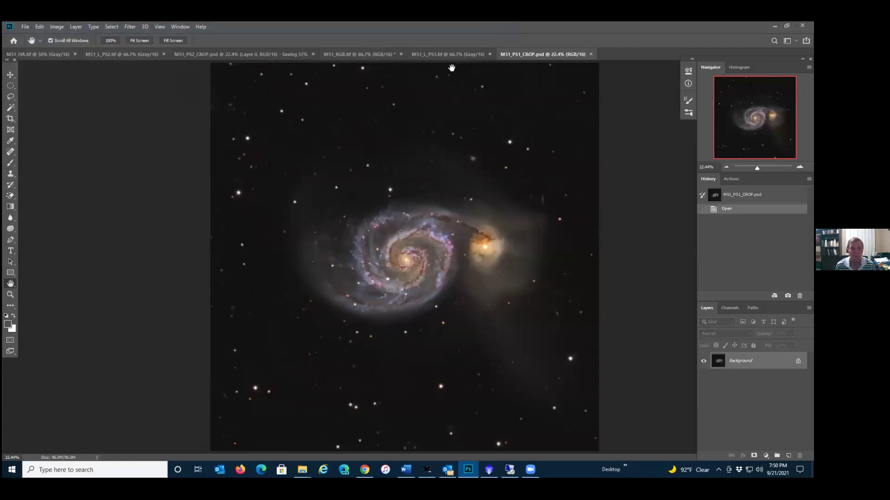
# - Compare the galaxy detail and colour of M51_PS2_CROP.psd and M51_PS1_CROP.psd by alternating between the two images
pyautogui.click(199, 55)
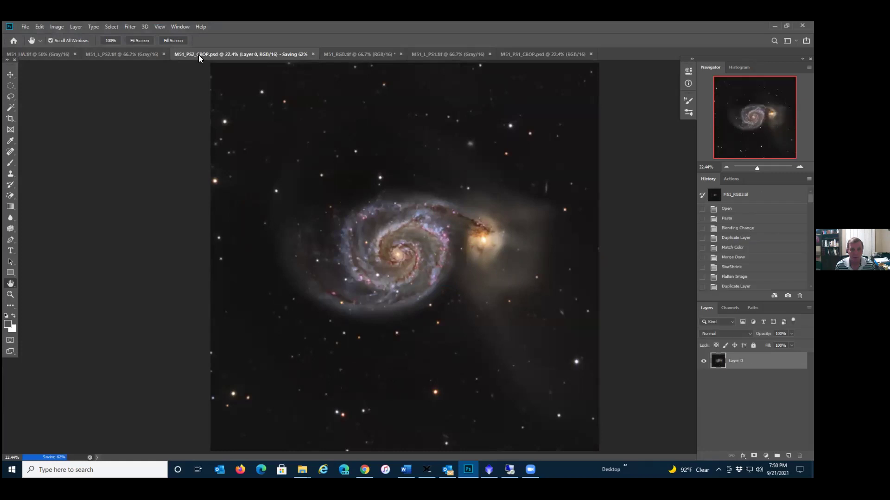
pyautogui.click(568, 61)
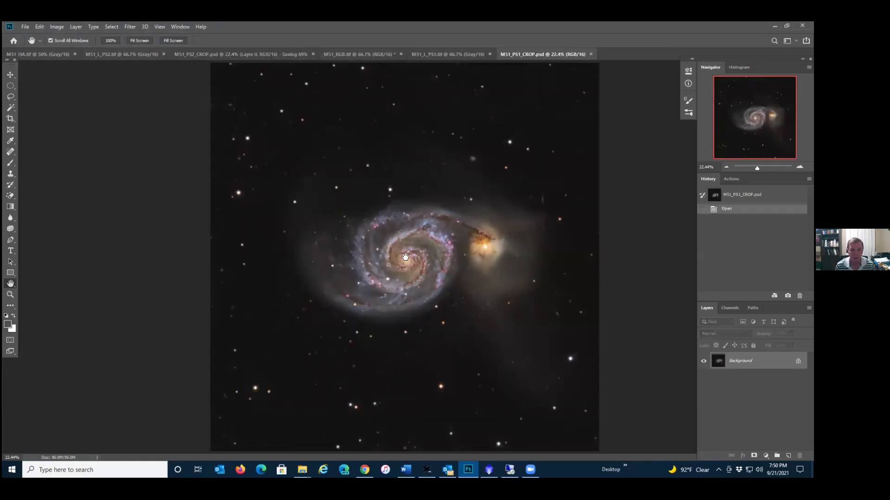
pyautogui.click(202, 55)
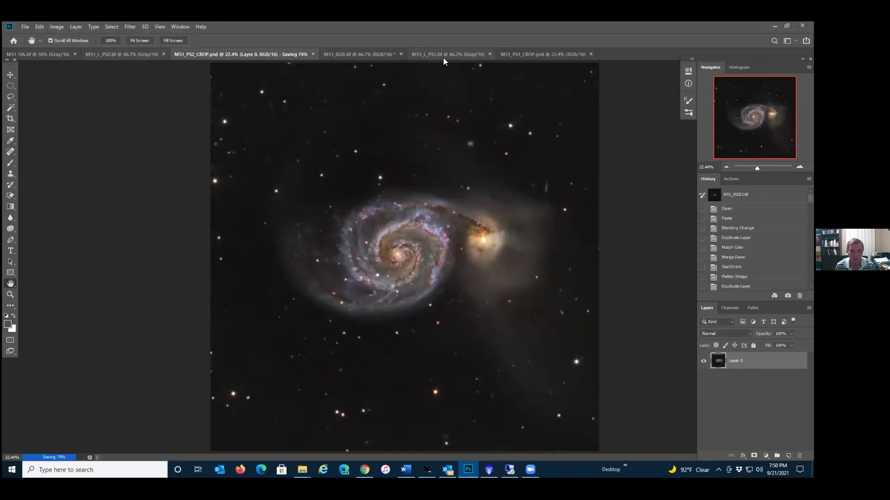
pyautogui.click(550, 55)
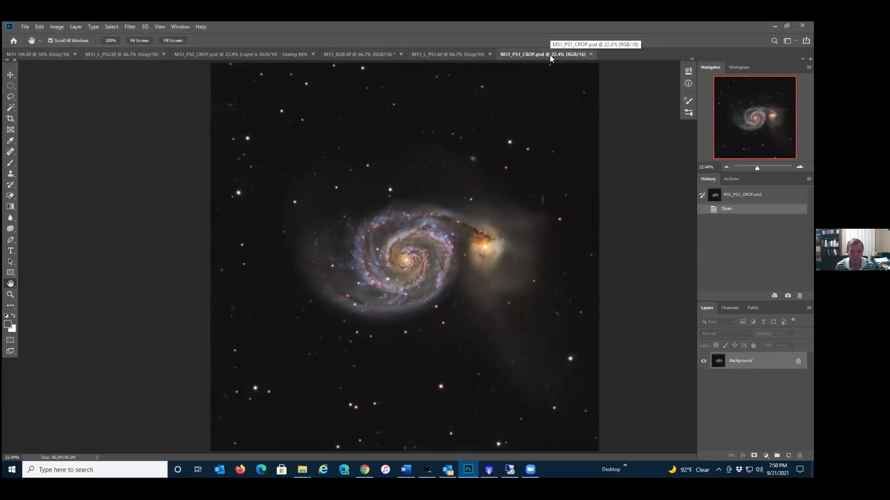
pyautogui.click(202, 54)
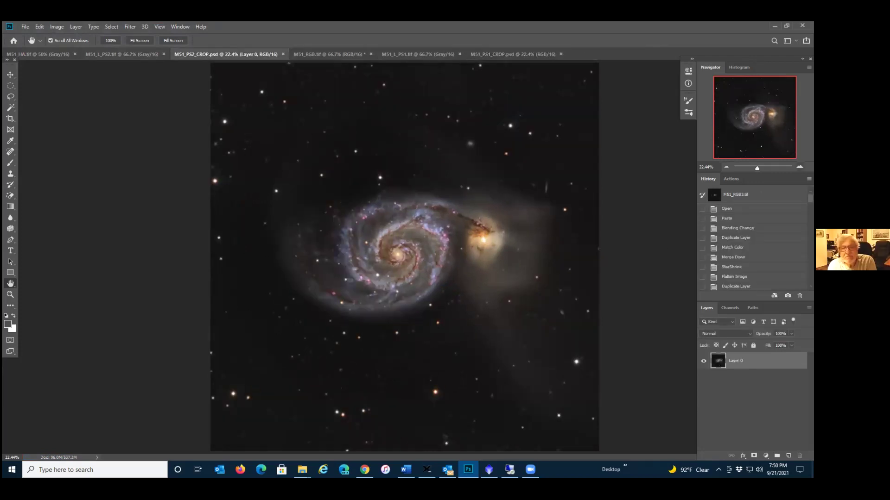
# - Flatten M51_PS2_CROP.psd and duplicate its background layer
pyautogui.hotkey('ctrl', '+')
pyautogui.hotkey('ctrl', '+')
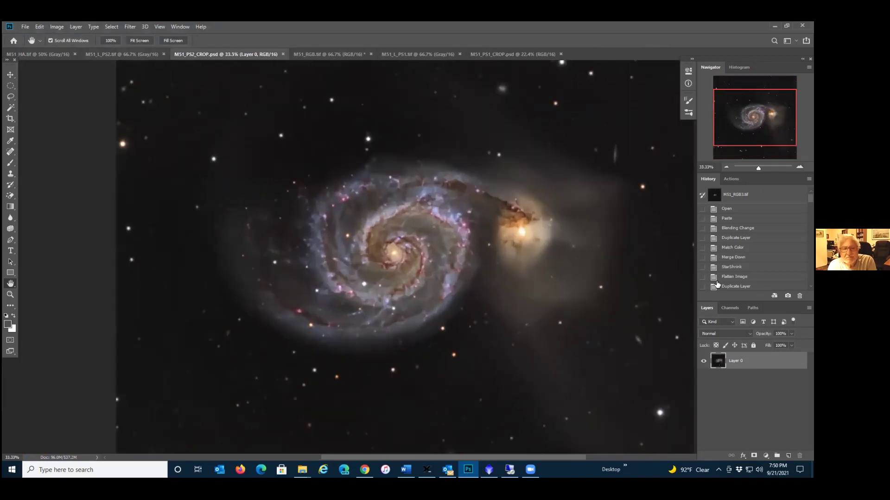
pyautogui.click(75, 26)
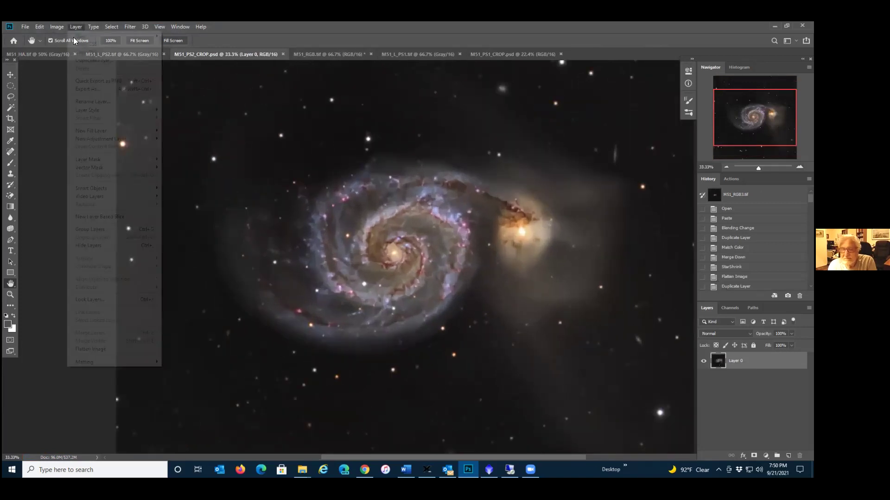
pyautogui.click(89, 347)
pyautogui.hotkey('ctrl', 'j')
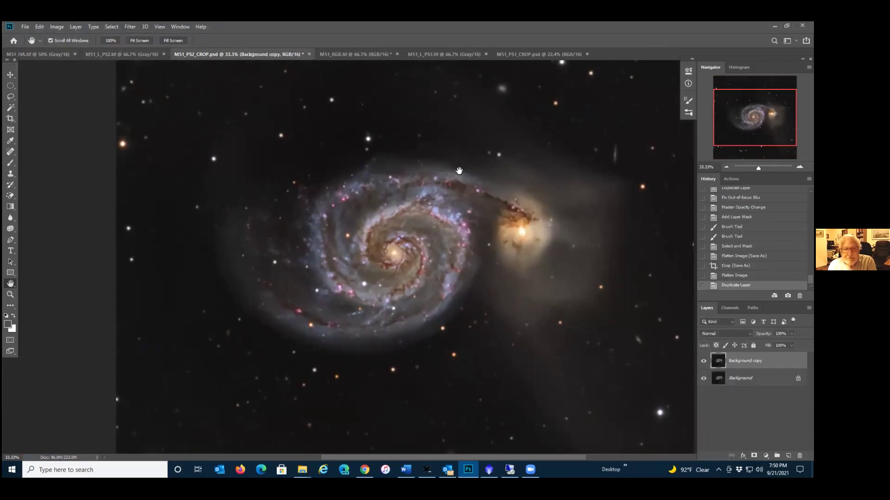
# - Reduce the duplicate layer's colour with Hue/Saturation, setting the saturation of Reds to -14 and of Magentas to -6
pyautogui.hotkey('ctrl', 'u')
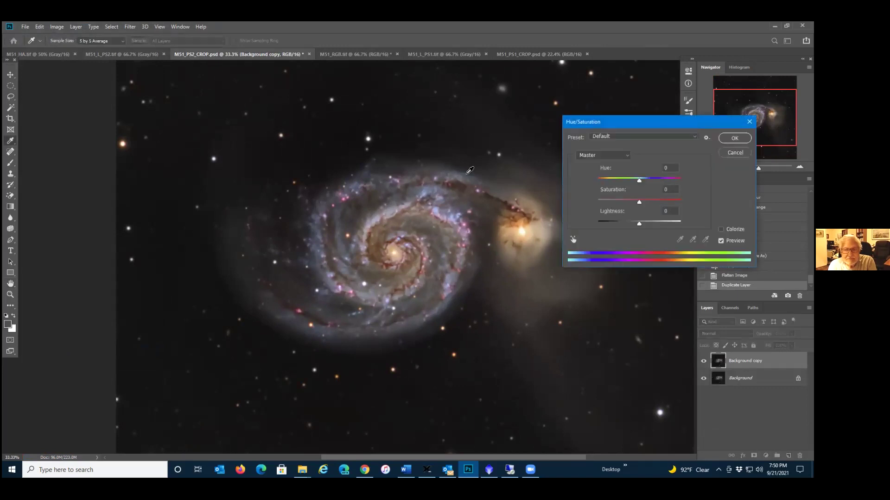
pyautogui.click(601, 158)
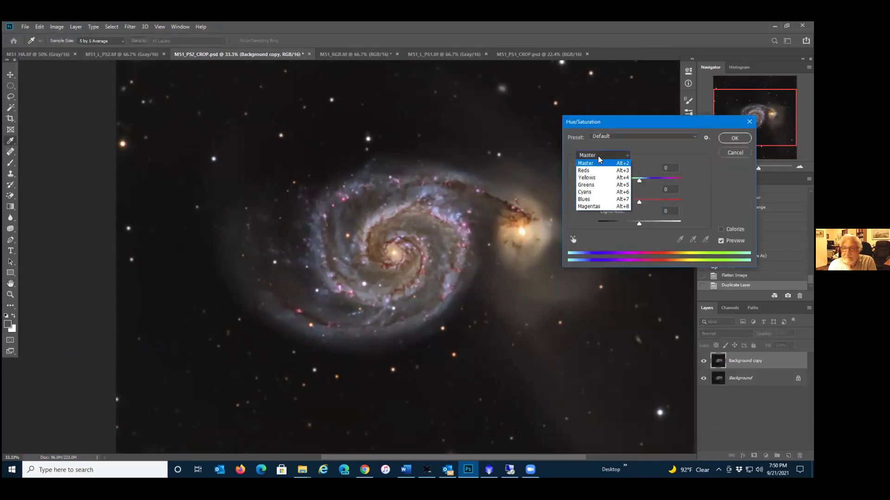
pyautogui.click(595, 172)
pyautogui.moveTo(639, 202); pyautogui.dragTo(634, 208)
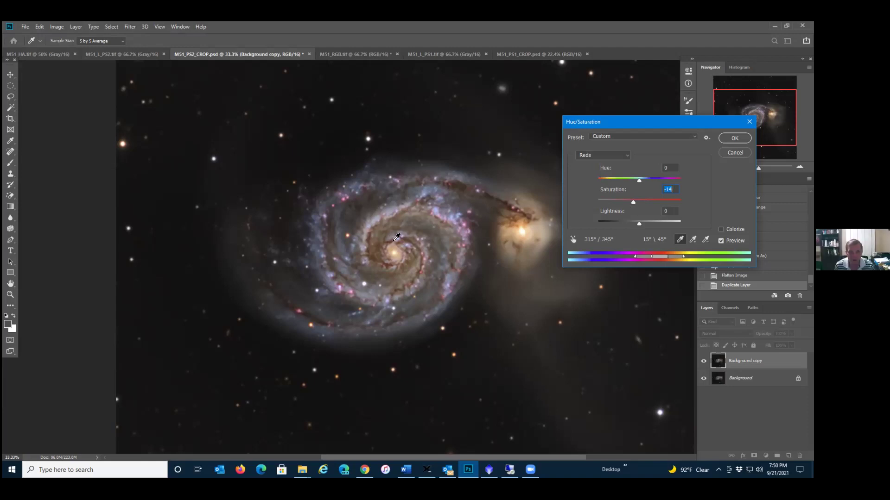
pyautogui.click(594, 158)
pyautogui.click(589, 206)
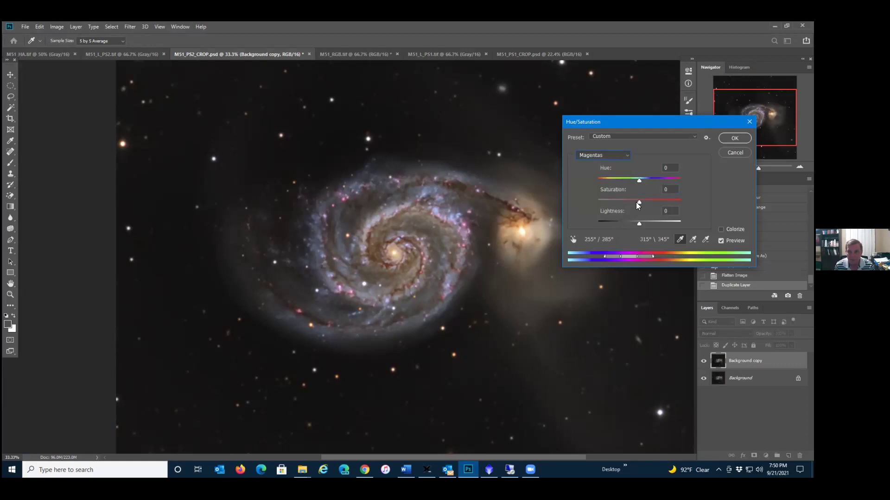
pyautogui.moveTo(639, 203); pyautogui.dragTo(636, 203)
pyautogui.click(735, 138)
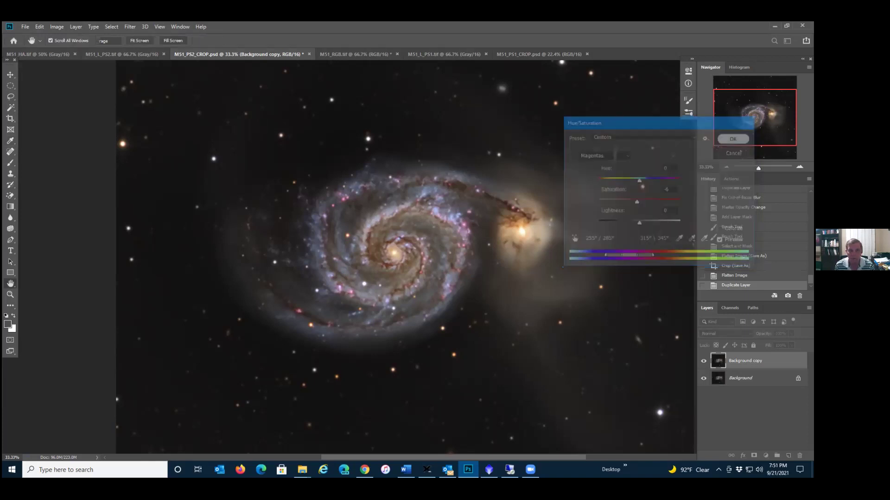
# - Compare the colour-adjusted M51_PS2_CROP.psd against M51_PS1_CROP.psd at matching 33.3% magnification, and return to M51_PS2_CROP.psd
pyautogui.click(520, 55)
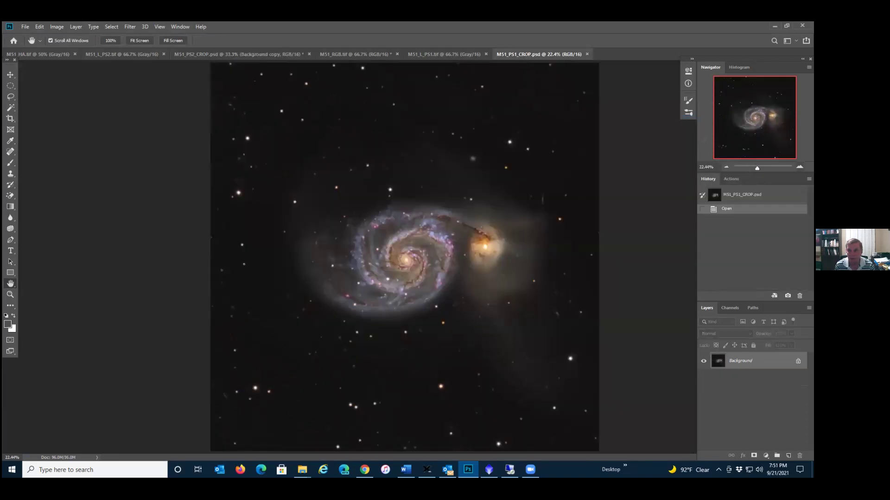
pyautogui.click(799, 167)
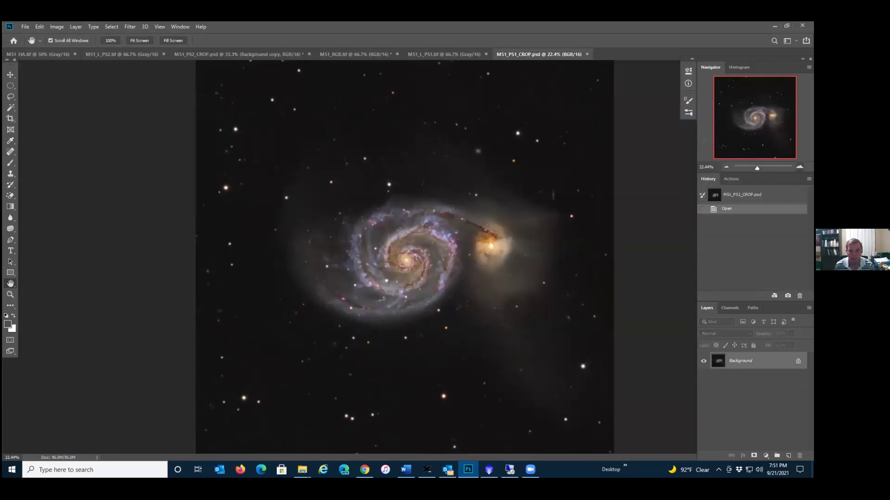
pyautogui.click(225, 52)
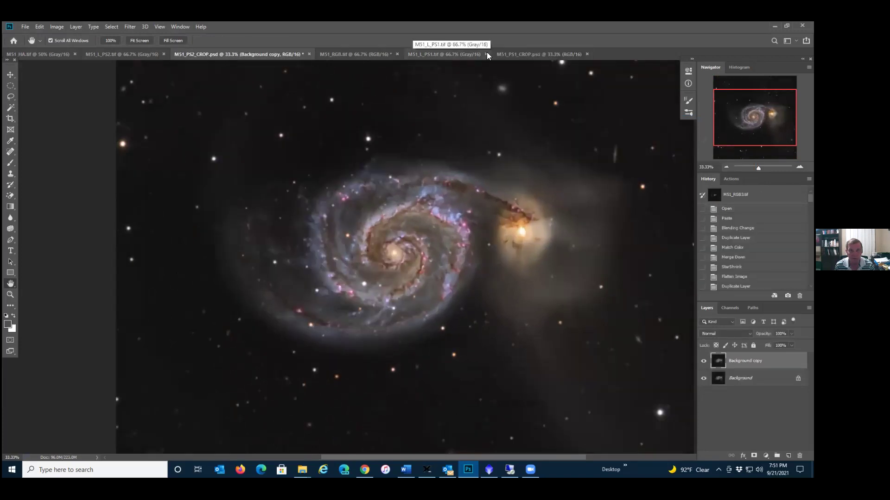
pyautogui.click(519, 55)
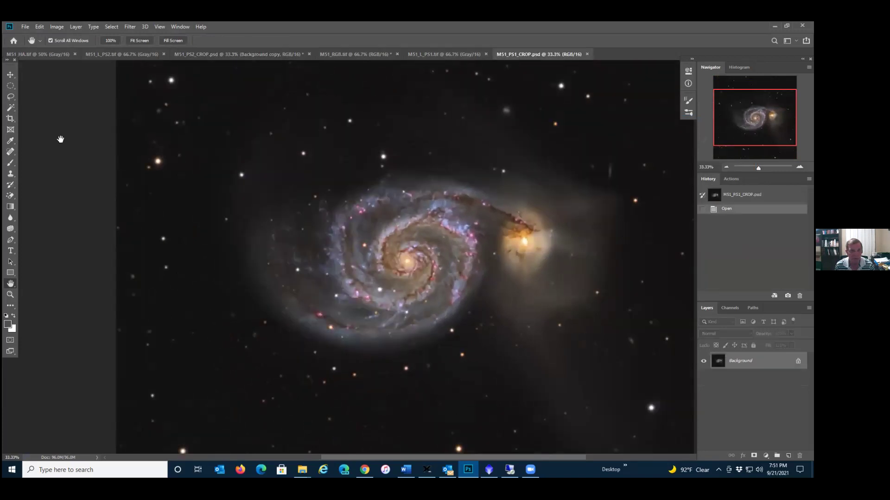
pyautogui.doubleClick(11, 281)
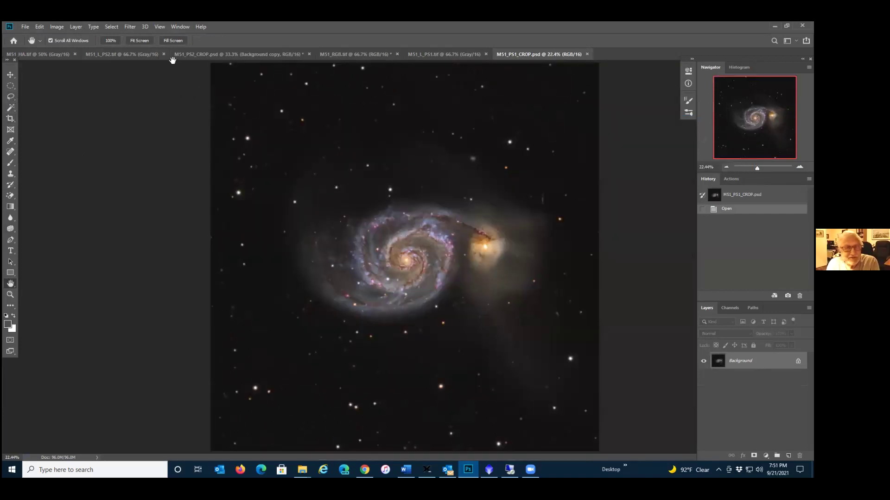
pyautogui.click(193, 53)
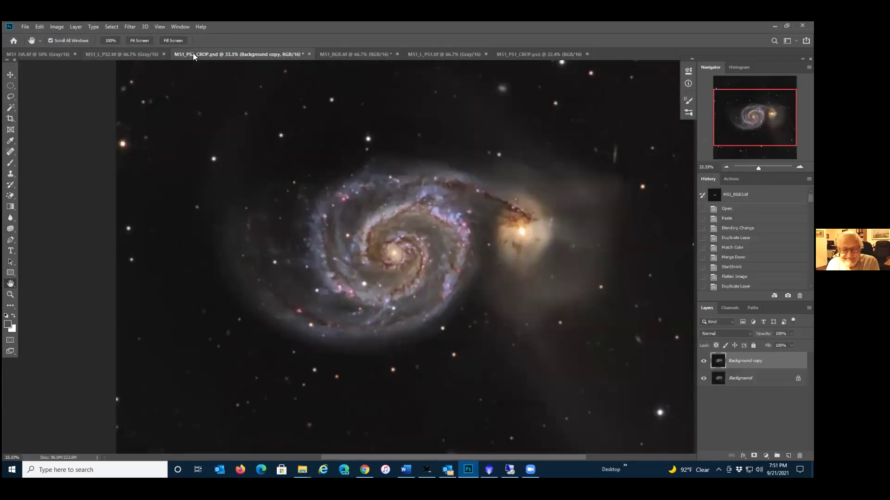
# - Load the stars channel as a selection and add a layer mask to Background copy that reveals only that selection
pyautogui.doubleClick(10, 284)
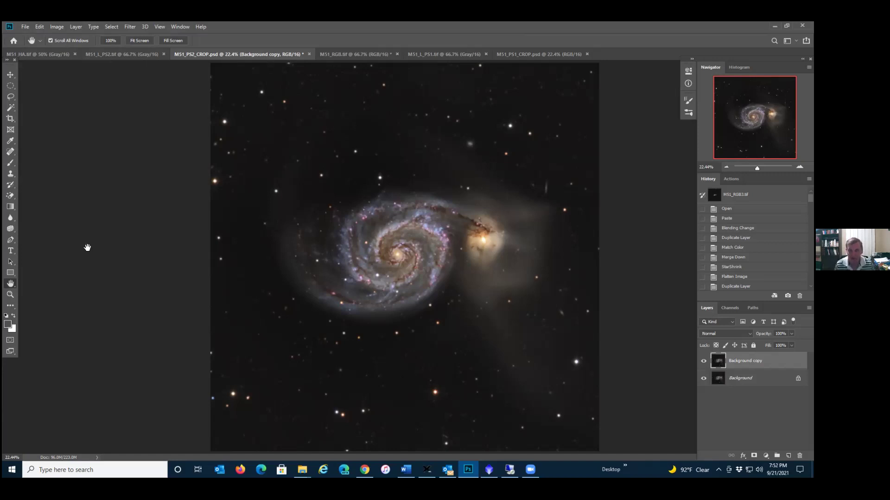
pyautogui.click(111, 27)
pyautogui.click(130, 204)
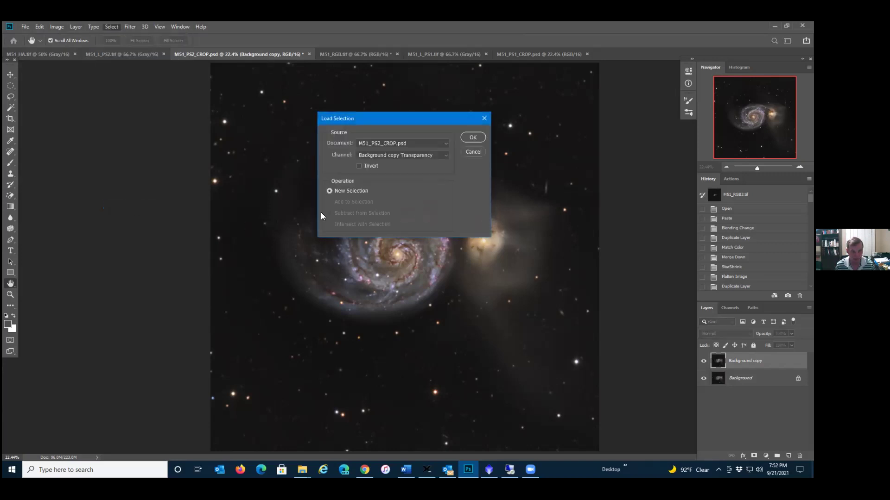
pyautogui.click(373, 155)
pyautogui.click(371, 176)
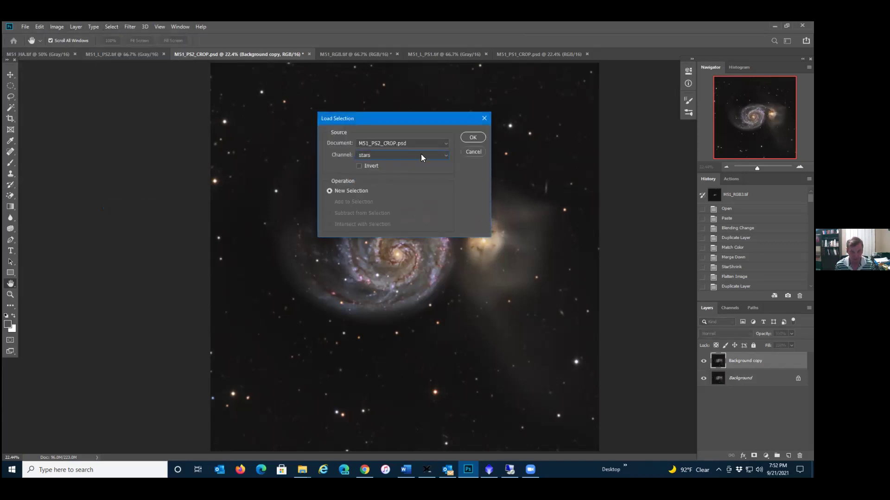
pyautogui.click(471, 138)
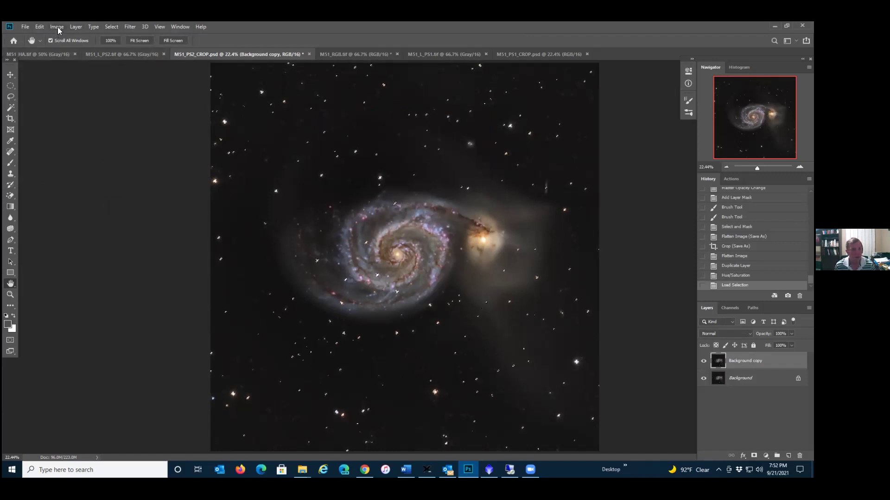
pyautogui.click(74, 27)
pyautogui.moveTo(111, 160)
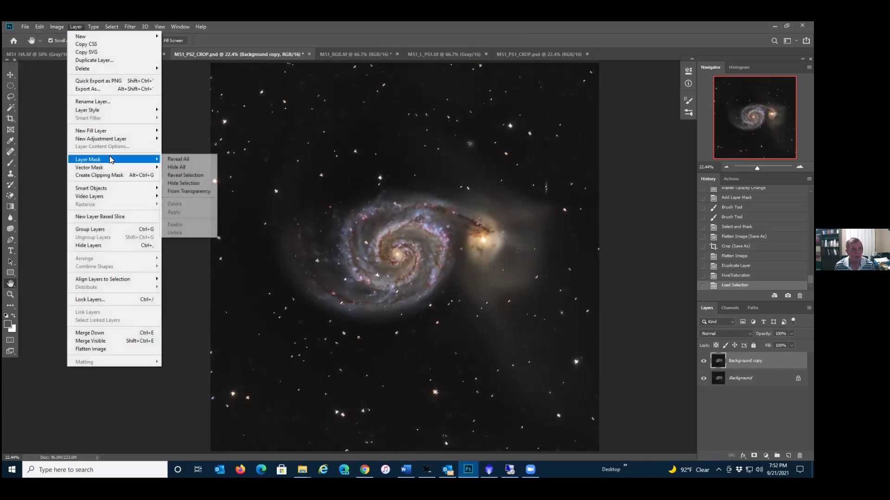
pyautogui.click(183, 176)
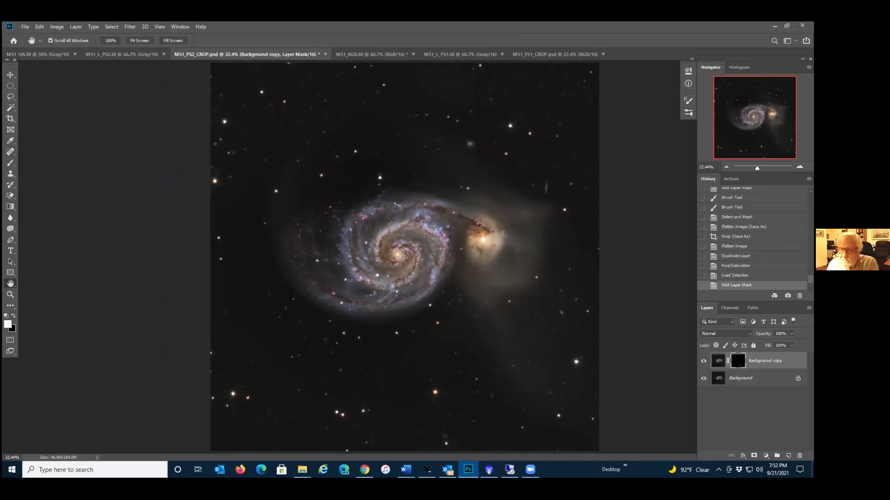
# - Try Match Color on the Background copy image with M51_PS2_CROP.psd as source, luminance 157 and color intensity 175, previewing before and after
pyautogui.click(56, 27)
pyautogui.moveTo(63, 49)
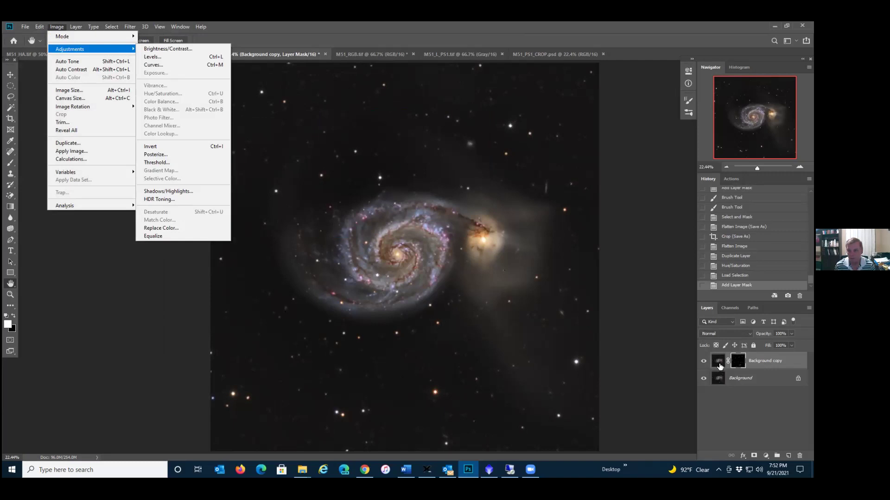
pyautogui.click(718, 361)
pyautogui.click(56, 27)
pyautogui.moveTo(62, 50)
pyautogui.click(181, 222)
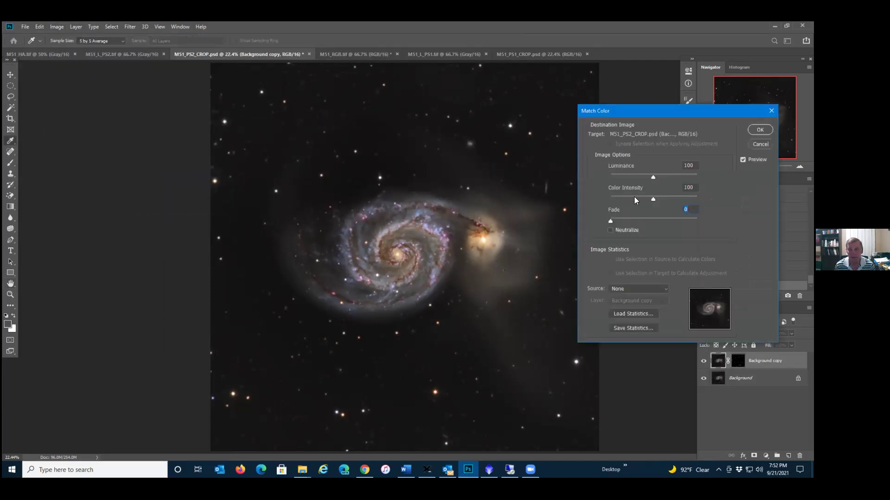
pyautogui.click(635, 288)
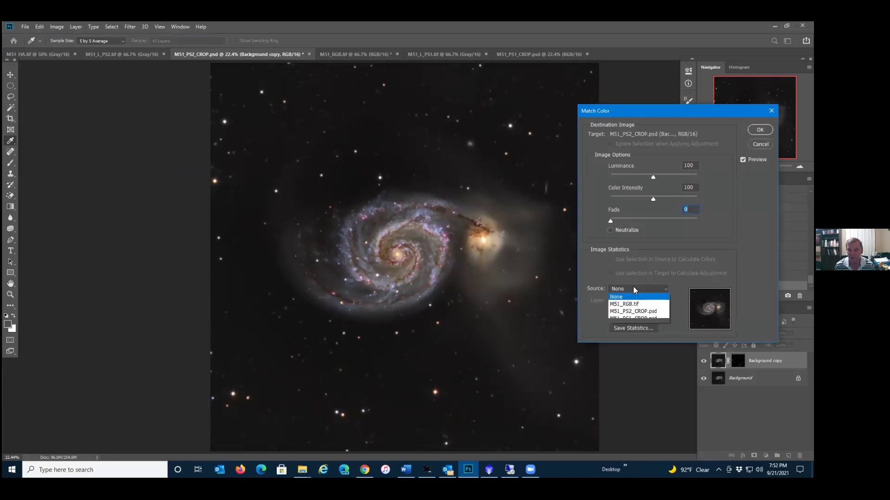
pyautogui.click(633, 312)
pyautogui.moveTo(653, 200); pyautogui.dragTo(656, 200)
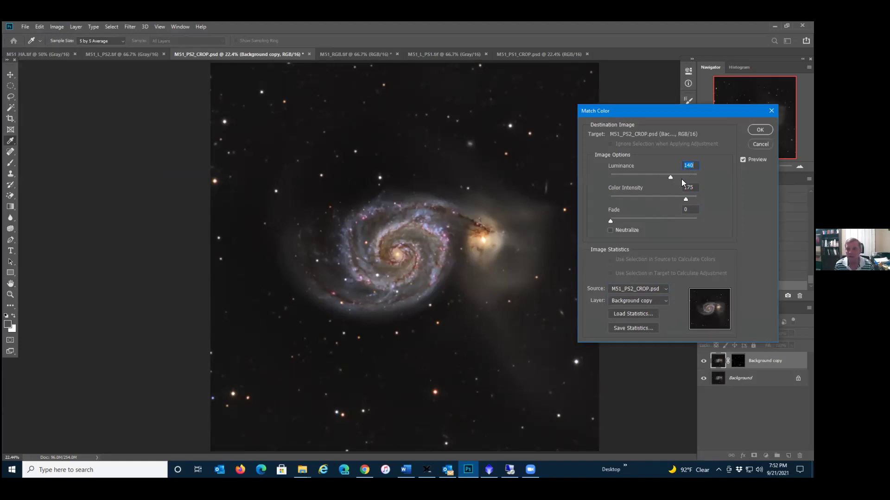
pyautogui.moveTo(670, 180); pyautogui.dragTo(678, 179)
pyautogui.hotkey('alt', 'p')
pyautogui.press('p')
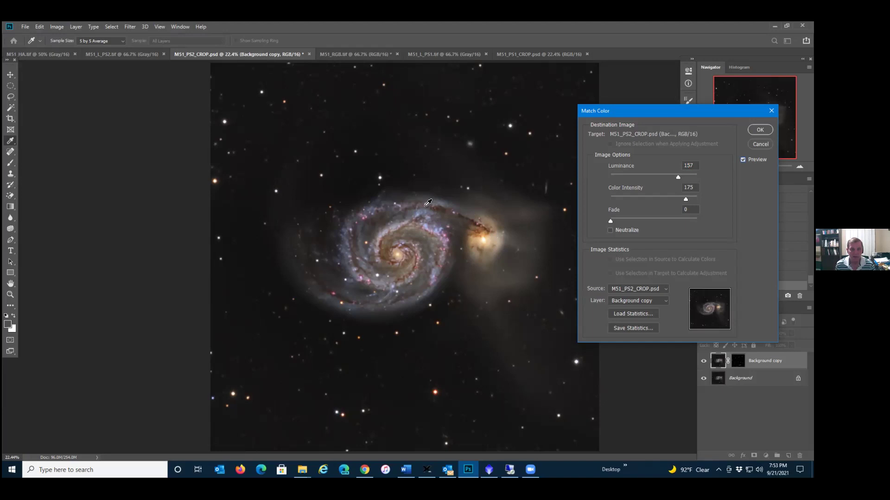
pyautogui.click(761, 144)
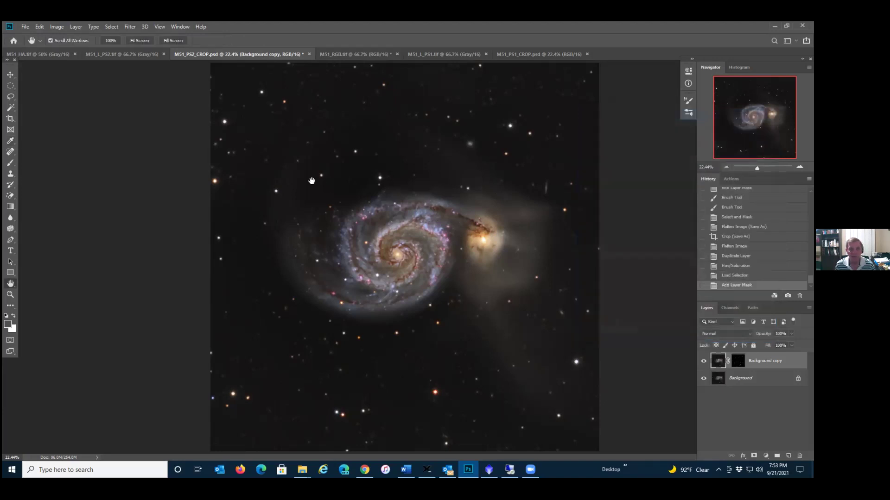
# - Try boosting the star colour on Background copy with Vibrance at +76 and Saturation at +14, toggling the preview
pyautogui.click(76, 28)
pyautogui.moveTo(69, 48)
pyautogui.click(157, 86)
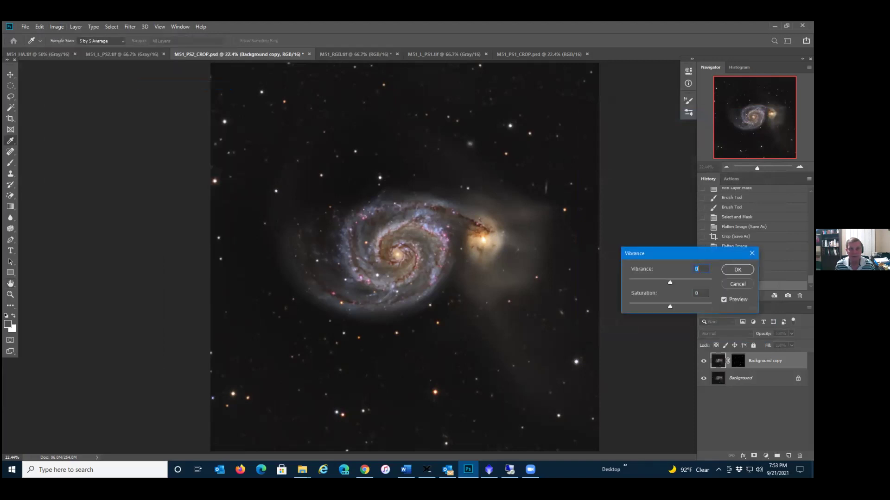
pyautogui.moveTo(669, 307); pyautogui.dragTo(670, 307)
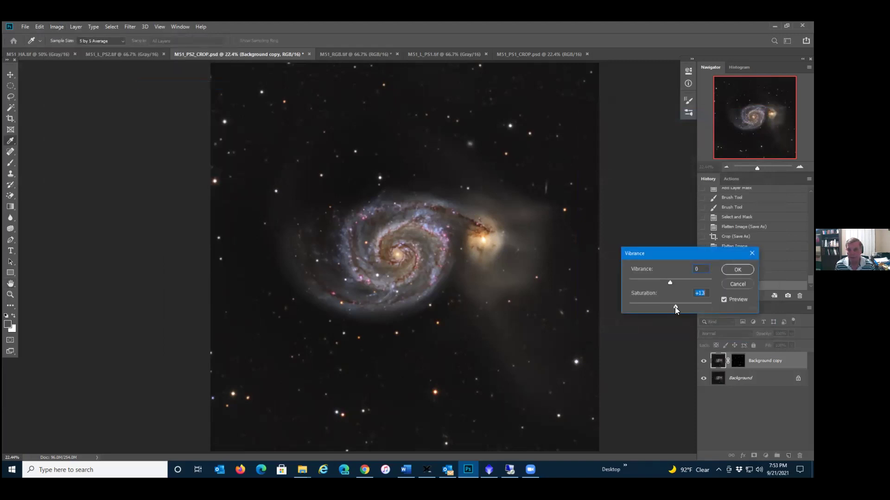
pyautogui.moveTo(670, 283); pyautogui.dragTo(702, 287)
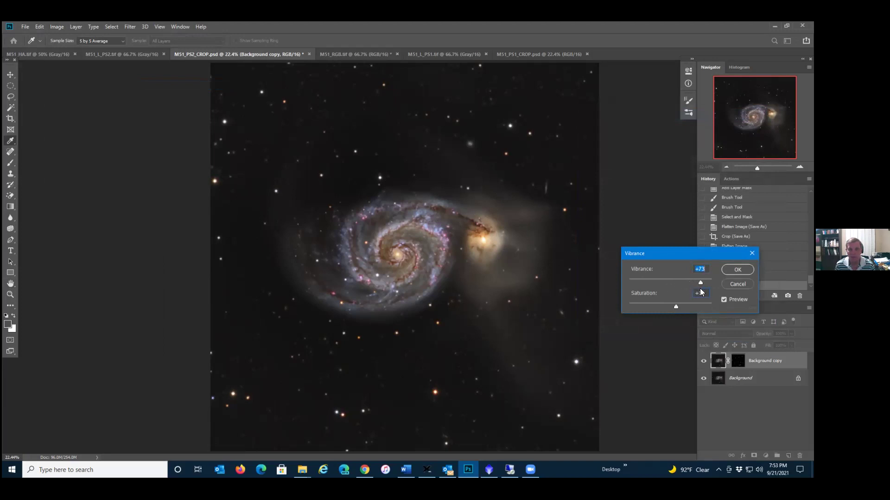
pyautogui.click(725, 298)
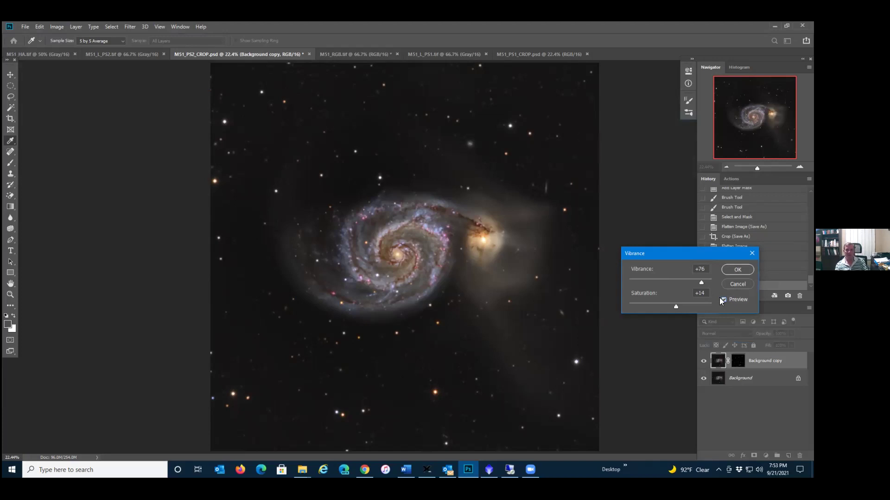
pyautogui.click(738, 284)
pyautogui.press('h')
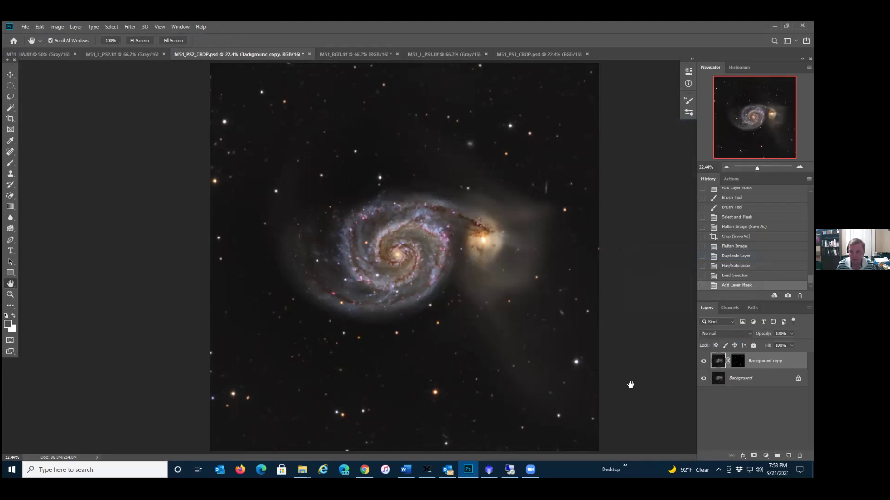
# - Examine the star mask and its refinement options in Select and Mask without applying any change
pyautogui.rightClick(738, 361)
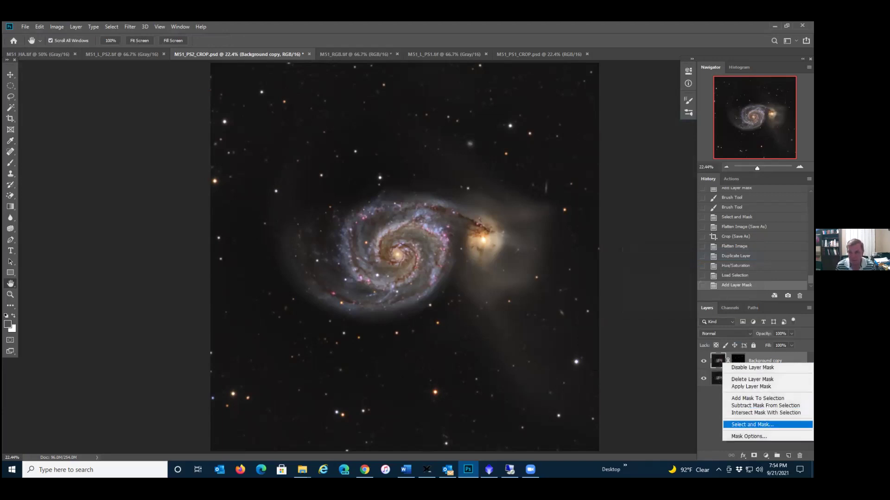
pyautogui.click(751, 425)
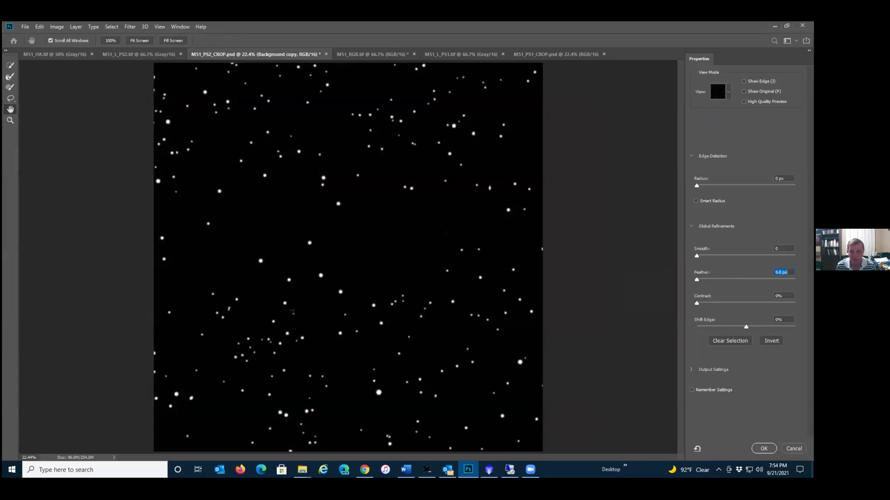
pyautogui.press('Escape')
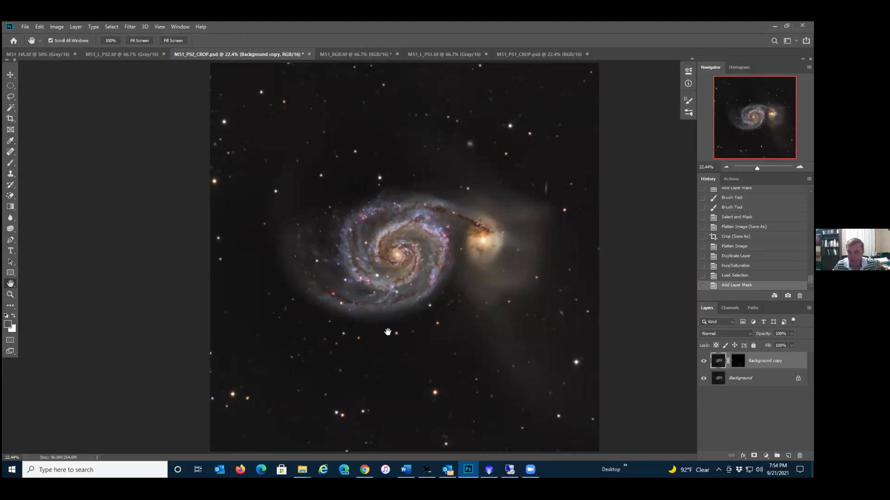
# - Revert M51_PS2_CROP.psd through its history to the cropped state before flattening, with its channels displayed
pyautogui.click(727, 247)
pyautogui.click(730, 308)
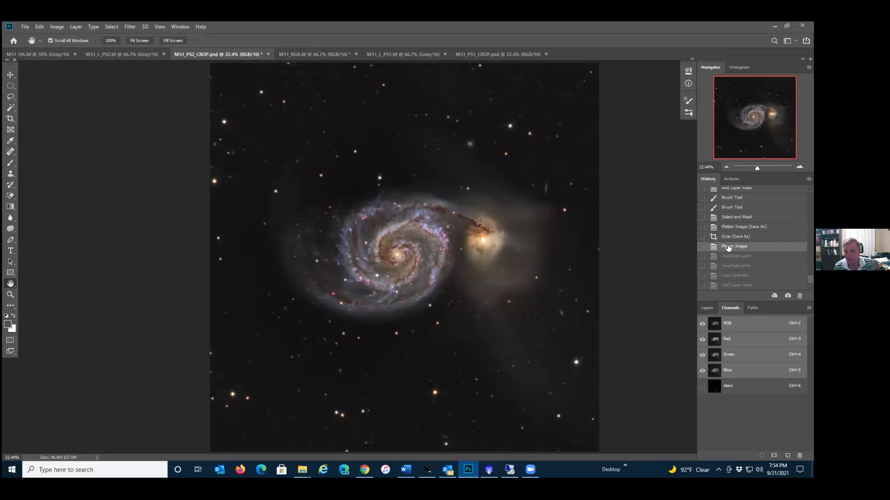
pyautogui.hotkey('ctrl', 'z')
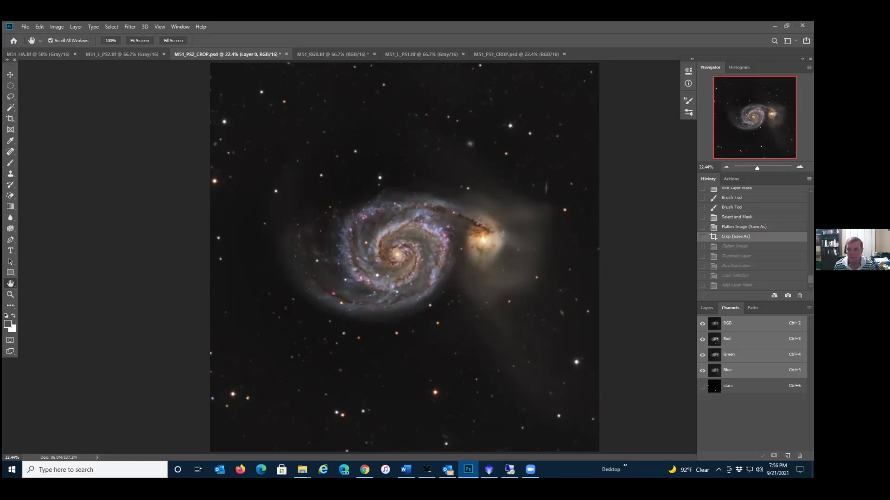
# - Review the early history of M51_L_PS2.tif from Open through Lasso, Feather and the three Curves adjustments to Deselect
pyautogui.click(126, 56)
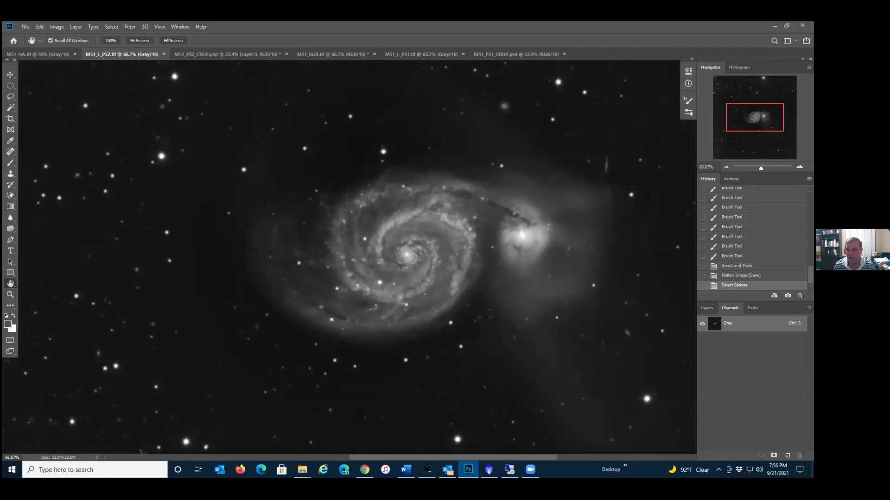
pyautogui.scroll(10, 751, 236)
pyautogui.click(726, 208)
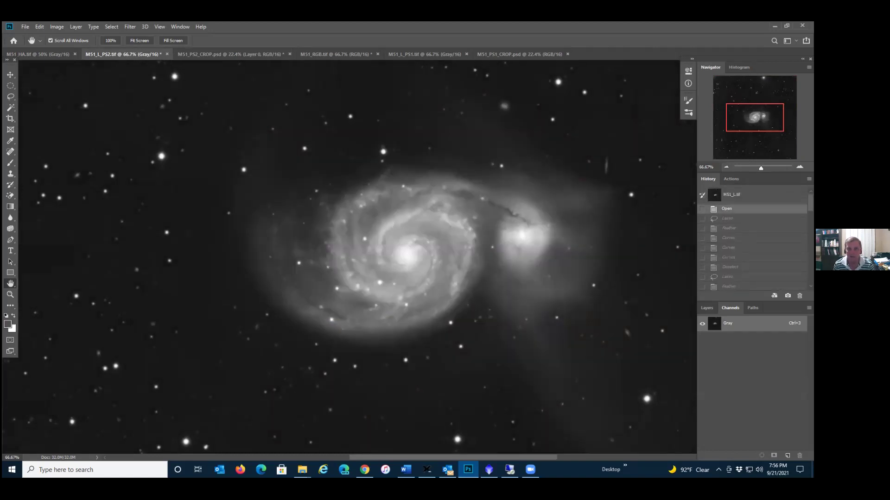
pyautogui.click(726, 218)
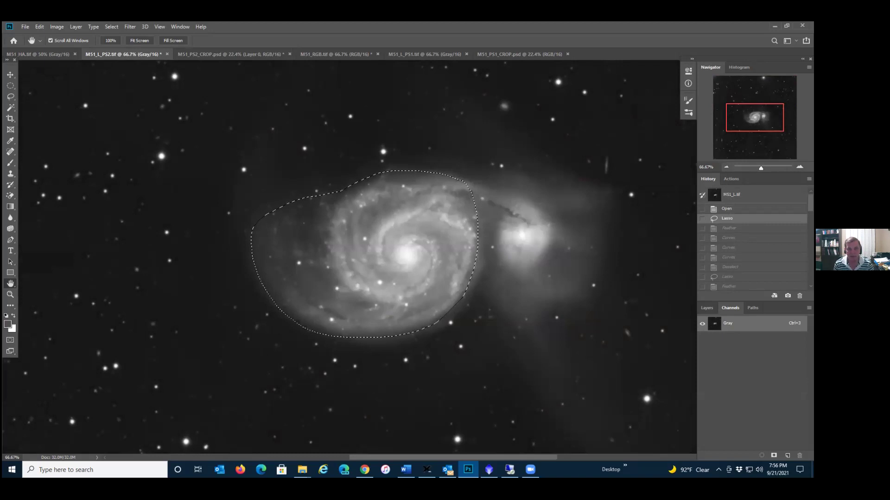
pyautogui.hotkey('ctrl', 'shift', 'z')
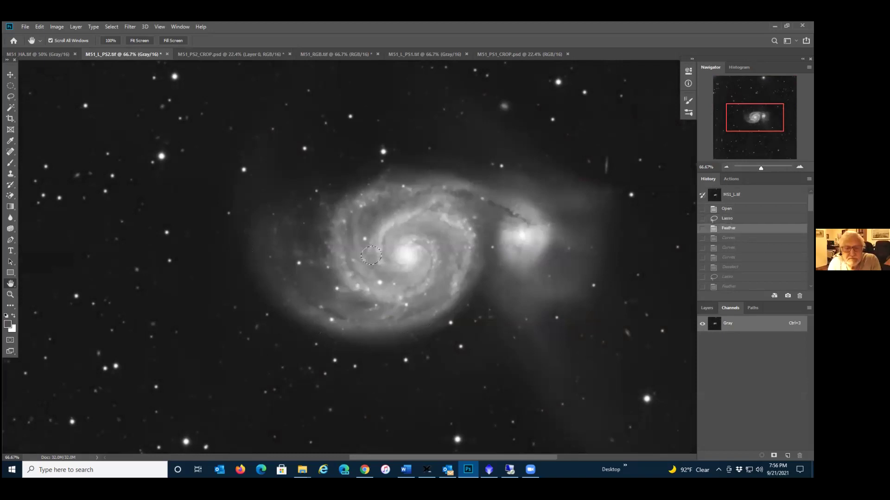
pyautogui.hotkey('ctrl', 'shift', 'z')
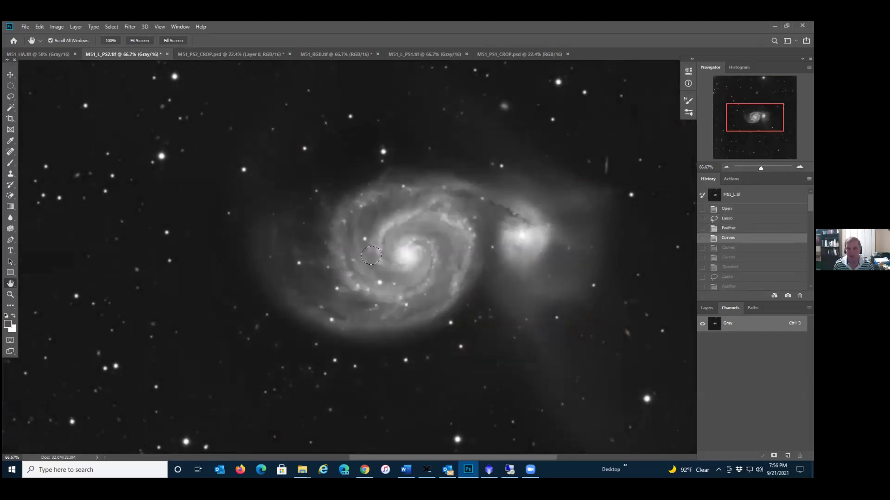
pyautogui.hotkey('ctrl', 'shift', 'z')
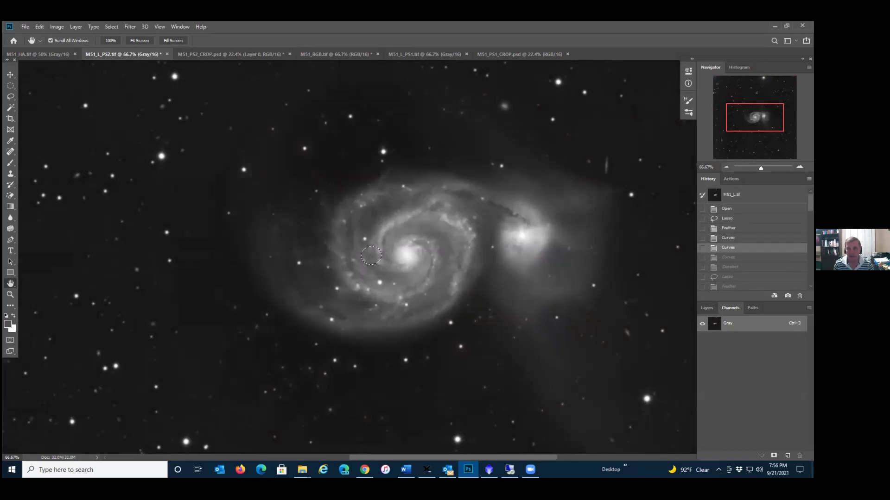
pyautogui.hotkey('ctrl', 'shift', 'z')
pyautogui.click(730, 267)
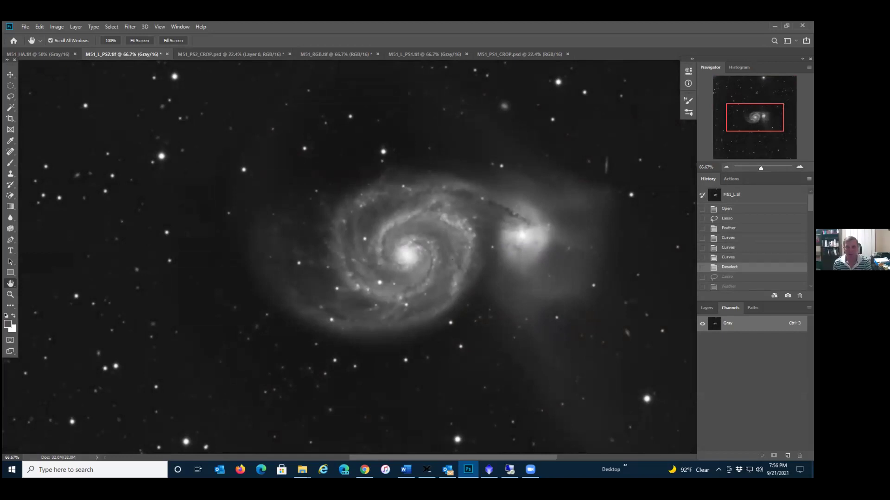
# - Step M51_L_PS2.tif back from Deselect to its first Curves adjustment and display its layers
pyautogui.hotkey('ctrl', 'z')
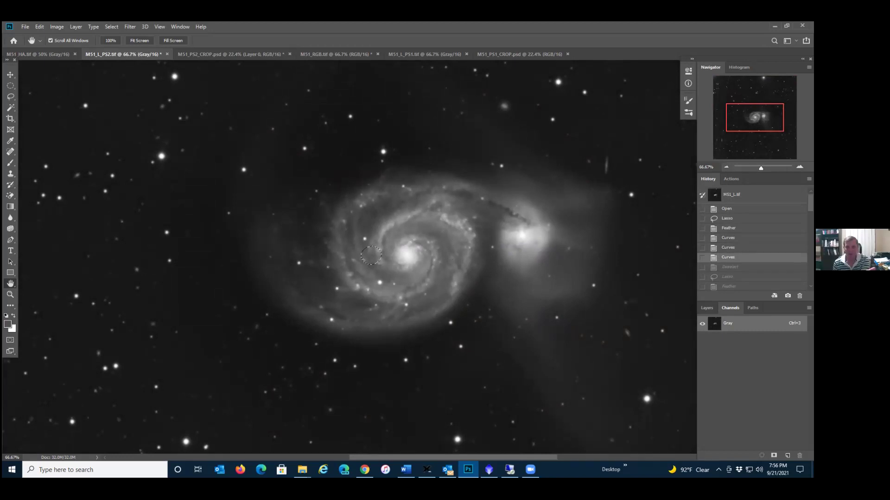
pyautogui.hotkey('ctrl', 'z')
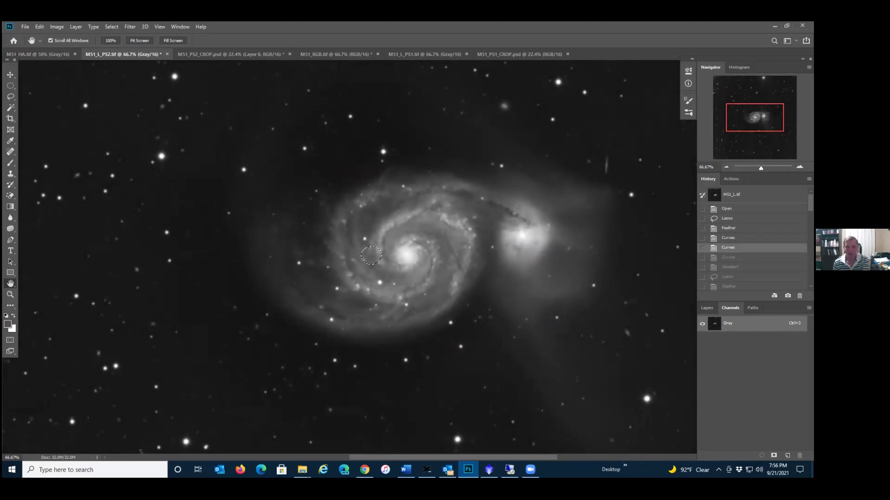
pyautogui.hotkey('ctrl', 'z')
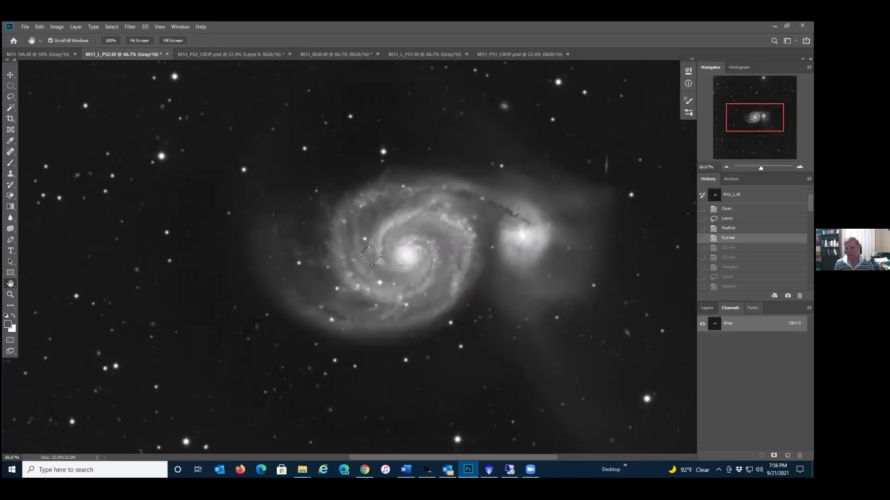
pyautogui.click(704, 307)
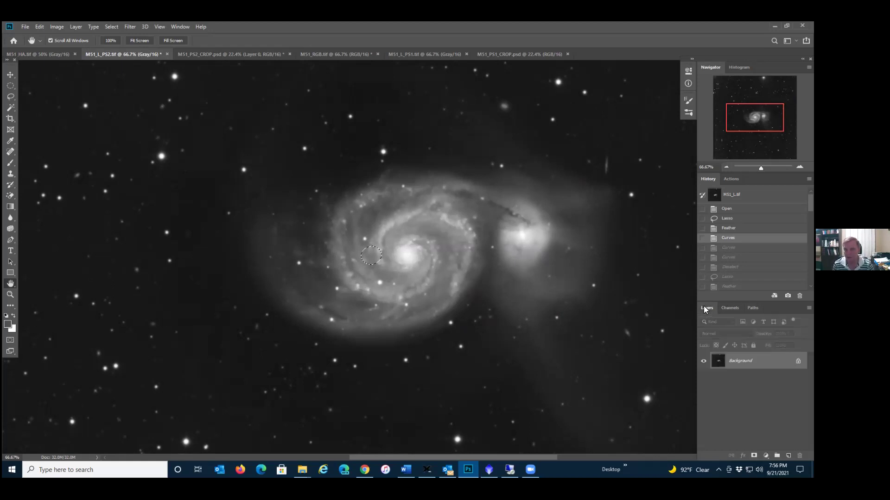
# - Return M51_L_PS2.tif to its Lasso state and replay the Feather and first Curves adjustment
pyautogui.click(727, 218)
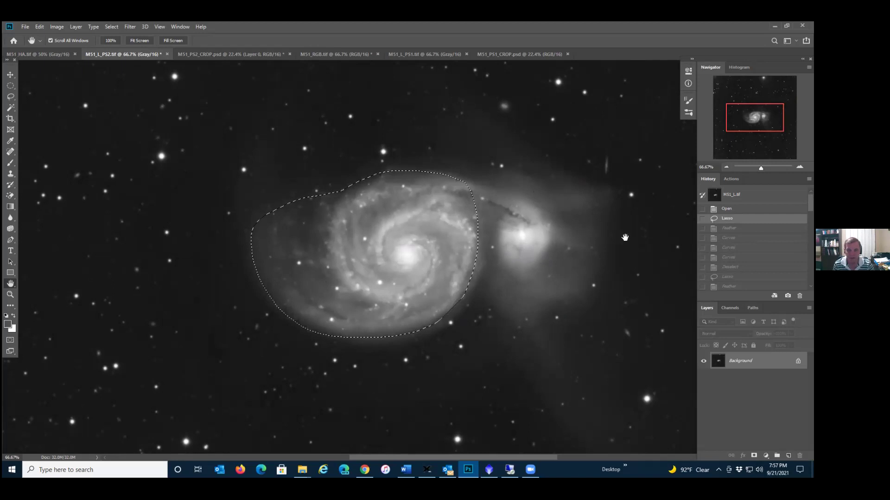
pyautogui.hotkey('ctrl', 'shift', 'z')
pyautogui.hotkey('ctrl', 'shift', 'z')
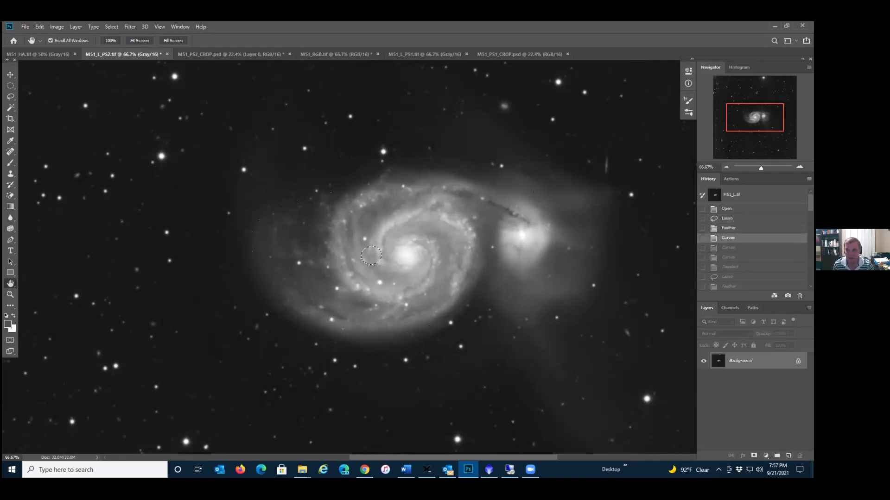
# - Replay the M51_L_PS2.tif history through the remaining Curves adjustments and Deselect to the Feather on the spiral galaxy's core
pyautogui.hotkey('ctrl', 'shift', 'z')
pyautogui.hotkey('ctrl', 'shift', 'z')
pyautogui.hotkey('ctrl', 'shift', 'z')
pyautogui.hotkey('ctrl', 'shift', 'z')
pyautogui.hotkey('ctrl', 'shift', 'z')
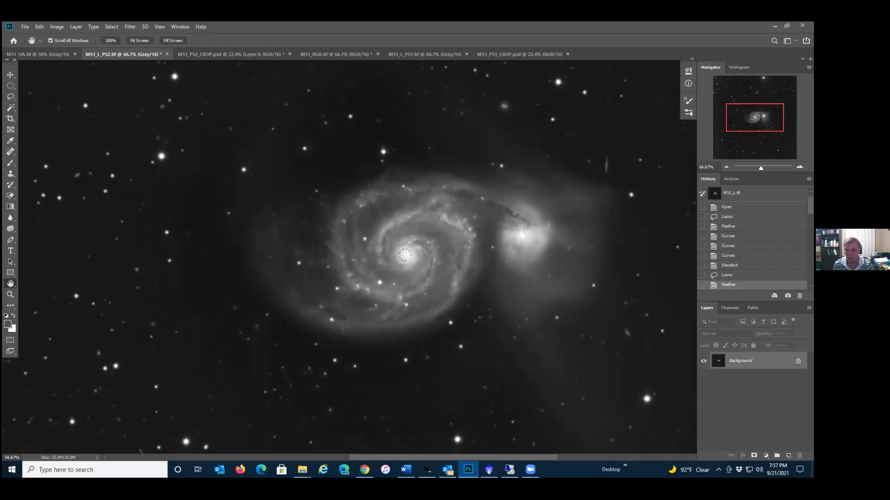
# - Return to the Lasso state around the spiral's core and replay its Feather and two Curves adjustments
pyautogui.hotkey('ctrl', 'shift', 'z')
pyautogui.hotkey('ctrl', 'shift', 'z')
pyautogui.hotkey('ctrl', 'shift', 'z')
pyautogui.hotkey('ctrl', 'shift', 'z')
pyautogui.hotkey('ctrl', 'shift', 'z')
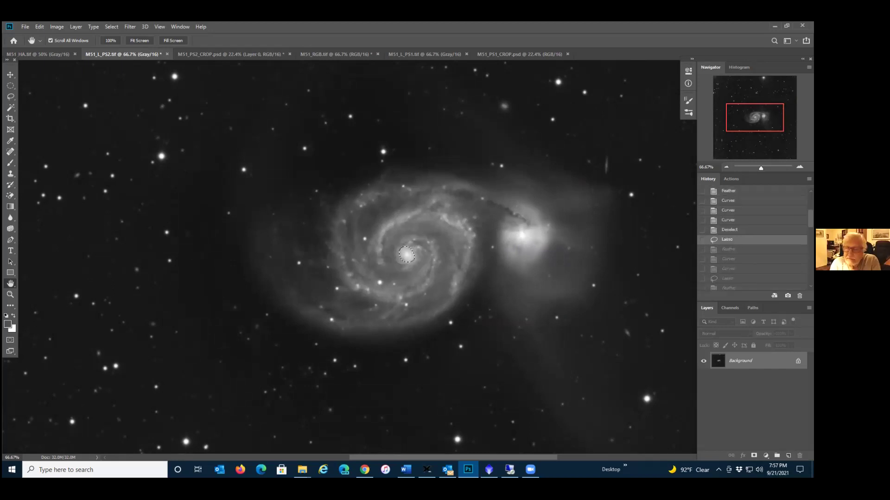
pyautogui.hotkey('ctrl', 'shift', 'z')
pyautogui.hotkey('ctrl', 'shift', 'z')
pyautogui.hotkey('ctrl', 'shift', 'z')
pyautogui.hotkey('ctrl', 'shift', 'z')
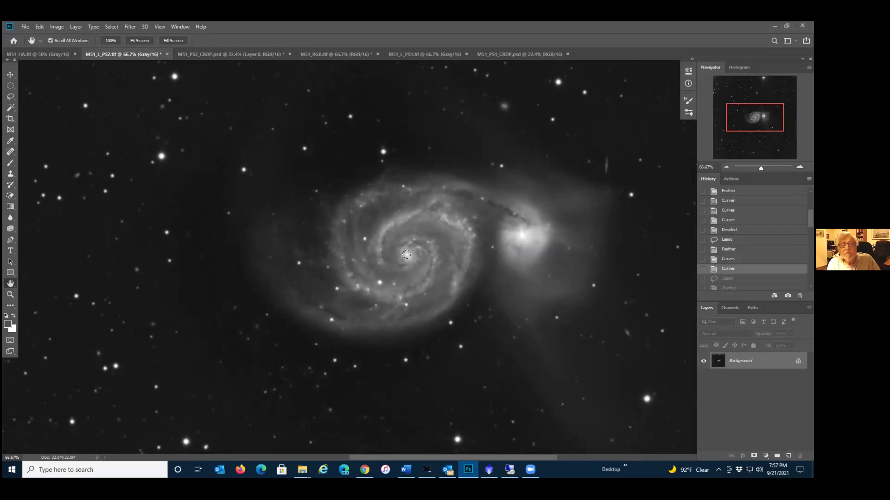
# - Replay the companion galaxy's Lasso, Feather and Curves adjustment, continuing through Deselect to the Levels (Save As) state
pyautogui.hotkey('ctrl', 'shift', 'z')
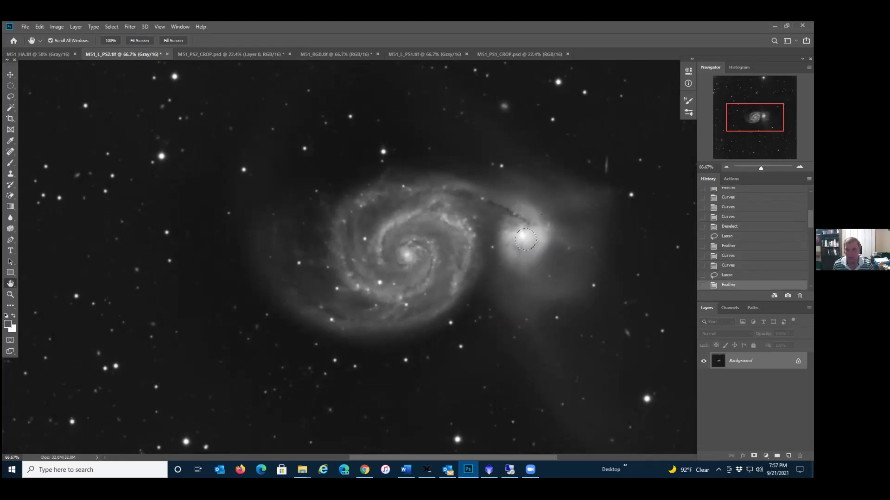
pyautogui.hotkey('ctrl', 'shift', 'z')
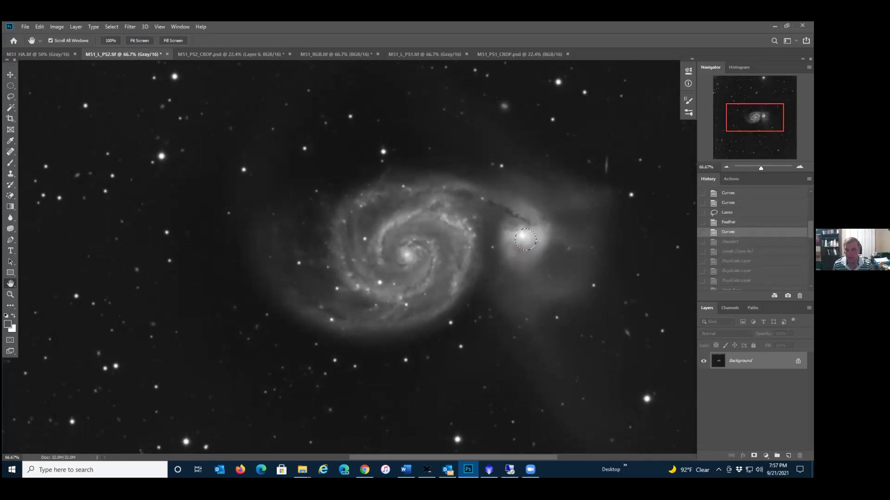
pyautogui.hotkey('ctrl', 'shift', 'z')
pyautogui.hotkey('ctrl', 'shift', 'z')
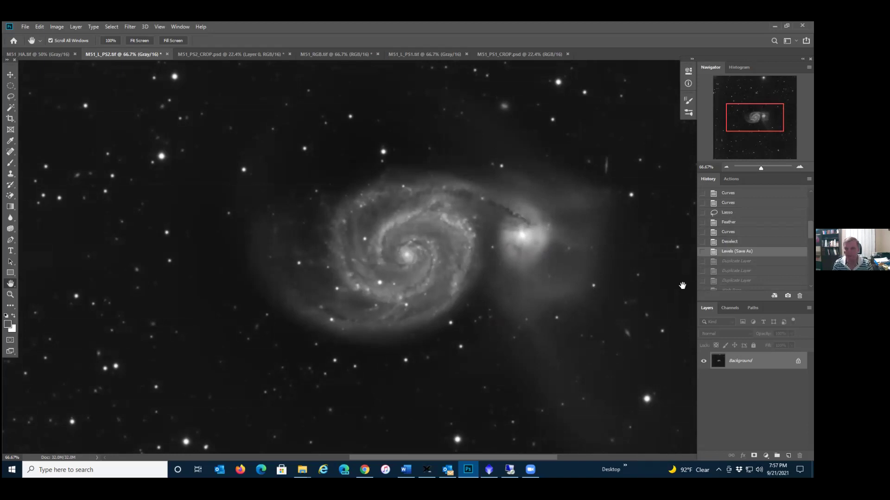
# - Restore M51_L_PS2.tif to its Flatten Image (Save) state near the end of its history
pyautogui.scroll(-2, 725, 270)
pyautogui.scroll(-6, 726, 271)
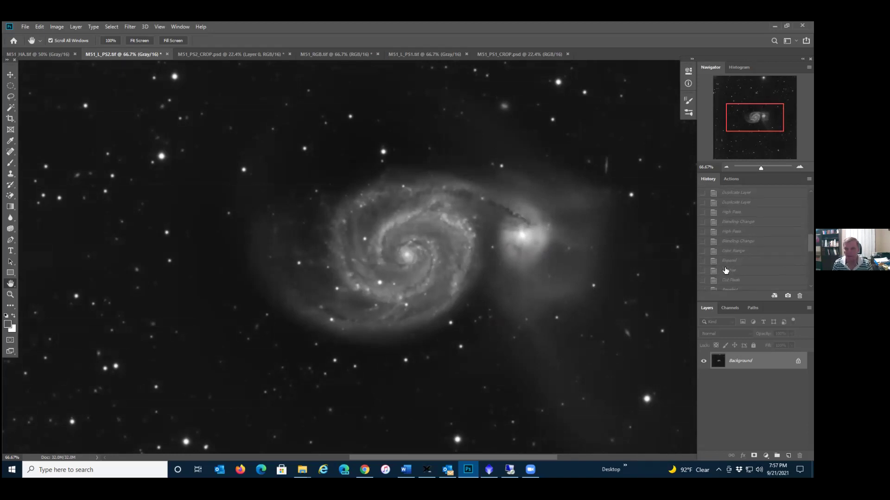
pyautogui.scroll(-1, 726, 270)
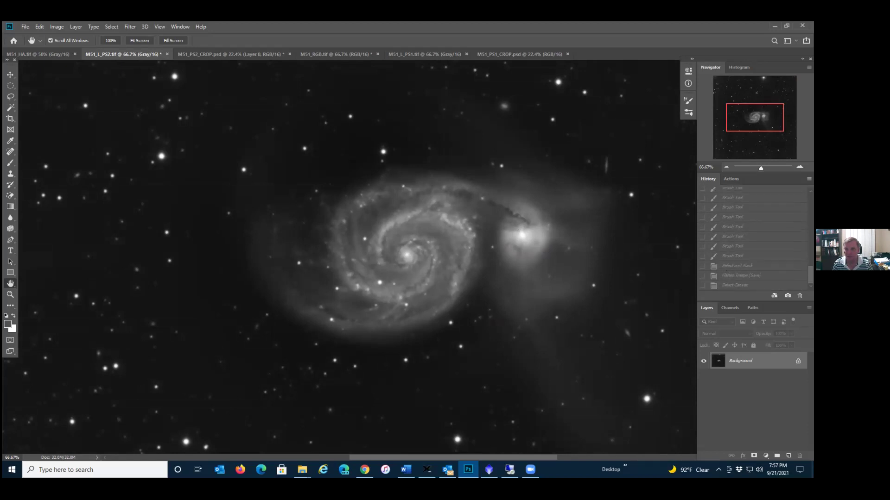
pyautogui.click(740, 275)
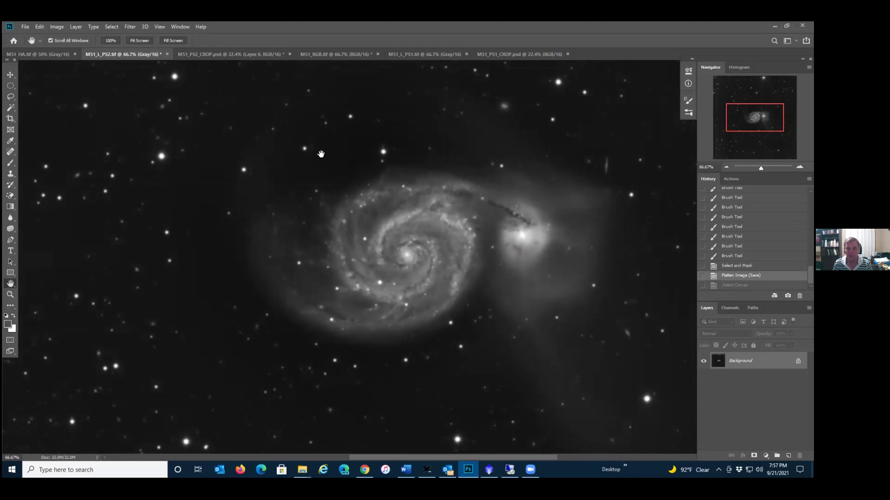
# - Lasso the faint outer region left of the spiral arms and feather the selection by 50 pixels
pyautogui.click(10, 97)
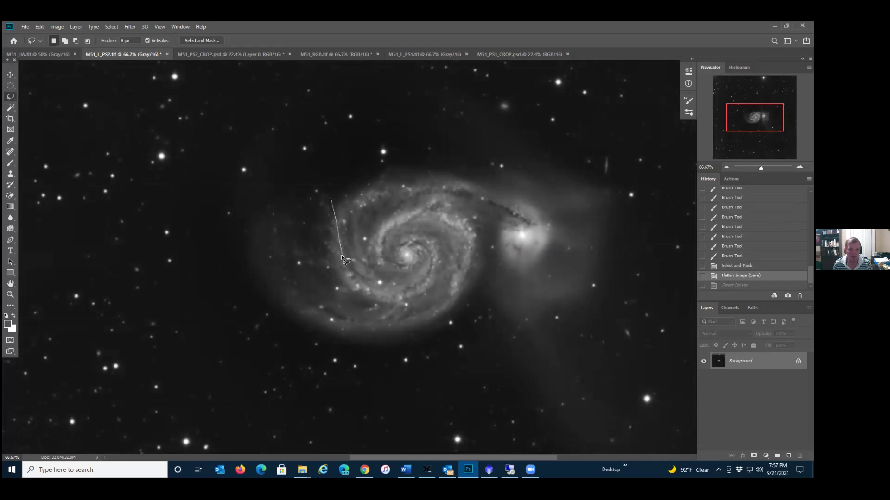
pyautogui.moveTo(266, 288)
pyautogui.mouseDown()
pyautogui.moveTo(260, 235)
pyautogui.moveTo(272, 211)
pyautogui.moveTo(295, 196)
pyautogui.moveTo(338, 199)
pyautogui.mouseUp()
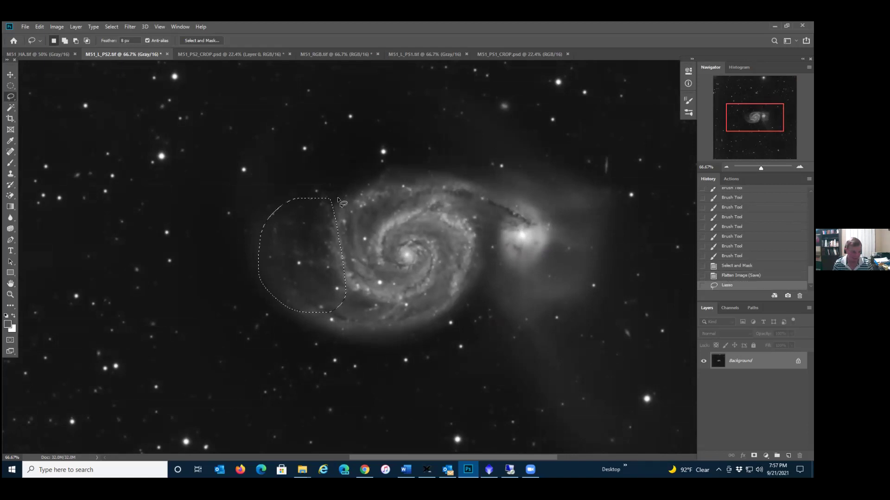
pyautogui.hotkey('shift', 'F6')
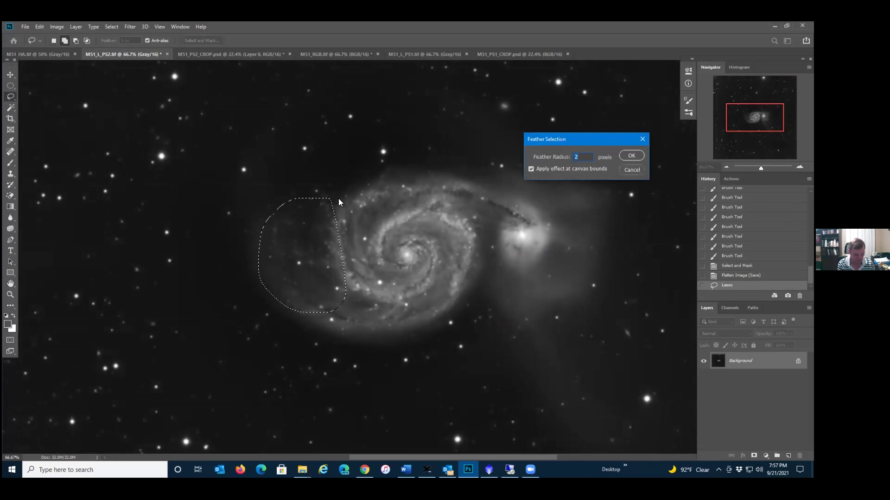
pyautogui.write('50')
pyautogui.press('Return')
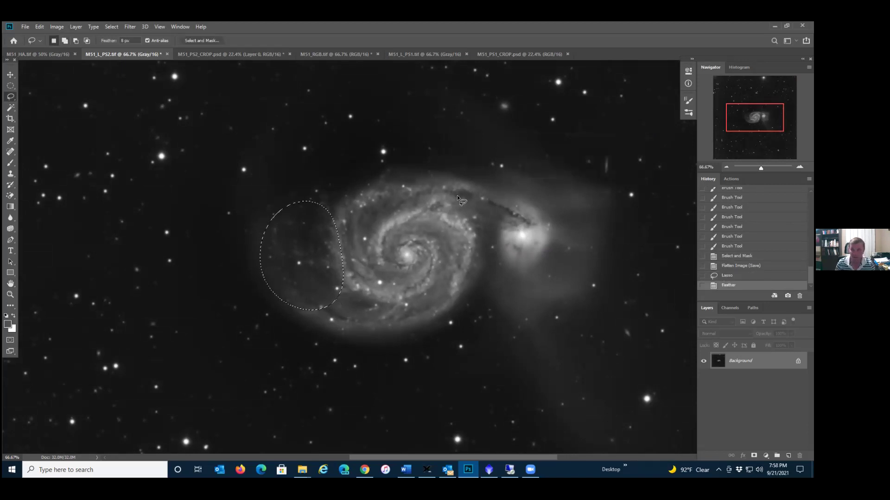
# - Undo the last feather, feather the lassoed region again and hide the selection outline
pyautogui.hotkey('ctrl', 'z')
pyautogui.hotkey('shift', 'F6')
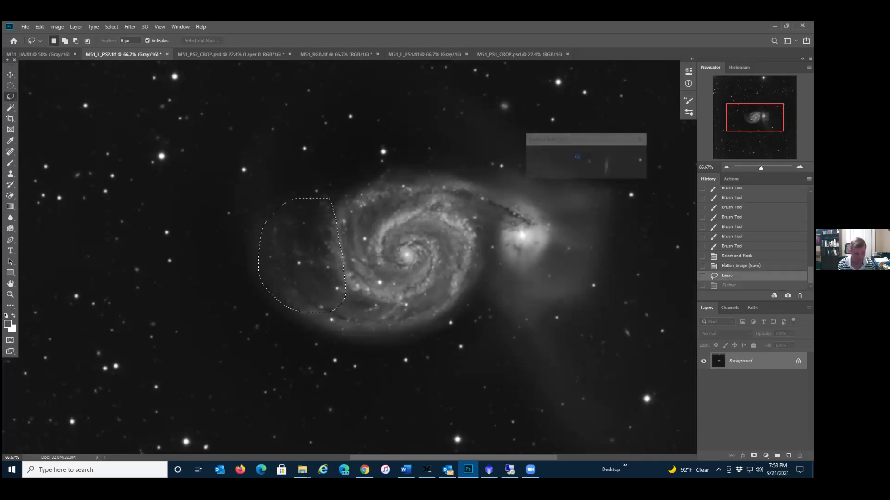
pyautogui.press('Return')
pyautogui.hotkey('ctrl', 'h')
# - Brighten the faint outer region with a Curves point at input 119 and output 143, checking the preview before applying it
pyautogui.hotkey('ctrl', 'm')
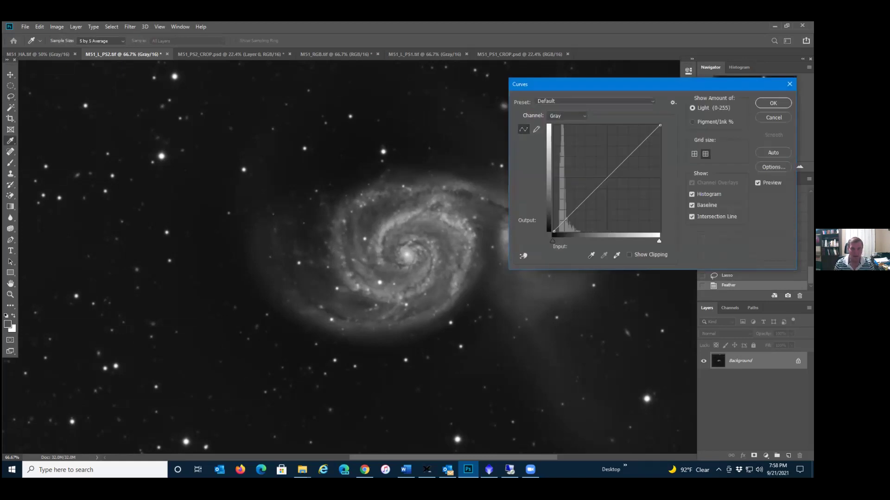
pyautogui.moveTo(607, 177); pyautogui.dragTo(603, 172)
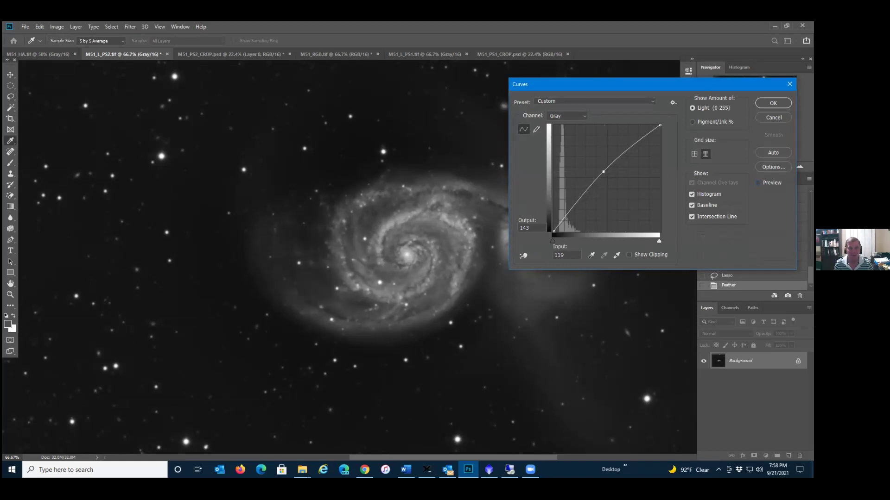
pyautogui.click(757, 183)
pyautogui.click(773, 103)
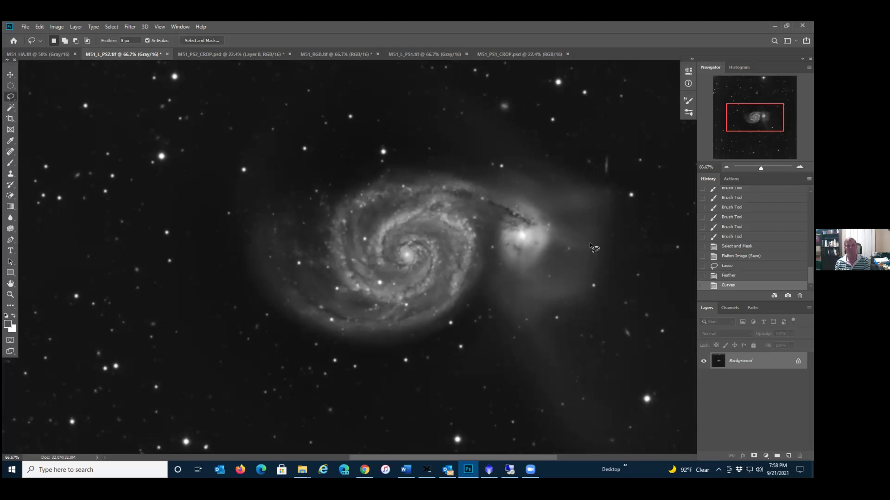
# - Compare the cropped colour versions M51_PS2_CROP.psd and M51_PS1_CROP.psd
pyautogui.click(197, 54)
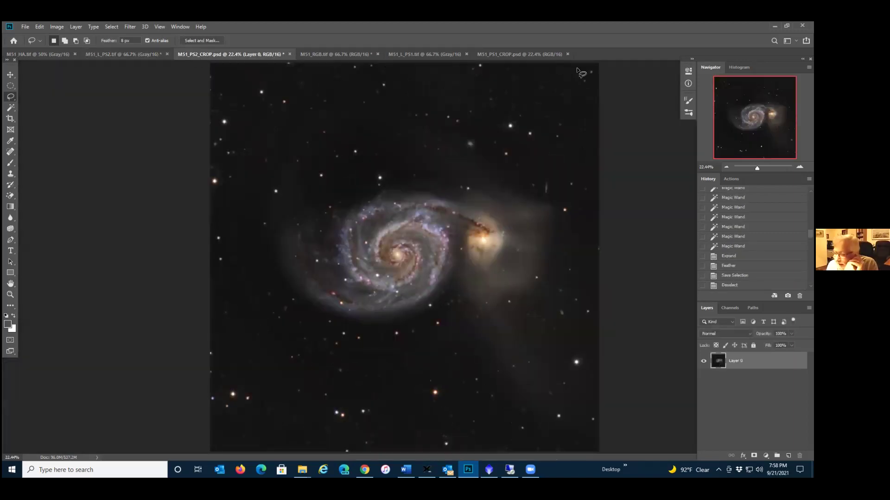
pyautogui.click(520, 55)
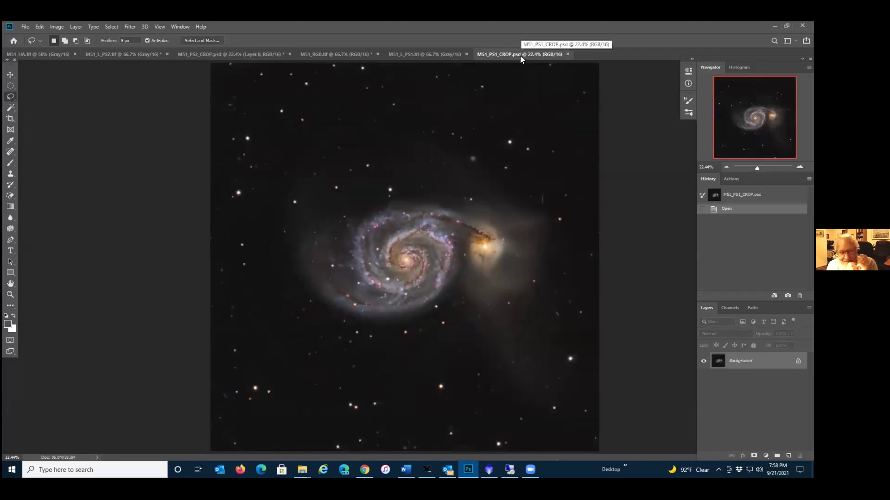
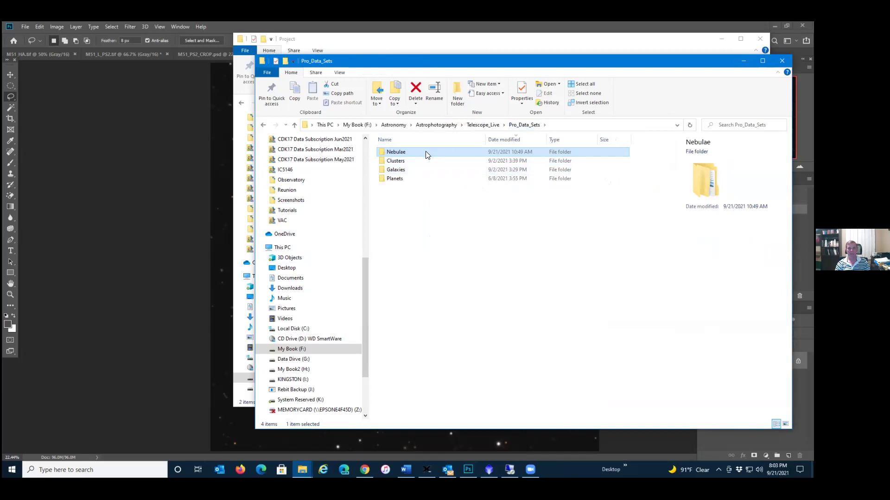
# - In File Explorer, browse from Nebulae through SH2_129_Pro, SPA-3 and WBP_Registered to the Integrated folder
pyautogui.doubleClick(426, 151)
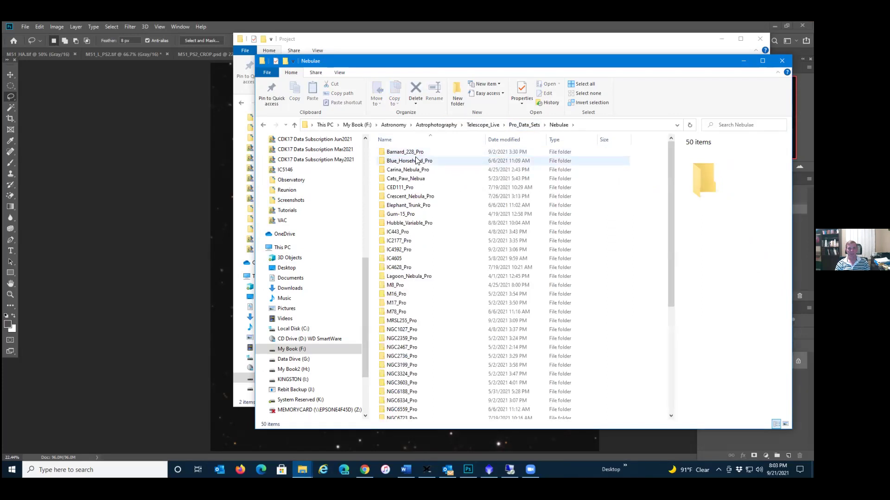
pyautogui.scroll(-7, 420, 336)
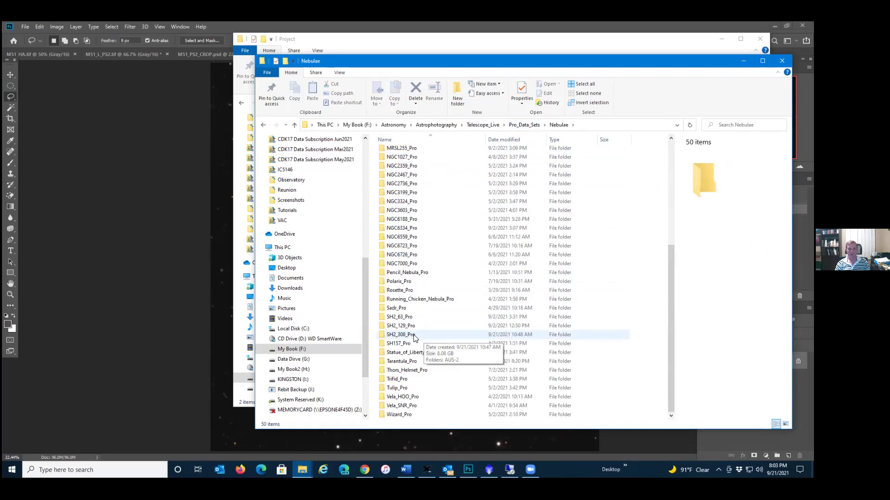
pyautogui.doubleClick(404, 327)
pyautogui.doubleClick(394, 154)
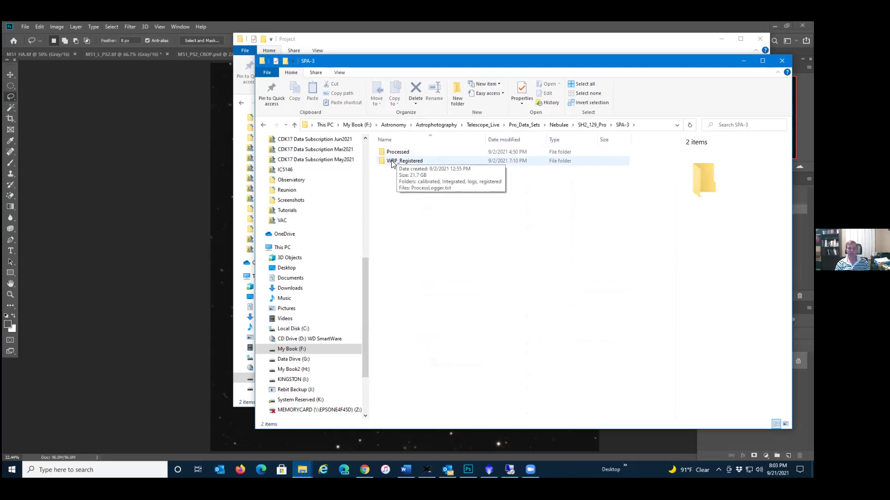
pyautogui.doubleClick(392, 162)
pyautogui.click(392, 163)
pyautogui.doubleClick(392, 162)
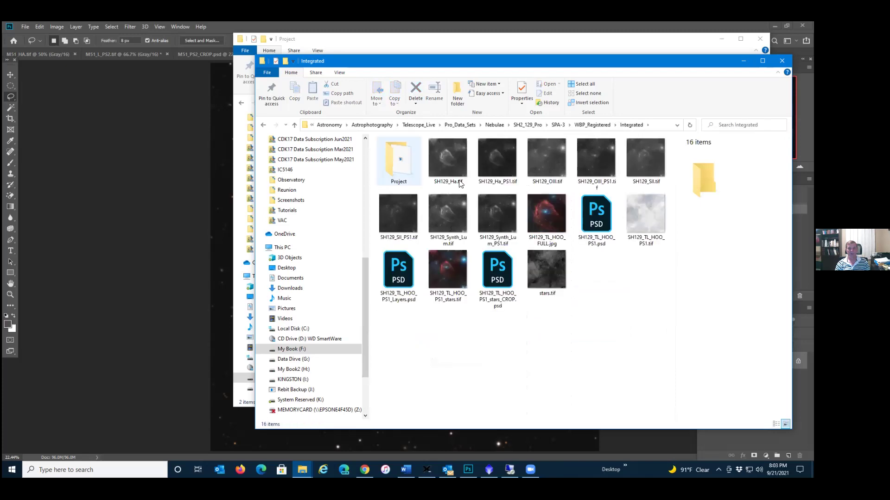
# - View the finished nebula image SH129_TL_HOO_FULL.jpg in Photos, and minimize the viewer
pyautogui.click(543, 206)
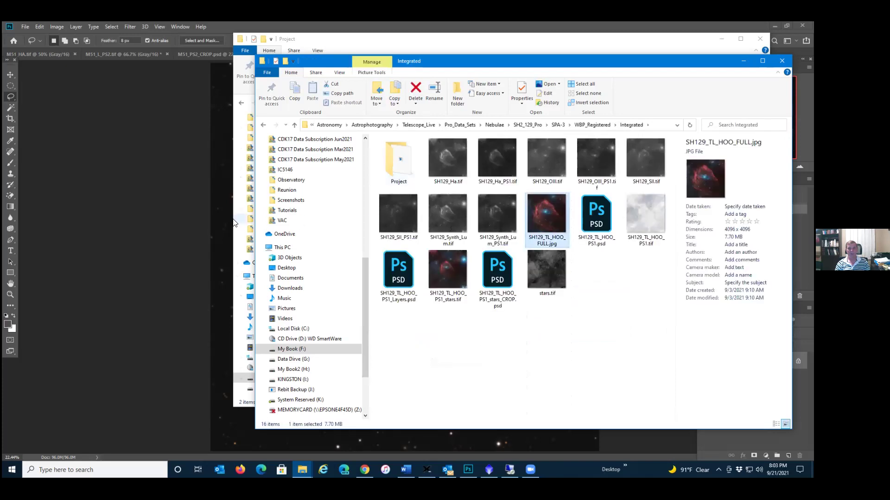
pyautogui.doubleClick(546, 213)
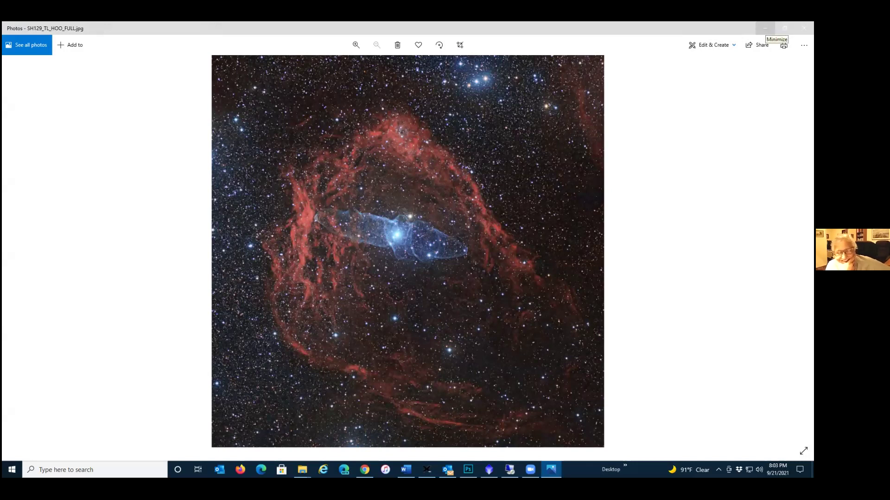
pyautogui.click(766, 28)
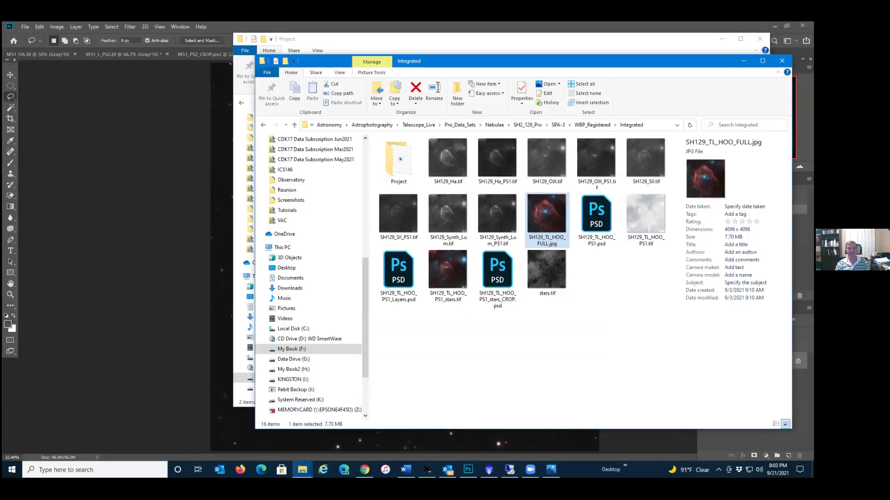
# - Minimize the Integrated and Project folder windows to return to the M51 image in Photoshop
pyautogui.click(744, 61)
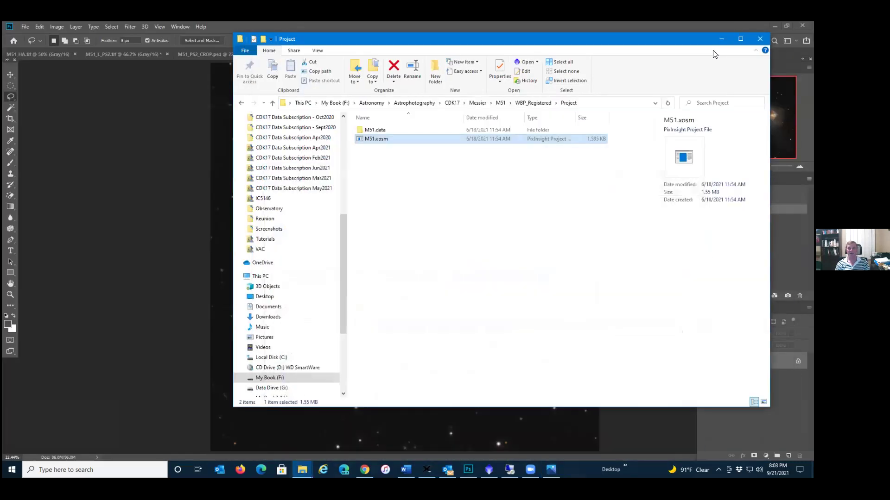
pyautogui.moveTo(650, 41); pyautogui.dragTo(591, 86)
pyautogui.click(658, 83)
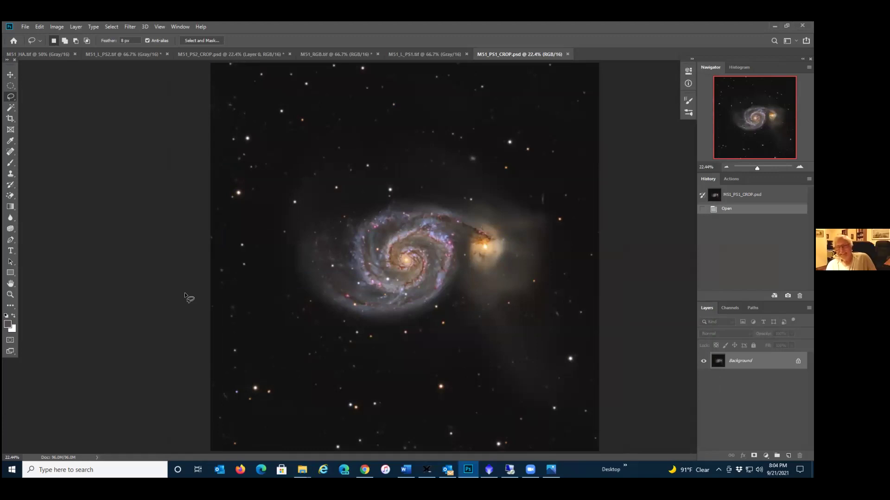
# - Bring the 20210920 and Integrated folder windows back up in File Explorer
pyautogui.click(302, 470)
pyautogui.click(250, 443)
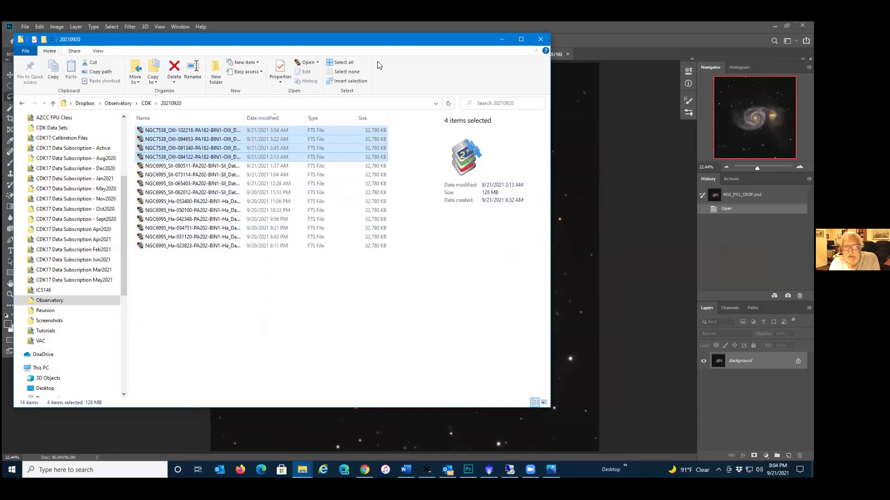
pyautogui.click(302, 470)
pyautogui.click(352, 439)
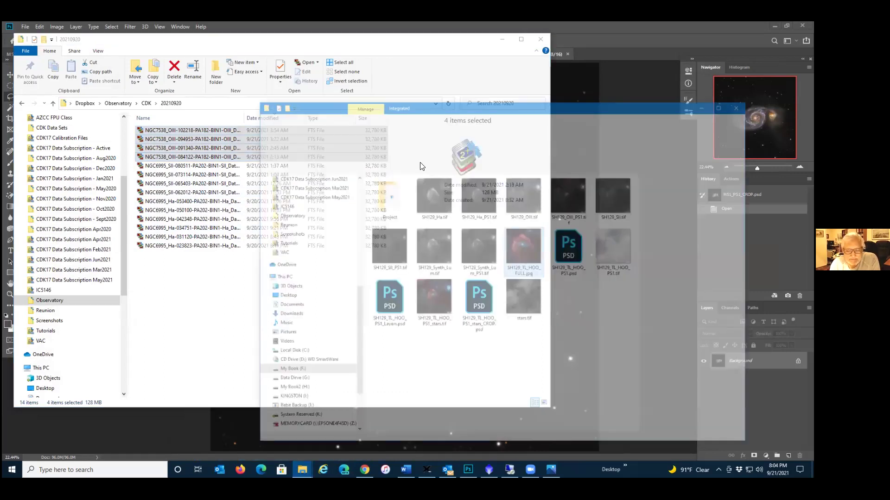
# - Go up from Integrated to the SPA-3 folder and open its Processed folder
pyautogui.click(583, 126)
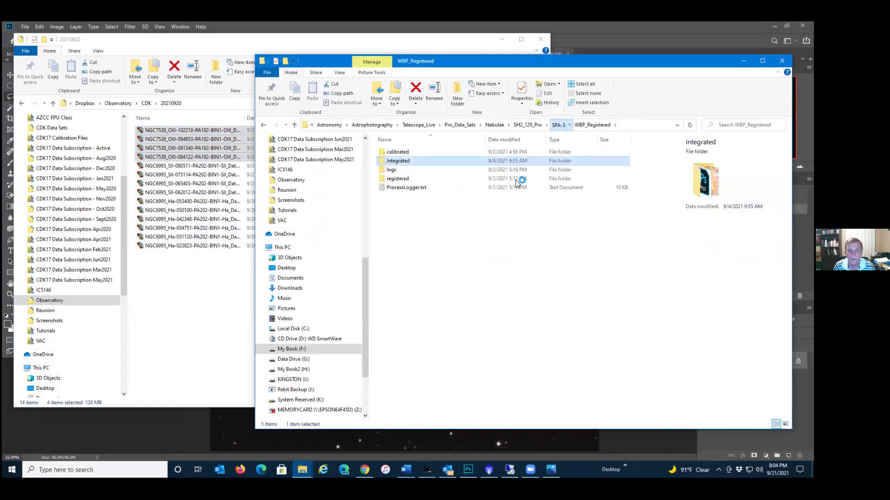
pyautogui.hotkey('alt', 'Up')
pyautogui.doubleClick(397, 152)
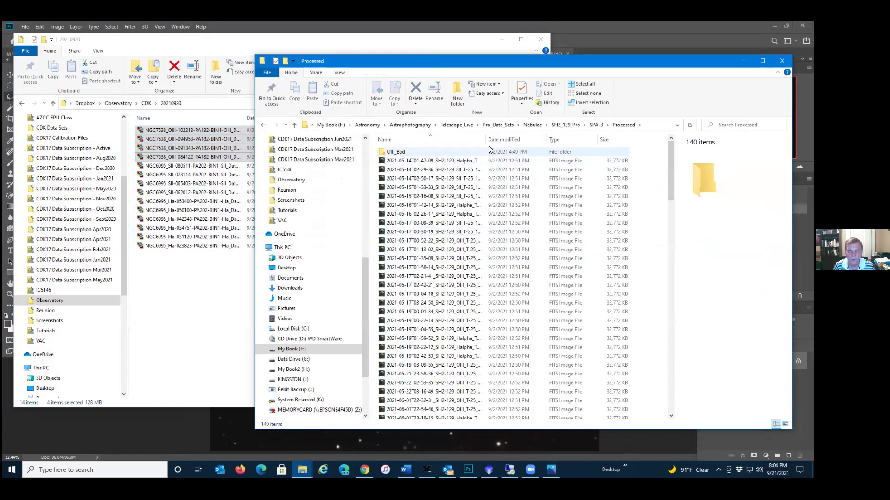
# - Widen the Name column and open the OIII frame 2021-05-17T01-35-09_SH2-129_OIII_T-25_1200s_cal.fits in the FITS processing program
pyautogui.moveTo(486, 140); pyautogui.dragTo(587, 140)
pyautogui.click(452, 260)
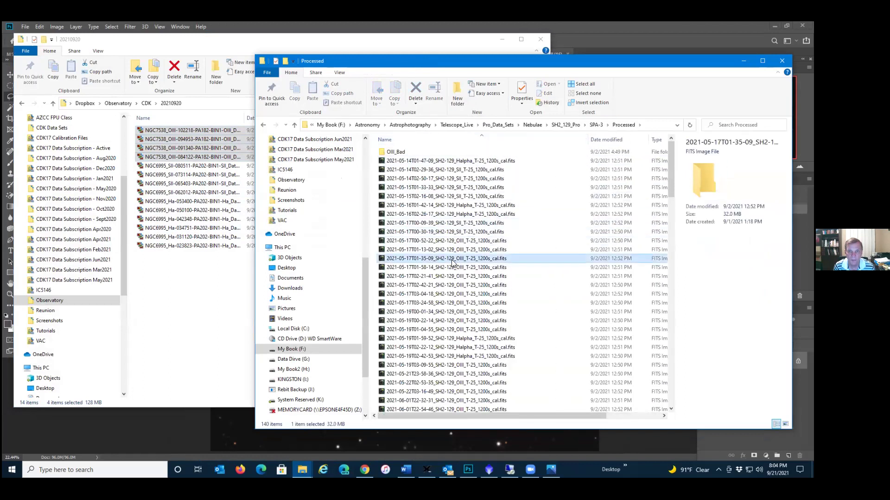
pyautogui.rightClick(452, 262)
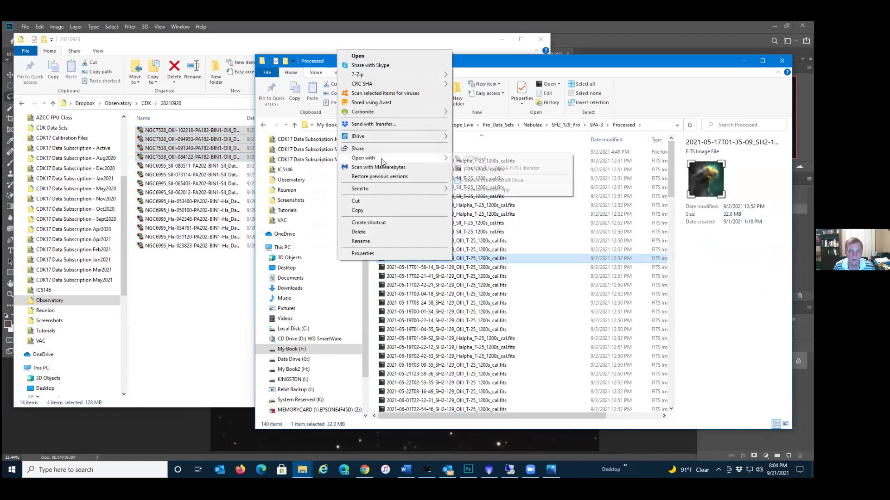
pyautogui.click(462, 159)
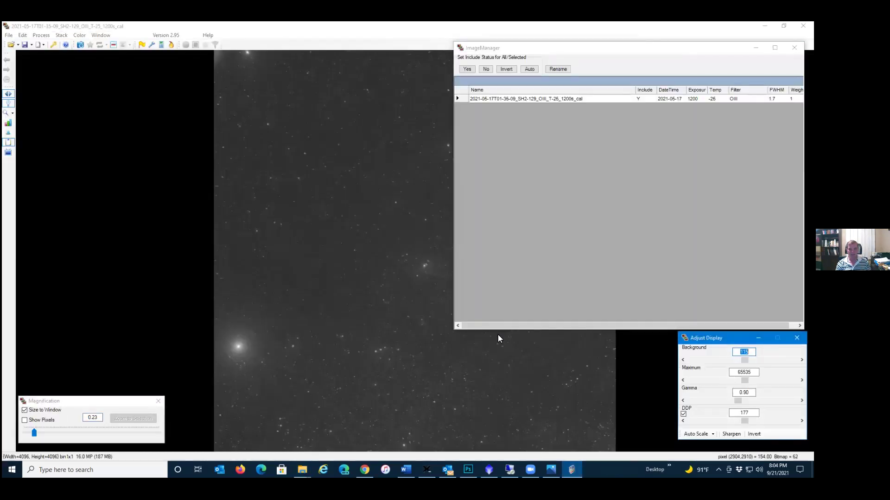
# - Inspect the OIII frame at 0.69 magnification with ImageManager minimized and DDP set to 152, and close the program
pyautogui.moveTo(34, 433); pyautogui.dragTo(58, 433)
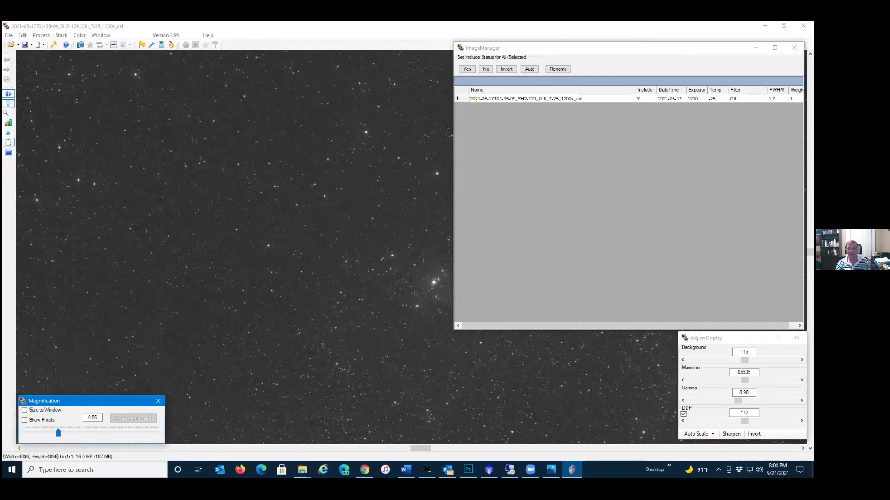
pyautogui.click(756, 47)
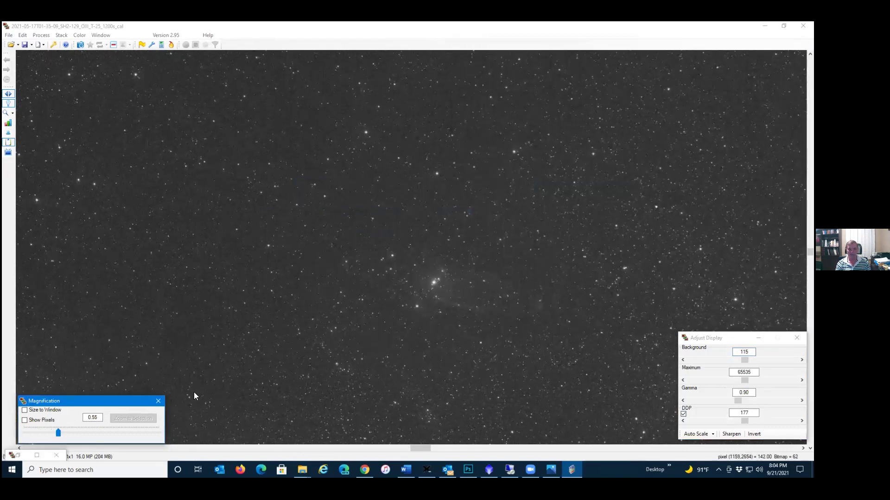
pyautogui.moveTo(59, 433); pyautogui.dragTo(69, 433)
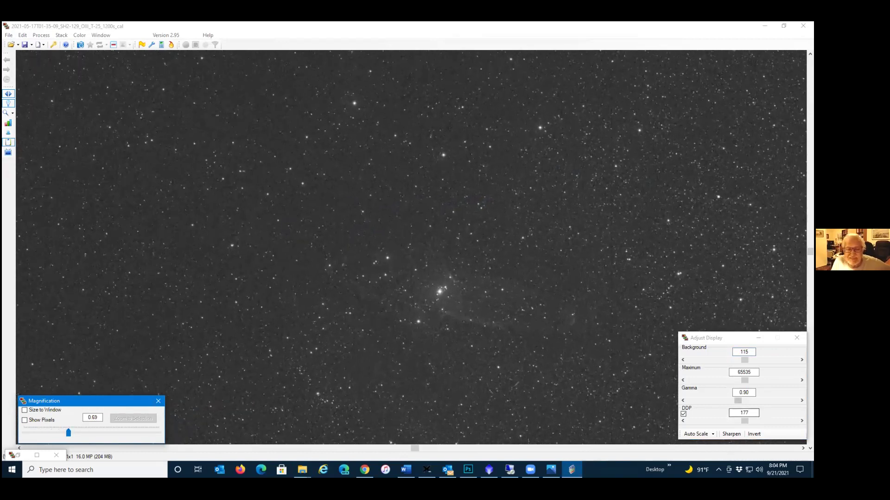
pyautogui.click(699, 395)
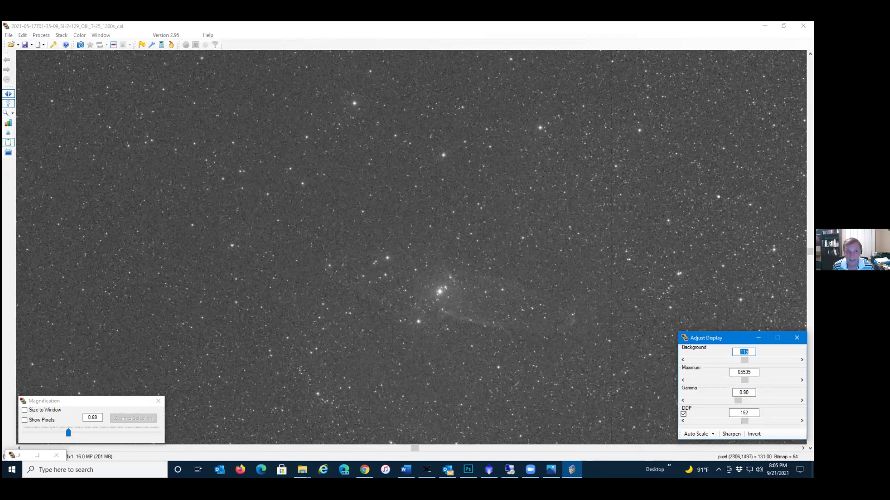
pyautogui.doubleClick(657, 26)
pyautogui.hotkey('alt', 'F4')
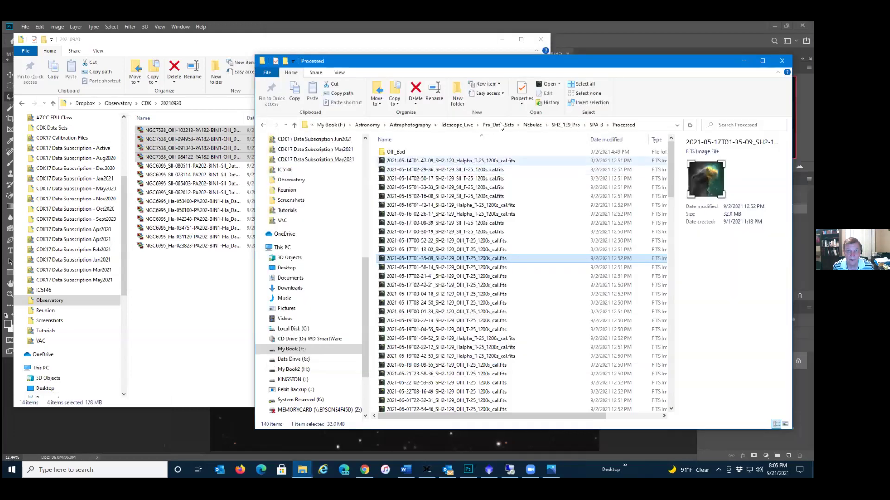
# - Go up to the SPA-3 folder and open the Integrated folder inside WBP_Registered
pyautogui.click(596, 125)
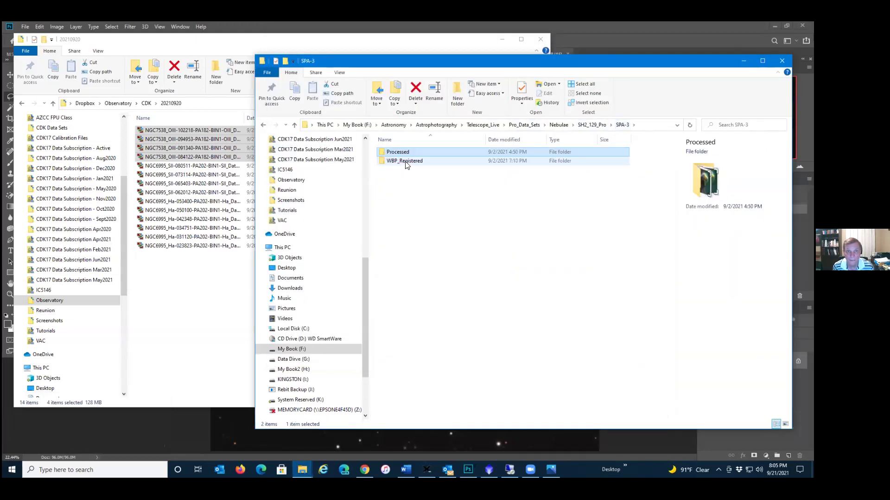
pyautogui.doubleClick(406, 163)
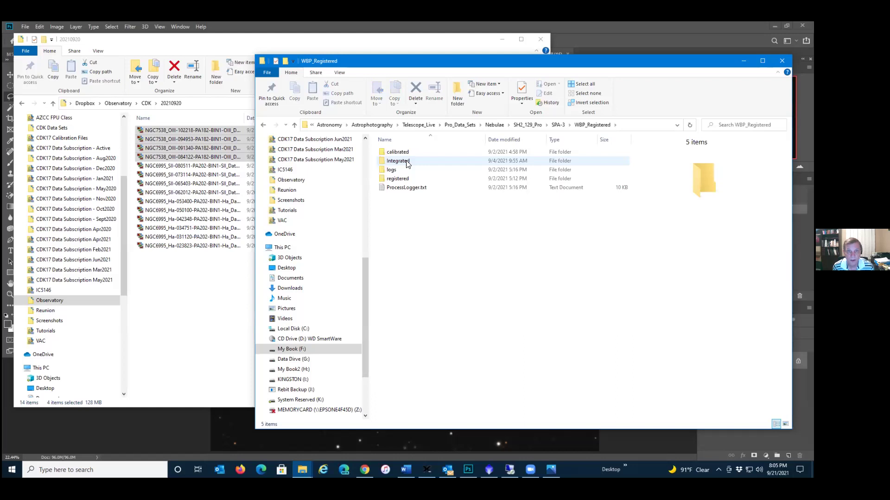
pyautogui.doubleClick(407, 163)
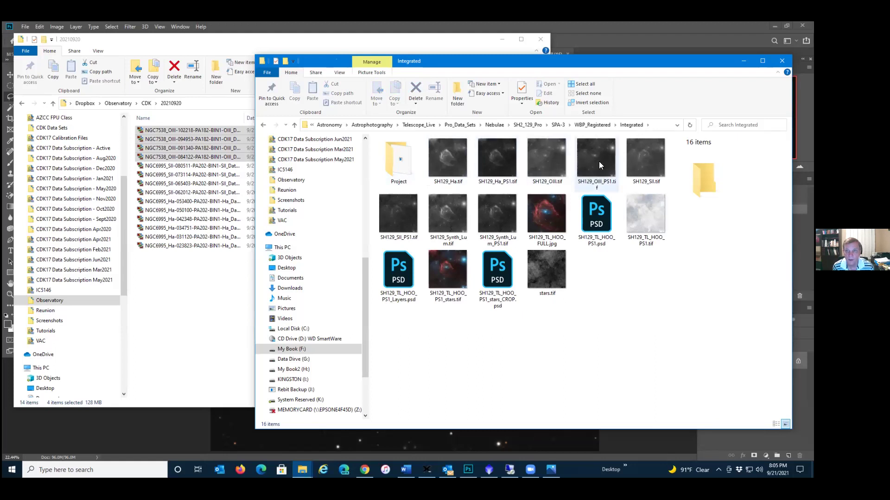
# - View SH129_OIII.tif enlarged around the faint nebula in Windows Photo Viewer, and close the viewer
pyautogui.click(543, 162)
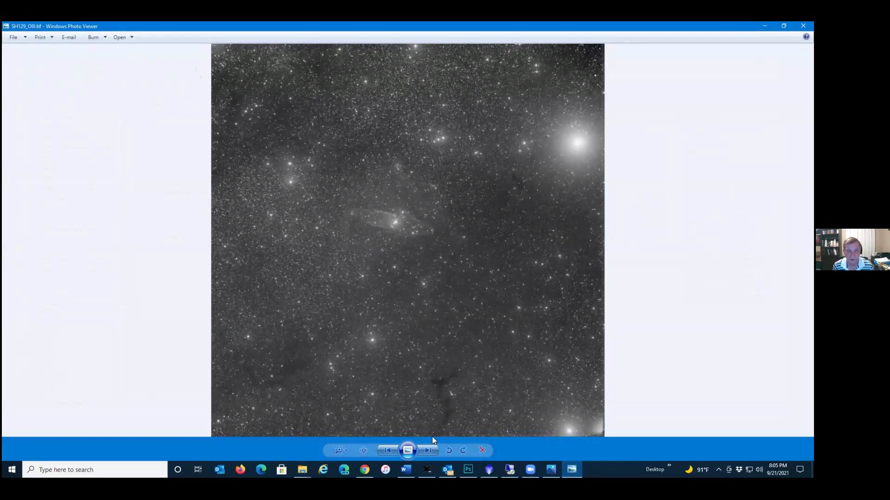
pyautogui.click(346, 453)
pyautogui.click(343, 446)
pyautogui.moveTo(343, 446); pyautogui.dragTo(343, 442)
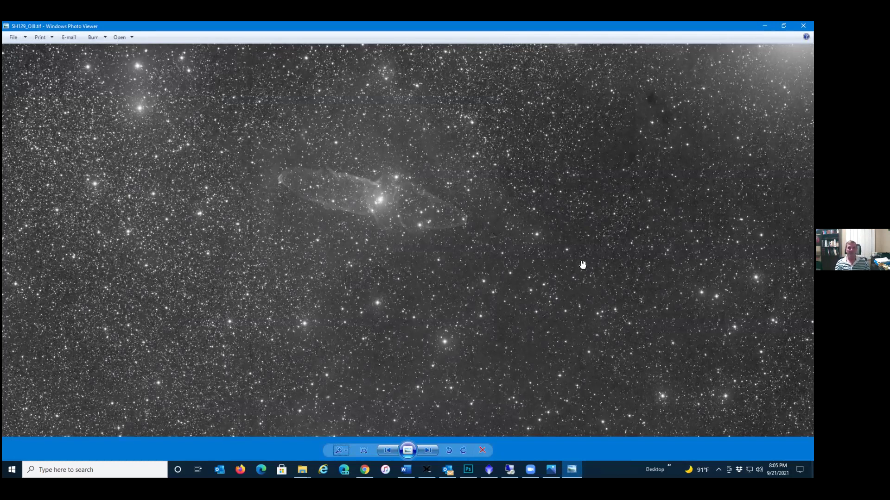
pyautogui.press('Escape')
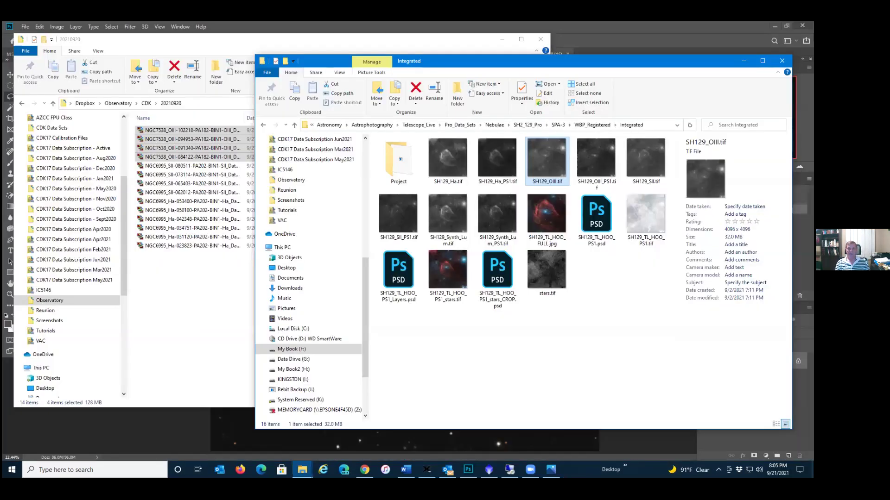
# - Switch to Photoshop and browse for a file to open in Telescope_Live > Pro_Data_Sets > Nebulae
pyautogui.click(634, 21)
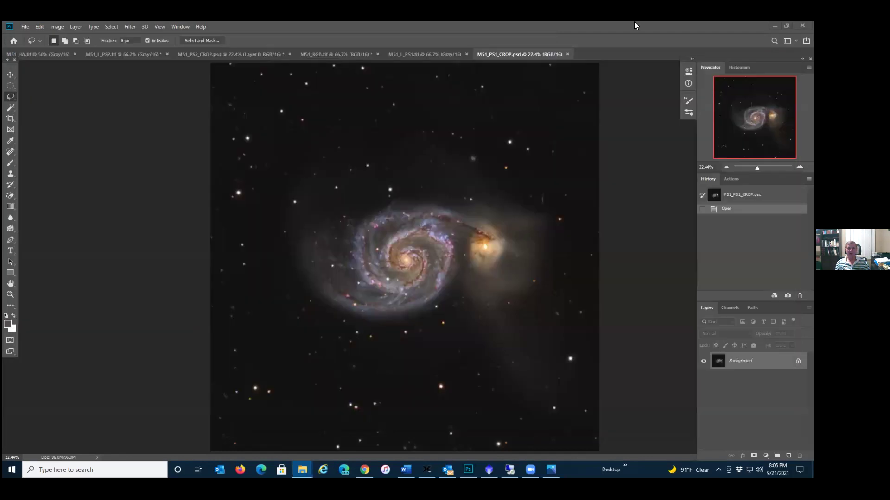
pyautogui.click(25, 26)
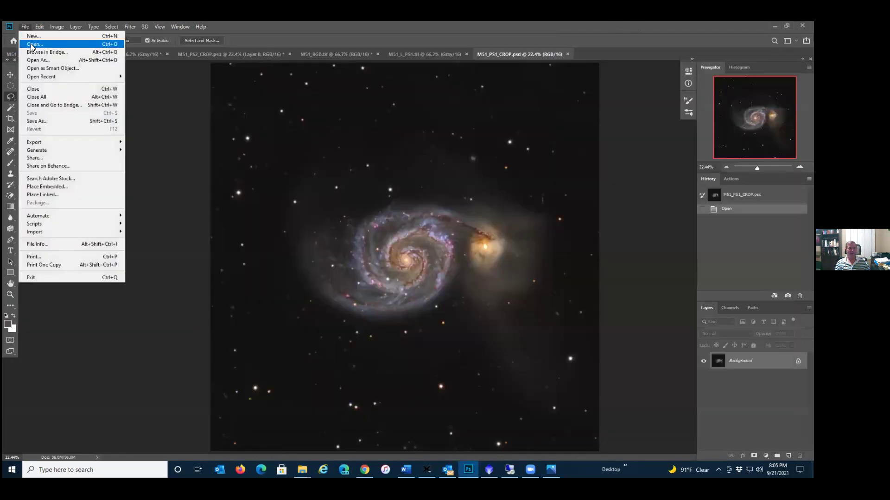
pyautogui.press('Escape')
pyautogui.hotkey('ctrl', 'o')
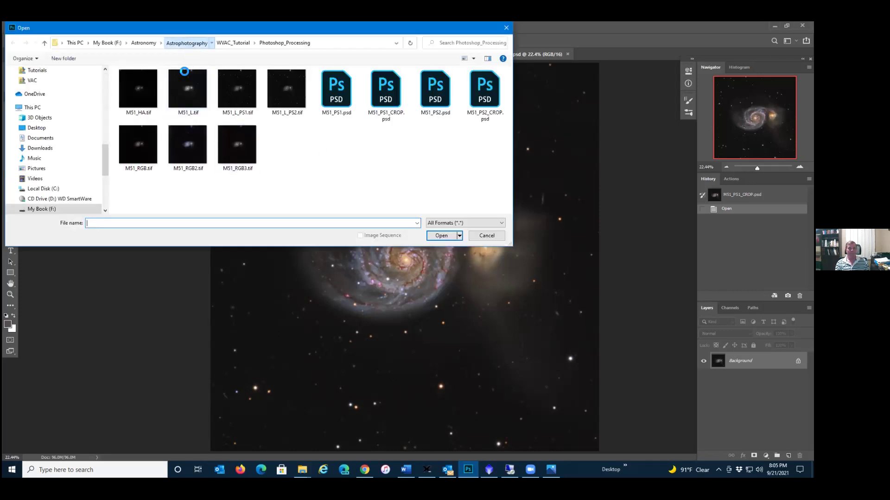
pyautogui.doubleClick(150, 198)
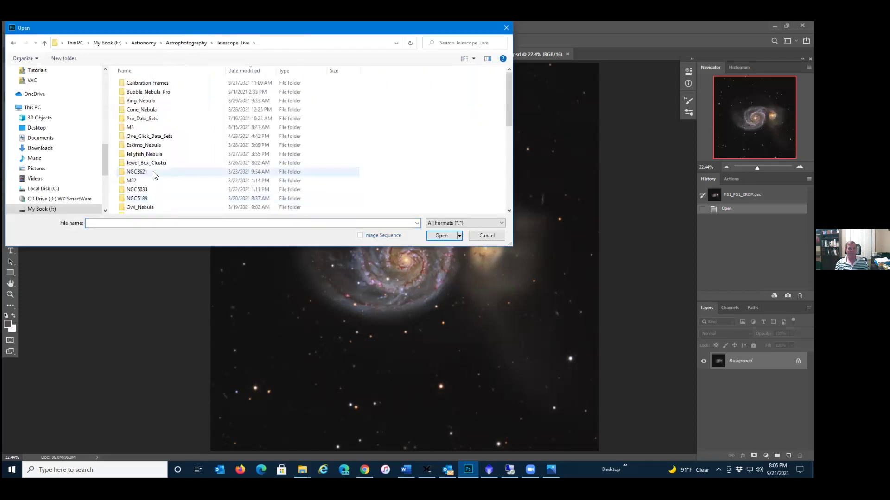
pyautogui.doubleClick(150, 116)
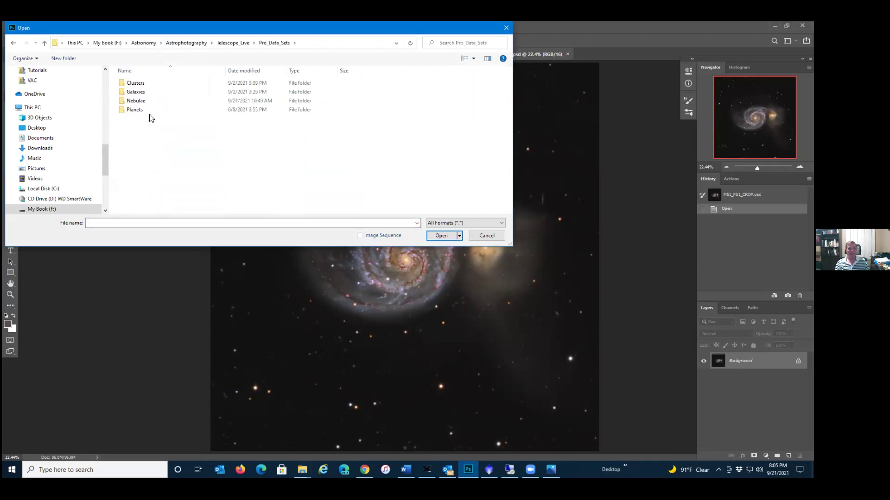
pyautogui.doubleClick(136, 101)
pyautogui.scroll(-3, 178, 143)
pyautogui.scroll(5, 180, 151)
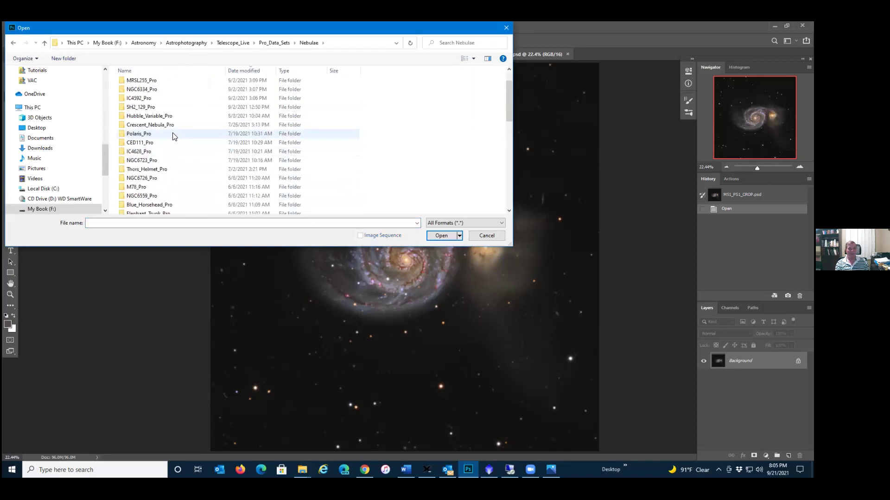
# - Open SH129_OIII.tif from SH2_129_Pro > SPA-3 > WBP_Registered > Integrated, assigning the working gray profile Dot Gain 20%
pyautogui.doubleClick(156, 106)
pyautogui.click(140, 88)
pyautogui.doubleClick(140, 88)
pyautogui.doubleClick(143, 91)
pyautogui.click(142, 94)
pyautogui.doubleClick(142, 93)
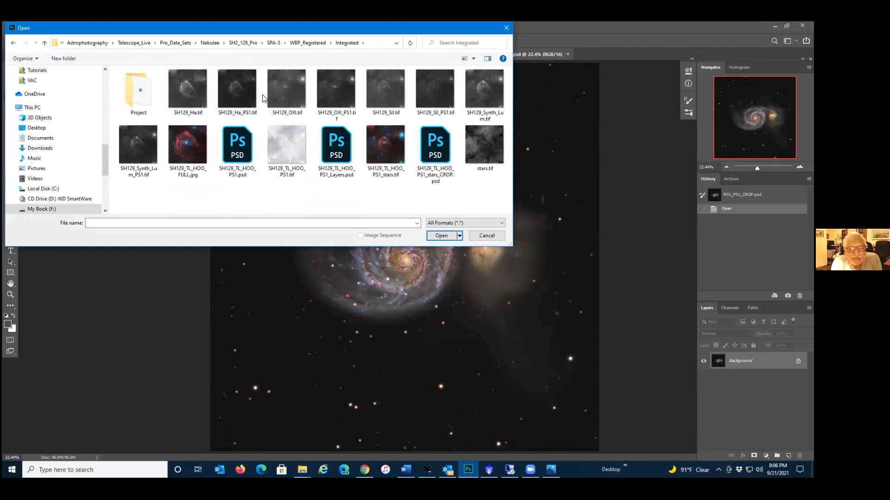
pyautogui.doubleClick(284, 92)
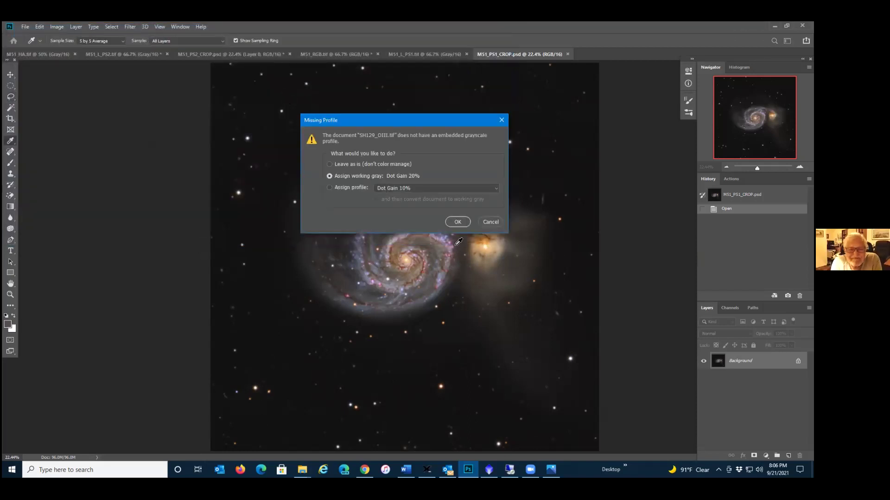
pyautogui.click(456, 221)
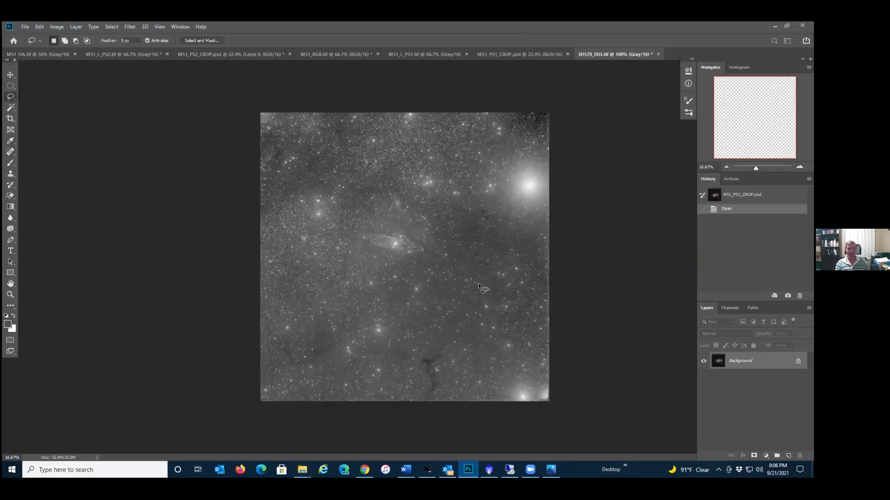
# - Darken the background of the SH129_OIII image with Levels, setting the black input level to 13
pyautogui.hotkey('ctrl', '+')
pyautogui.hotkey('ctrl', '+')
pyautogui.hotkey('ctrl', '+')
pyautogui.hotkey('ctrl', '+')
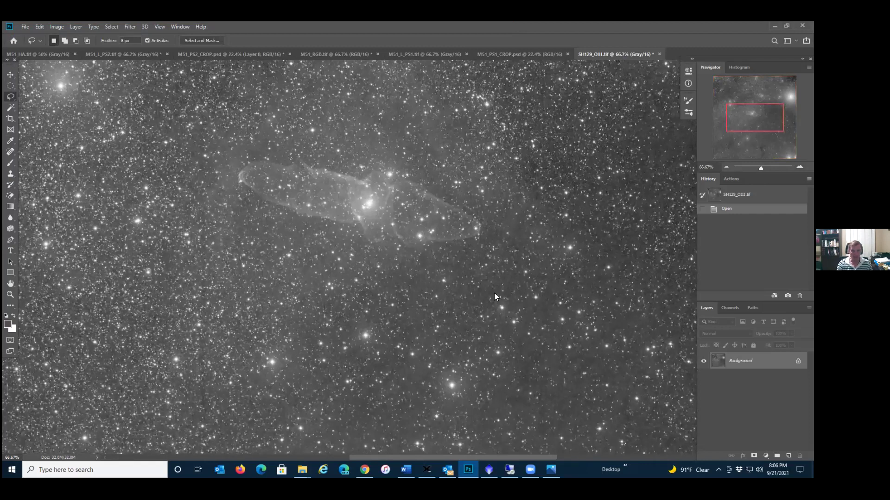
pyautogui.hotkey('ctrl', 'l')
pyautogui.moveTo(525, 370); pyautogui.dragTo(532, 372)
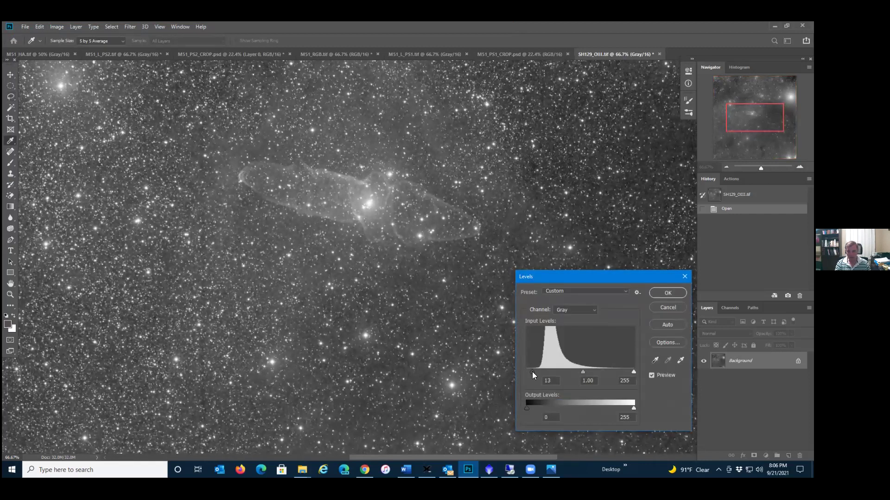
pyautogui.click(654, 293)
# - Outline the elongated faint nebula around the bright central star with the Lasso tool and feather the selection
pyautogui.press('l')
pyautogui.moveTo(292, 160)
pyautogui.mouseDown()
pyautogui.moveTo(246, 160)
pyautogui.moveTo(238, 179)
pyautogui.moveTo(272, 206)
pyautogui.moveTo(374, 244)
pyautogui.moveTo(459, 241)
pyautogui.moveTo(482, 225)
pyautogui.mouseUp()
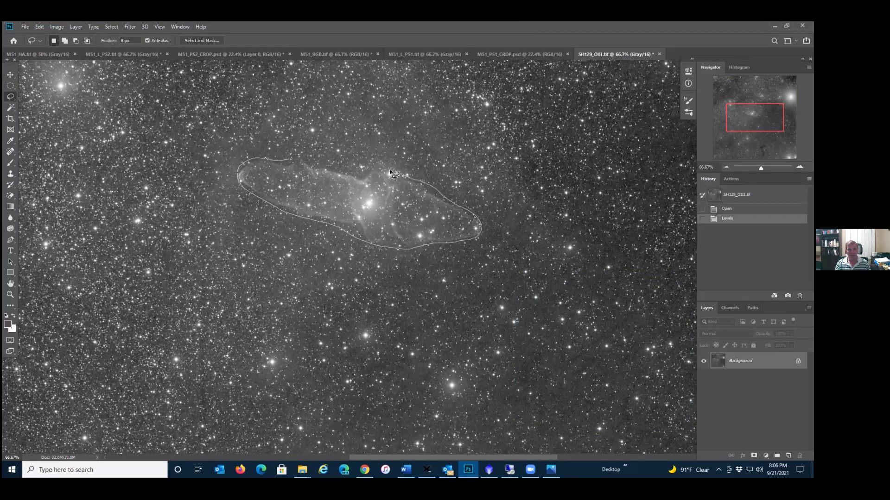
pyautogui.moveTo(292, 162); pyautogui.dragTo(288, 162)
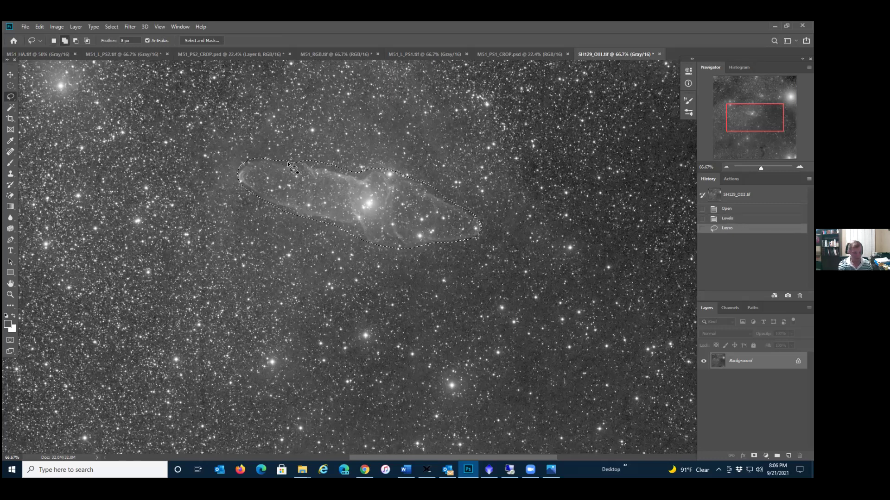
pyautogui.hotkey('shift', 'F6')
pyautogui.press('Return')
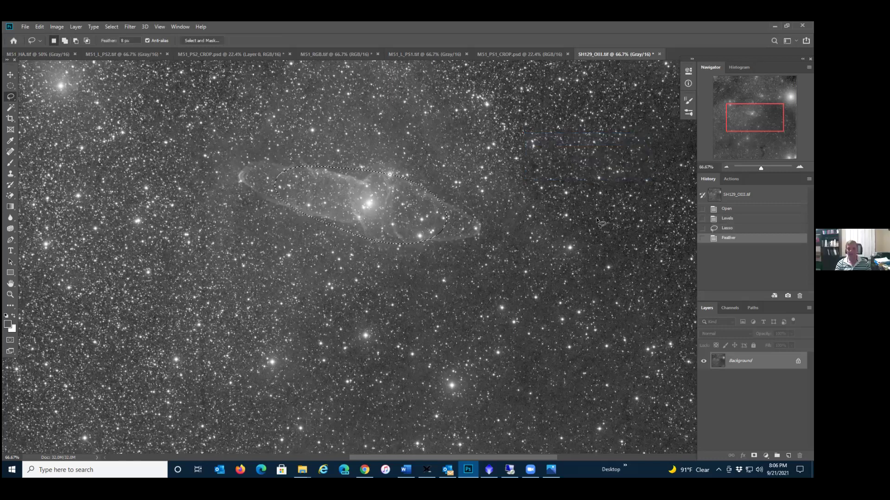
# - Hide the selection edges and brighten the selected nebula with a Curves point at input 118, output 147
pyautogui.hotkey('ctrl', 'h')
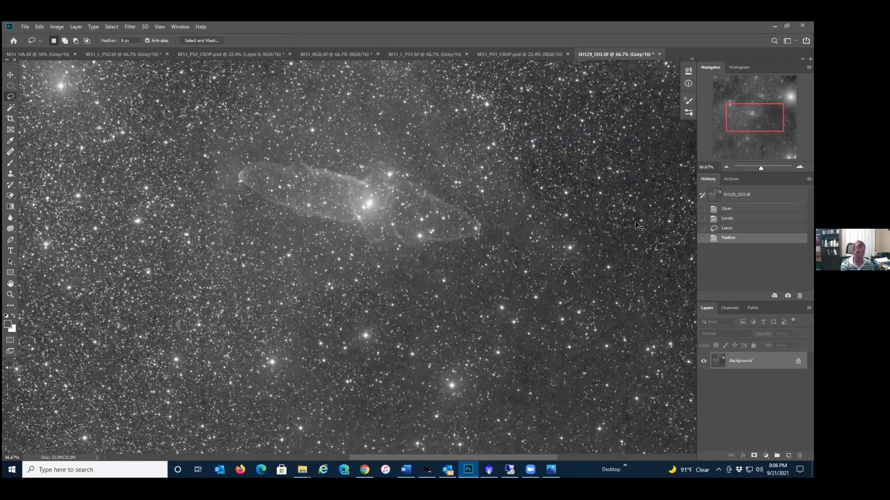
pyautogui.hotkey('ctrl', 'm')
pyautogui.moveTo(607, 179); pyautogui.dragTo(602, 169)
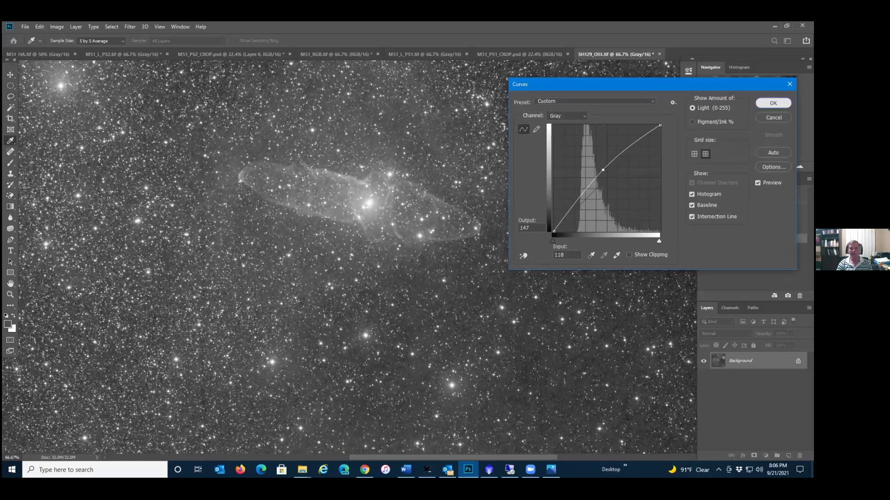
pyautogui.click(773, 103)
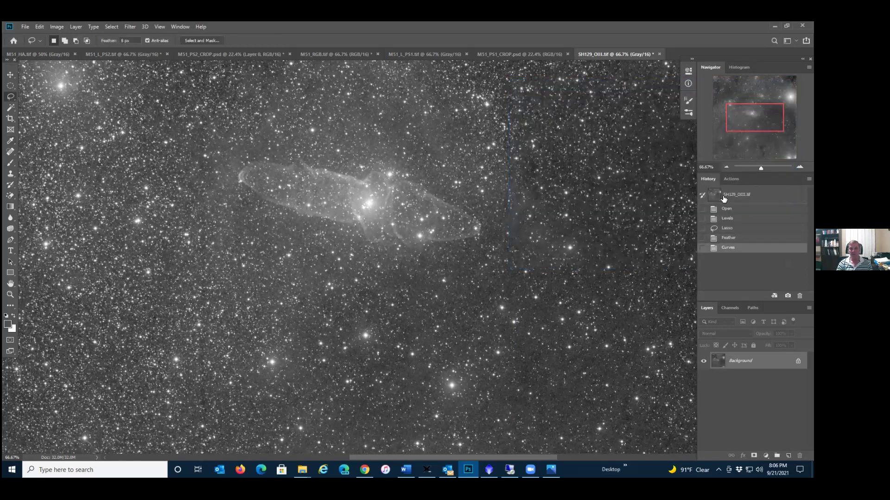
# - Compare the Open and Levels history states with the Curves state, return to Curves, and deselect the nebula
pyautogui.click(725, 208)
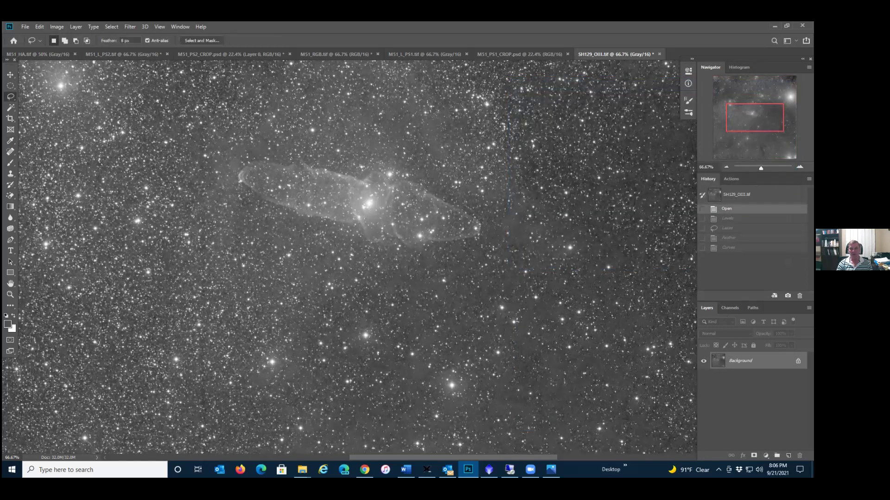
pyautogui.click(727, 218)
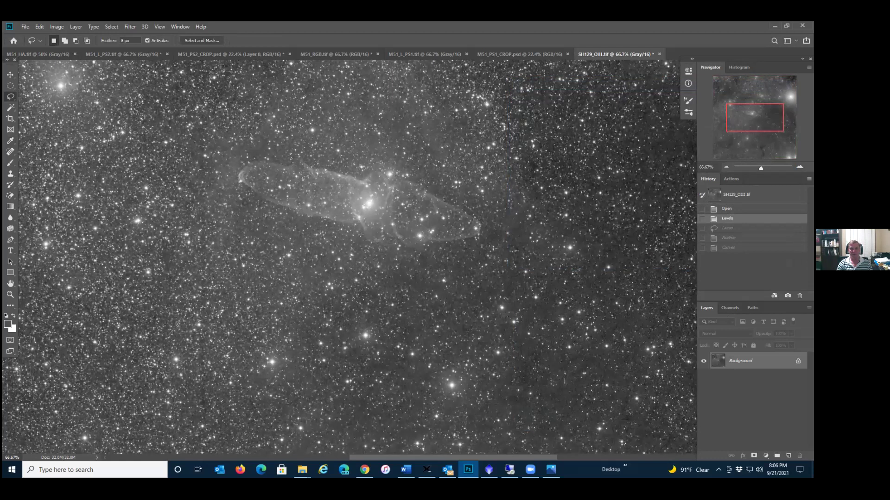
pyautogui.click(727, 247)
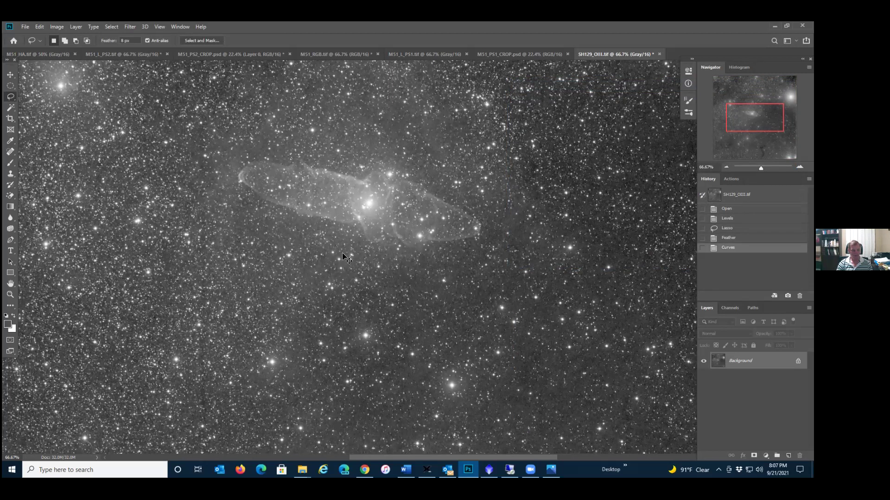
pyautogui.hotkey('ctrl', 'd')
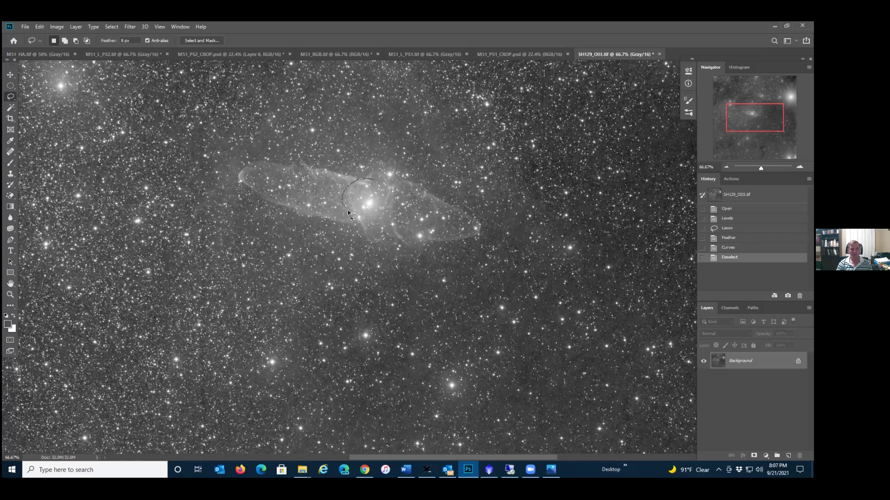
# - Outline the bright star at the center of the nebula with the Lasso tool and feather the selection
pyautogui.moveTo(378, 225)
pyautogui.mouseDown()
pyautogui.moveTo(391, 200)
pyautogui.moveTo(373, 179)
pyautogui.mouseUp()
pyautogui.hotkey('shift', 'F6')
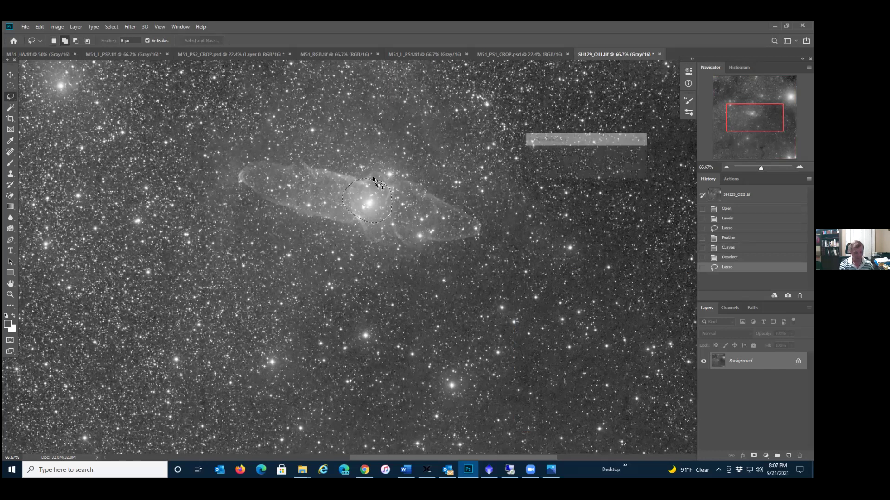
pyautogui.press('Return')
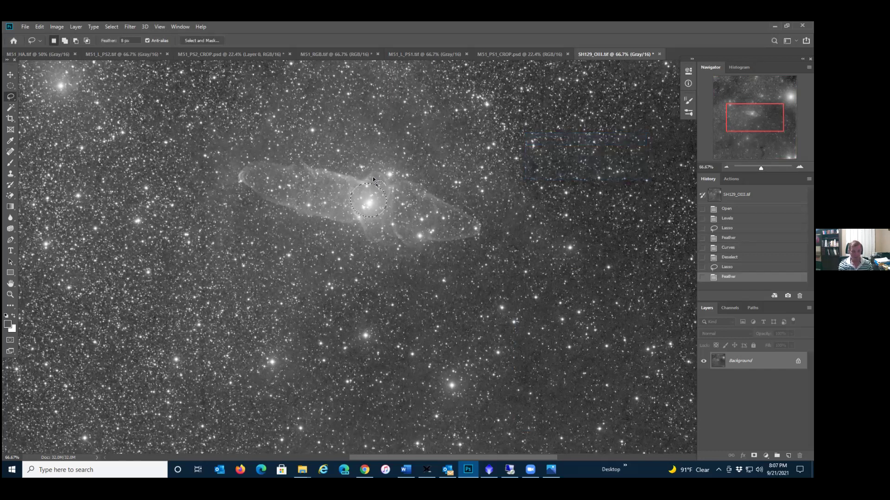
# - Darken the selected central star with a Curves point at input 142, output 114
pyautogui.hotkey('ctrl', 'm')
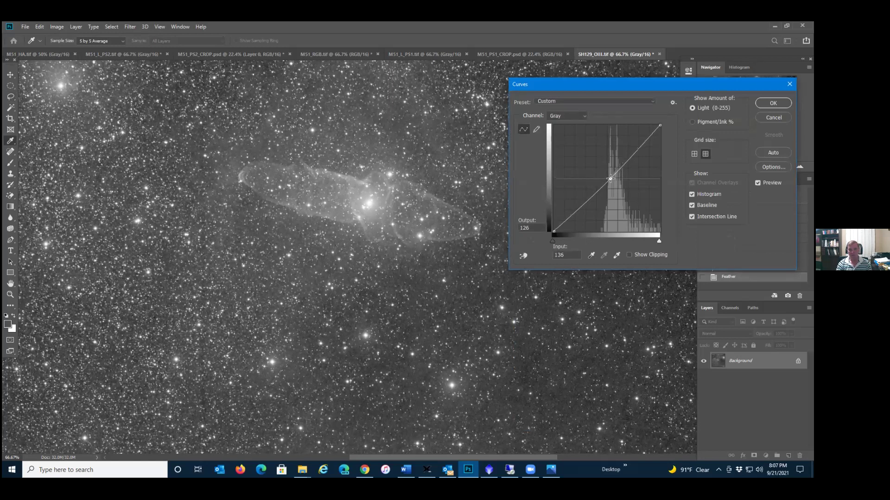
pyautogui.moveTo(610, 180); pyautogui.dragTo(613, 183)
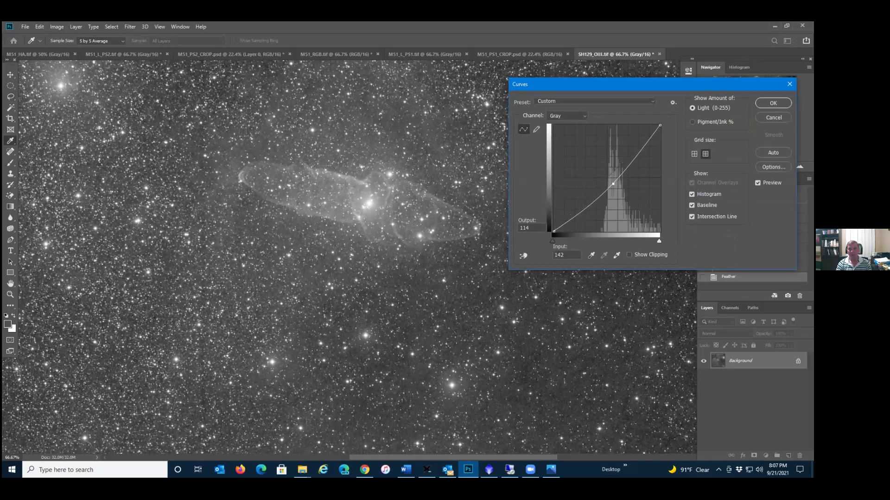
pyautogui.click(773, 103)
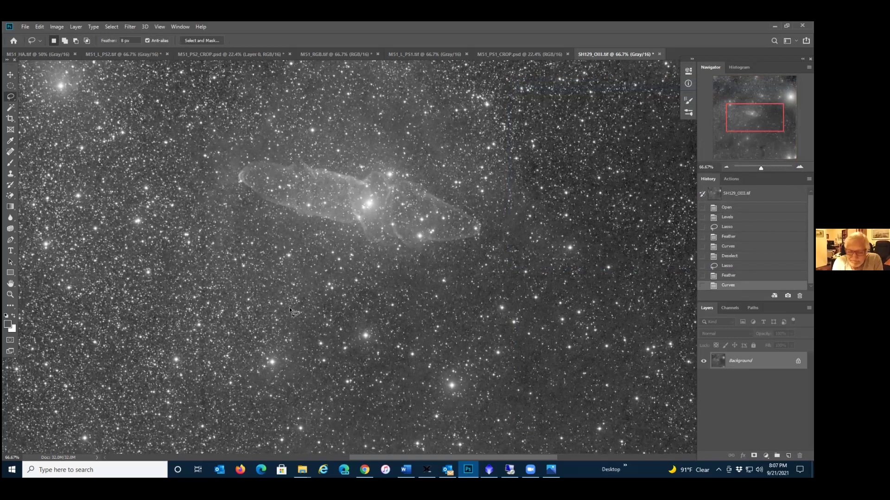
pyautogui.hotkey('ctrl', 'm')
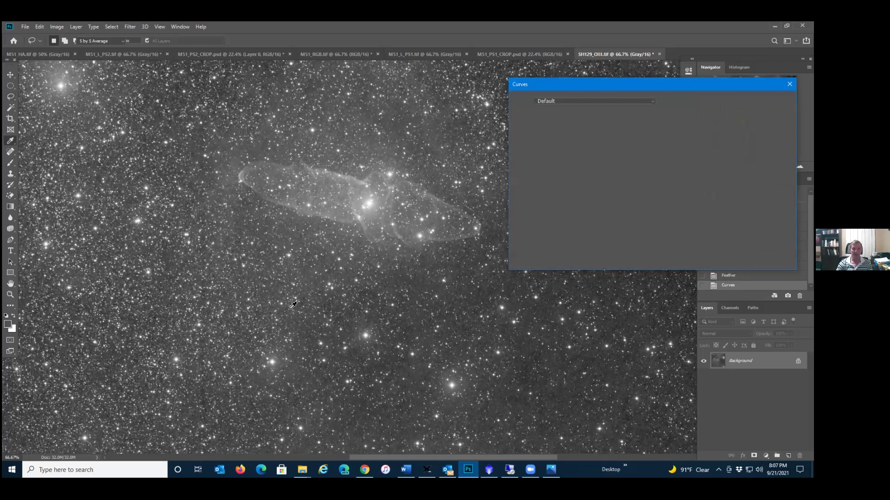
pyautogui.moveTo(638, 146); pyautogui.dragTo(639, 142)
pyautogui.moveTo(573, 207); pyautogui.dragTo(577, 212)
pyautogui.click(773, 103)
# - Deselect the star and boost the whole image's contrast with Curves points at input 197, output 210 and input 56, output 45, checking the preview
pyautogui.hotkey('ctrl', 'd')
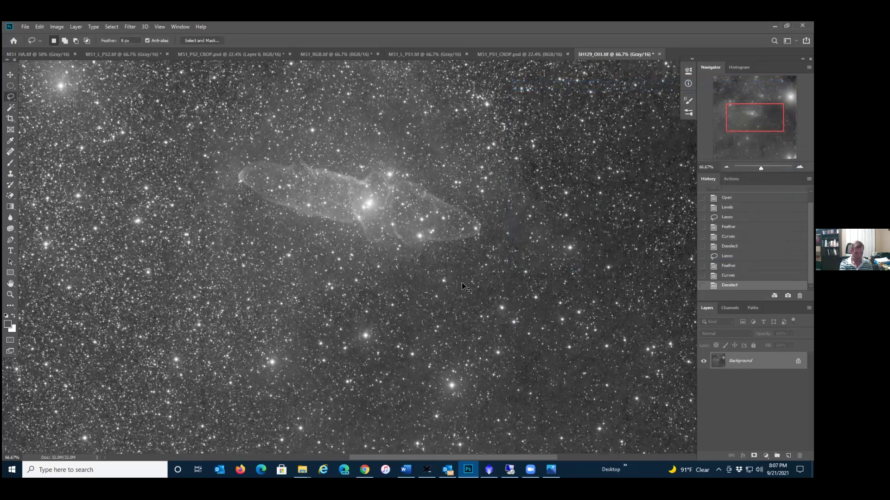
pyautogui.hotkey('ctrl', 'm')
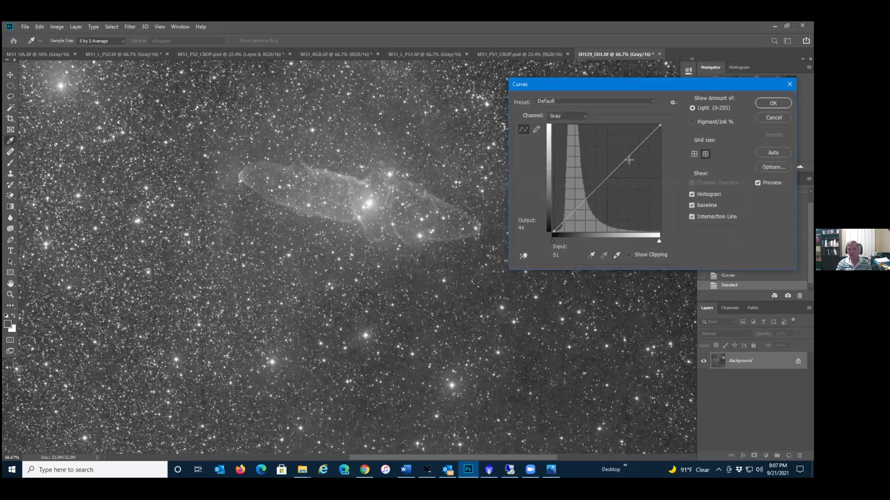
pyautogui.moveTo(638, 148); pyautogui.dragTo(636, 144)
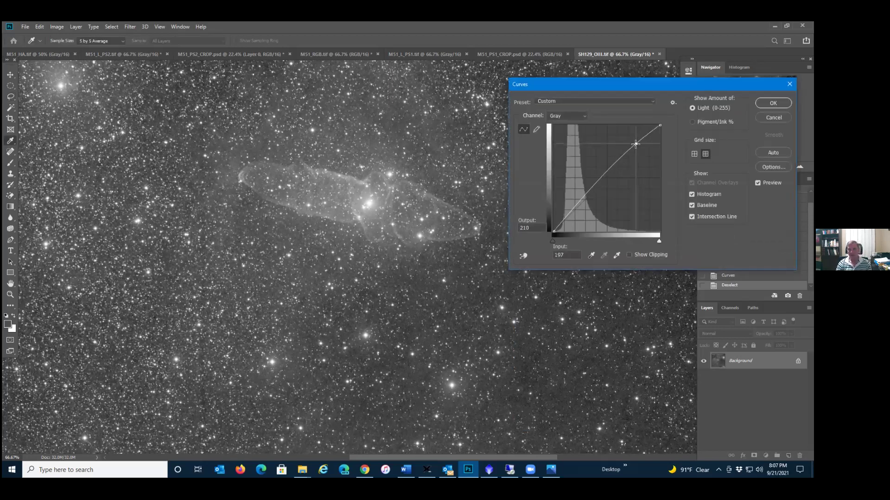
pyautogui.moveTo(576, 206); pyautogui.dragTo(576, 211)
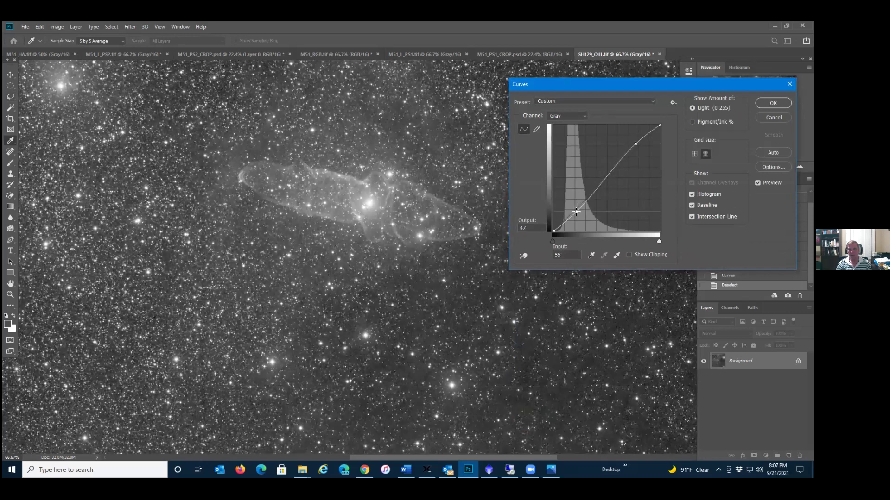
pyautogui.moveTo(576, 212); pyautogui.dragTo(577, 213)
pyautogui.click(758, 183)
pyautogui.click(758, 183)
pyautogui.click(758, 182)
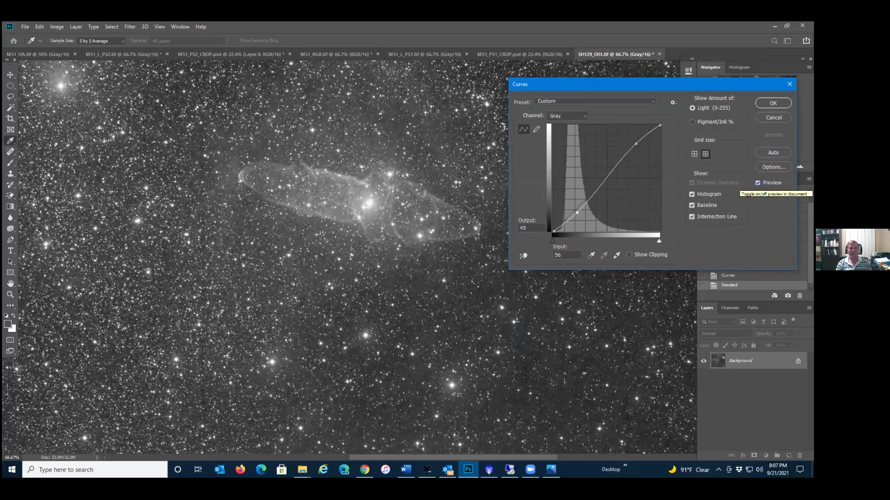
pyautogui.press('Return')
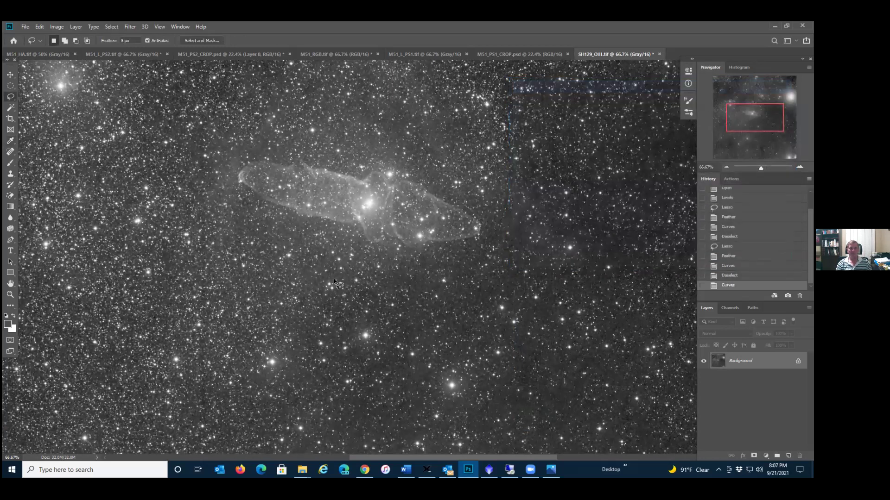
# - Examine the enhanced nebula within the full field, and compare it with the finished color image SH129_TL_HOO_FULL.jpg in Photos
pyautogui.doubleClick(11, 284)
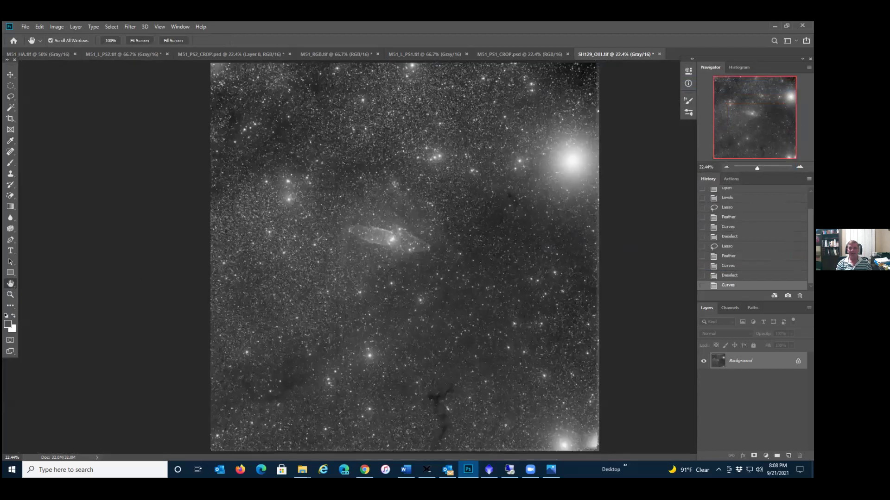
pyautogui.hotkey('ctrl', '+')
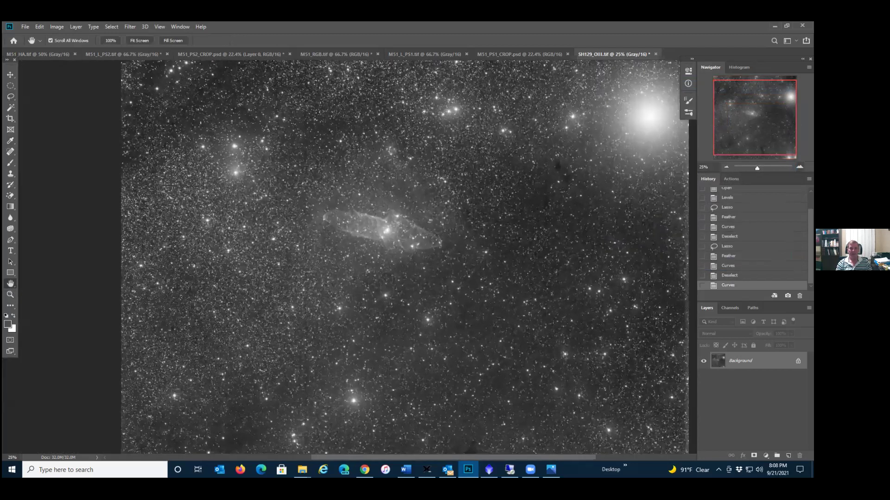
pyautogui.hotkey('ctrl', '+')
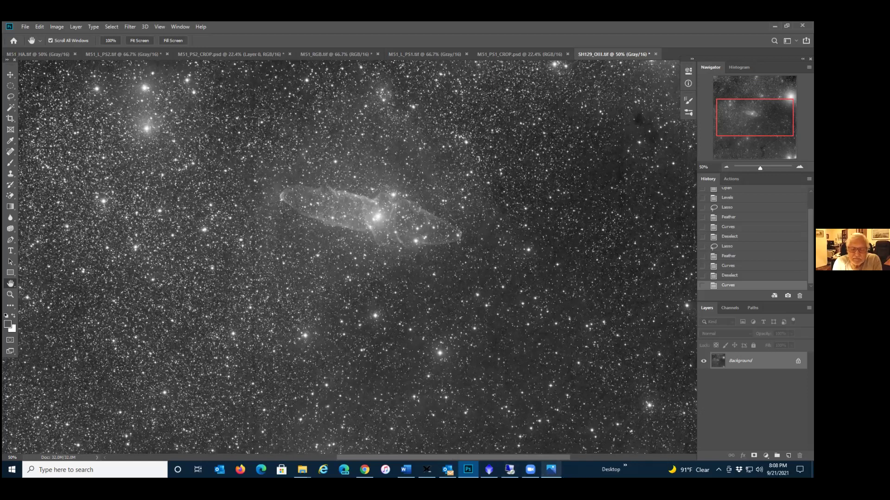
pyautogui.click(551, 470)
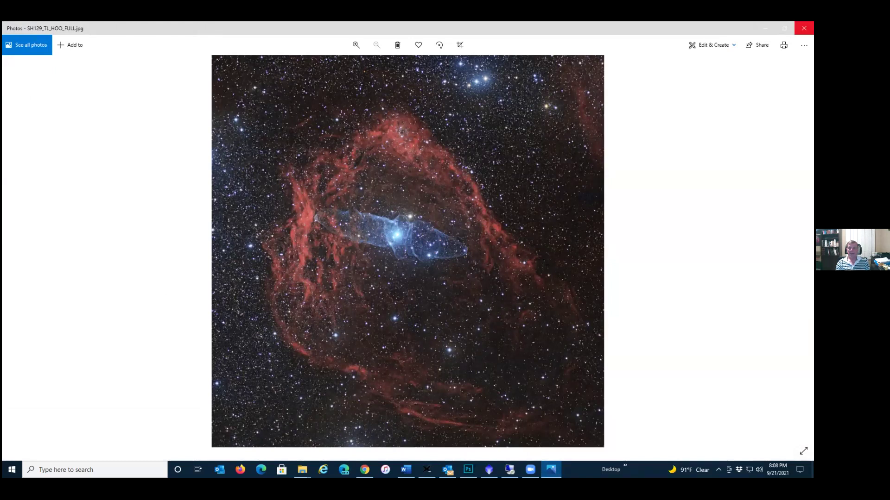
pyautogui.click(765, 28)
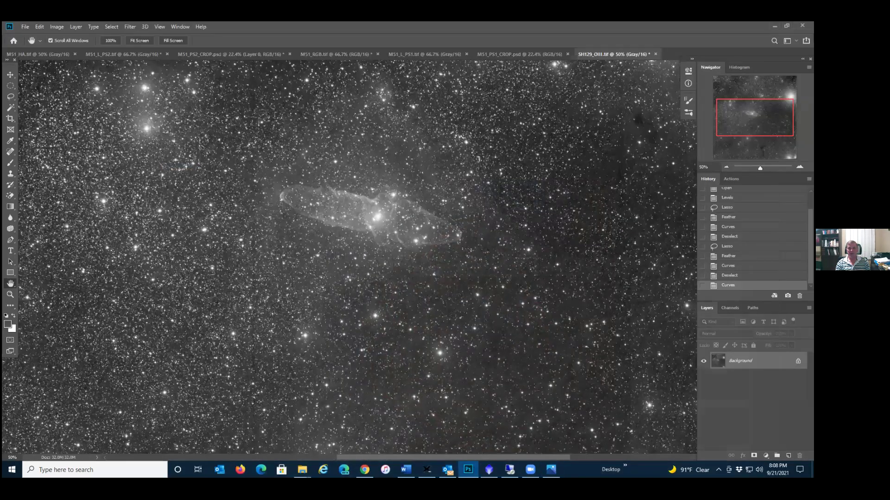
# - Minimize the open Photoshop and folder windows, switch to Chrome, and open the Pro Datasets list on Telescope Live
pyautogui.click(775, 26)
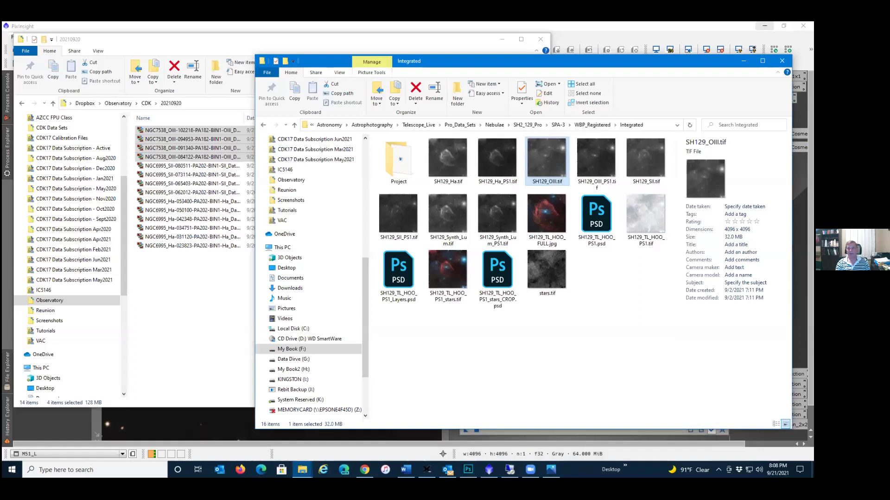
pyautogui.click(743, 60)
pyautogui.click(502, 39)
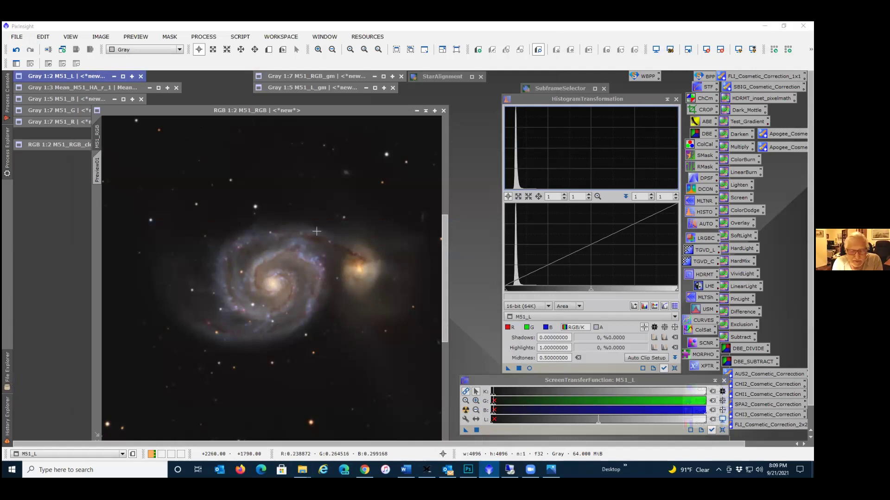
pyautogui.click(249, 110)
pyautogui.moveTo(248, 108); pyautogui.dragTo(246, 82)
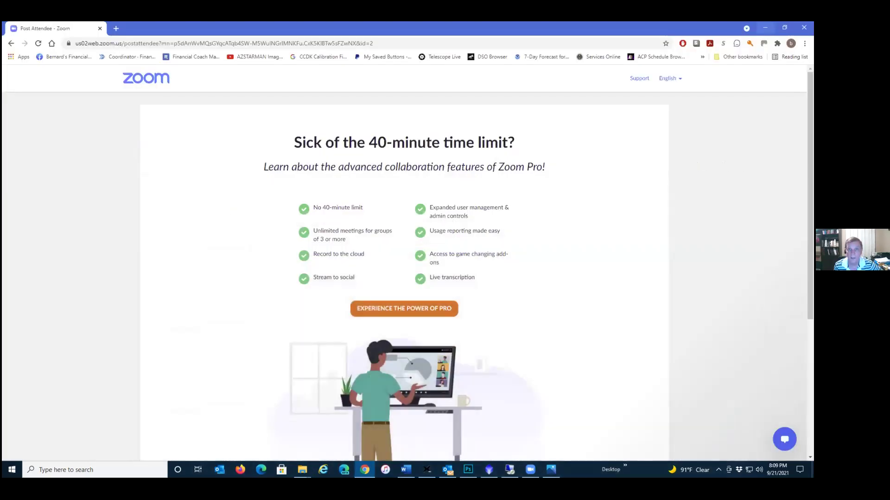
pyautogui.click(440, 57)
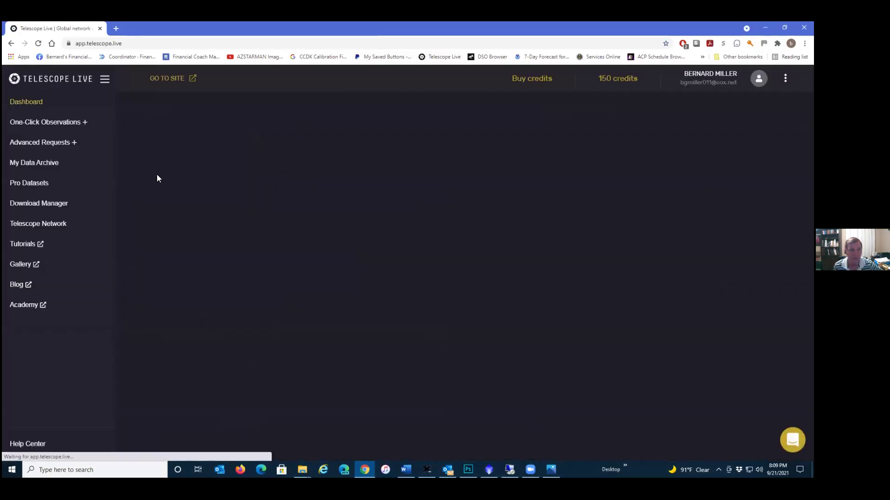
pyautogui.click(38, 183)
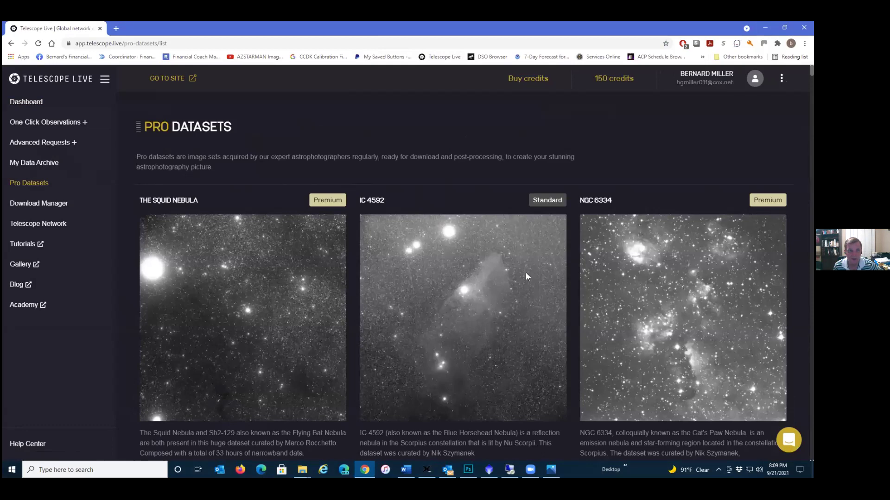
# - Browse the Pro Datasets catalog, examining the targets, tiers, exposure times, telescopes and credit costs, and return to the start of the list
pyautogui.scroll(-6, 529, 272)
pyautogui.scroll(5, 529, 271)
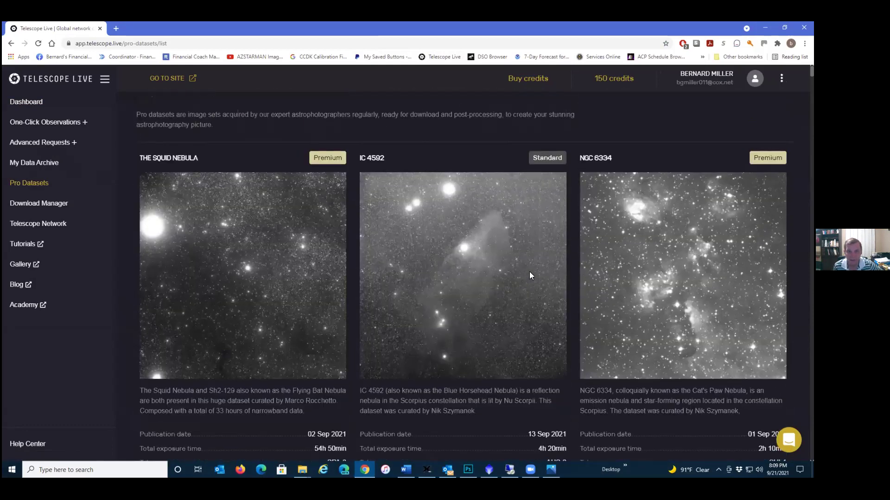
pyautogui.scroll(-15, 530, 272)
pyautogui.scroll(-9, 529, 272)
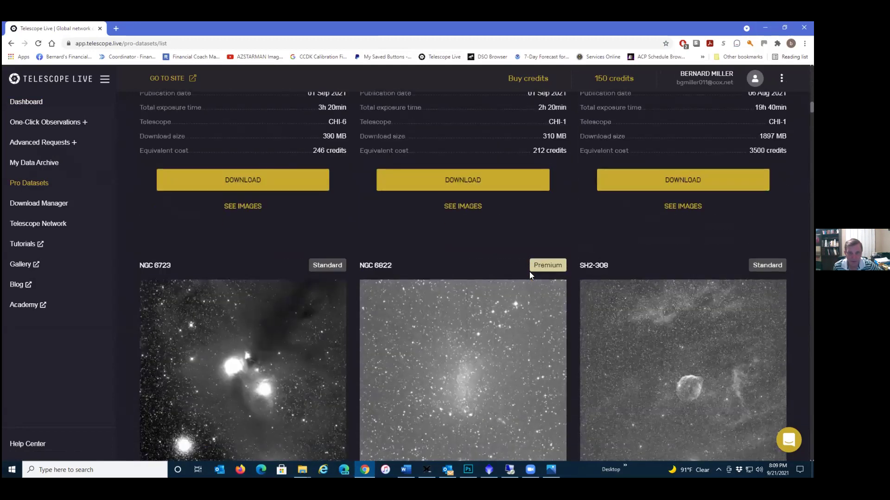
pyautogui.scroll(-9, 529, 271)
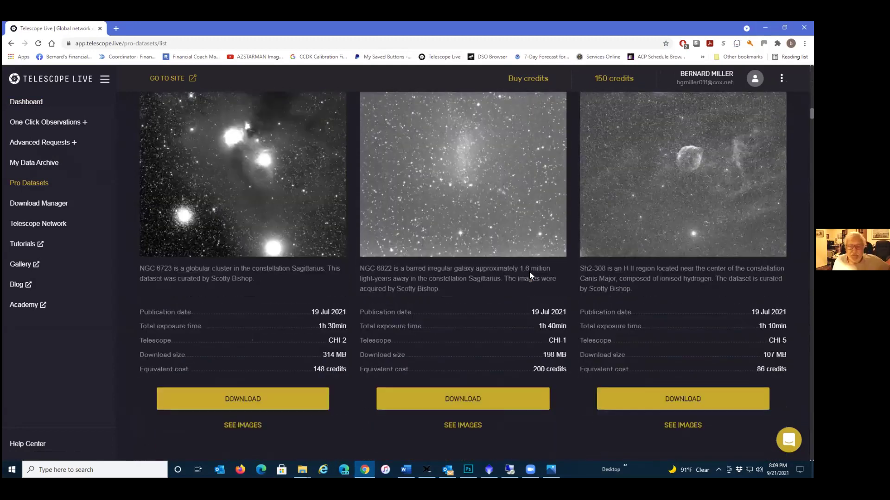
pyautogui.scroll(-8, 529, 271)
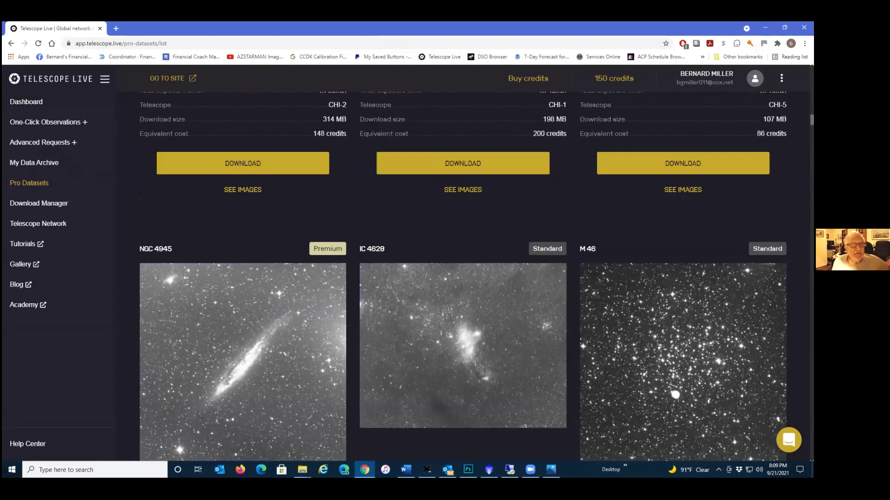
pyautogui.scroll(-20, 462, 277)
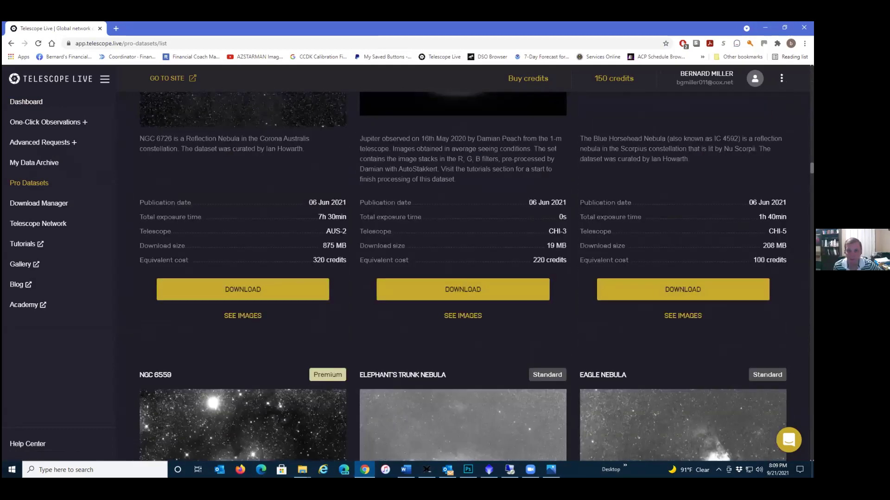
pyautogui.scroll(-20, 592, 352)
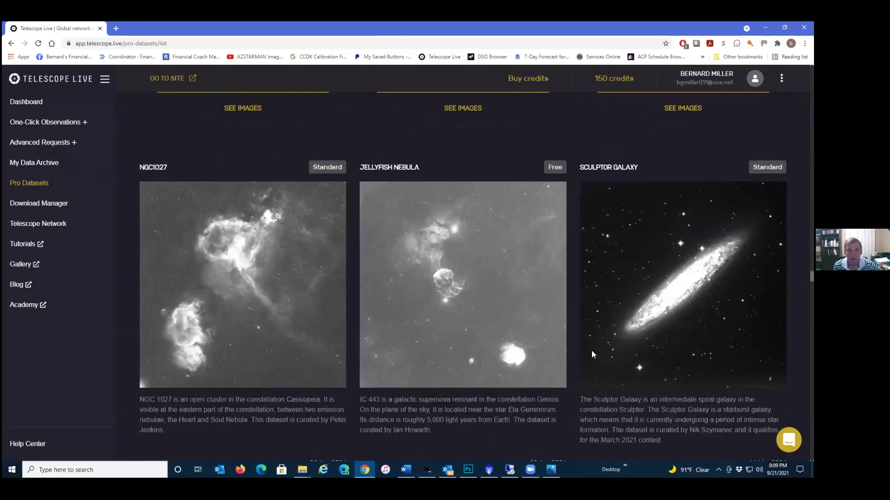
pyautogui.scroll(-20, 592, 349)
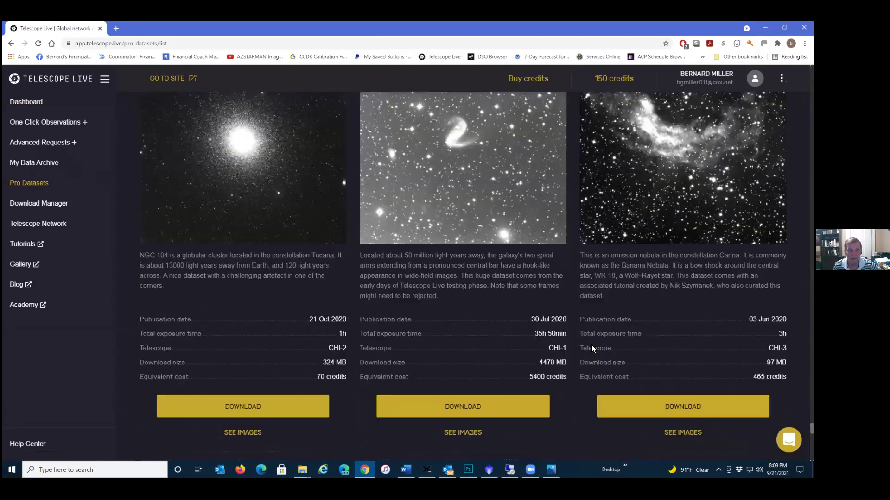
pyautogui.scroll(20, 592, 349)
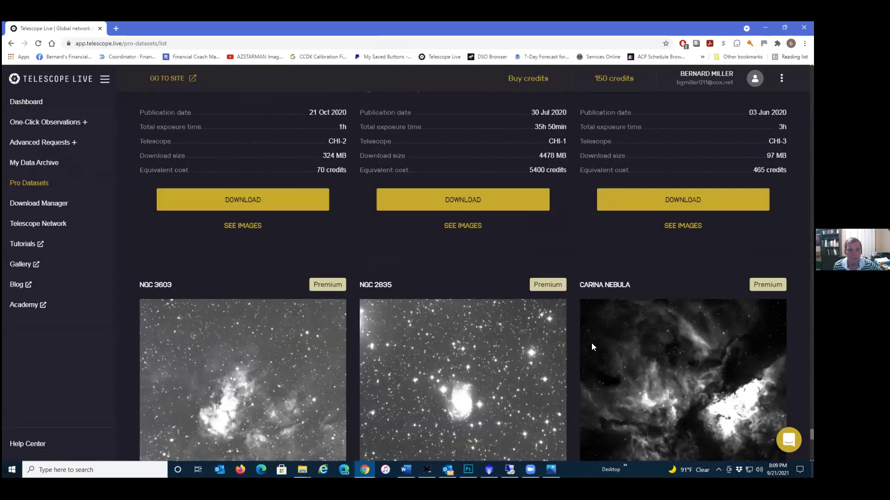
pyautogui.scroll(12, 591, 343)
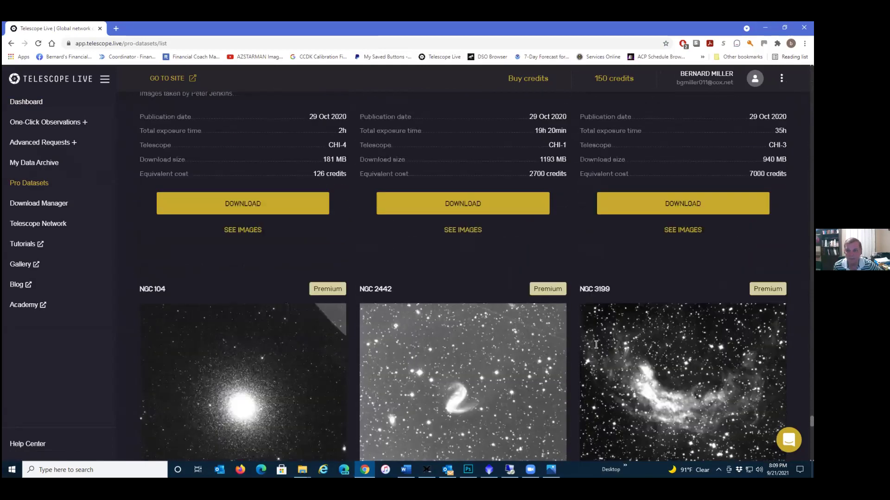
pyautogui.scroll(4, 691, 275)
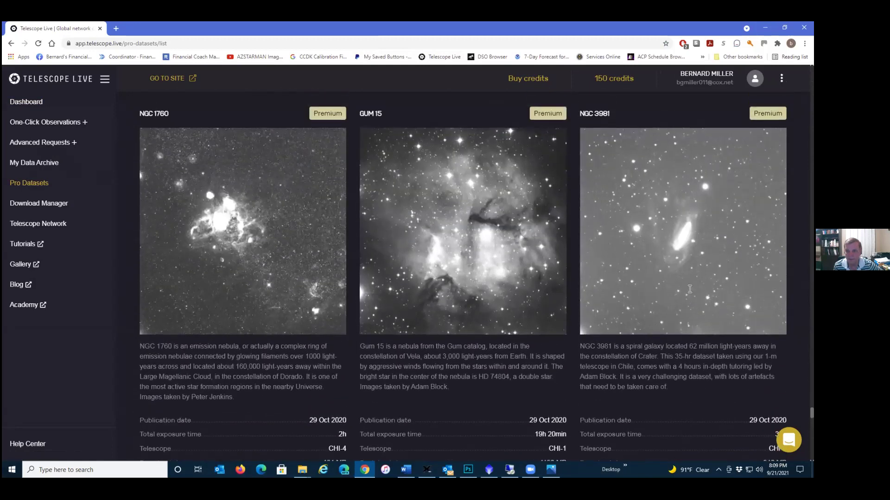
pyautogui.scroll(-2, 691, 275)
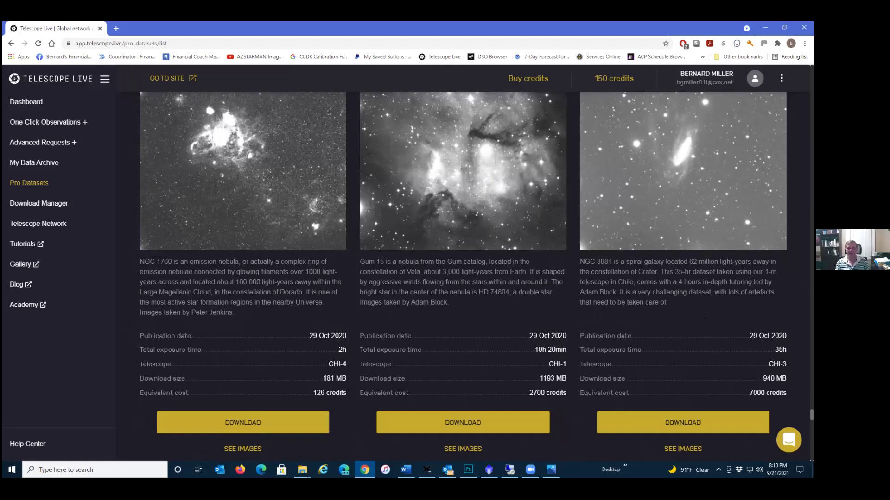
pyautogui.scroll(12, 489, 266)
pyautogui.scroll(-11, 489, 266)
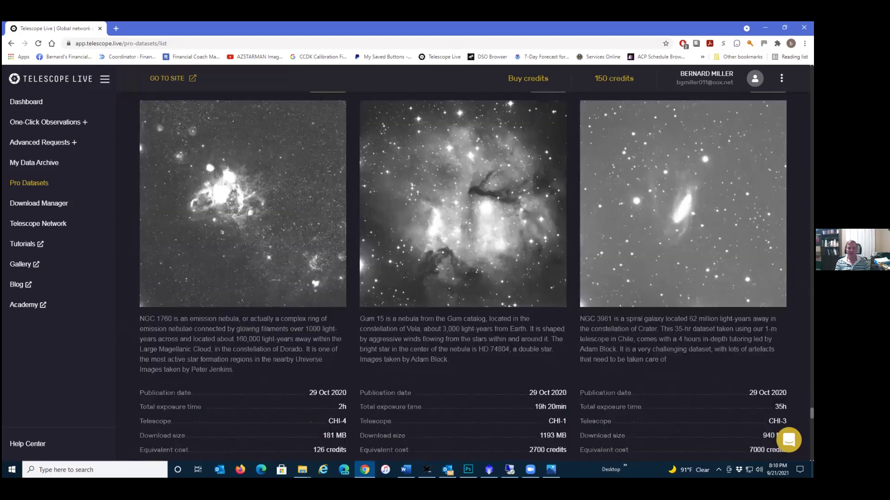
pyautogui.scroll(20, 295, 287)
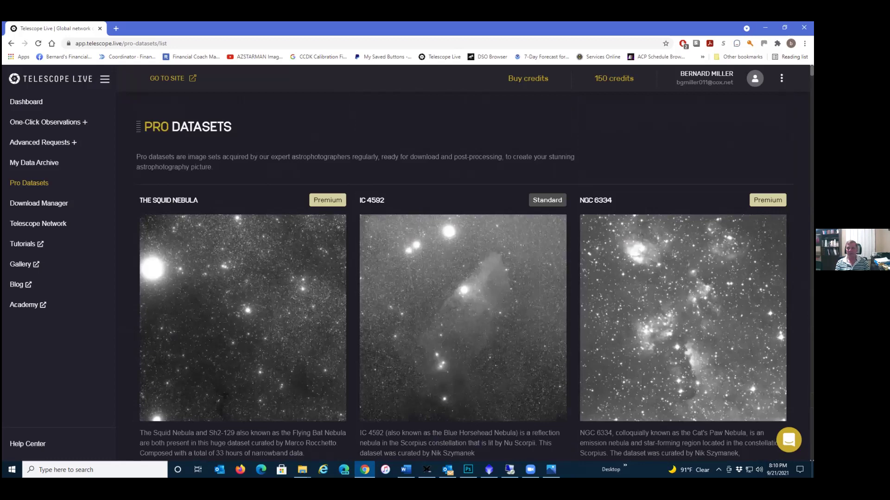
# - Finish looking over the Pro Datasets catalog and review the pending one-click observations, including their telescopes, wait times and filters
pyautogui.scroll(-20, 462, 277)
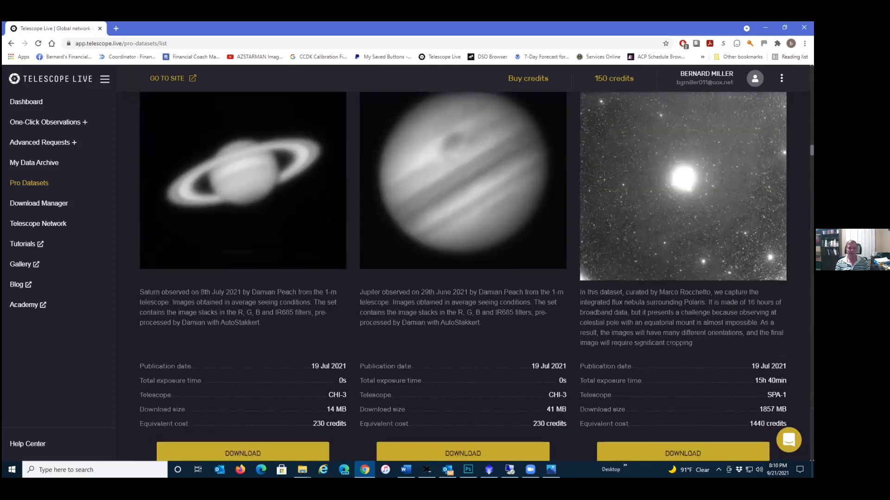
pyautogui.scroll(20, 75, 147)
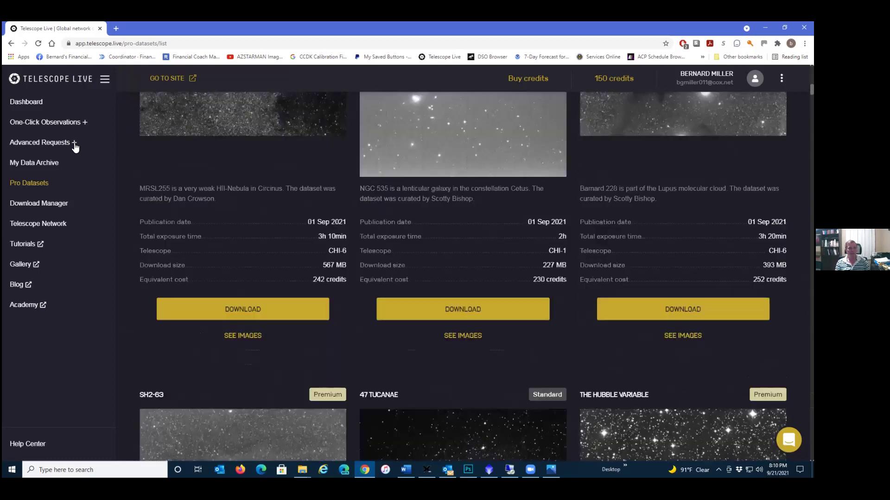
pyautogui.scroll(10, 45, 124)
pyautogui.click(46, 123)
pyautogui.click(46, 166)
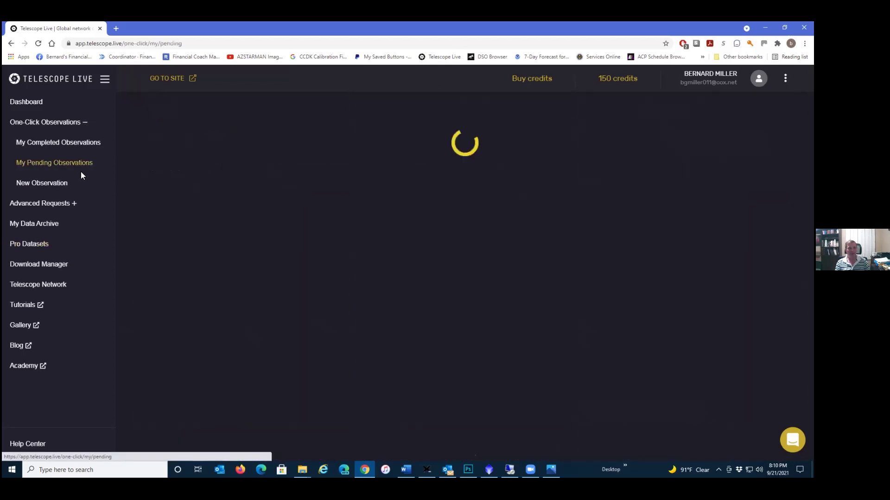
pyautogui.scroll(-6, 471, 228)
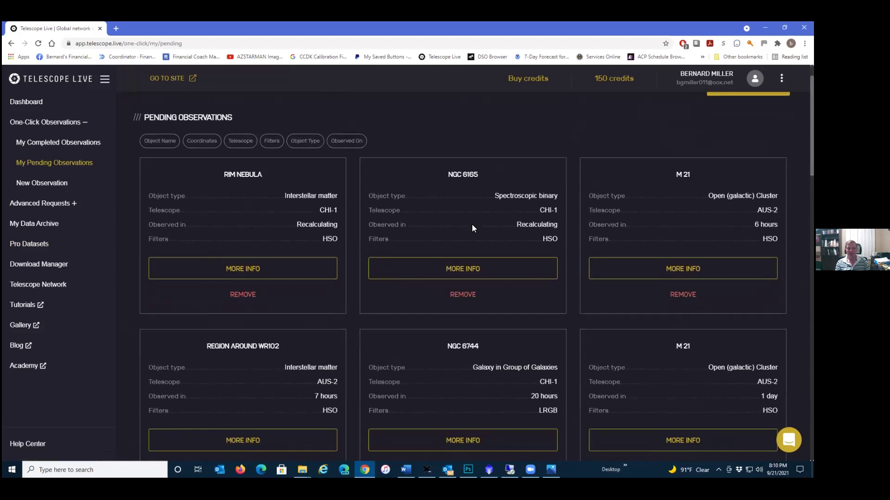
pyautogui.scroll(-2, 470, 229)
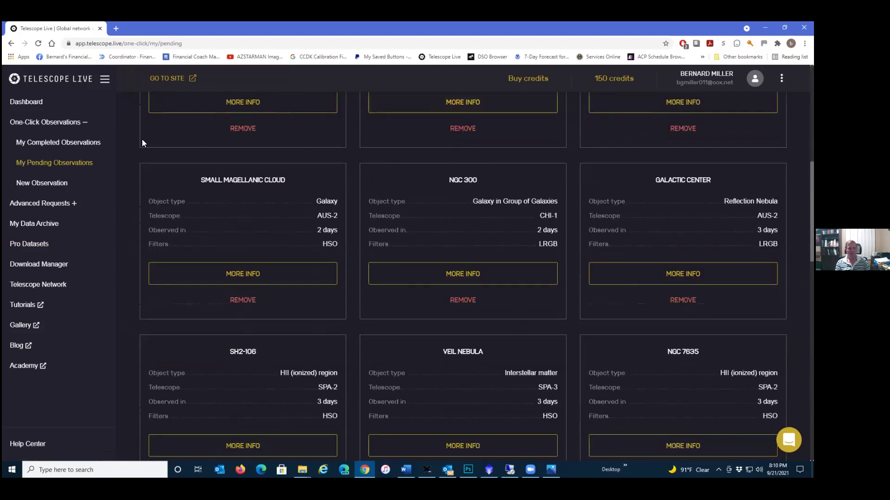
# - Open the completed one-click observations and download the FITS images of the Eagle Nebula taken with CHI-1
pyautogui.click(61, 143)
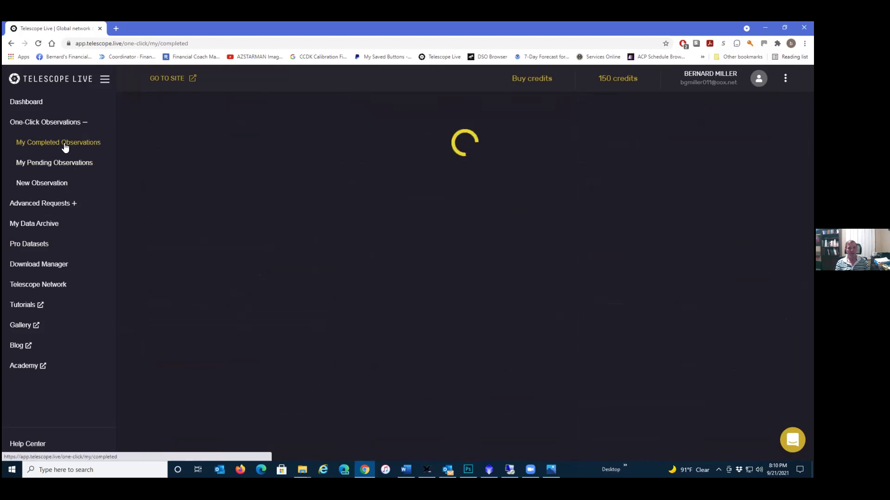
pyautogui.scroll(-2, 461, 276)
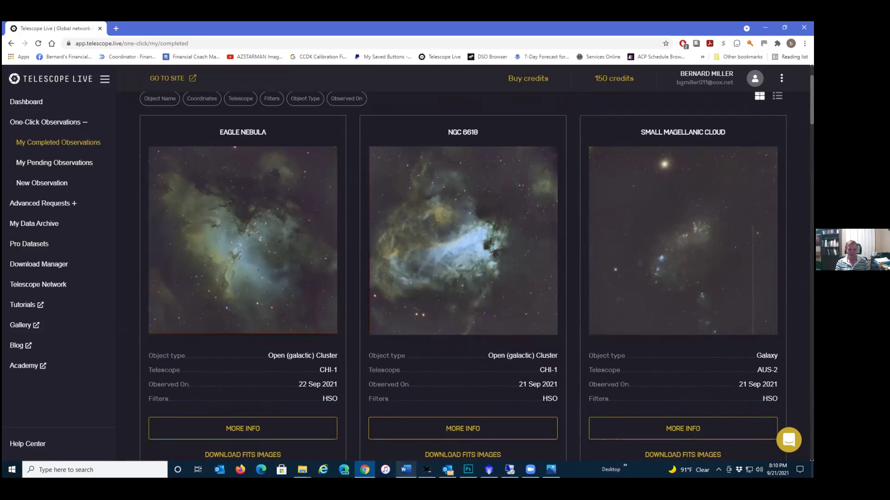
pyautogui.click(448, 470)
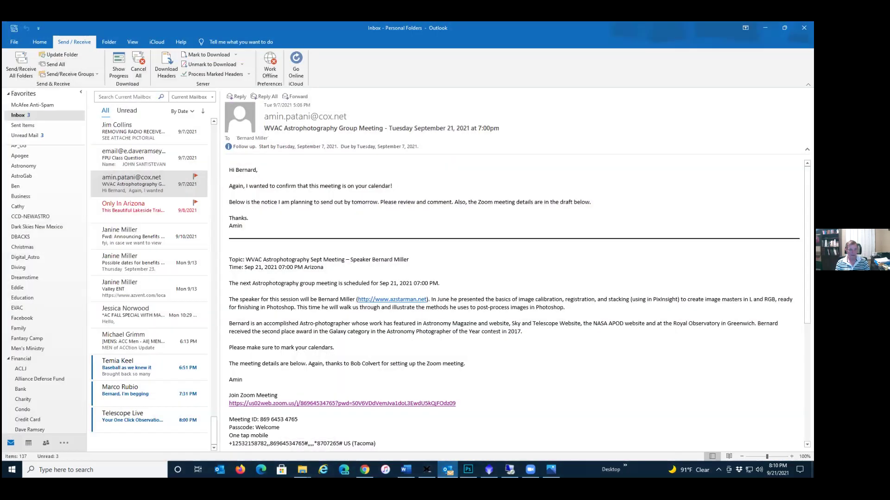
pyautogui.click(448, 469)
pyautogui.scroll(-1, 215, 410)
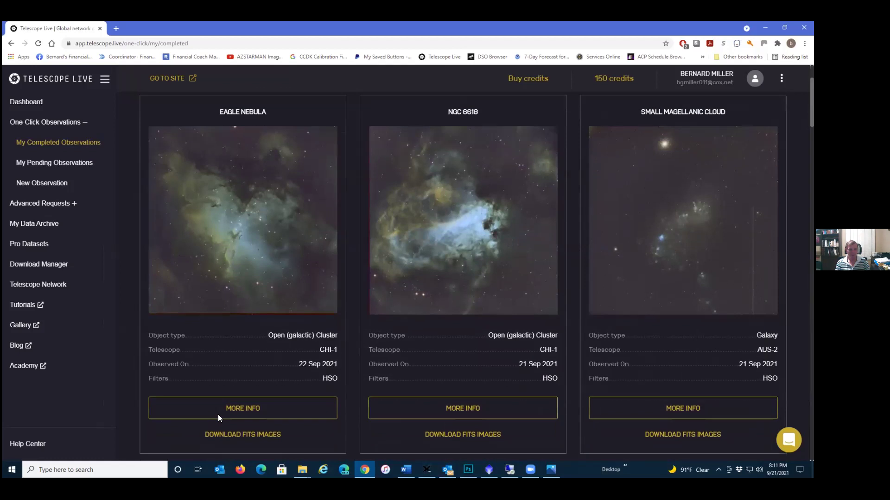
pyautogui.click(246, 414)
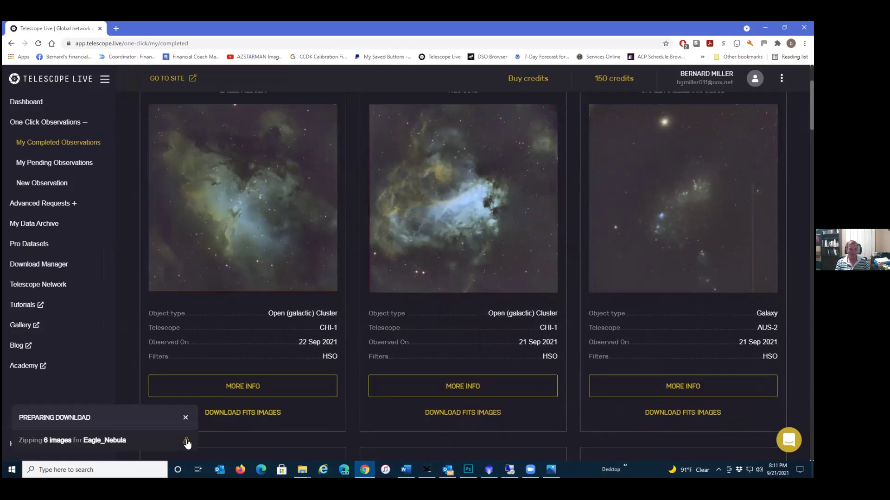
pyautogui.click(188, 442)
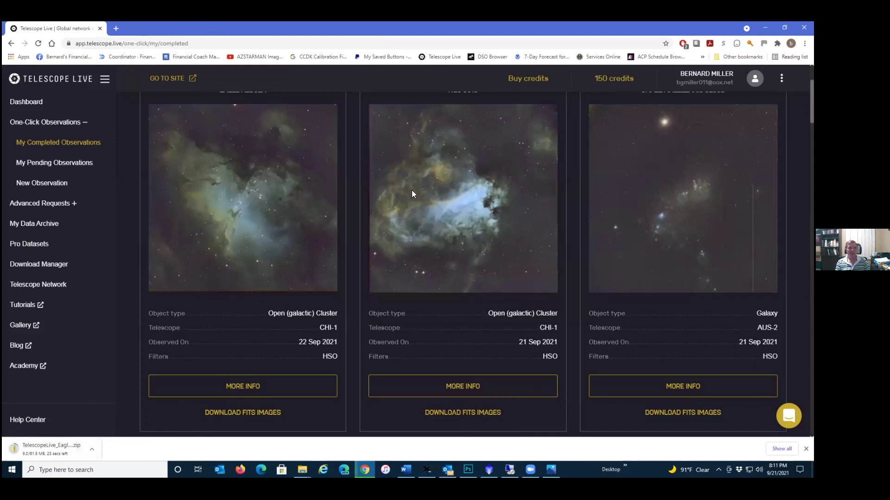
# - Look through the other completed observations, open the downloaded Eagle Nebula zip archive and start extracting all its contents
pyautogui.scroll(-7, 485, 274)
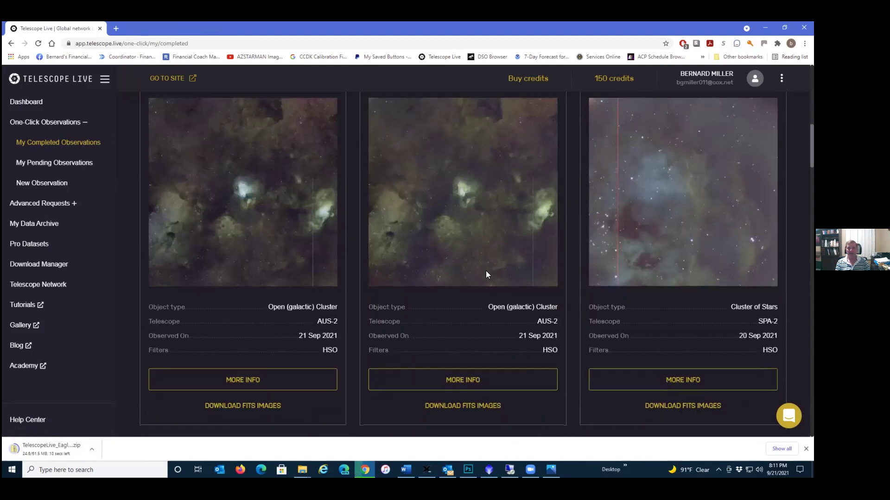
pyautogui.scroll(-6, 486, 274)
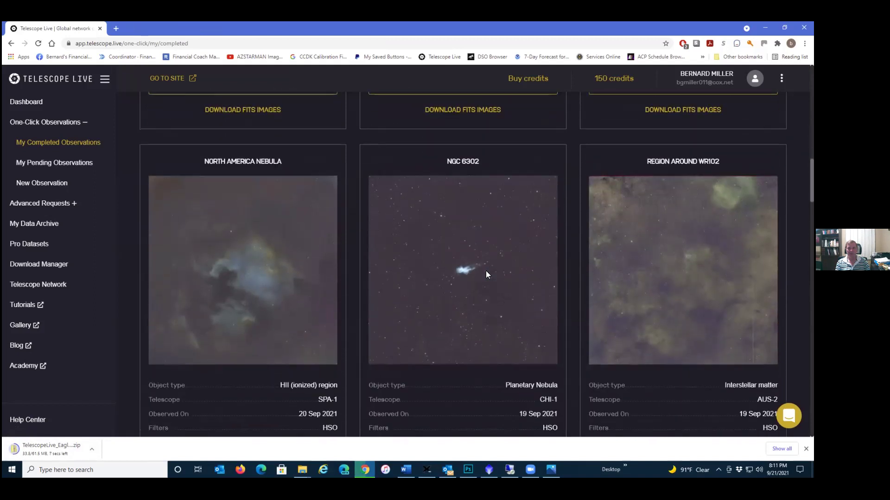
pyautogui.scroll(15, 486, 271)
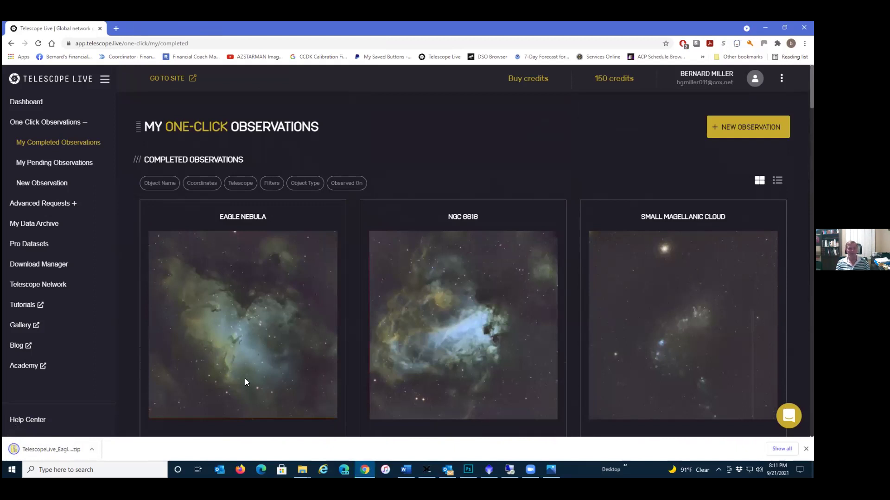
pyautogui.click(63, 445)
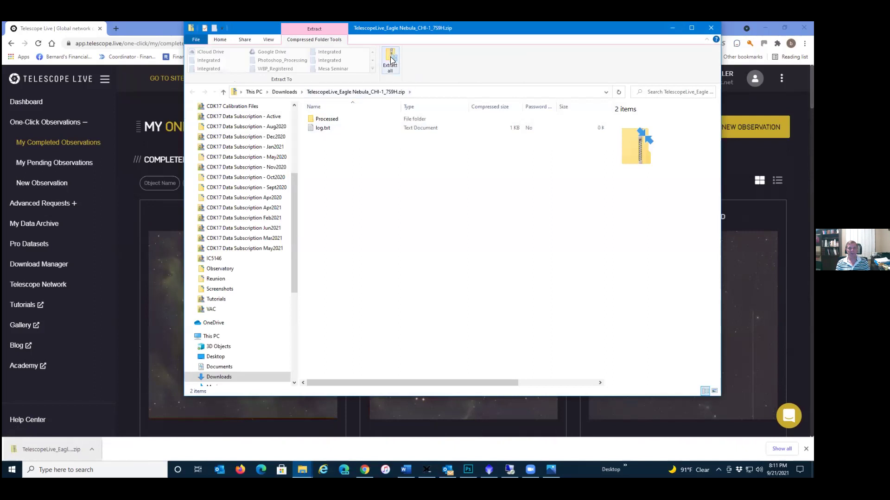
pyautogui.click(390, 60)
# - Extract the archive into the CHI-1 folder under One_Click_Data_Sets, Nebulae, Eagle_Nebula, and close the archive window
pyautogui.click(501, 210)
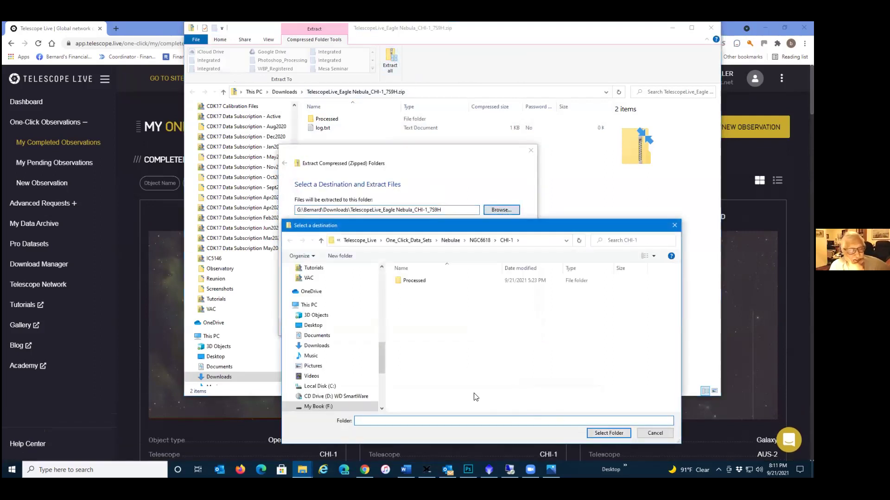
pyautogui.click(451, 240)
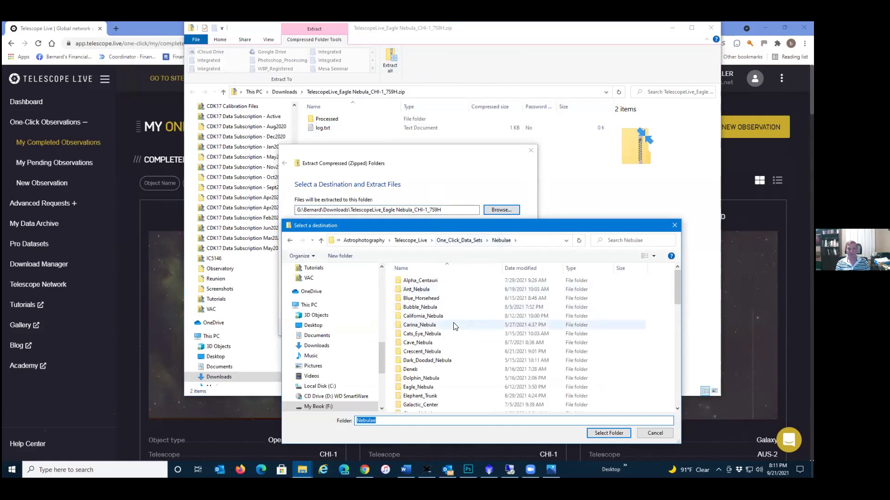
pyautogui.scroll(-1, 429, 377)
pyautogui.doubleClick(426, 362)
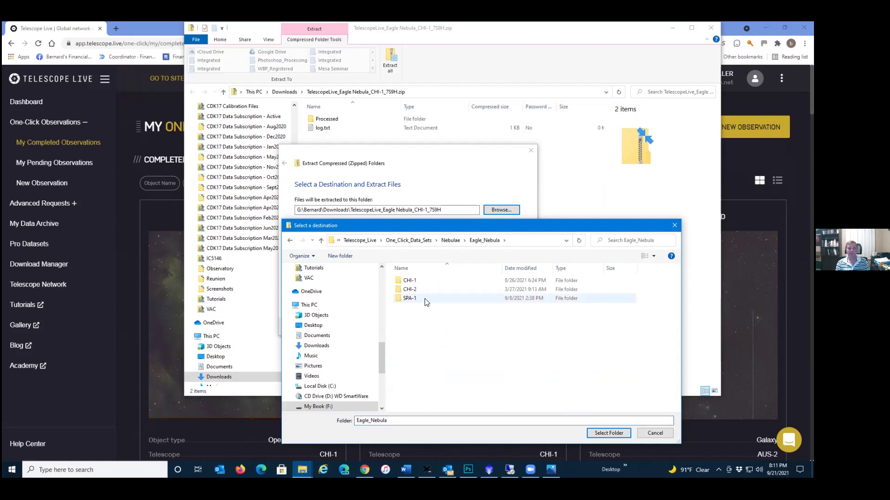
pyautogui.doubleClick(419, 283)
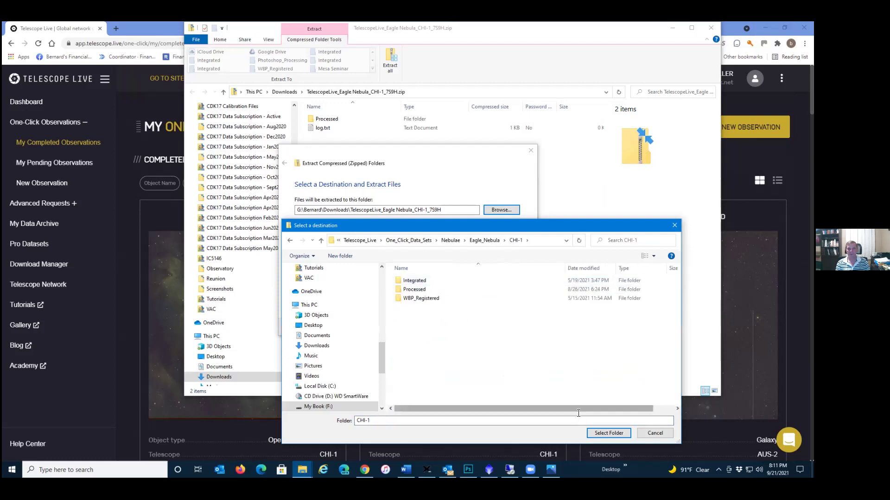
pyautogui.click(594, 432)
pyautogui.click(485, 328)
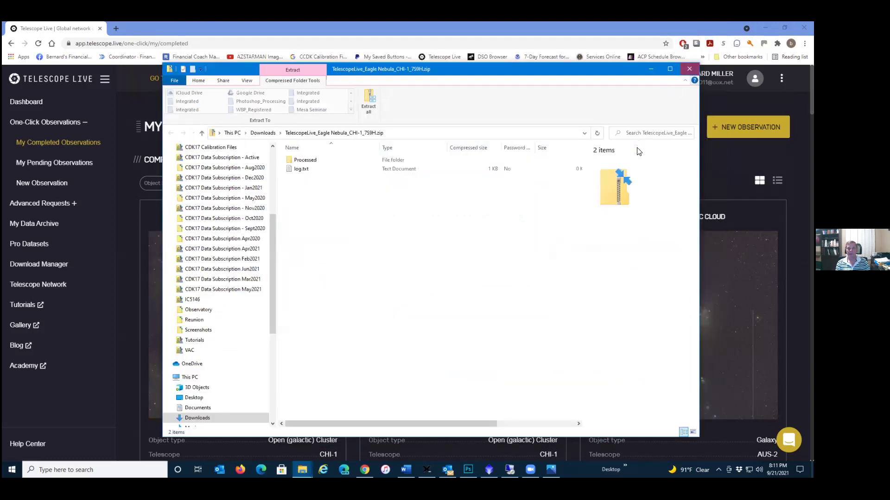
pyautogui.hotkey('alt', 'F4')
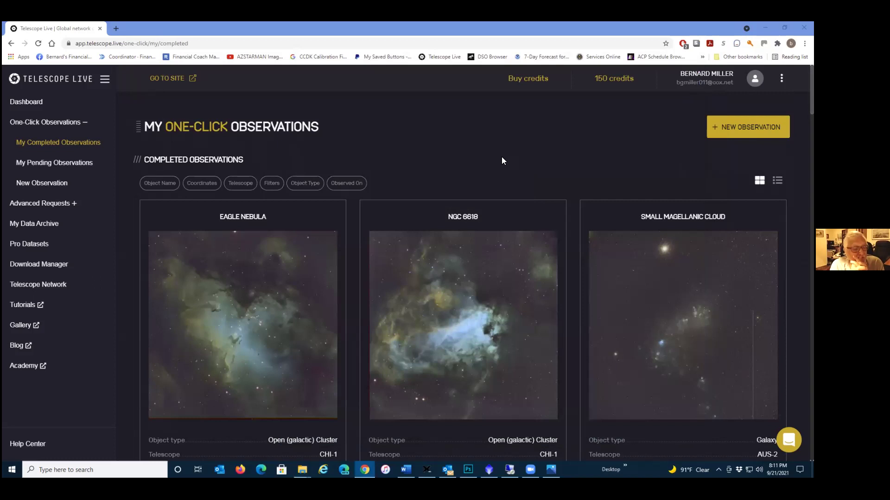
# - Move all the FITS image files in the extracted CHI-1 folder into its Processed subfolder
pyautogui.hotkey('alt', 'Tab')
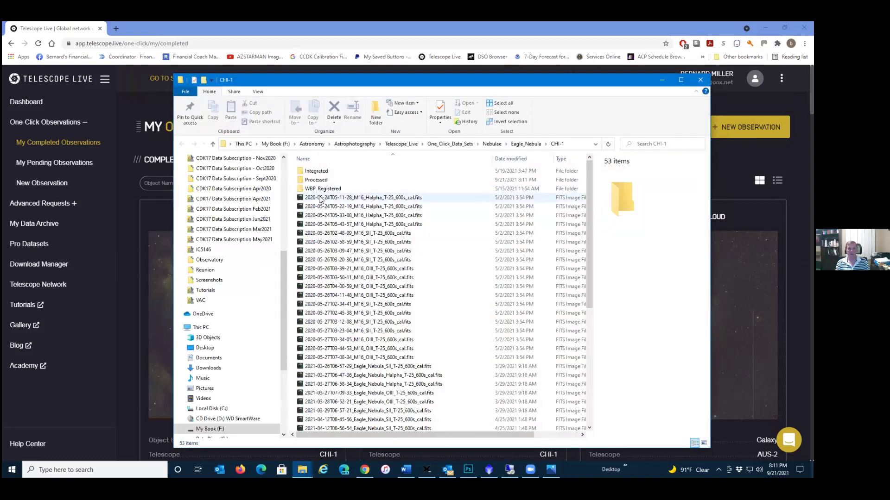
pyautogui.scroll(-5, 359, 280)
pyautogui.scroll(5, 362, 280)
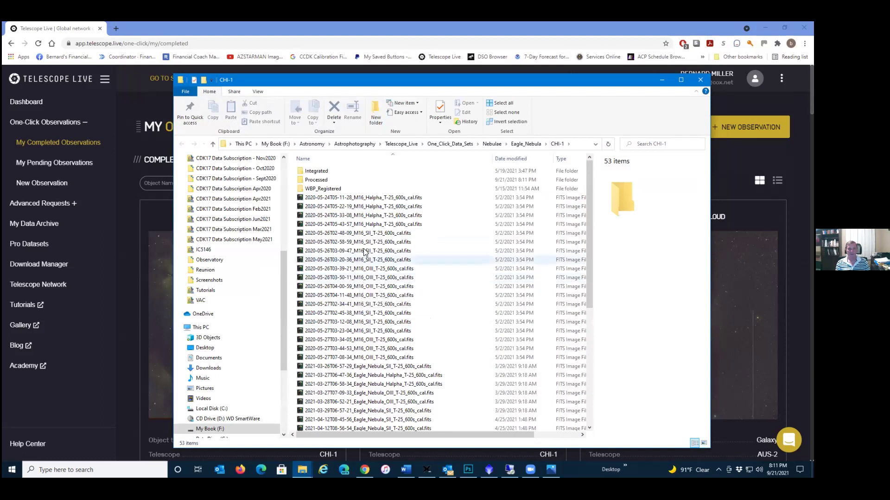
pyautogui.click(360, 198)
pyautogui.scroll(-7, 359, 287)
pyautogui.scroll(-1, 358, 287)
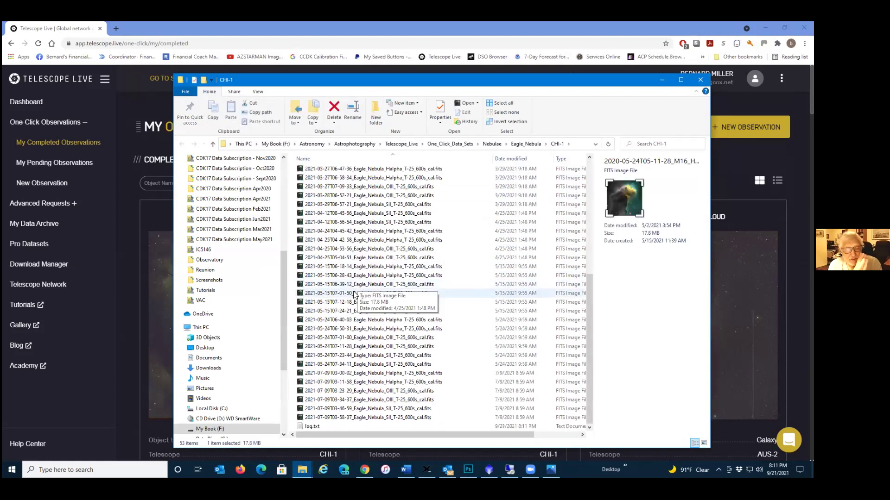
pyautogui.keyDown('shift'); pyautogui.click(347, 418); pyautogui.keyUp('shift')
pyautogui.scroll(8, 348, 341)
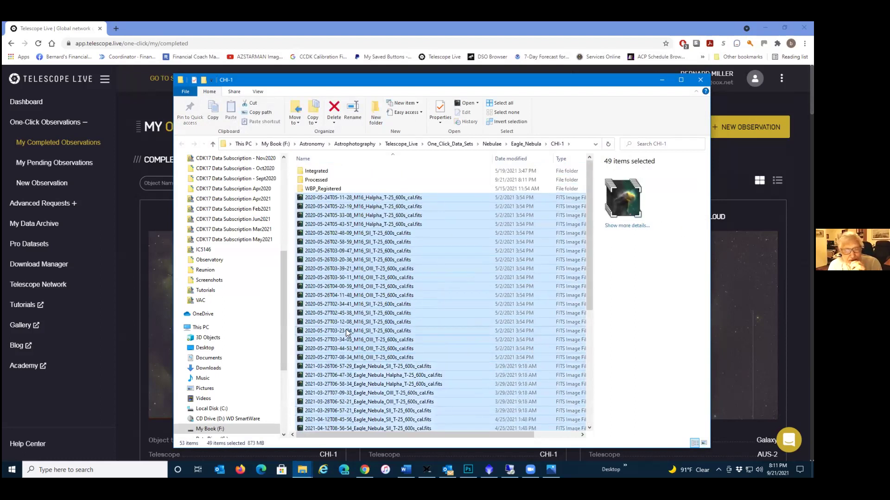
pyautogui.moveTo(320, 196); pyautogui.dragTo(320, 183)
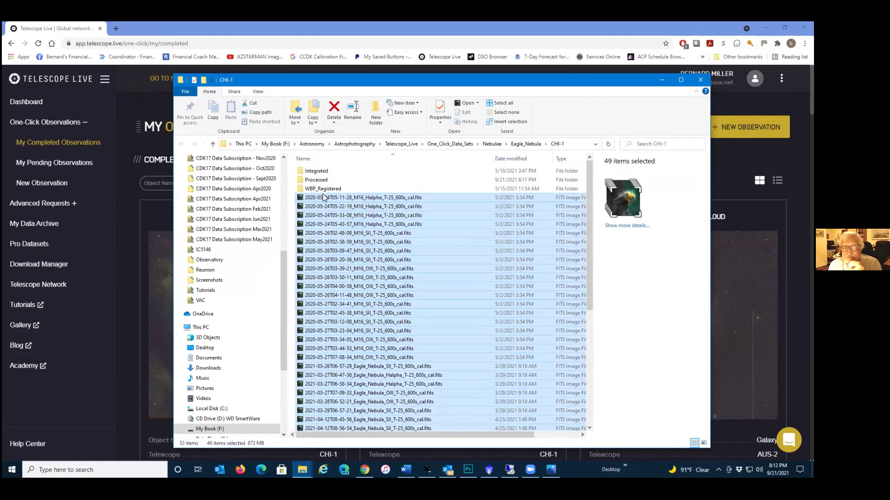
# - Delete log.txt from the CHI-1 folder and minimize the folder window to return to the completed observations
pyautogui.click(312, 198)
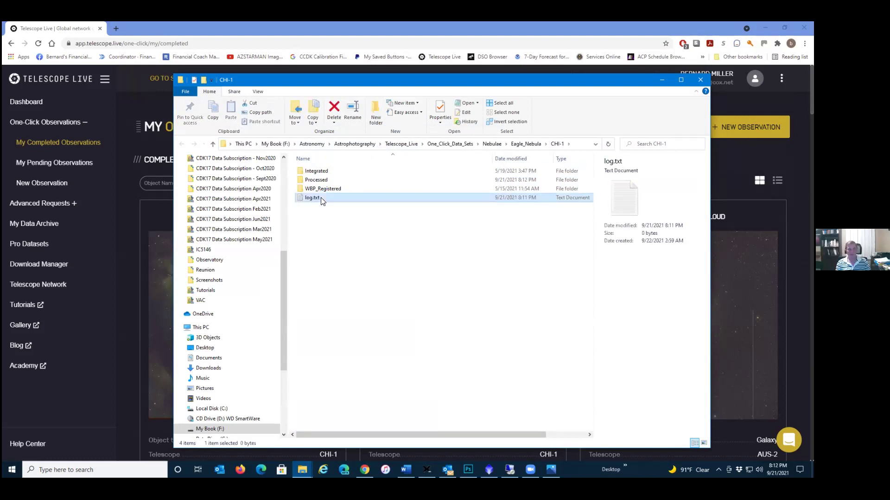
pyautogui.click(334, 118)
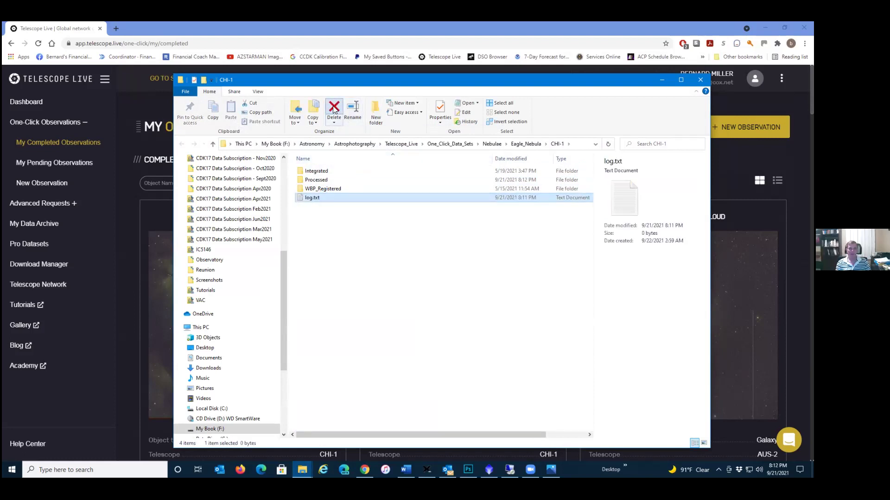
pyautogui.click(439, 279)
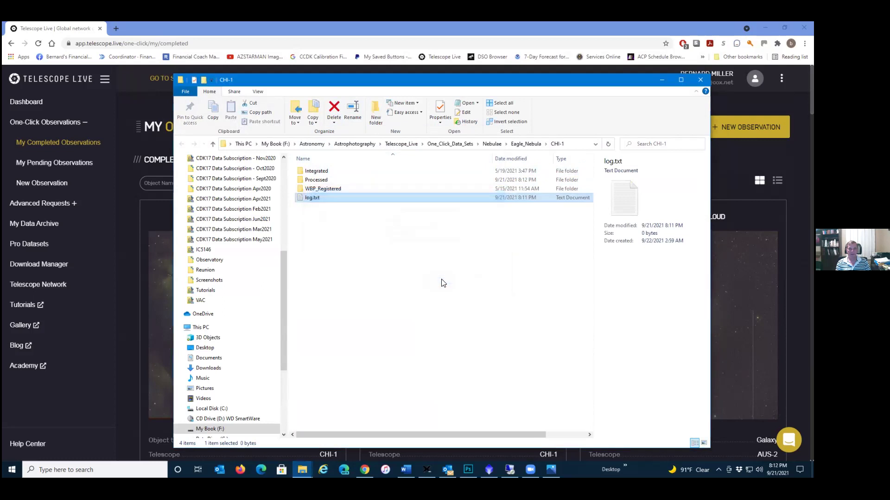
pyautogui.click(660, 79)
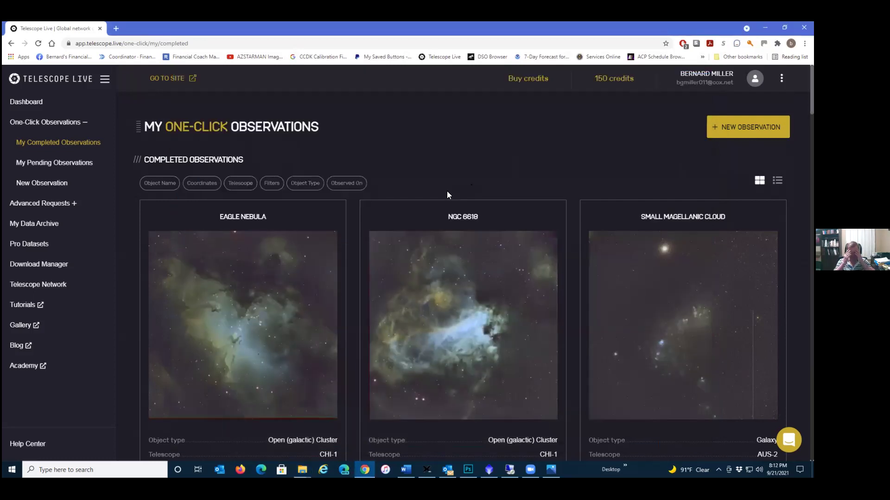